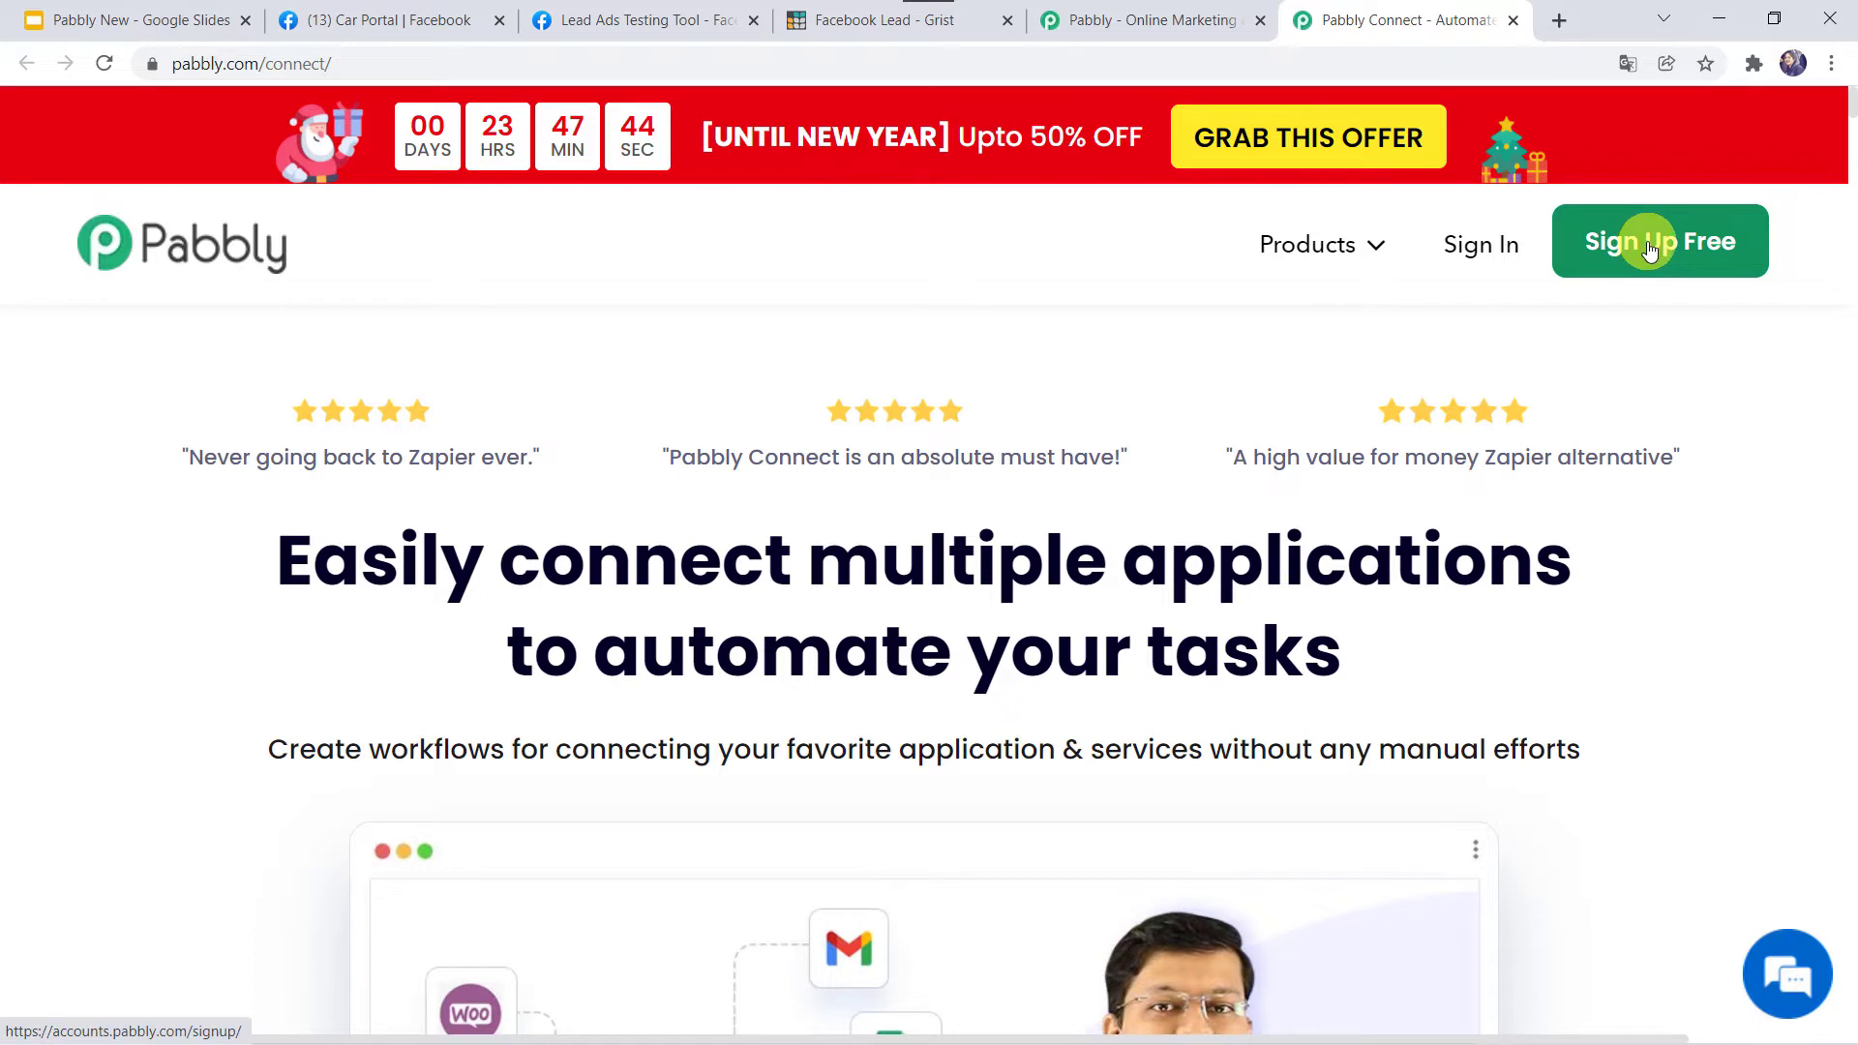
Sign in to the Pabbly account and launch Pabbly Connect from its Access Now card.
{"action": "left_click", "coordinate": [1650, 250]}
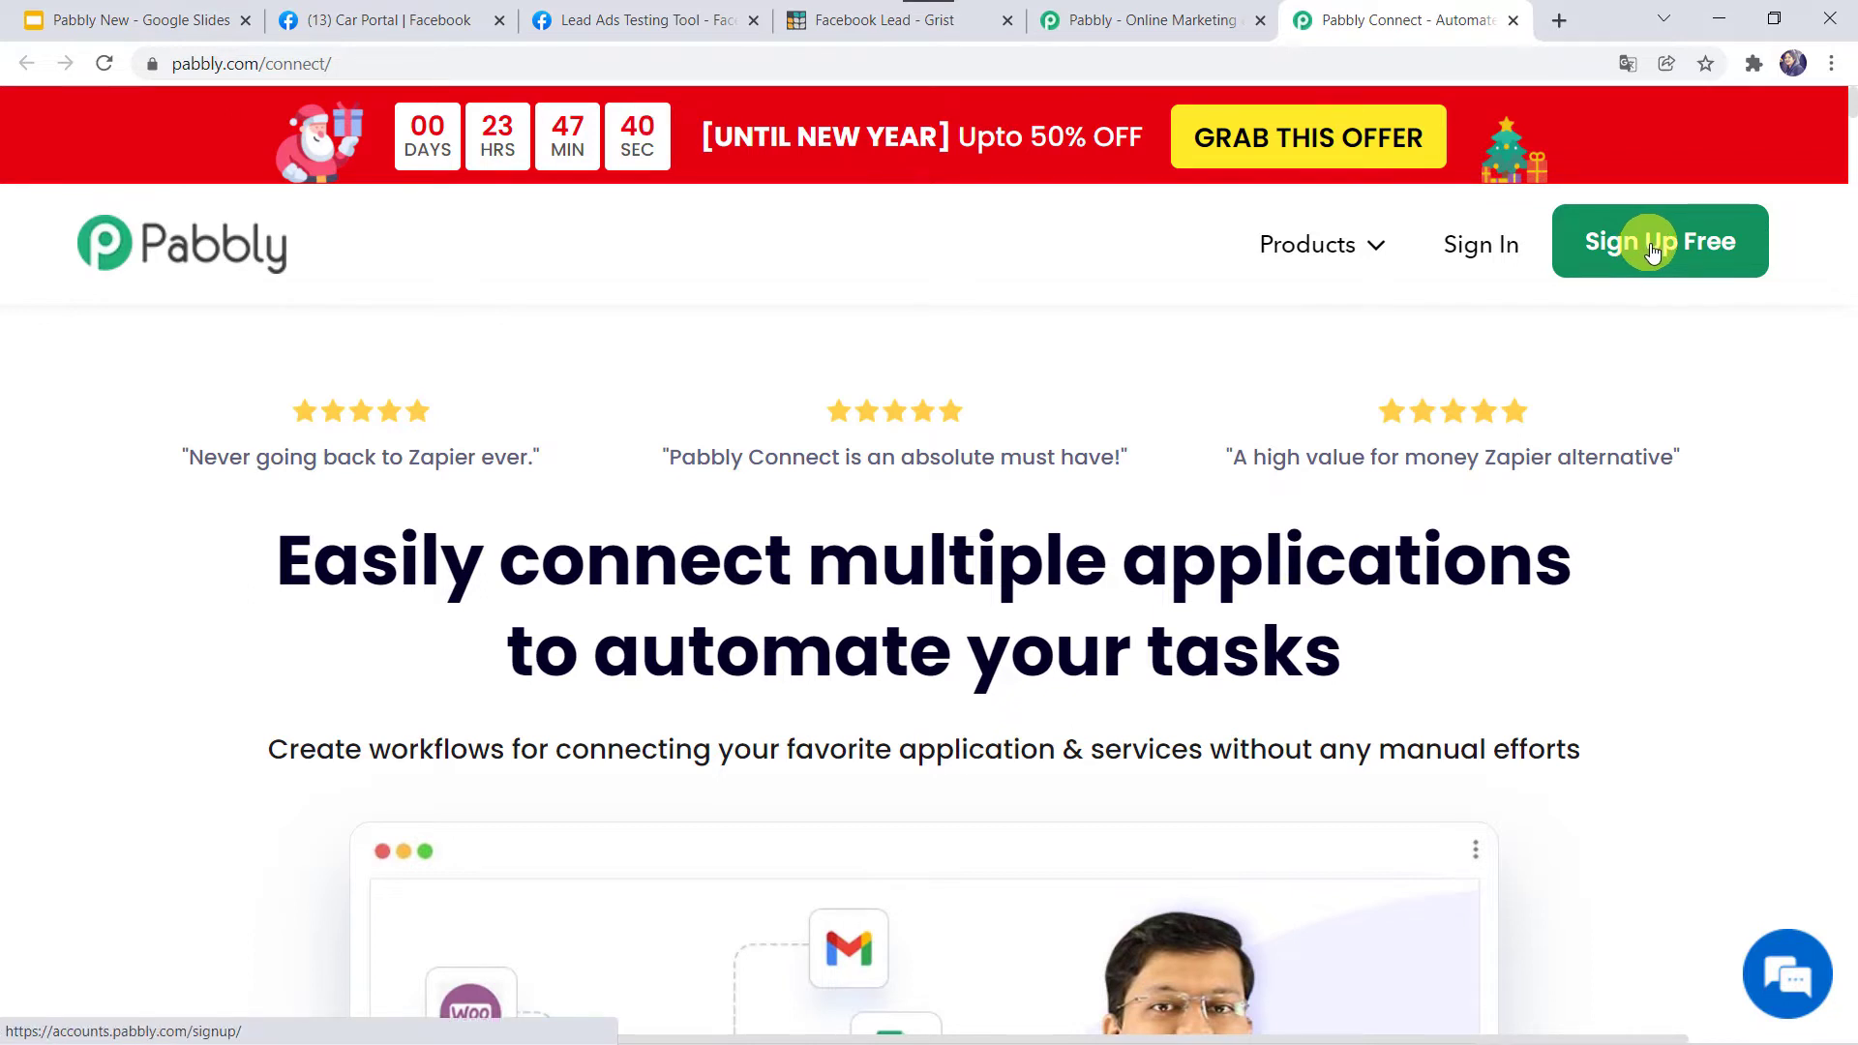
{"action": "left_click", "coordinate": [1479, 249]}
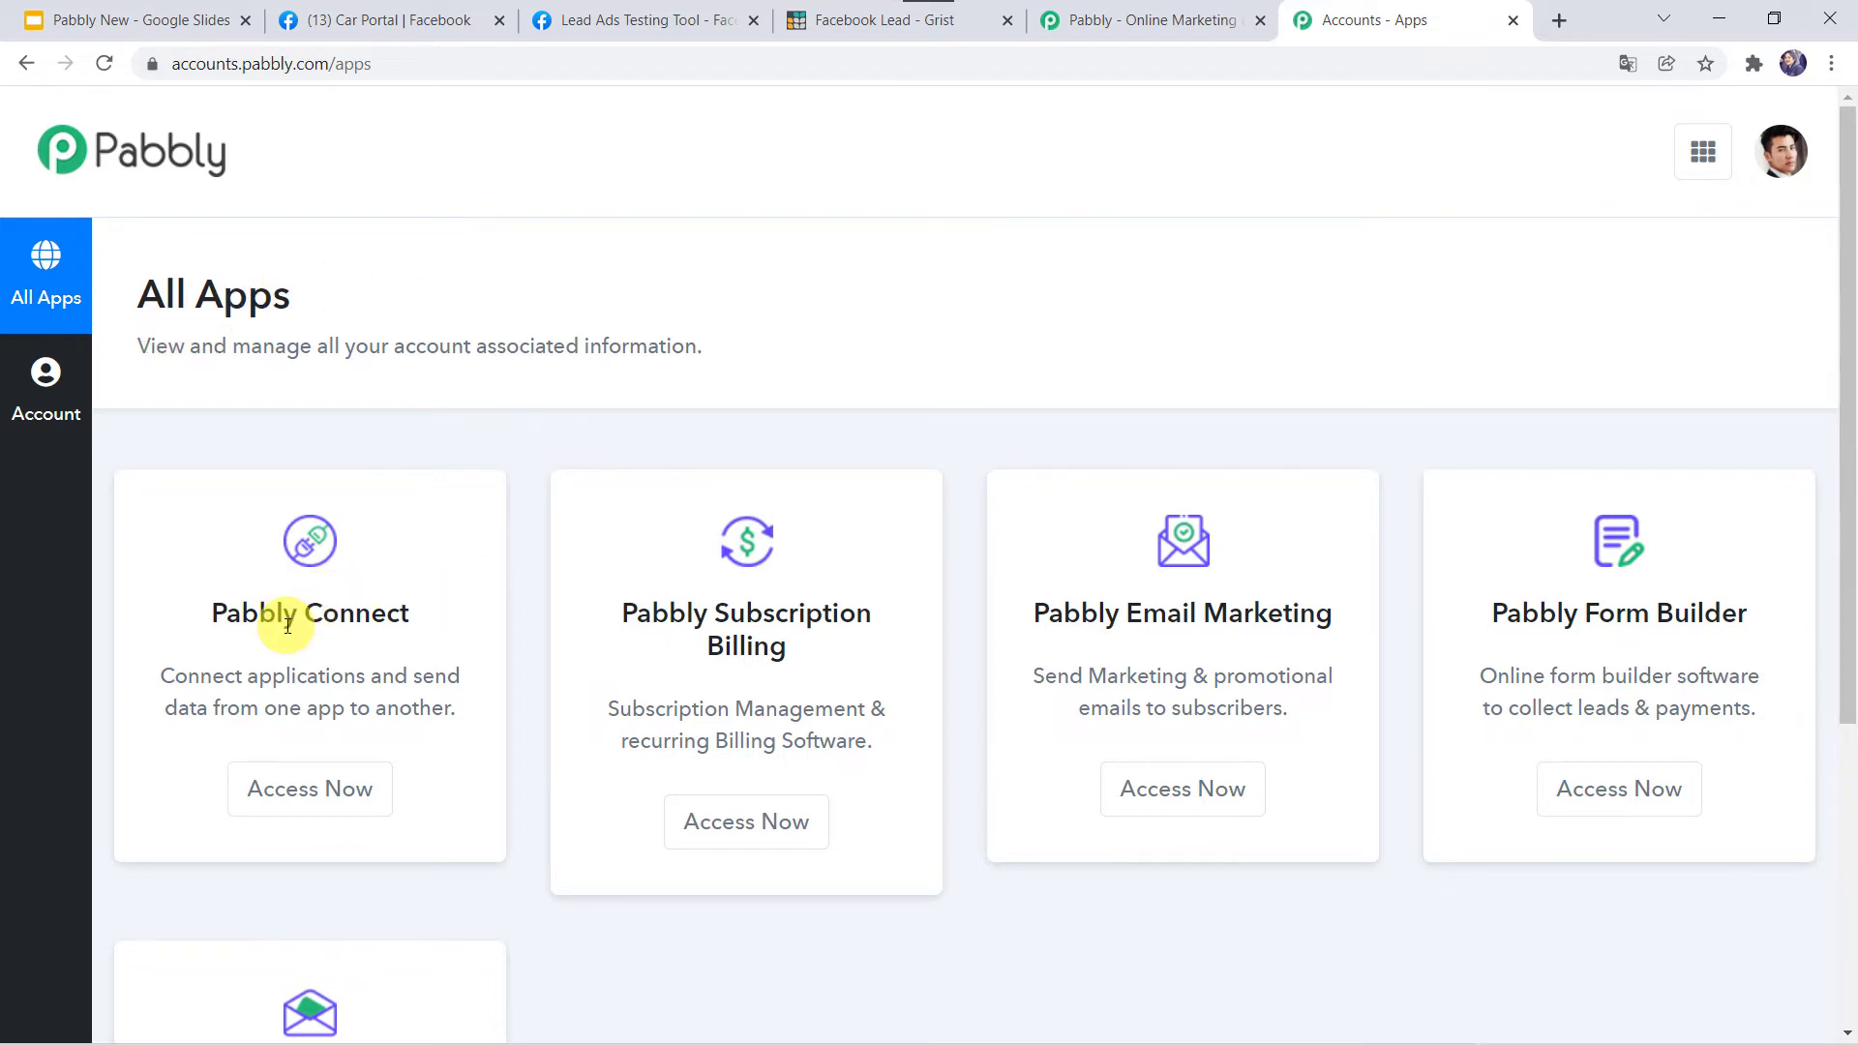
{"action": "left_click", "coordinate": [322, 787]}
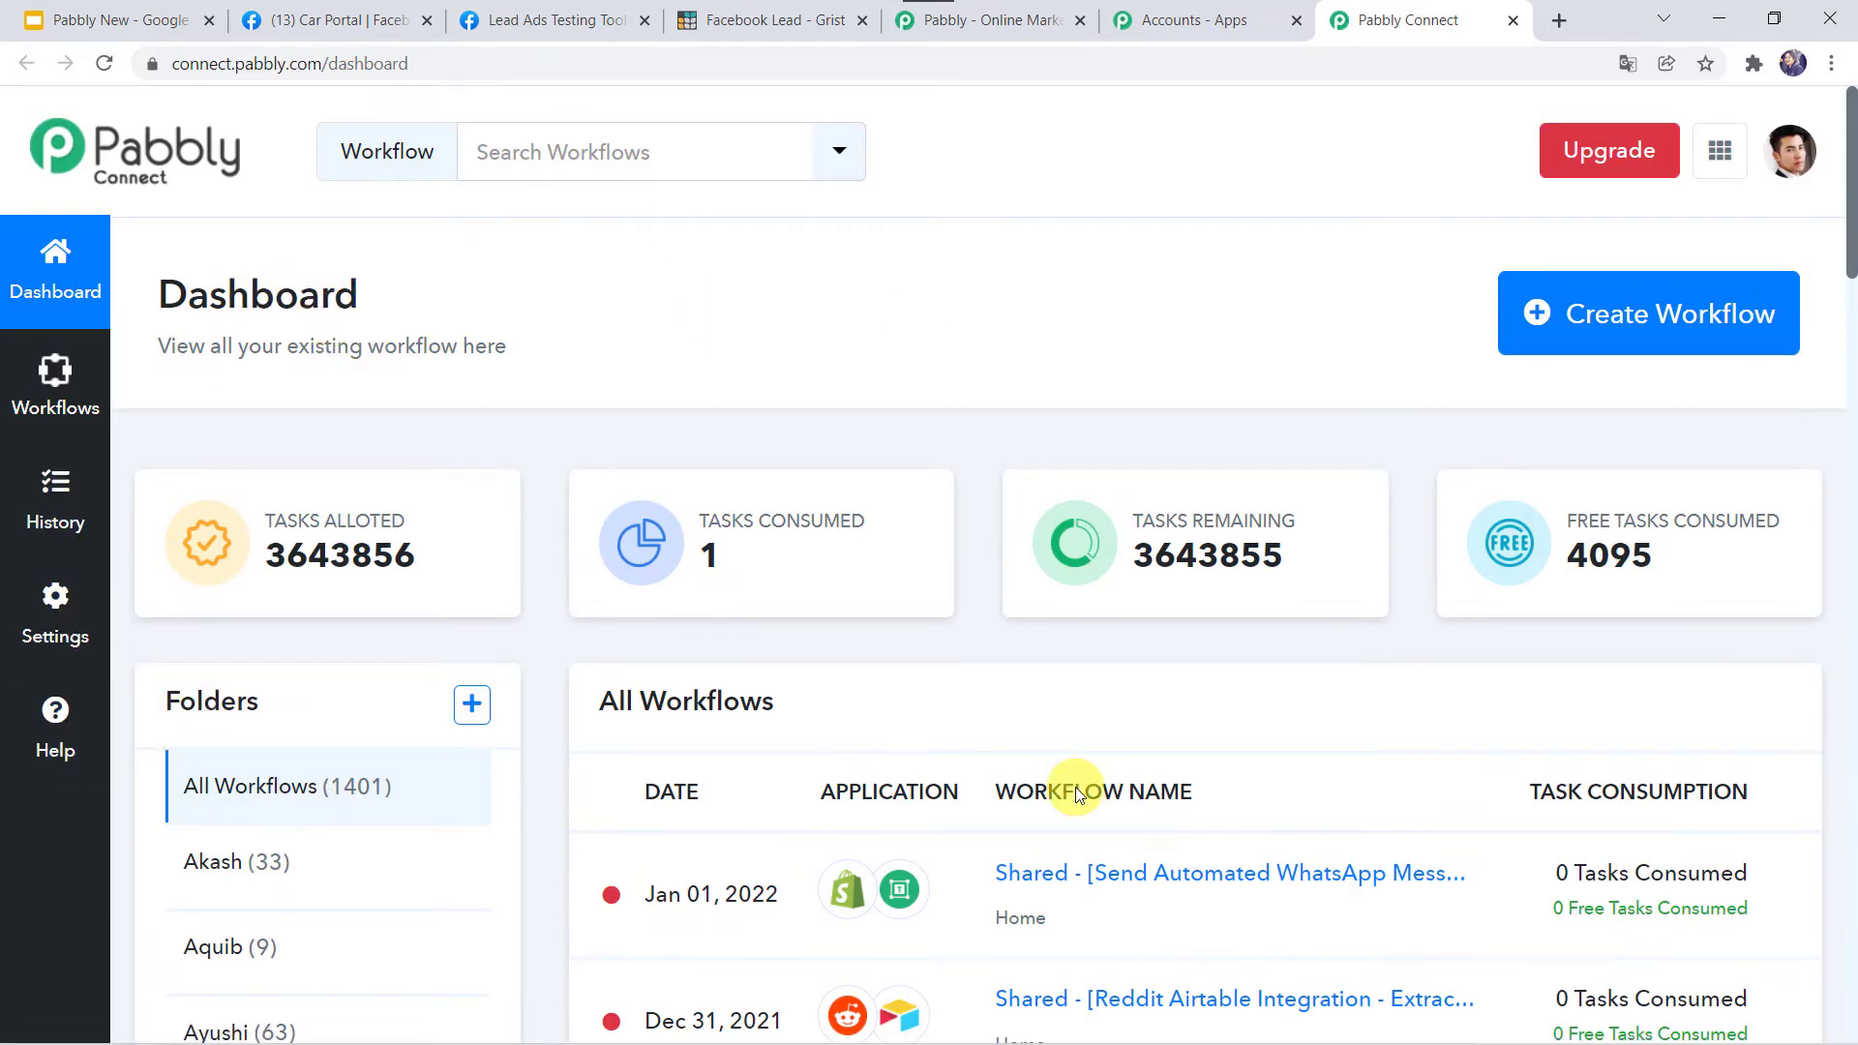
{"action": "scroll", "coordinate": [1076, 787], "scroll_direction": "down", "scroll_amount": 5}
{"action": "scroll", "coordinate": [1076, 787], "scroll_direction": "up", "scroll_amount": 2}
{"action": "scroll", "coordinate": [1077, 786], "scroll_direction": "up", "scroll_amount": 4}
Create a new workflow named 'Facebook and Grist Integration'.
{"action": "left_click", "coordinate": [1676, 306]}
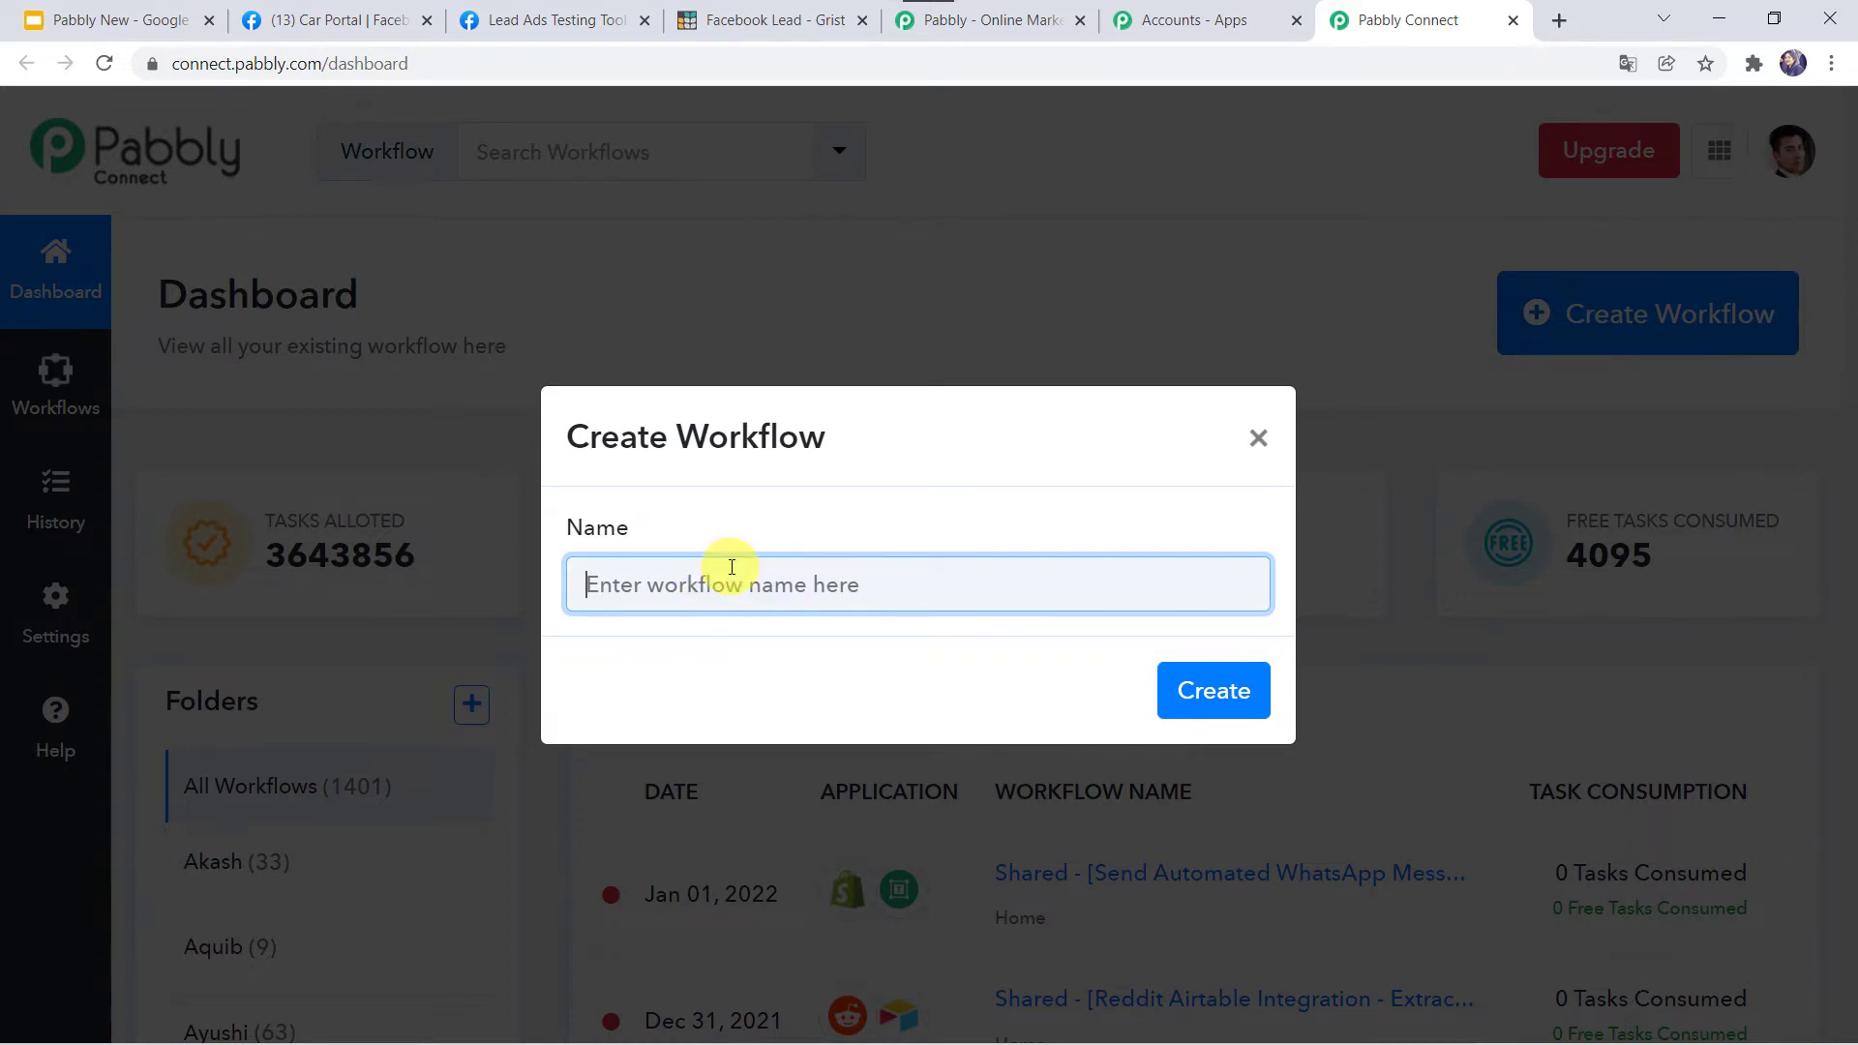
{"action": "type", "text": "Facebook and Grist Integration"}
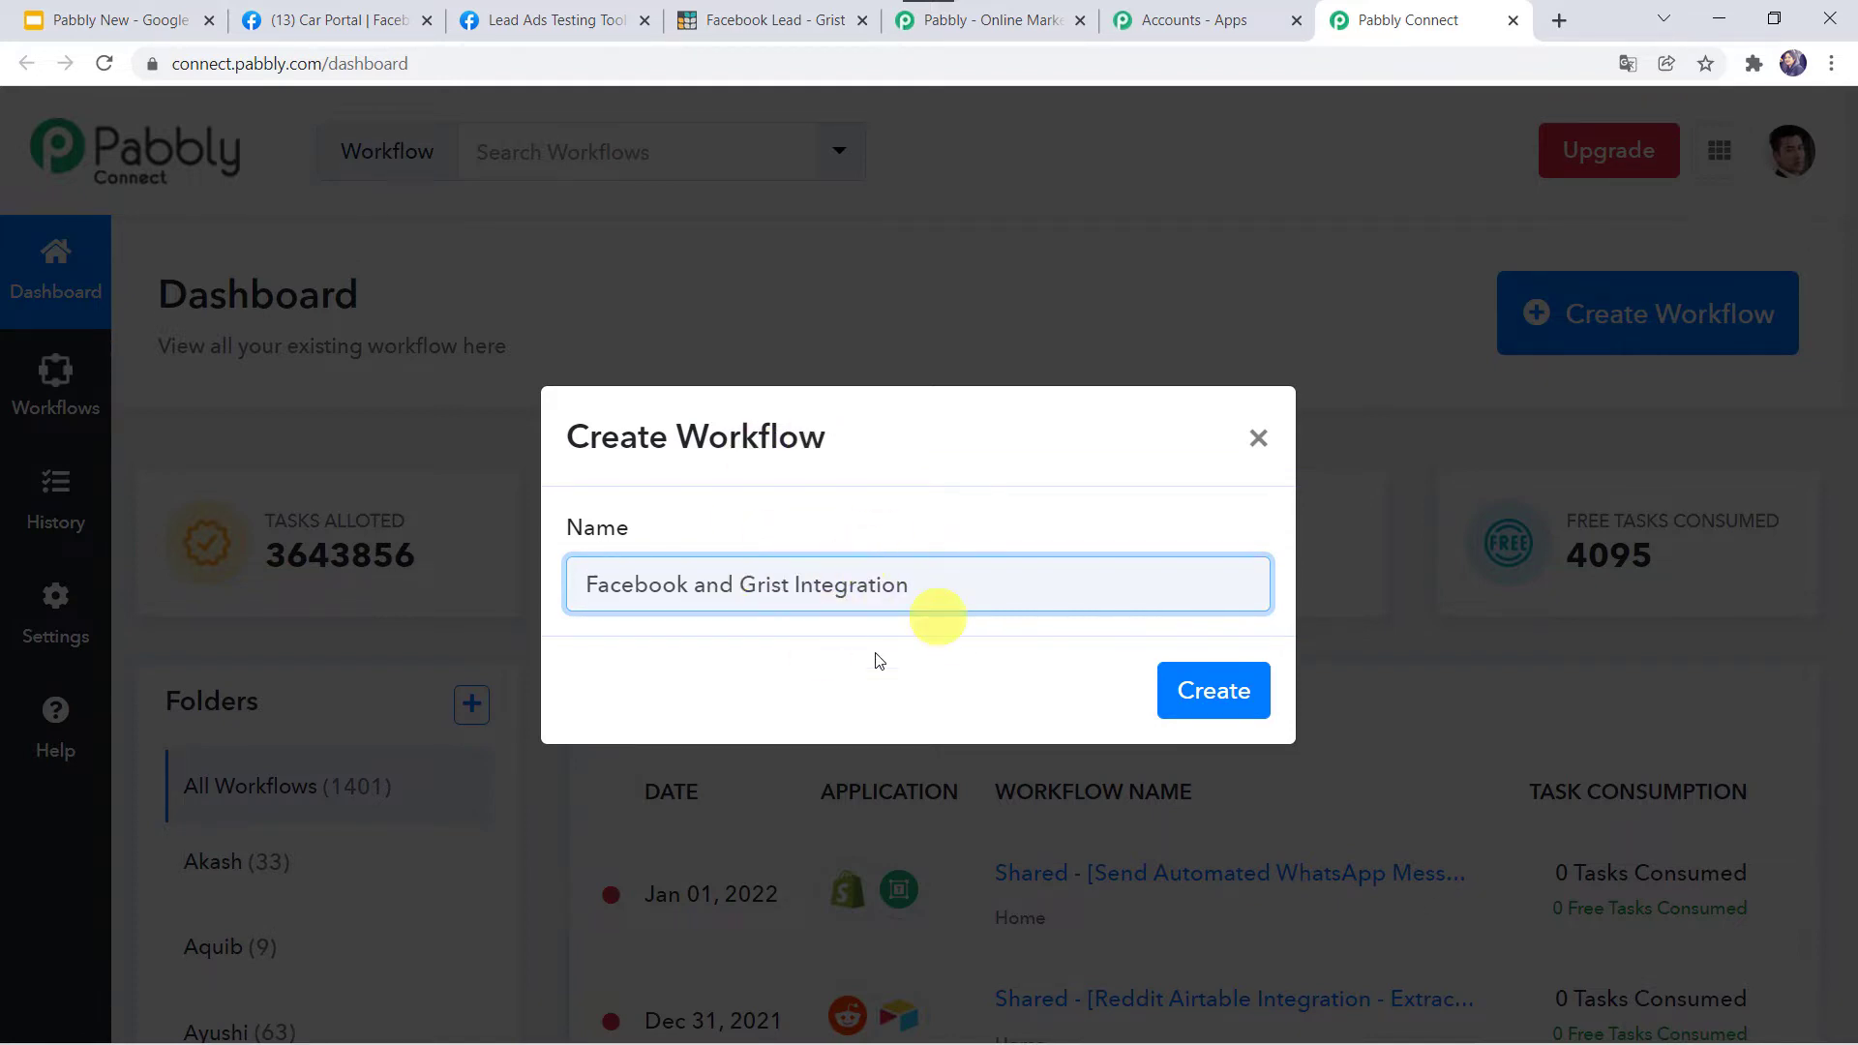
{"action": "left_click", "coordinate": [1227, 693]}
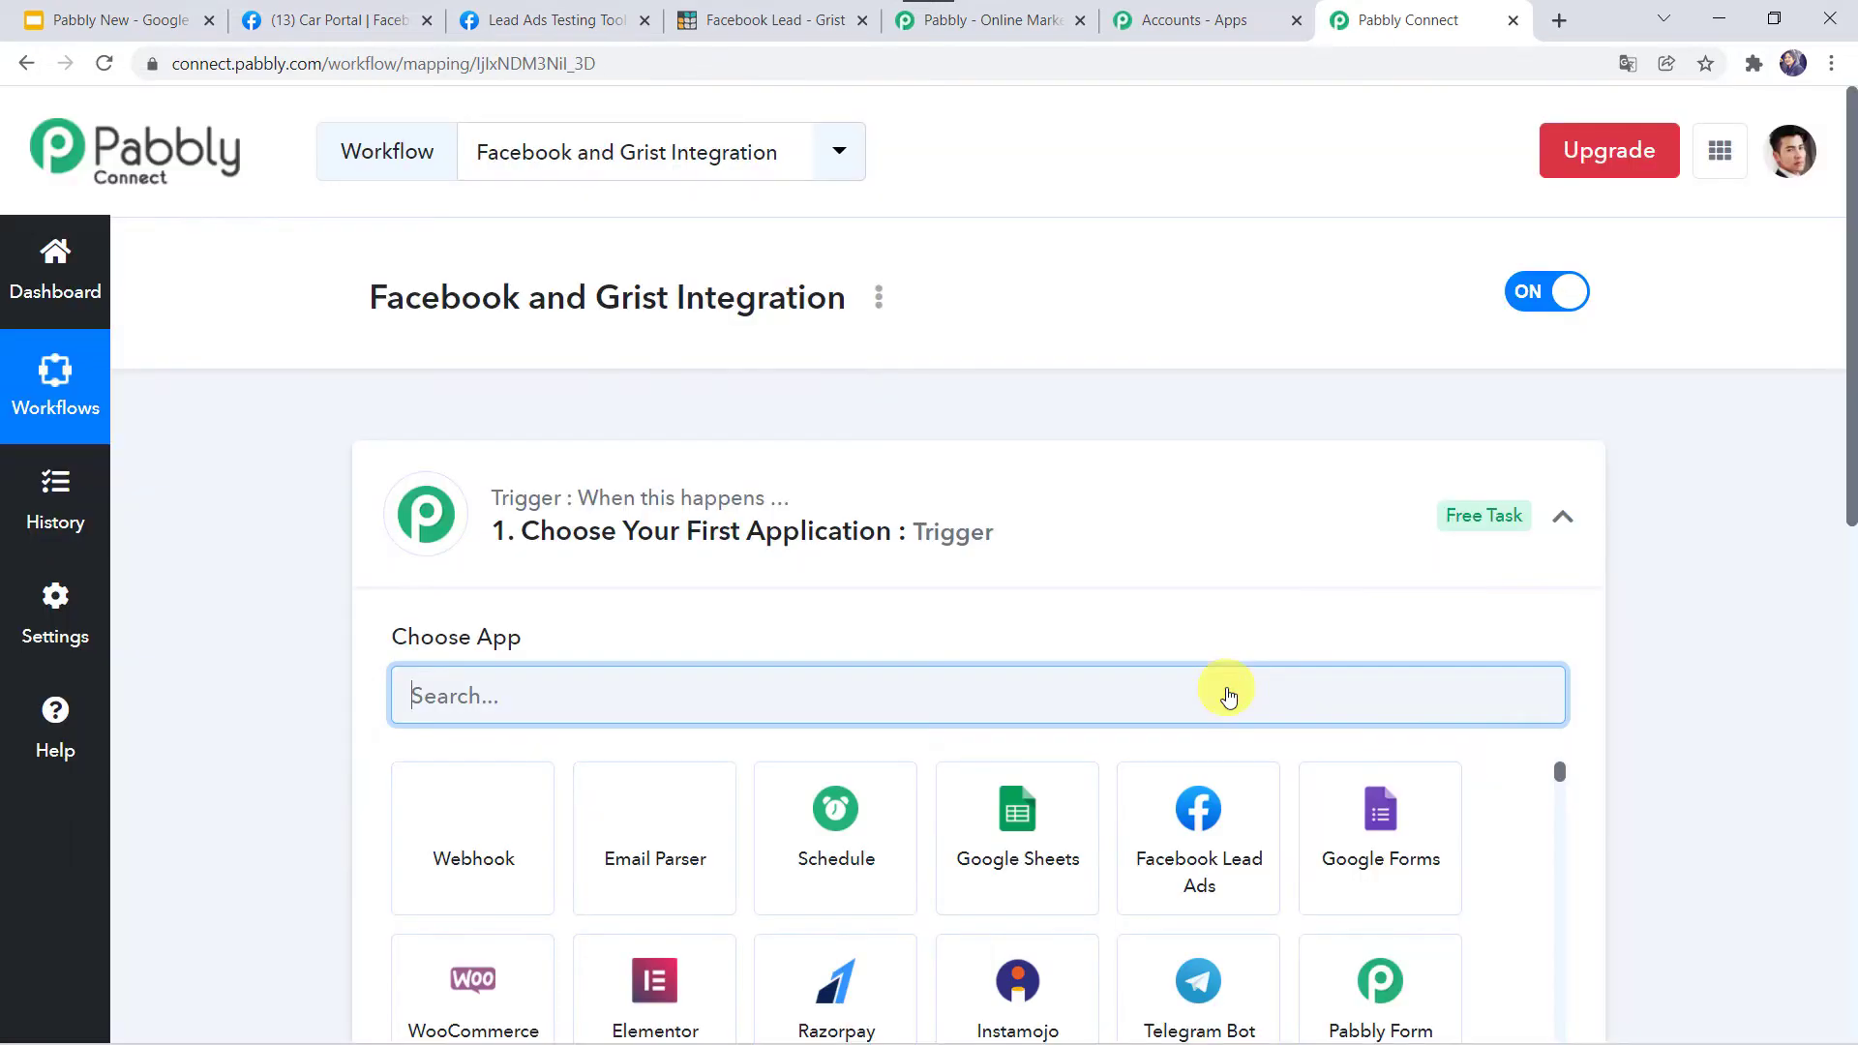
Set the trigger app to Facebook Lead Ads with the New Lead trigger event.
{"action": "left_click", "coordinate": [991, 535]}
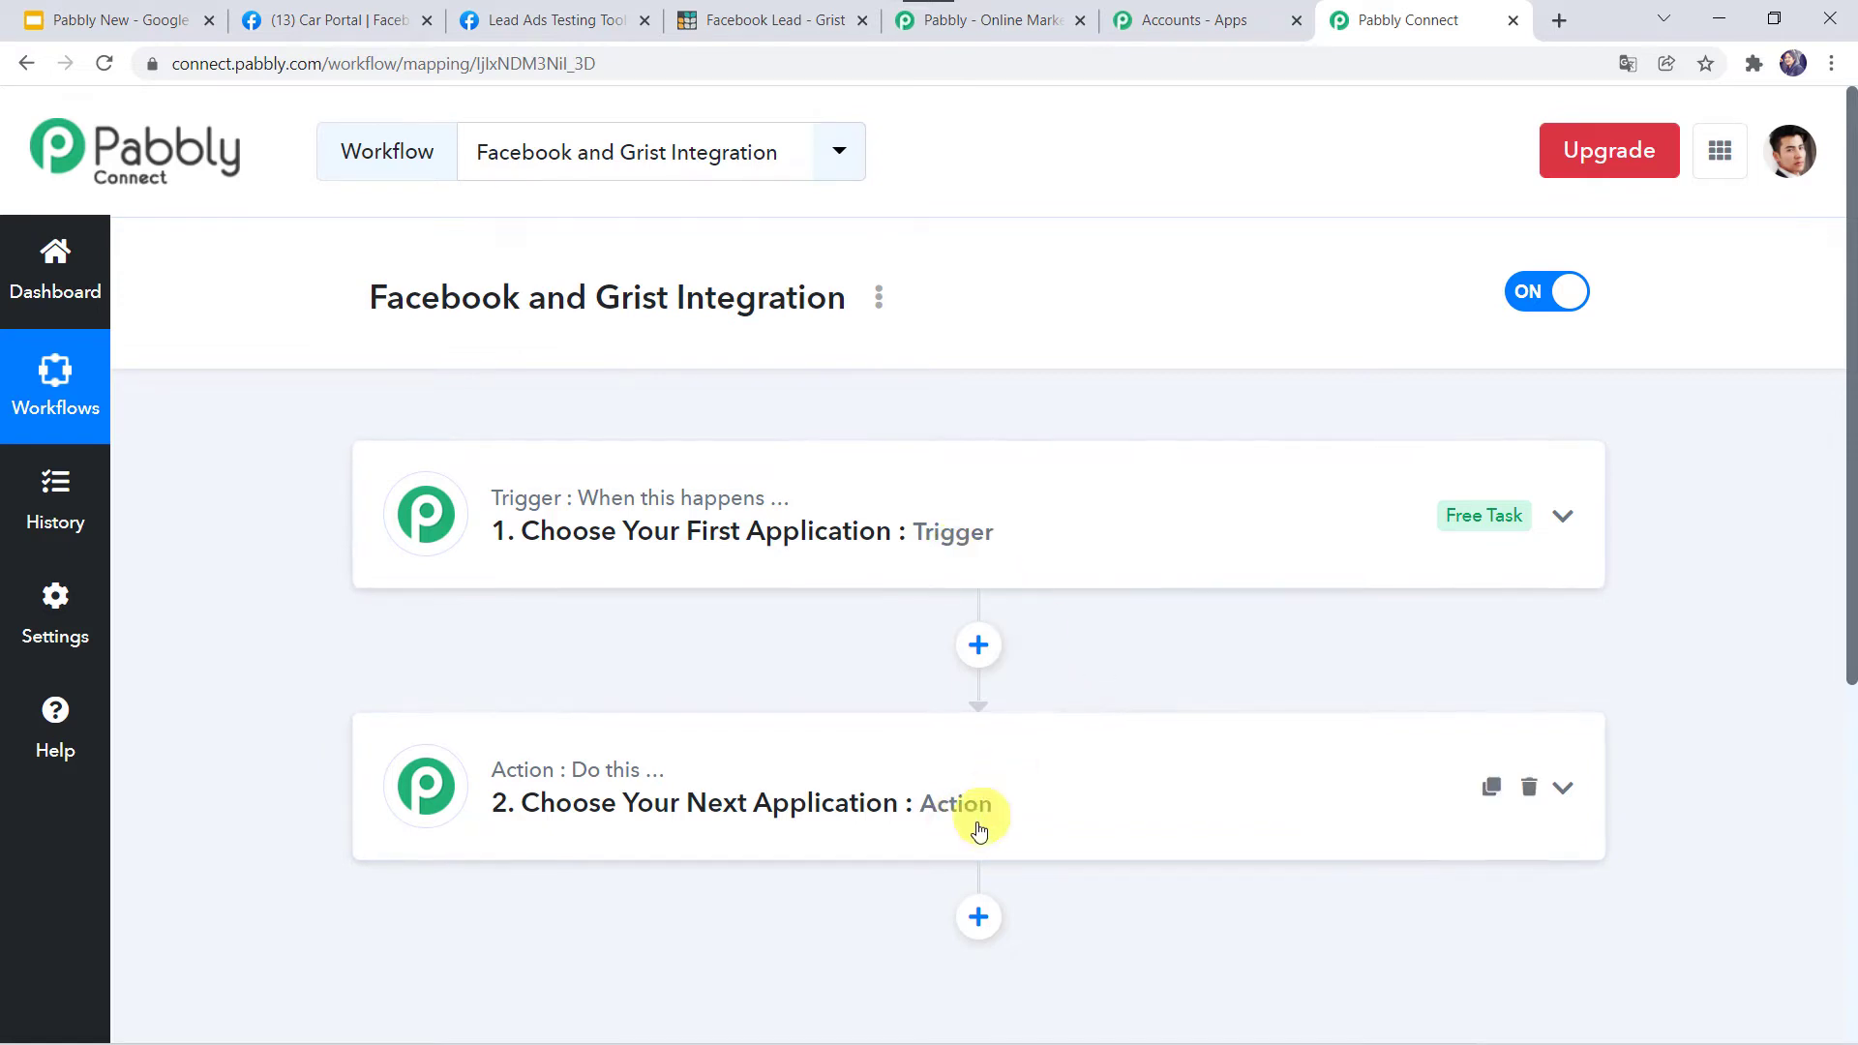
{"action": "mouse_move", "coordinate": [559, 503]}
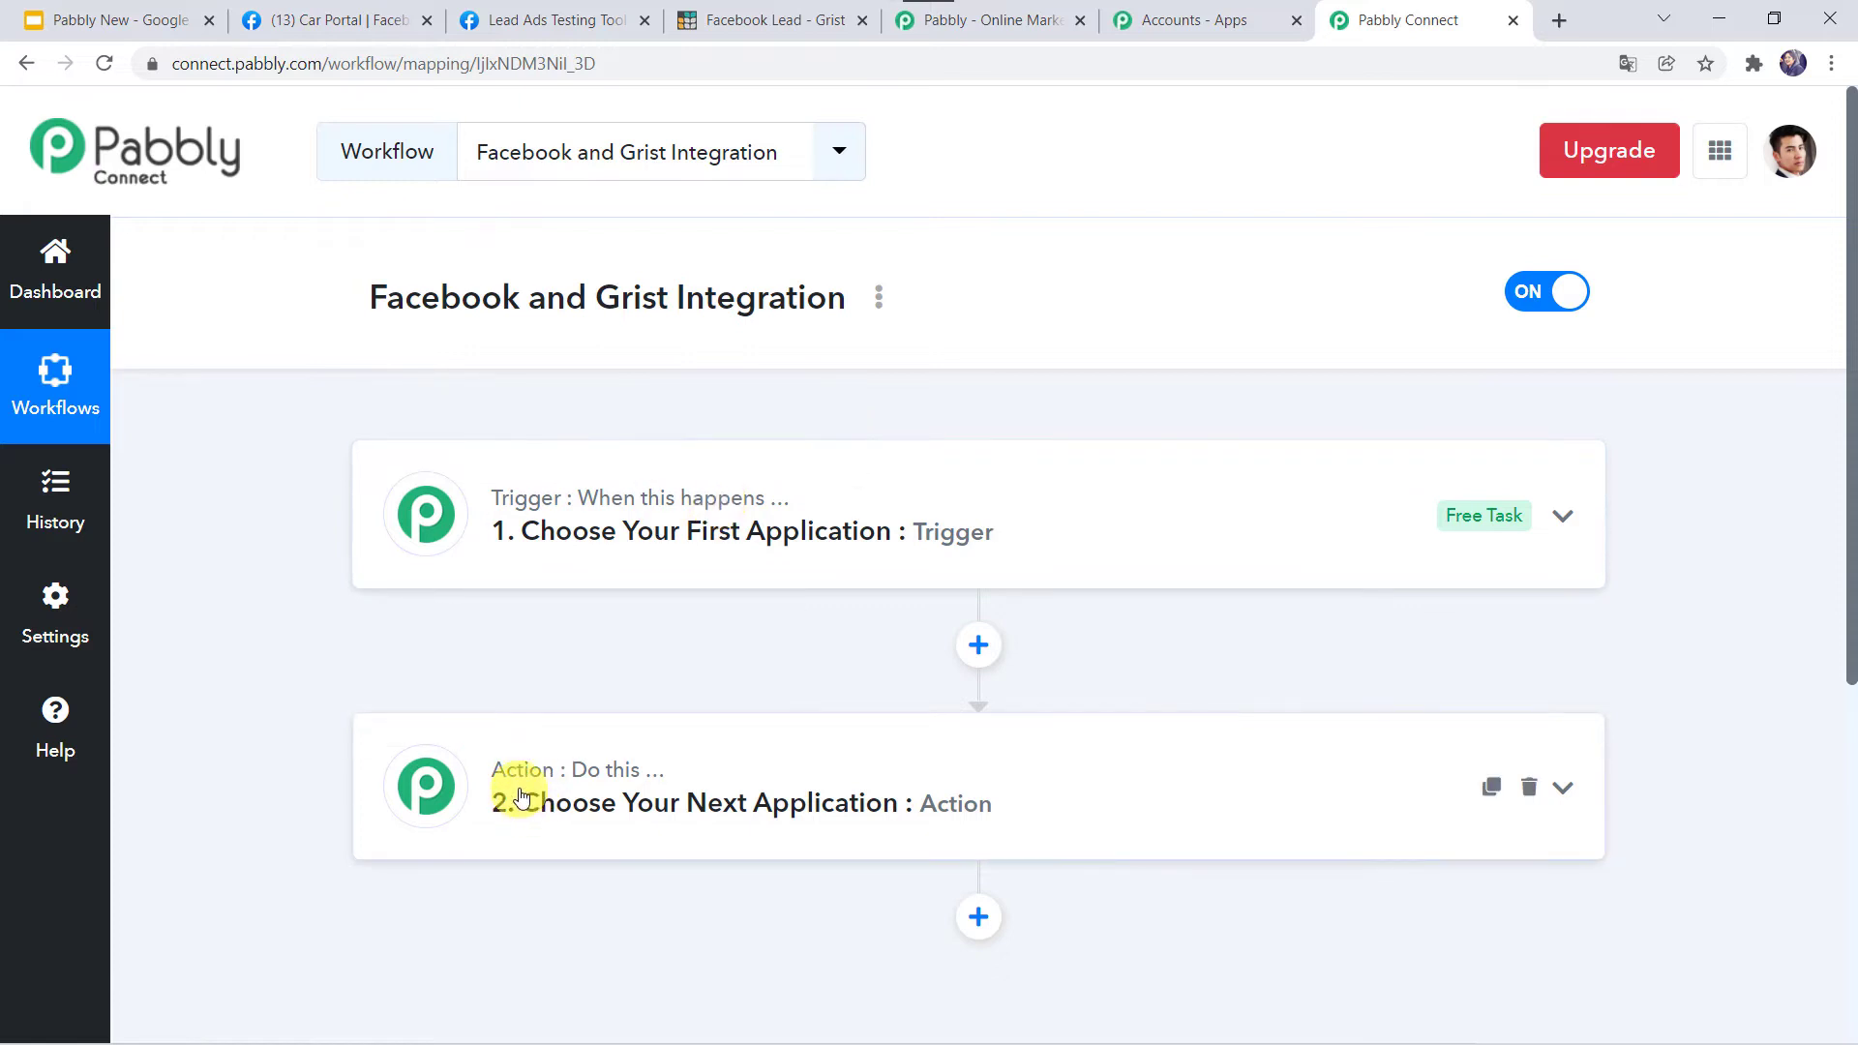
{"action": "mouse_move", "coordinate": [644, 779]}
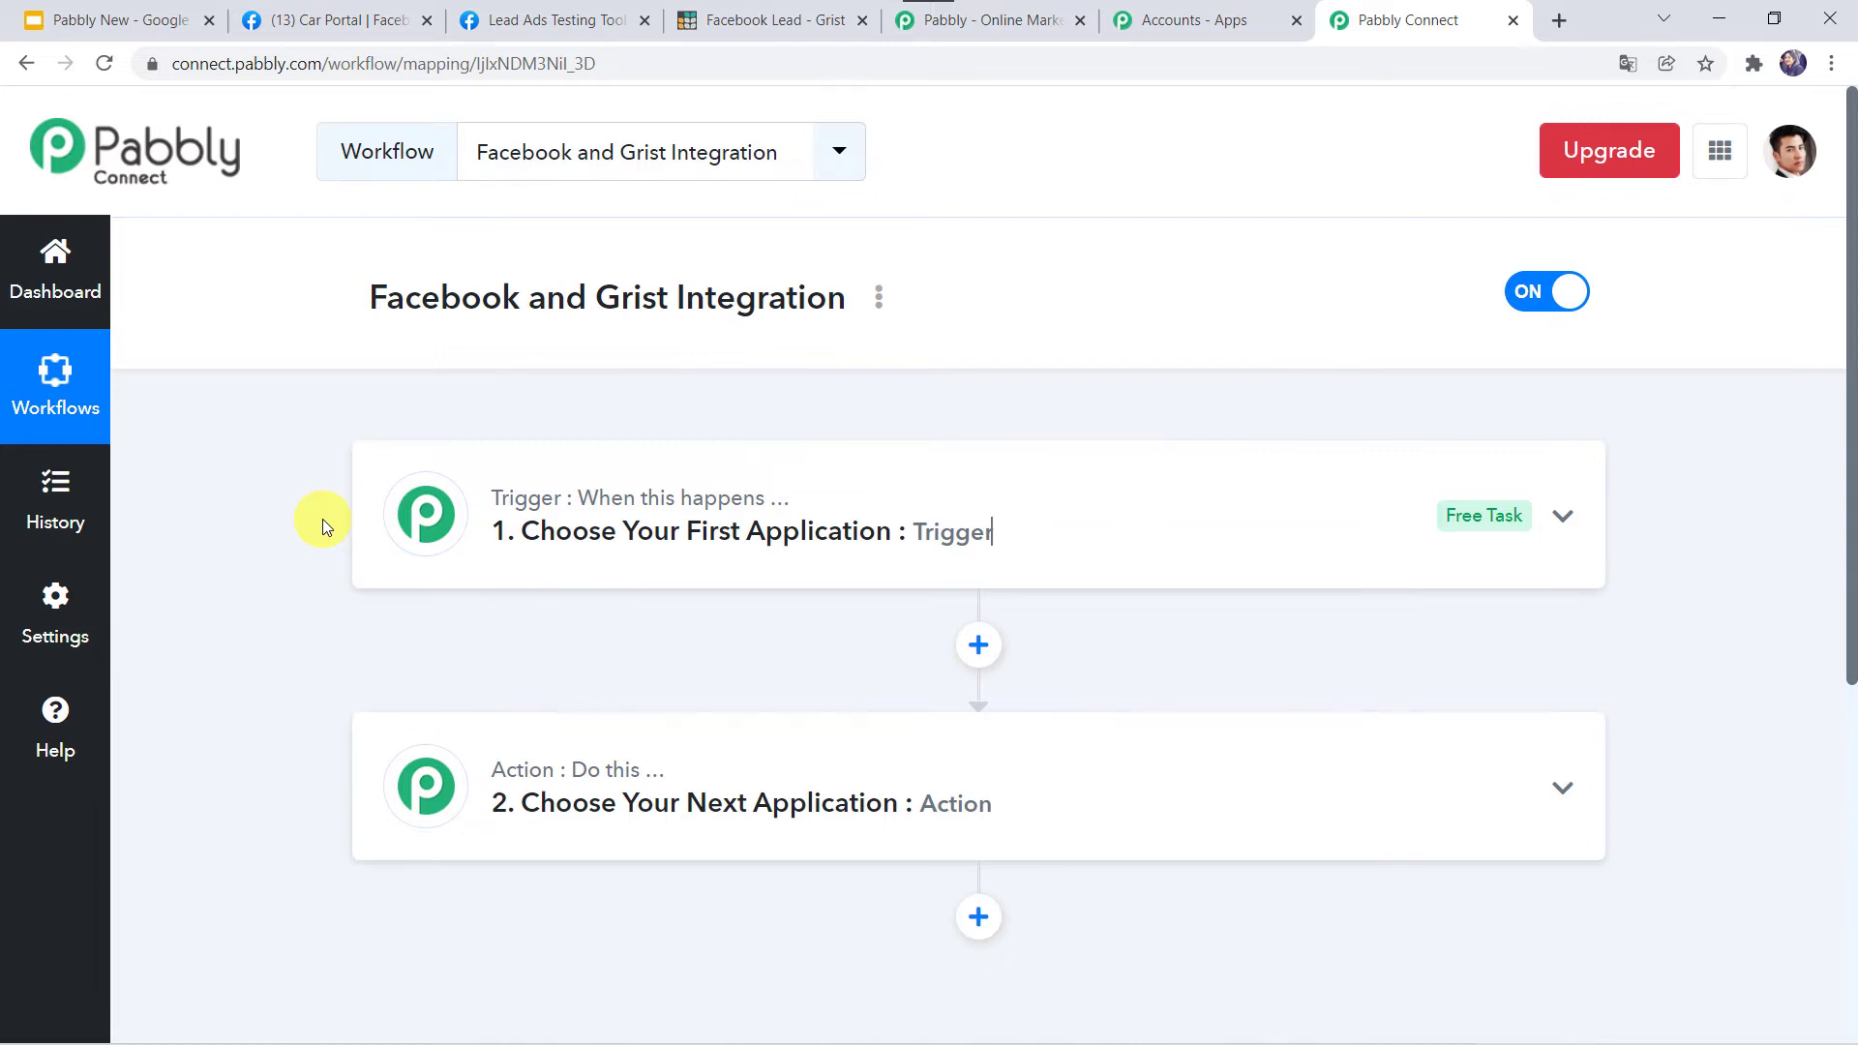
{"action": "left_click", "coordinate": [856, 523]}
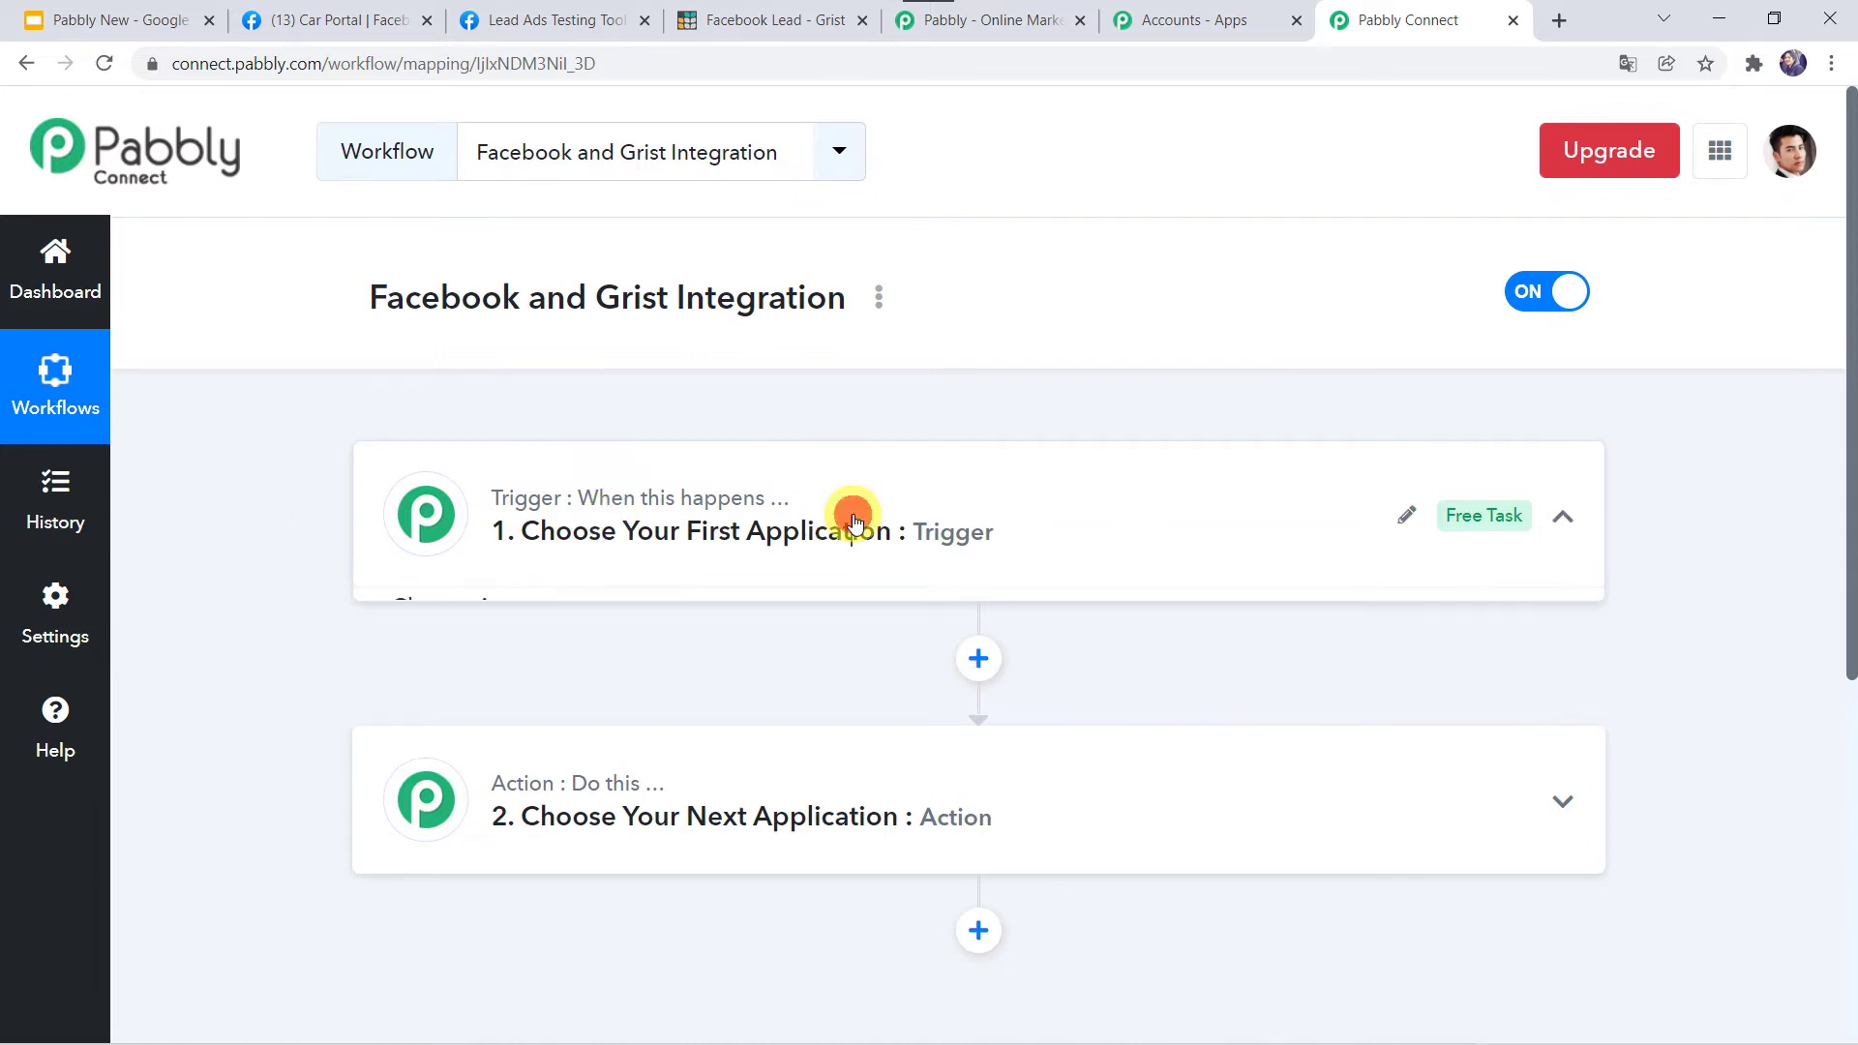
{"action": "scroll", "coordinate": [849, 519], "scroll_direction": "down", "scroll_amount": 2}
{"action": "left_click", "coordinate": [587, 499]}
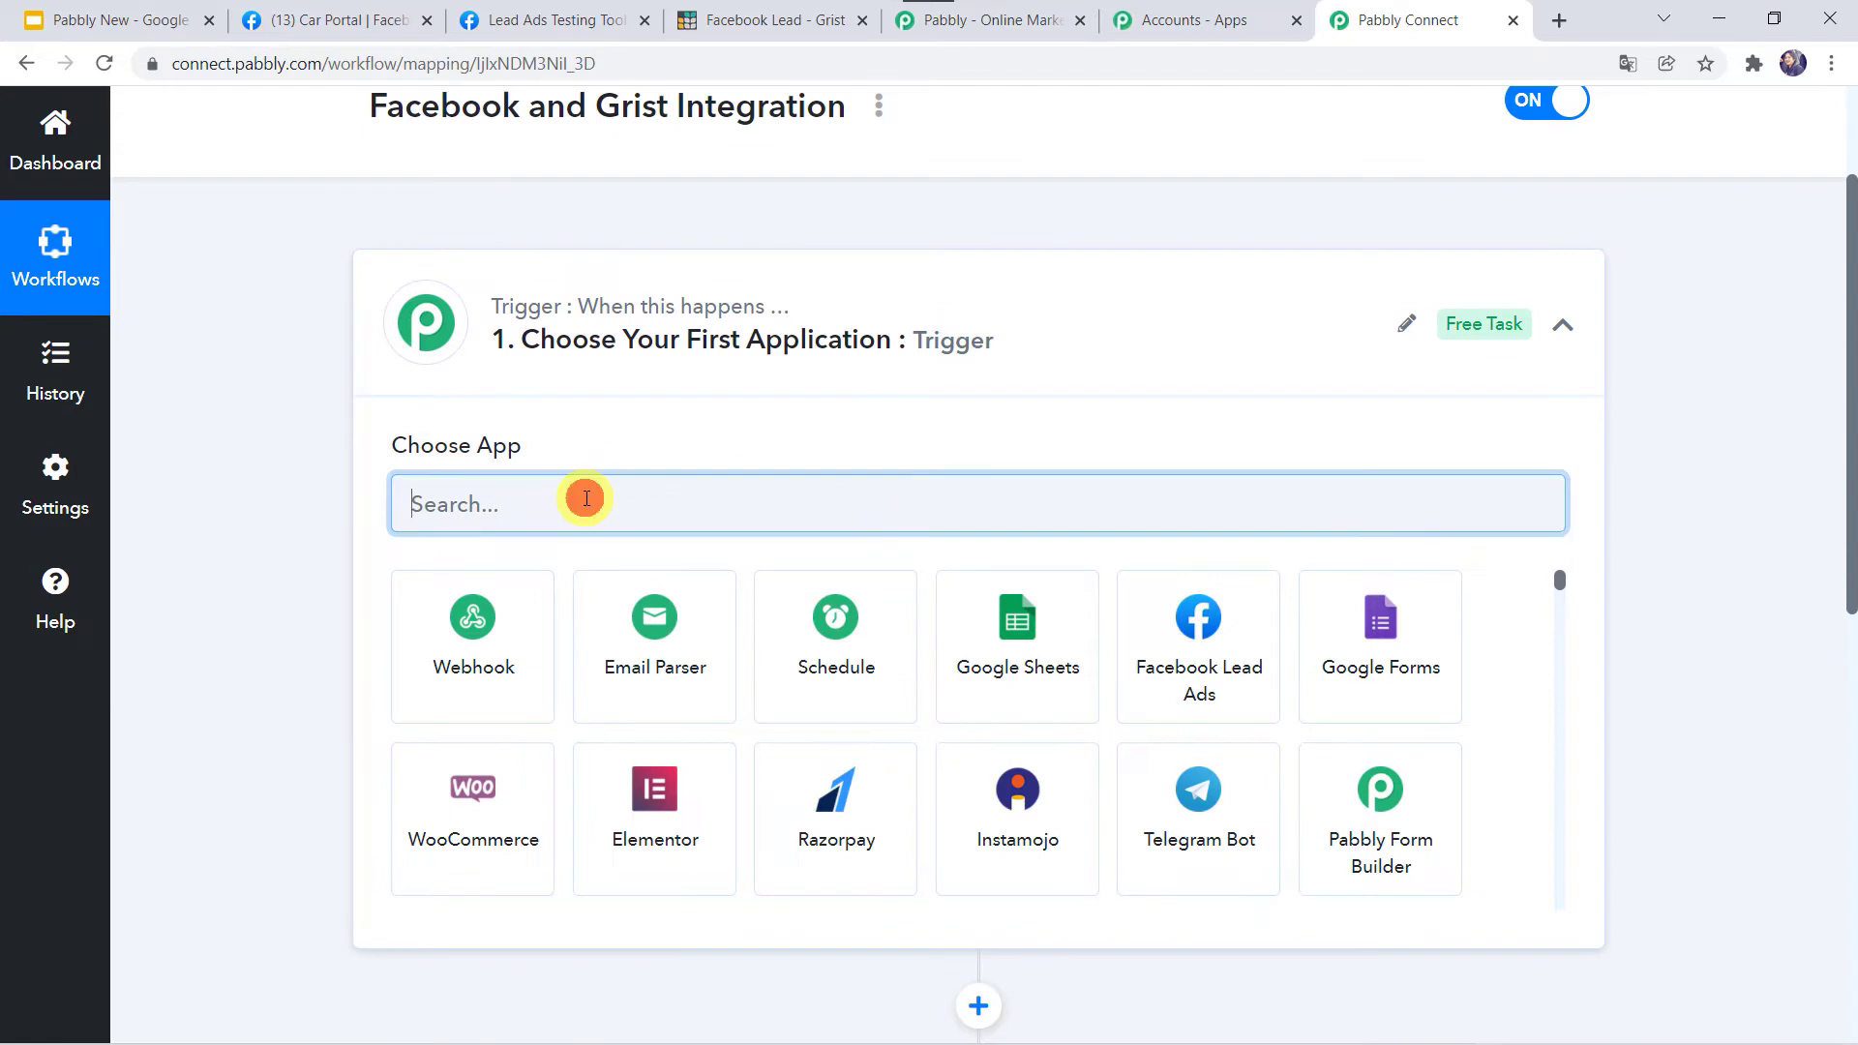
{"action": "type", "text": "FAce"}
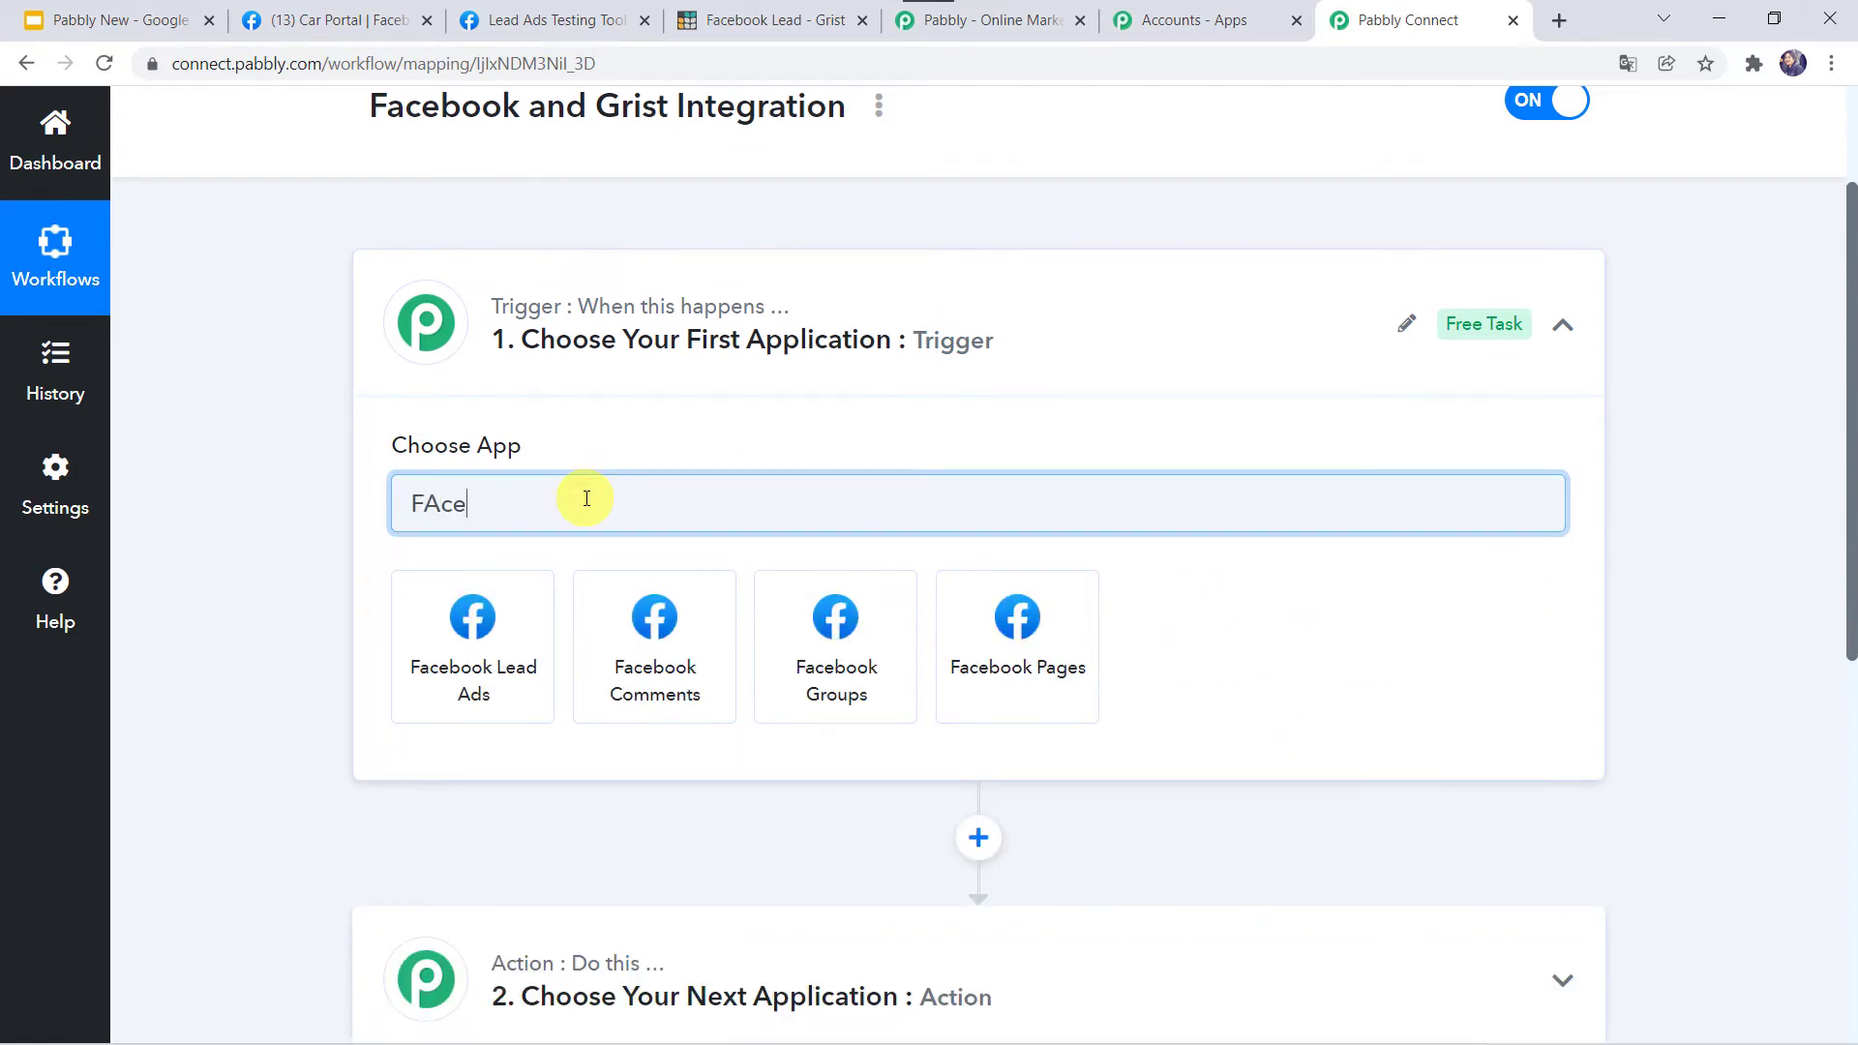
{"action": "left_click", "coordinate": [483, 634]}
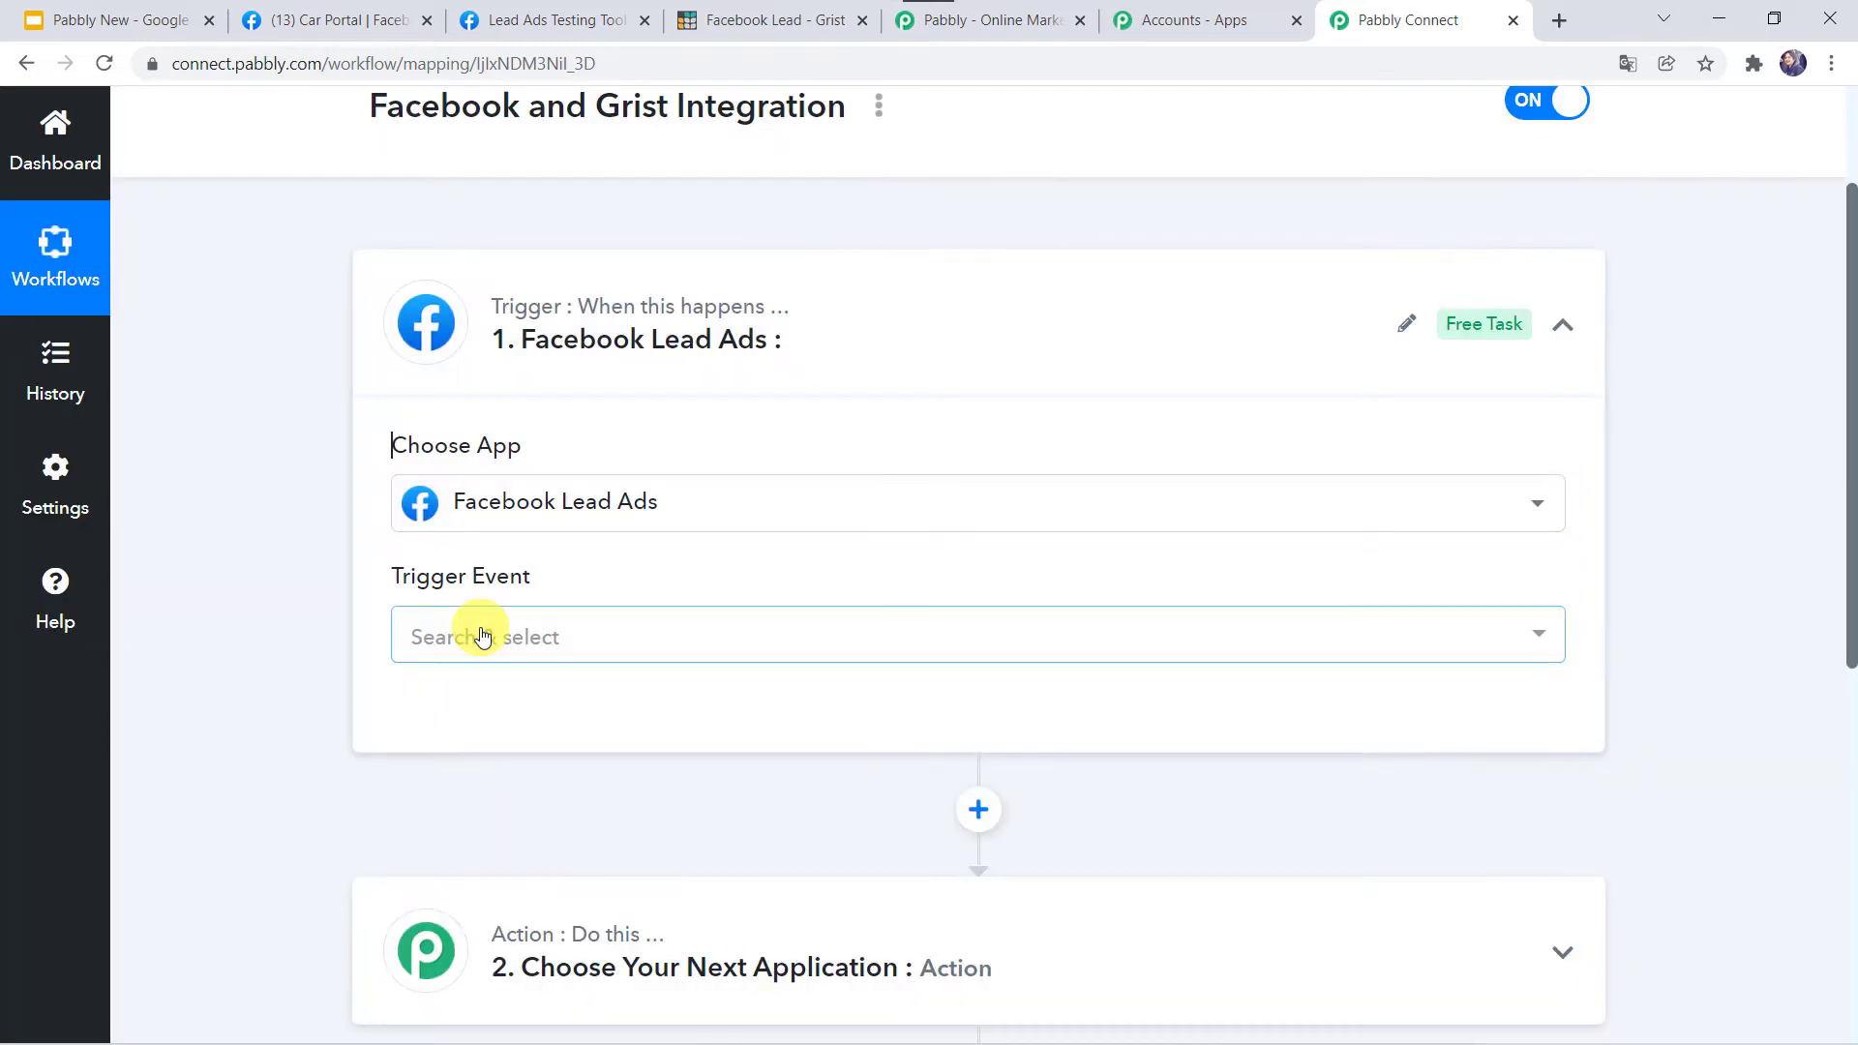
{"action": "left_click", "coordinate": [478, 635]}
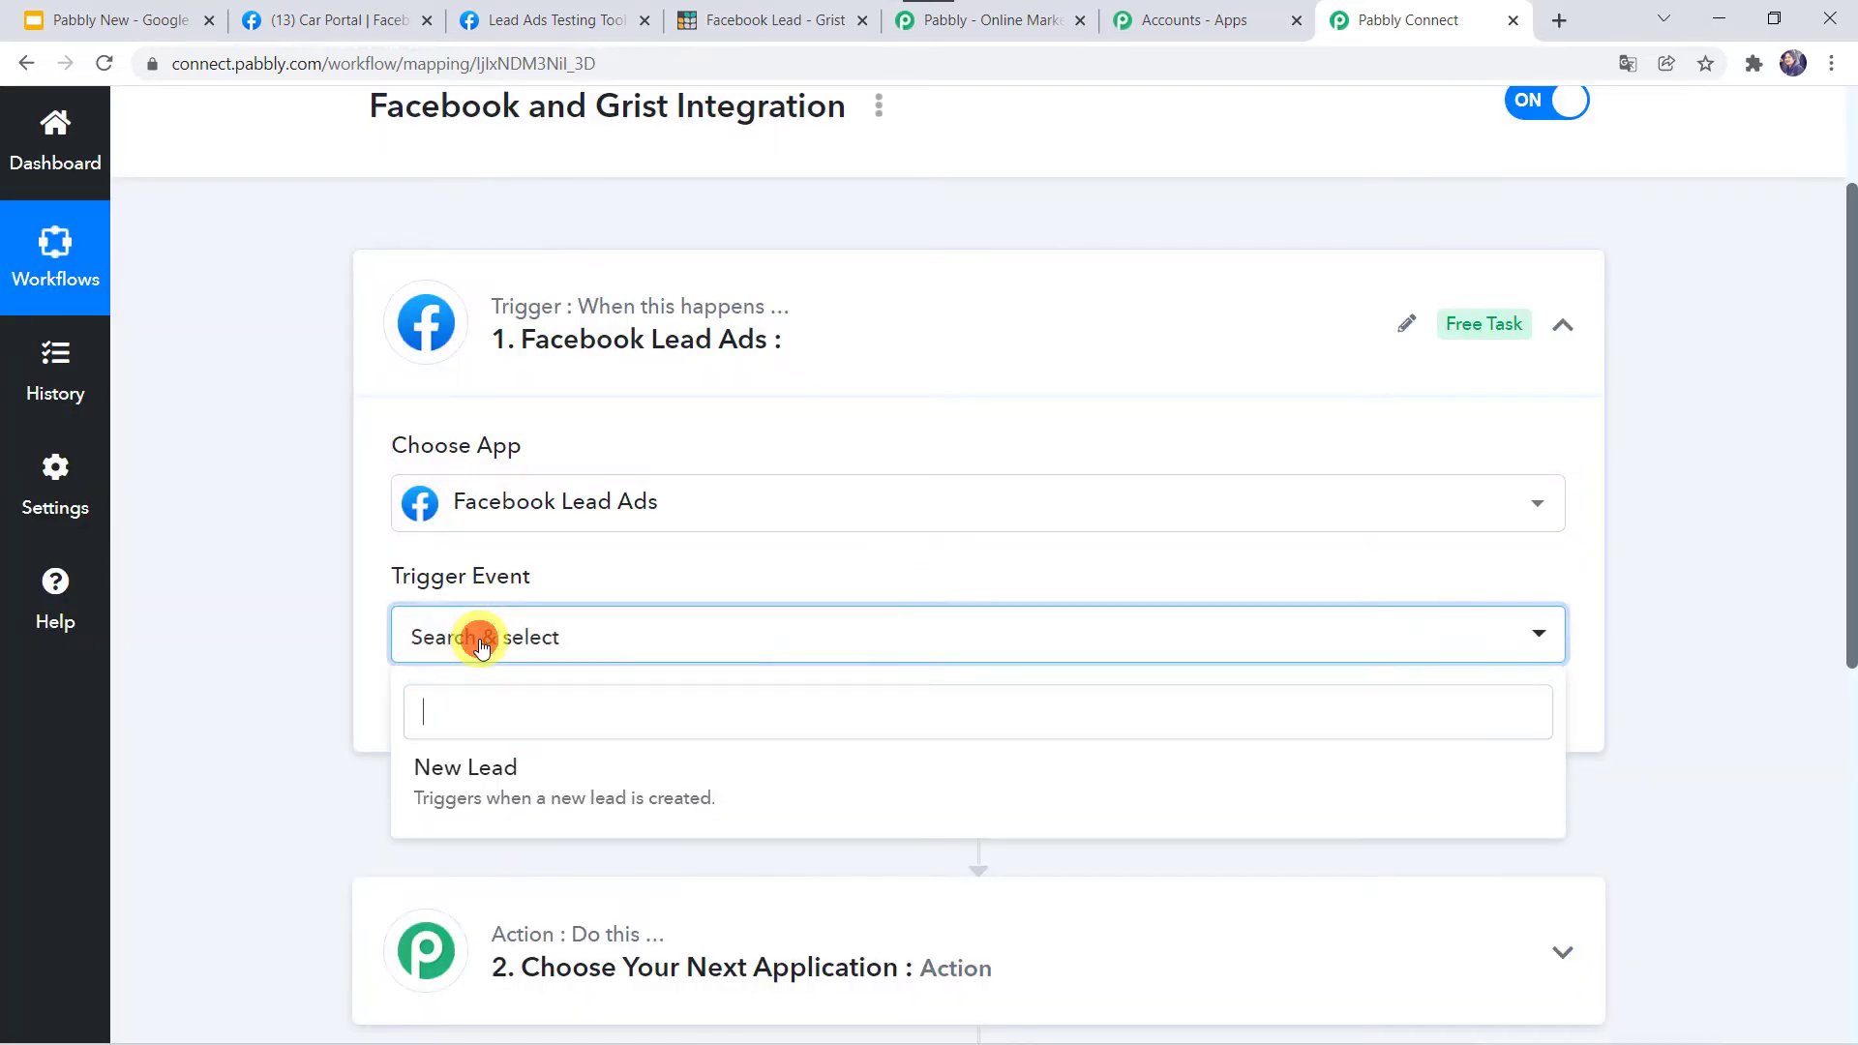
{"action": "left_click", "coordinate": [474, 772]}
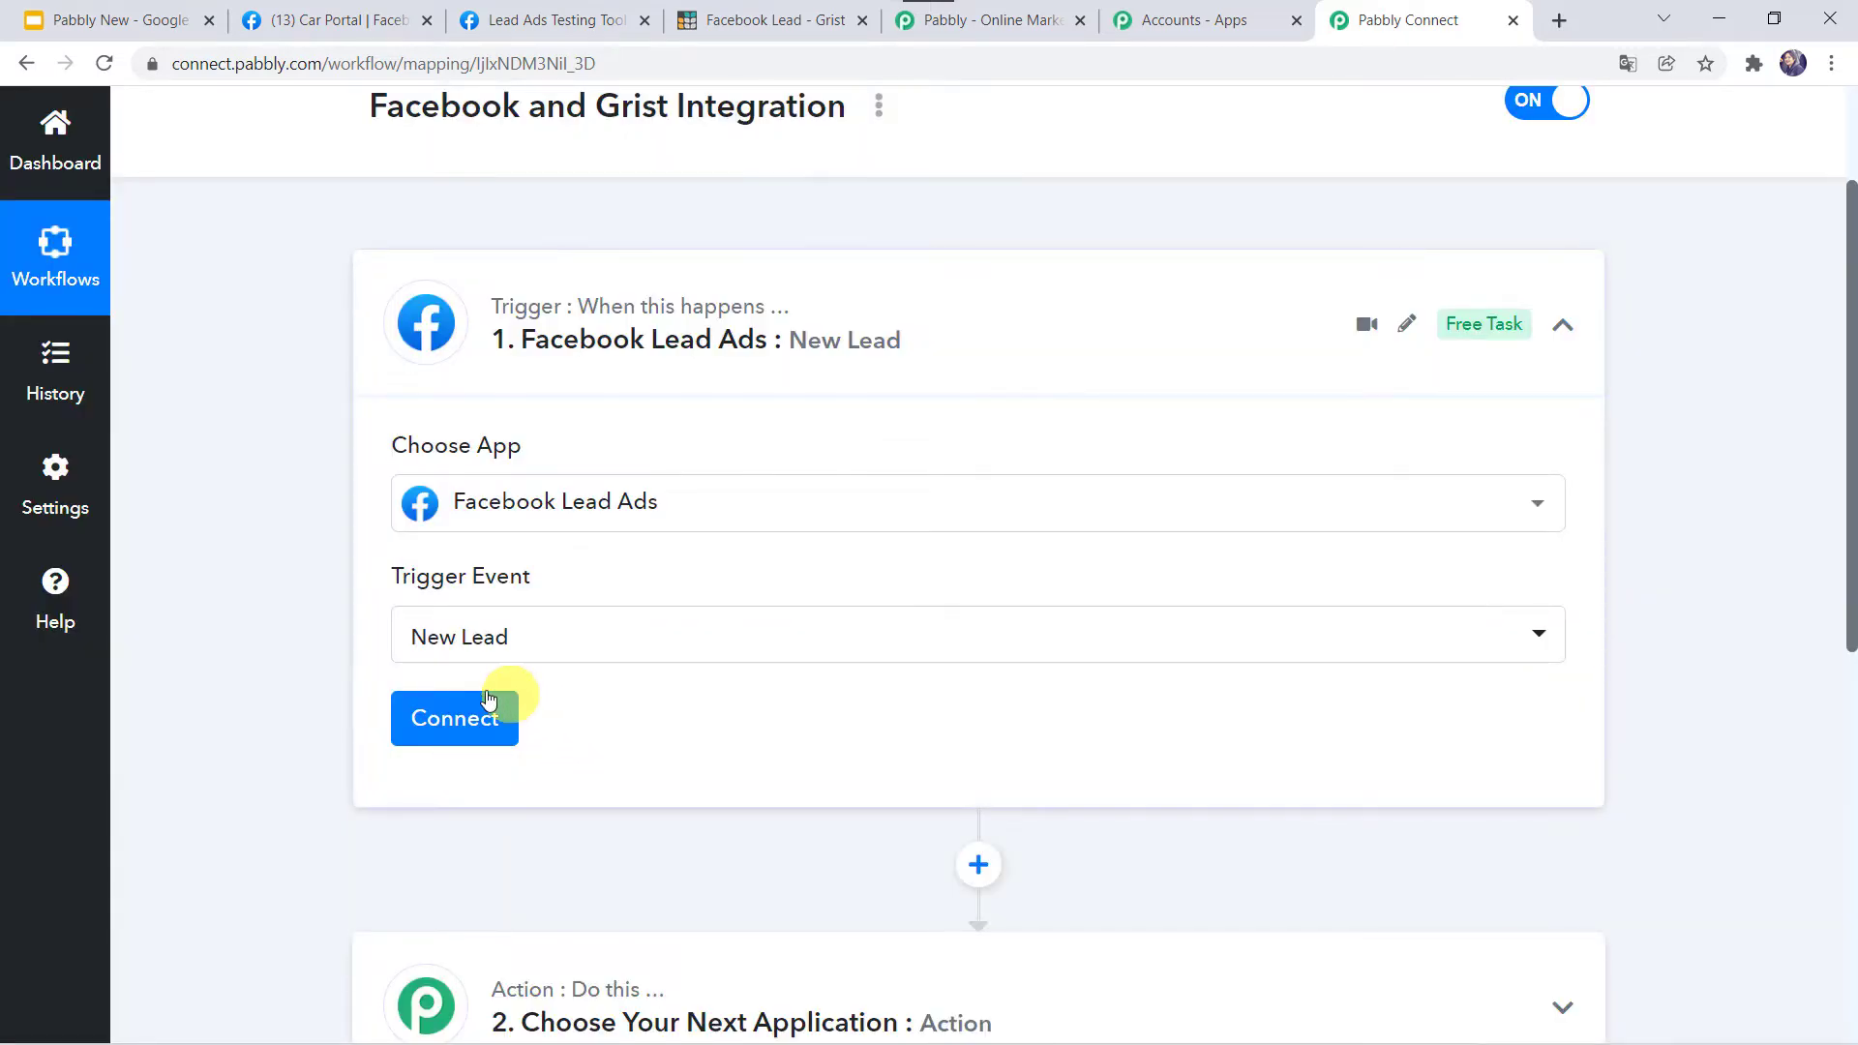
Add a new Facebook Lead Ads connection and authorize the Facebook account.
{"action": "left_click", "coordinate": [456, 724]}
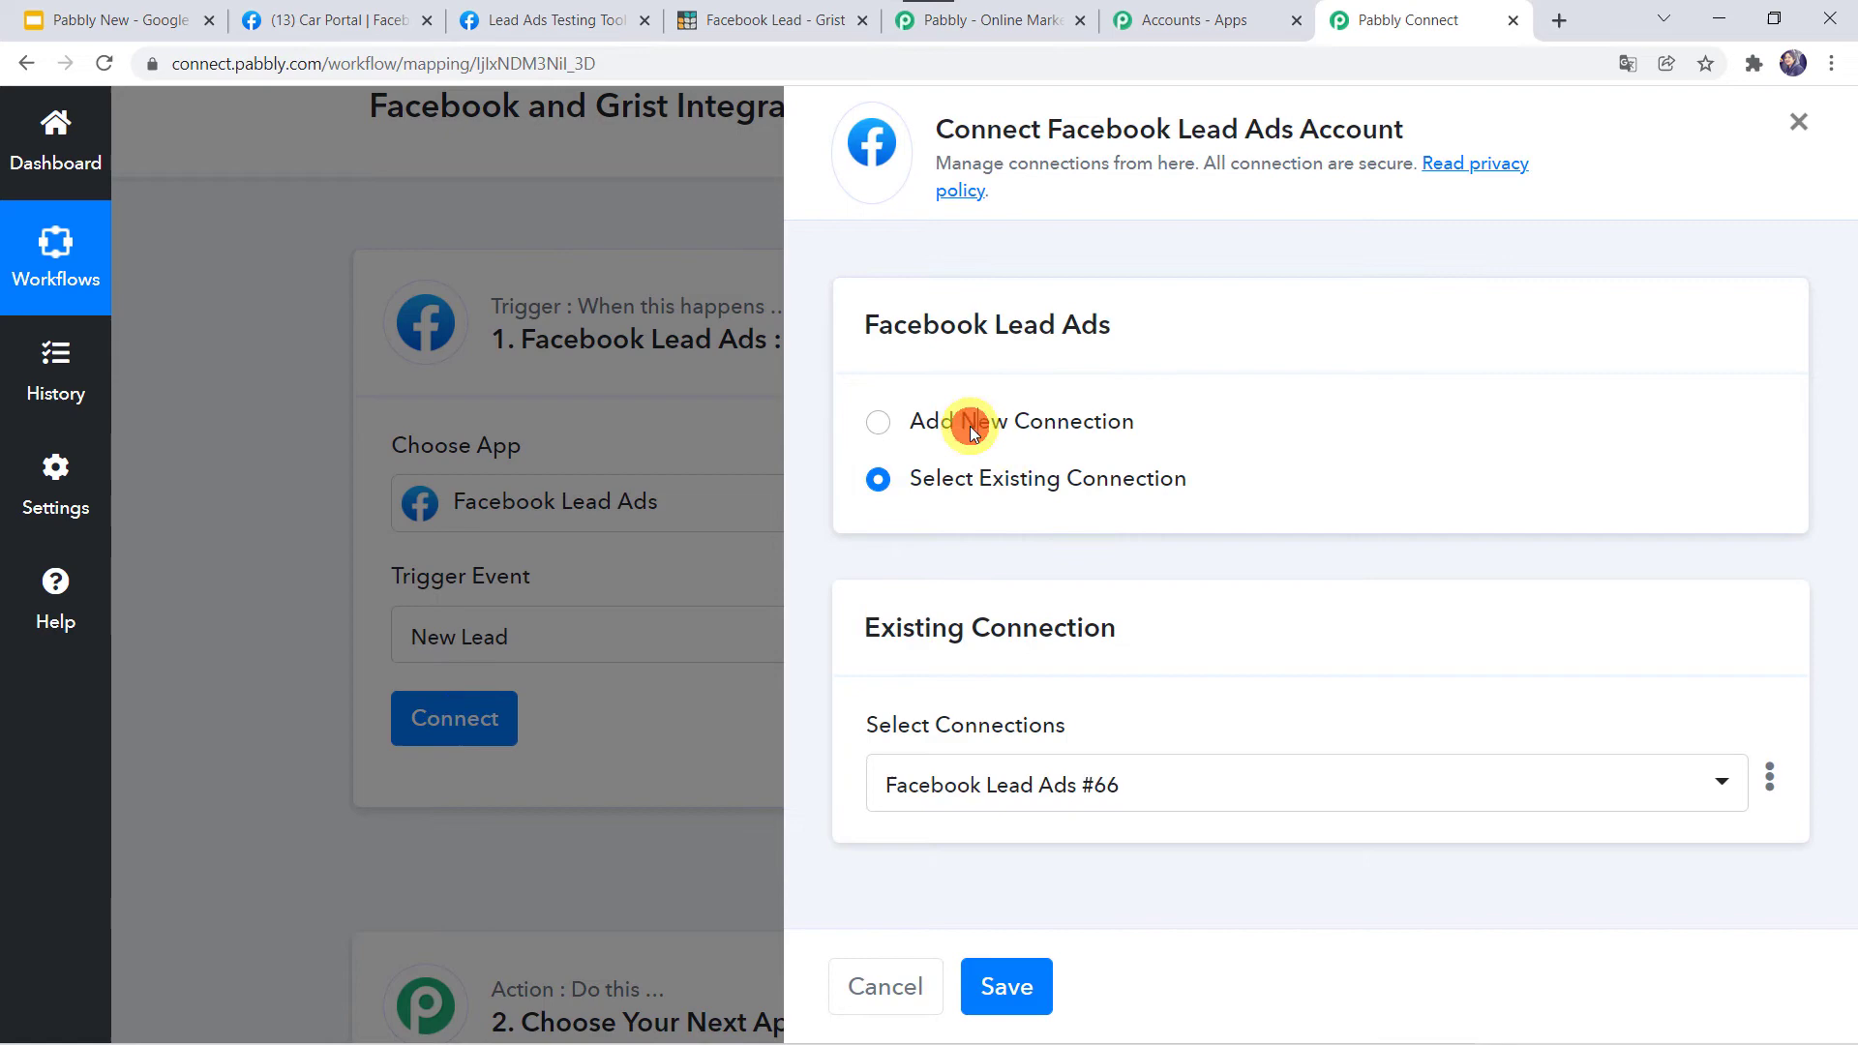
{"action": "left_click", "coordinate": [972, 426]}
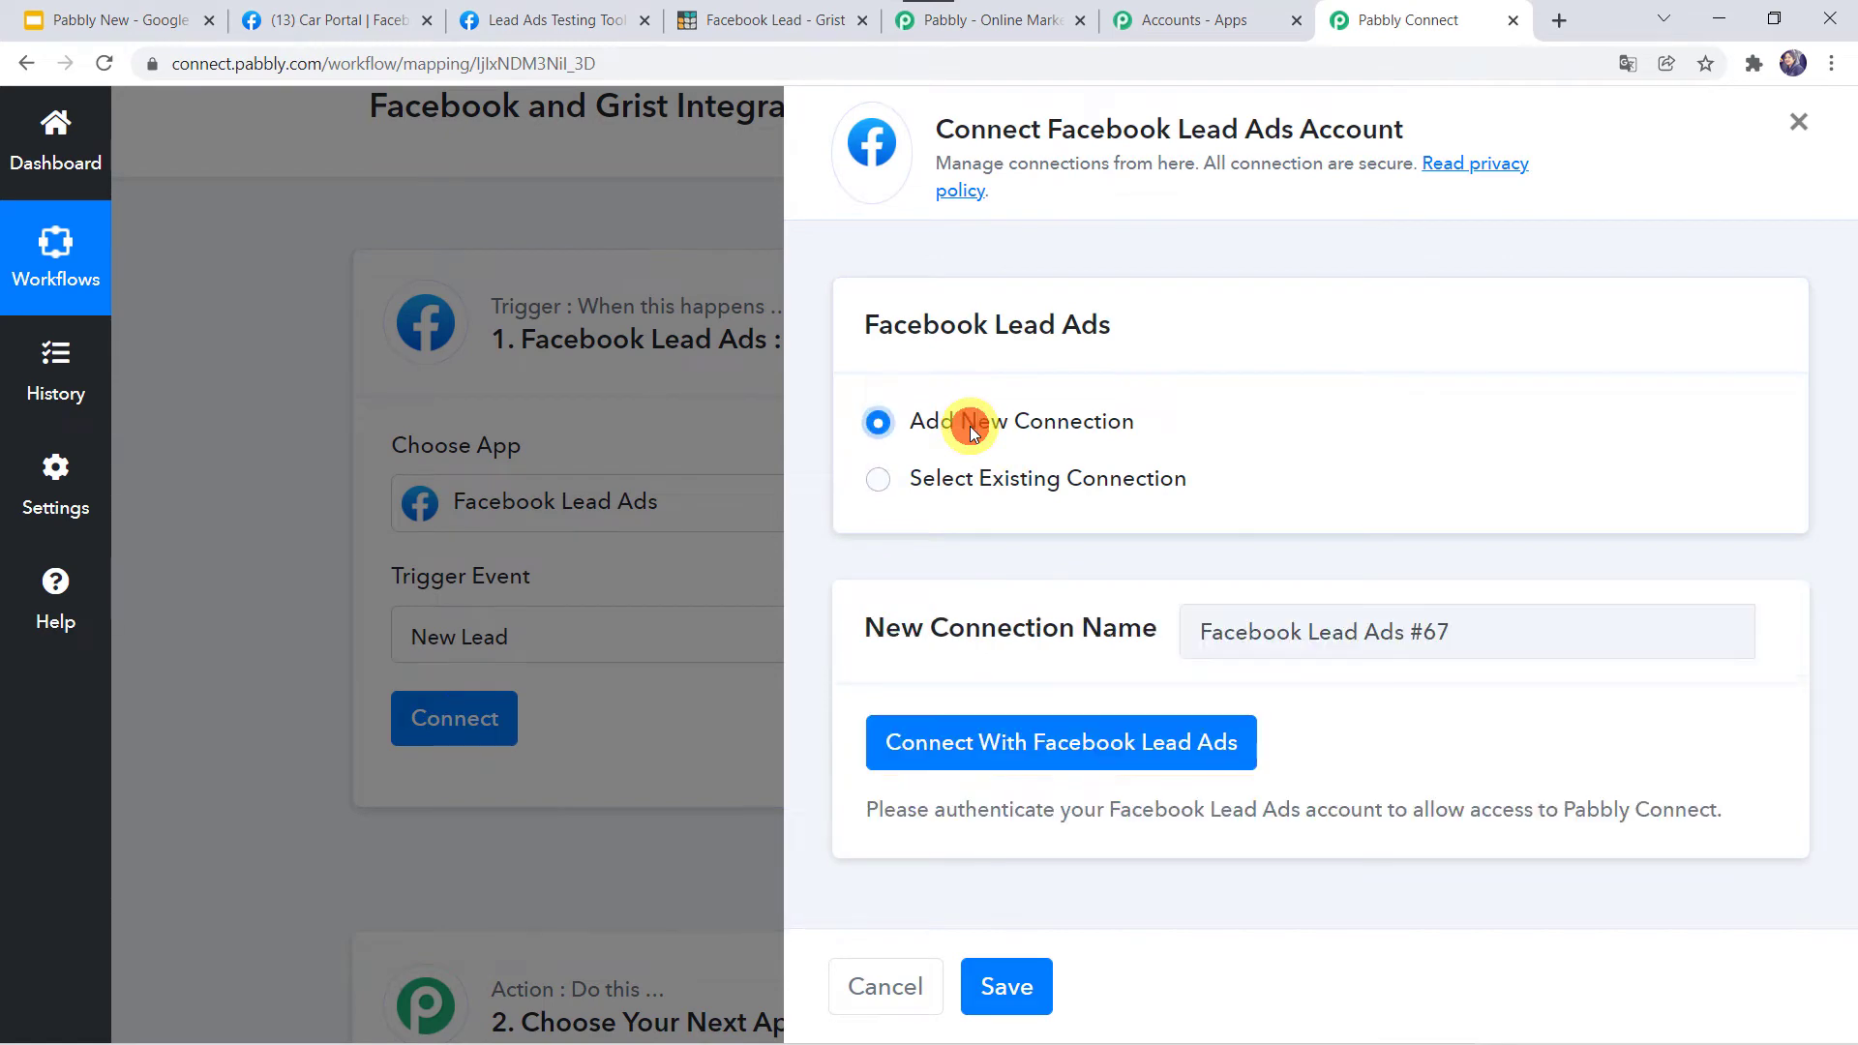
{"action": "left_click", "coordinate": [1024, 751]}
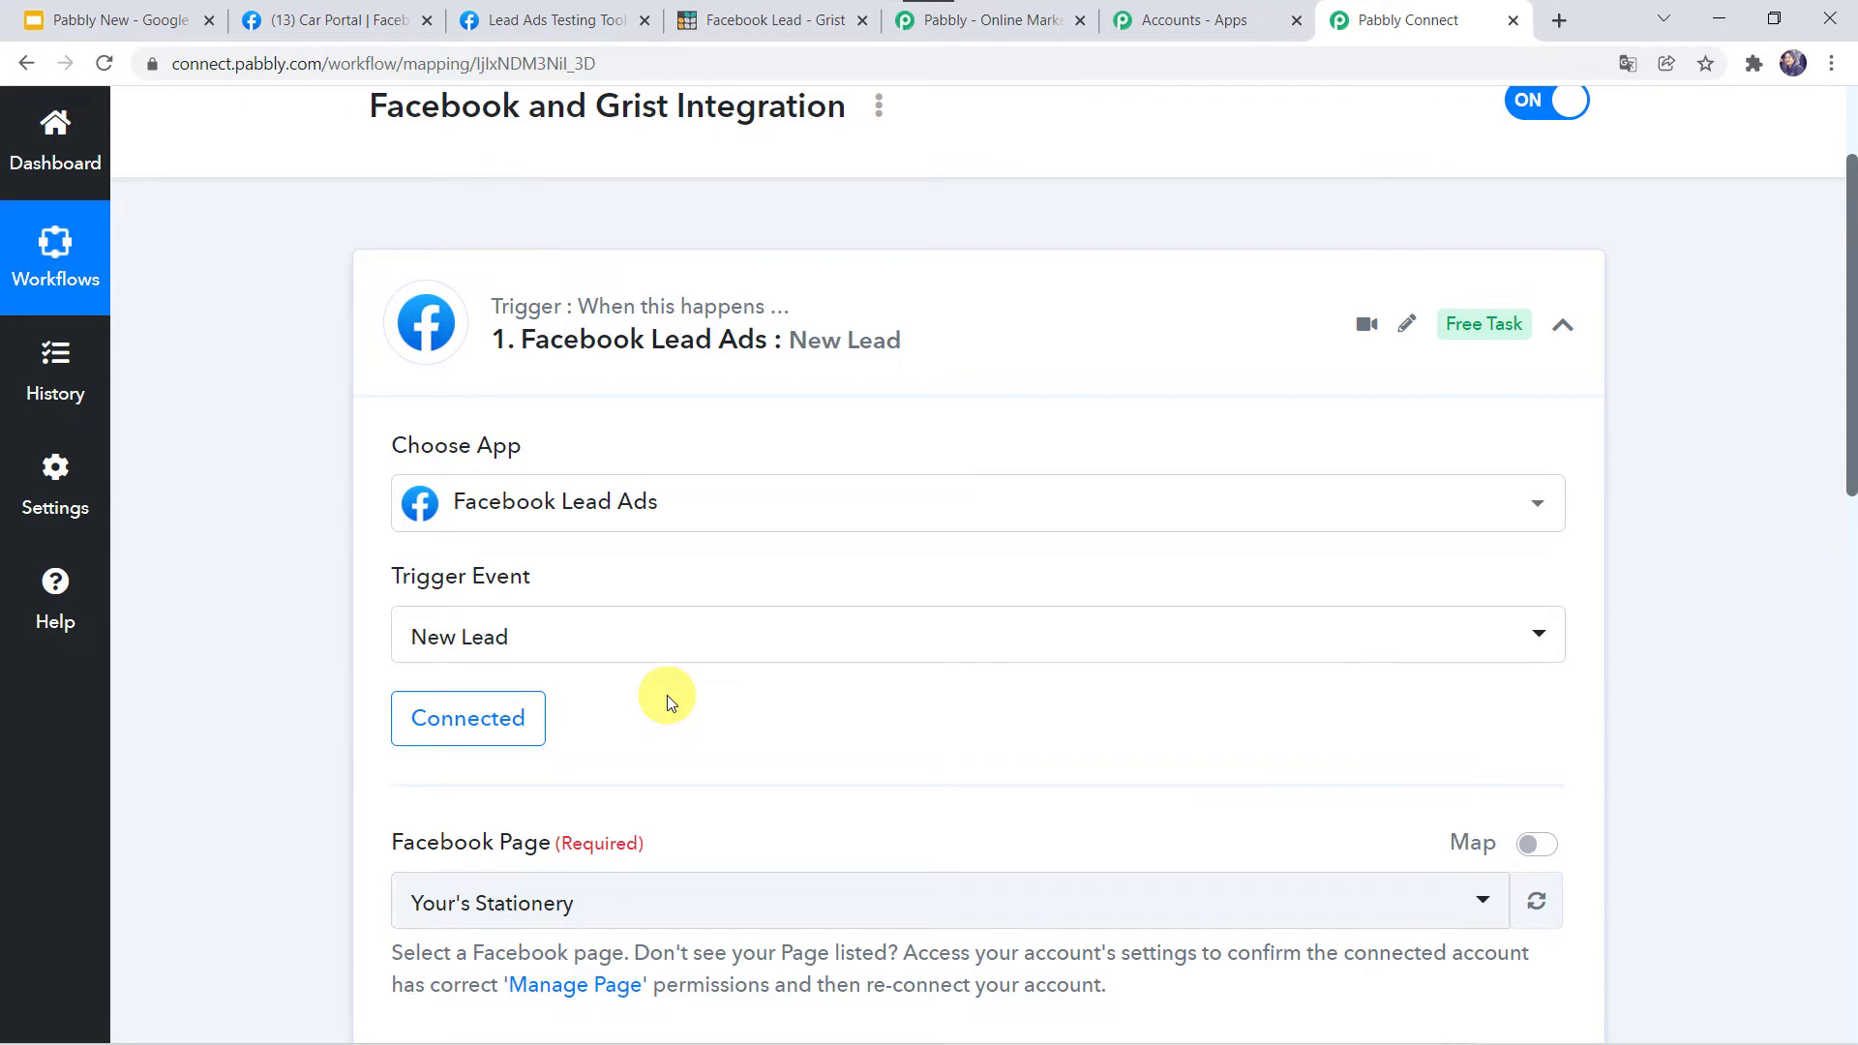
Select Car Portal as the trigger's Facebook Page.
{"action": "scroll", "coordinate": [213, 755], "scroll_direction": "down", "scroll_amount": 2}
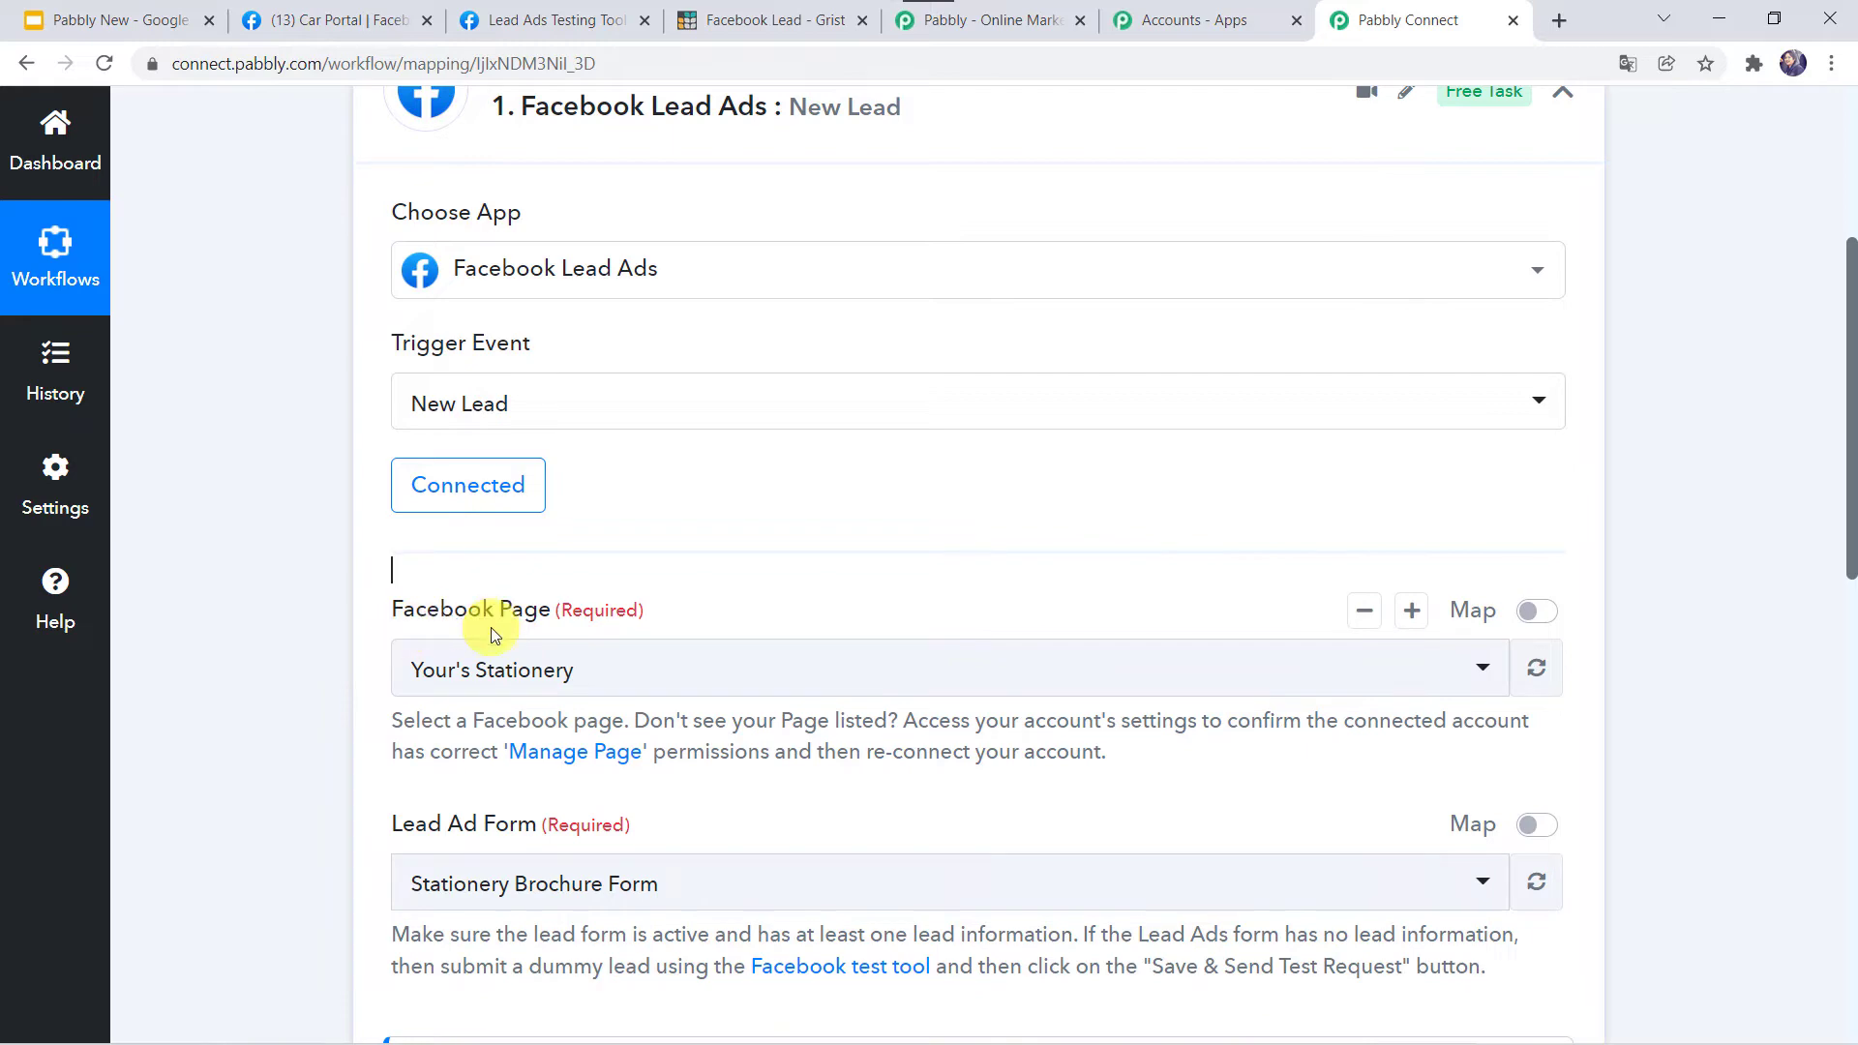
{"action": "left_click", "coordinate": [344, 23]}
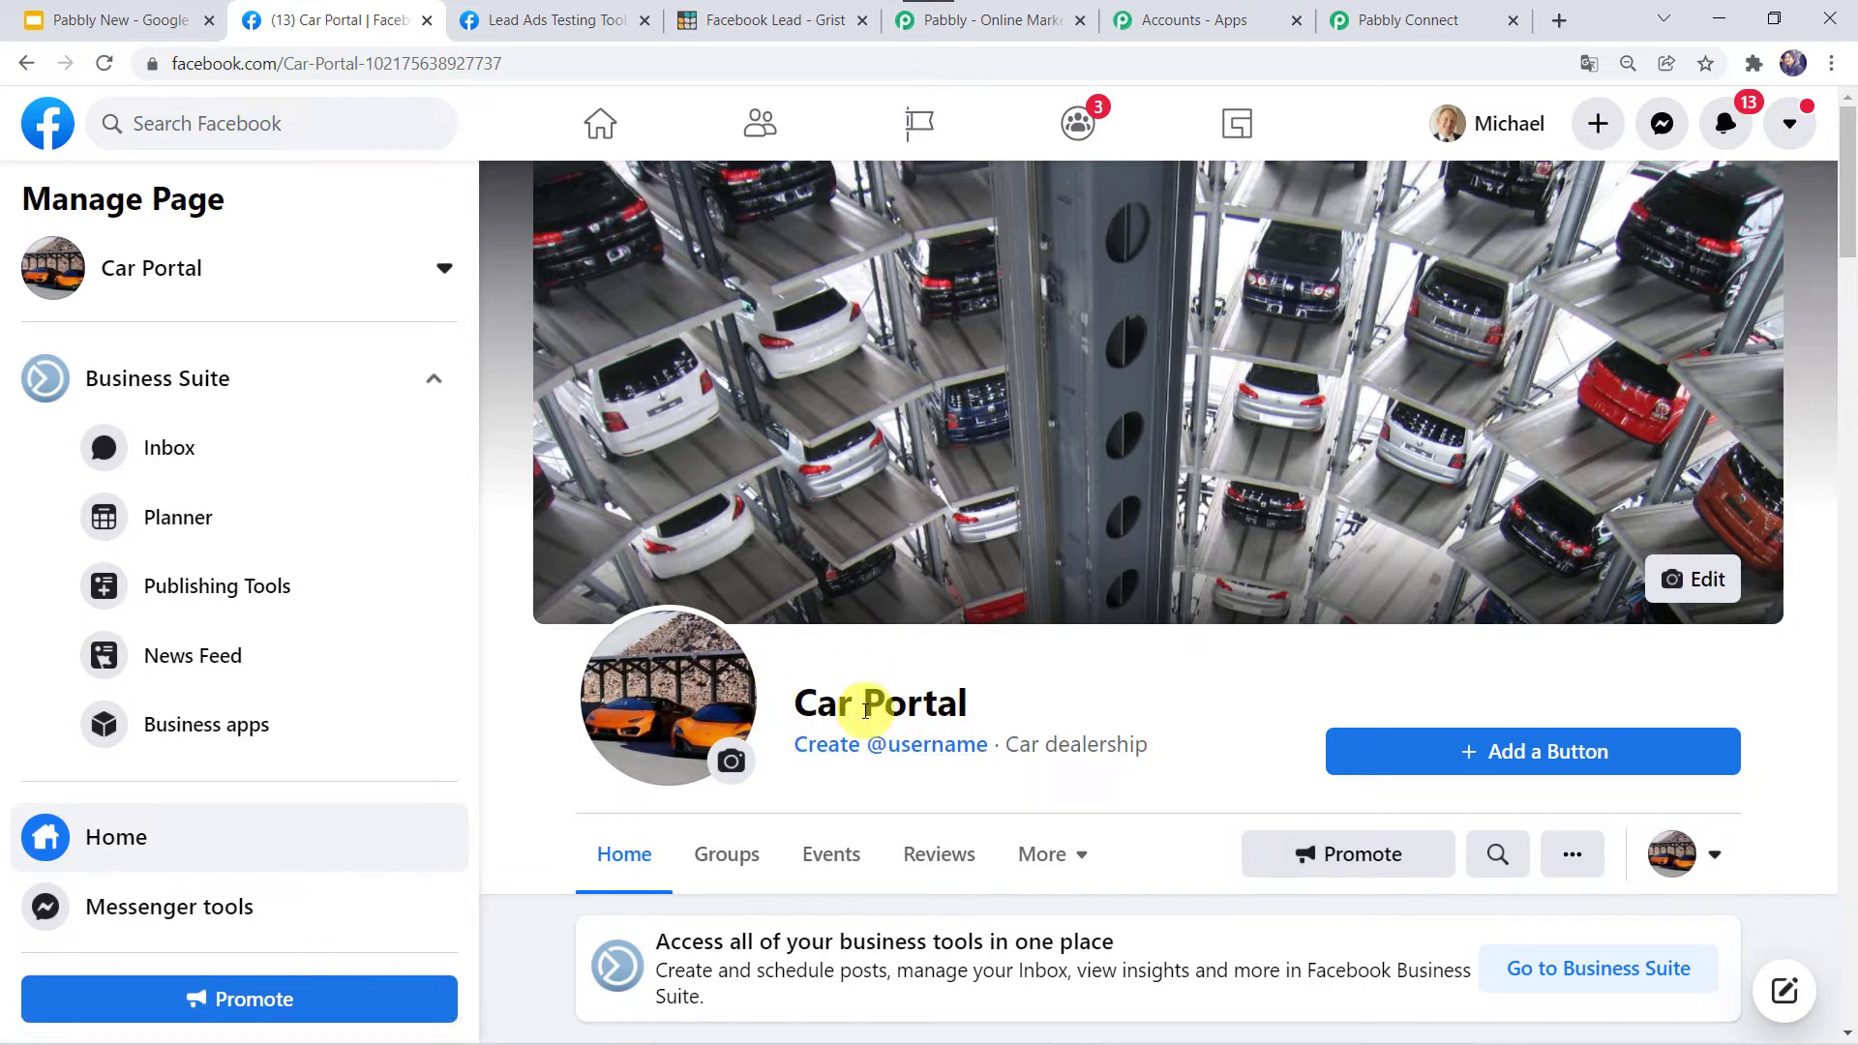
{"action": "left_click", "coordinate": [1430, 12]}
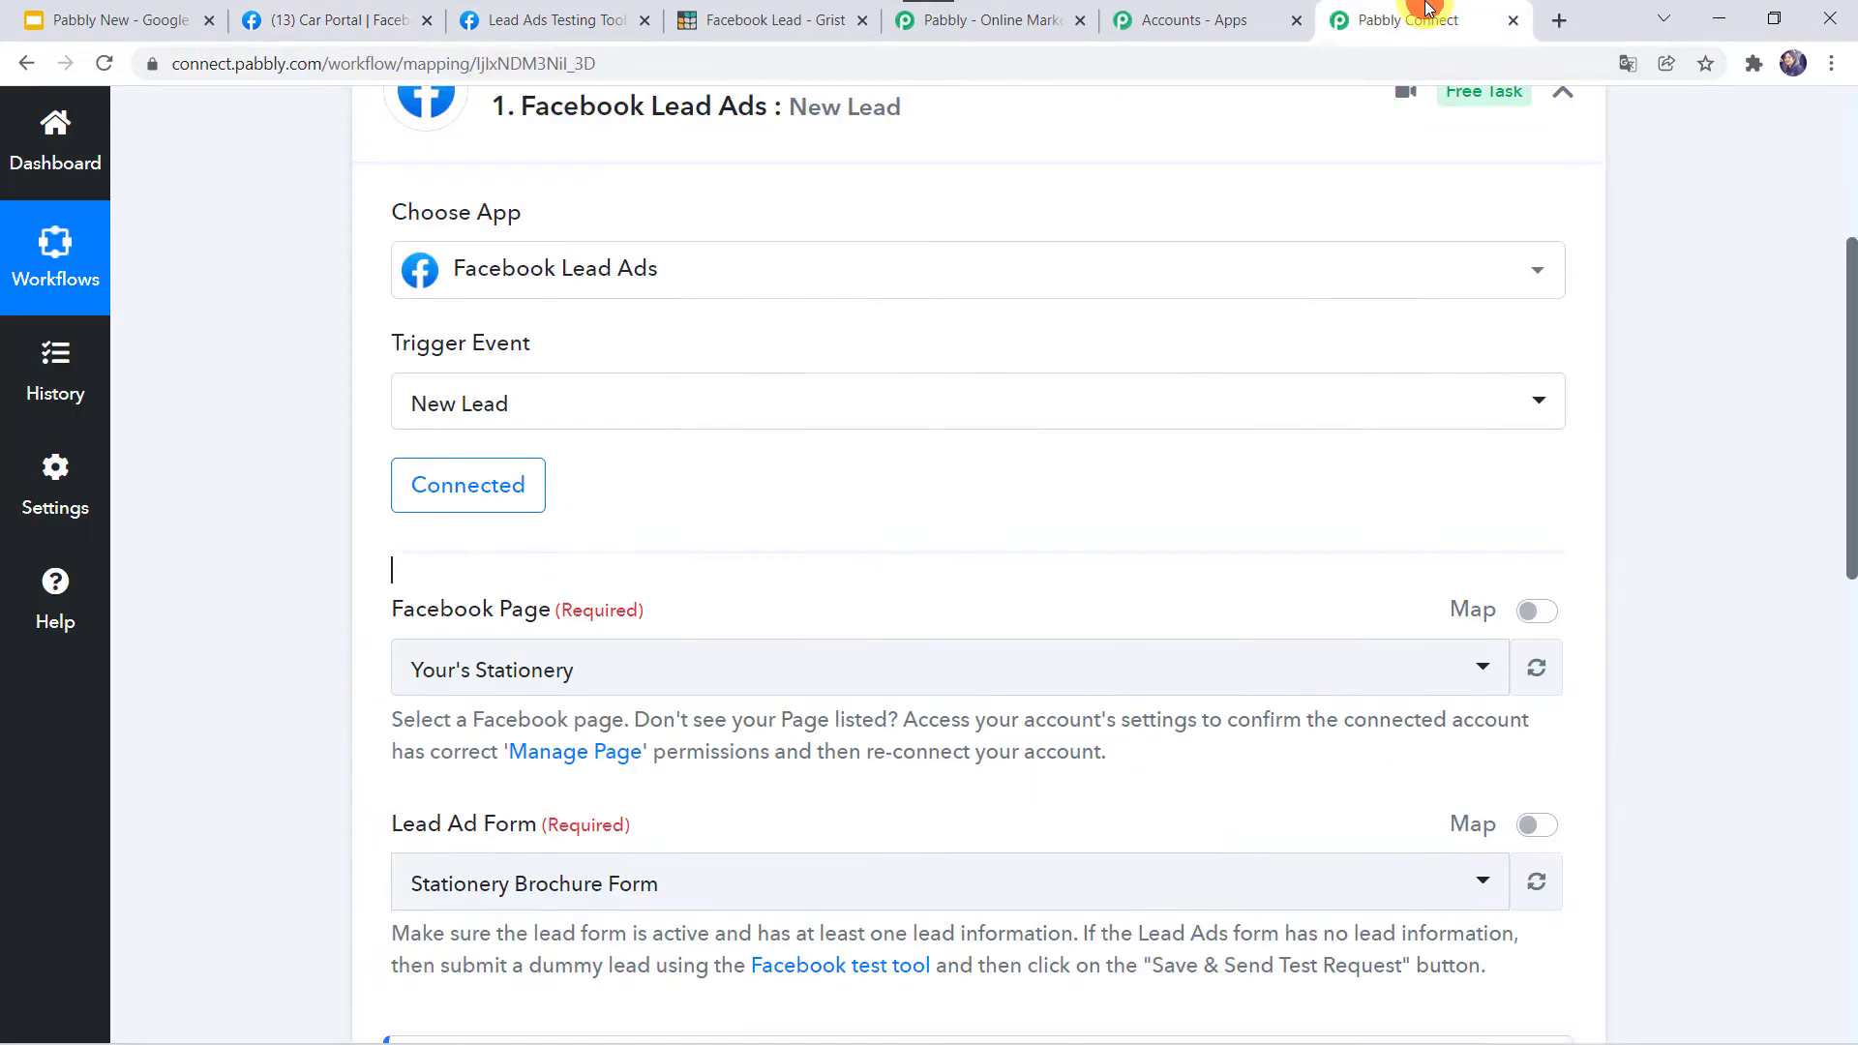
{"action": "left_click", "coordinate": [478, 680]}
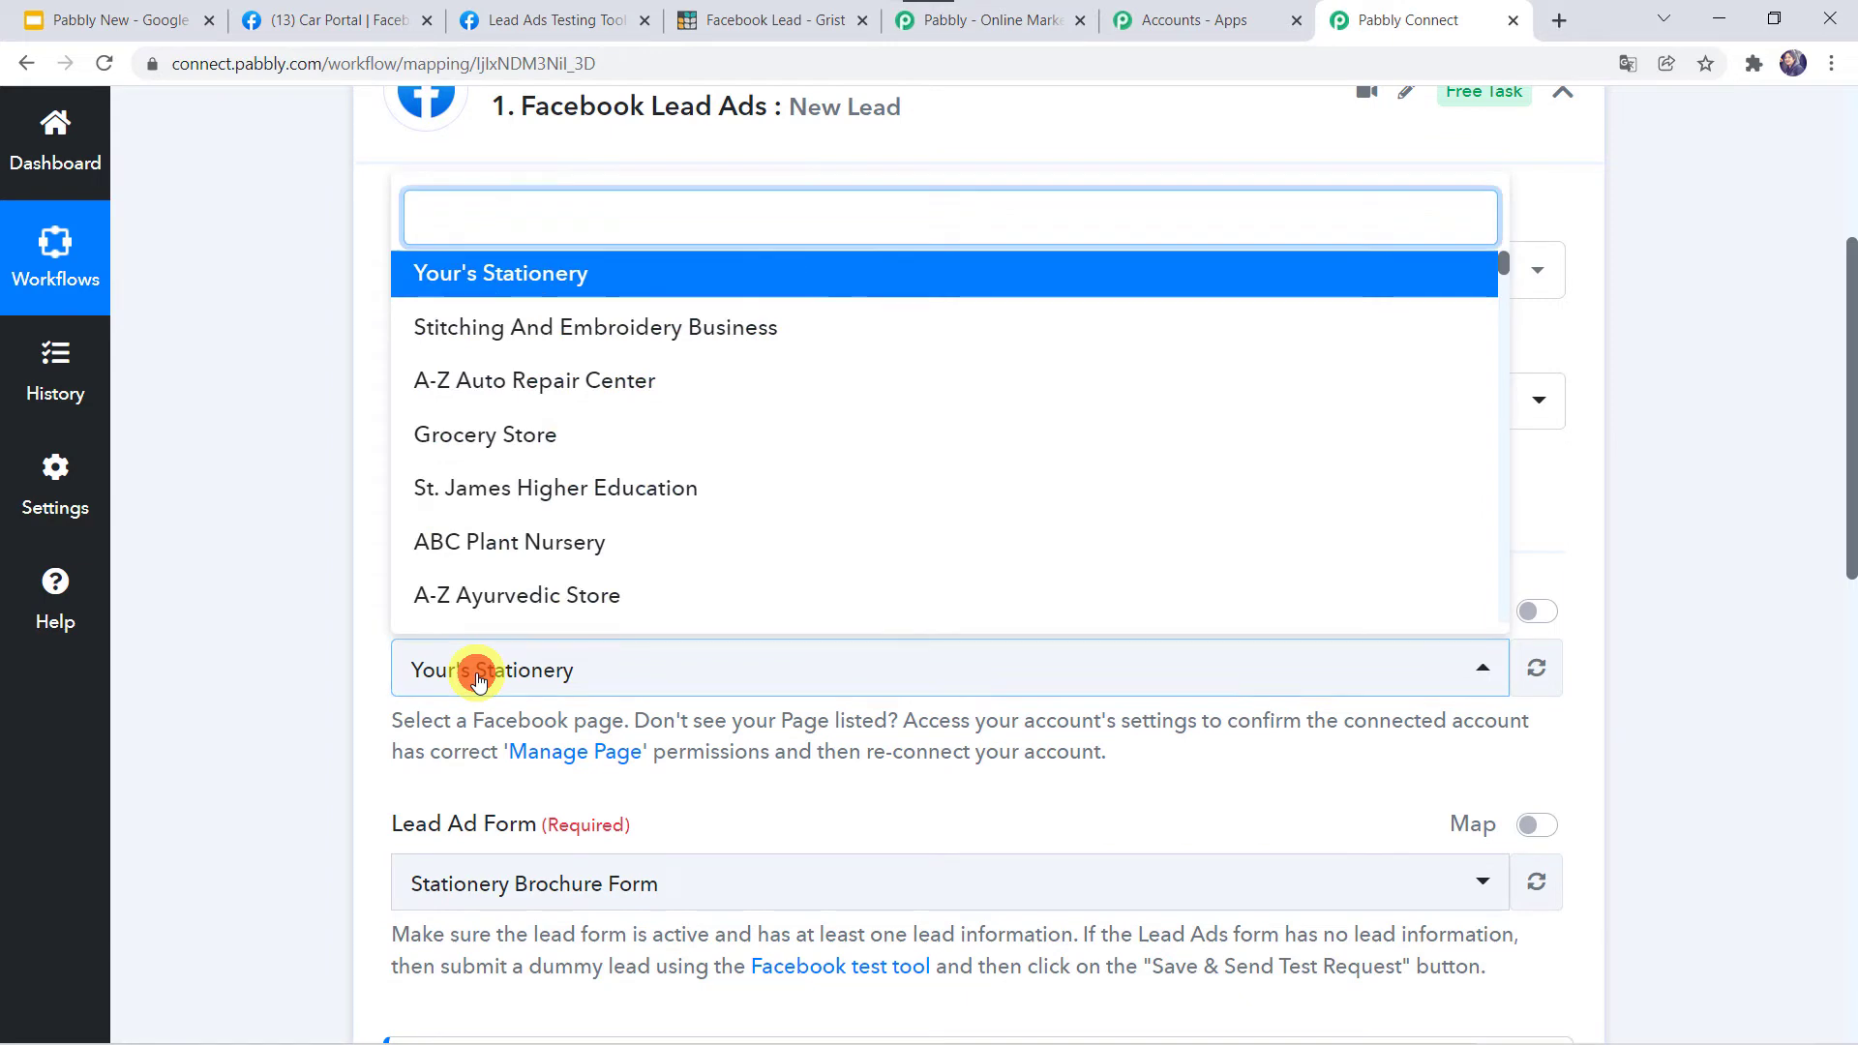
{"action": "type", "text": "car"}
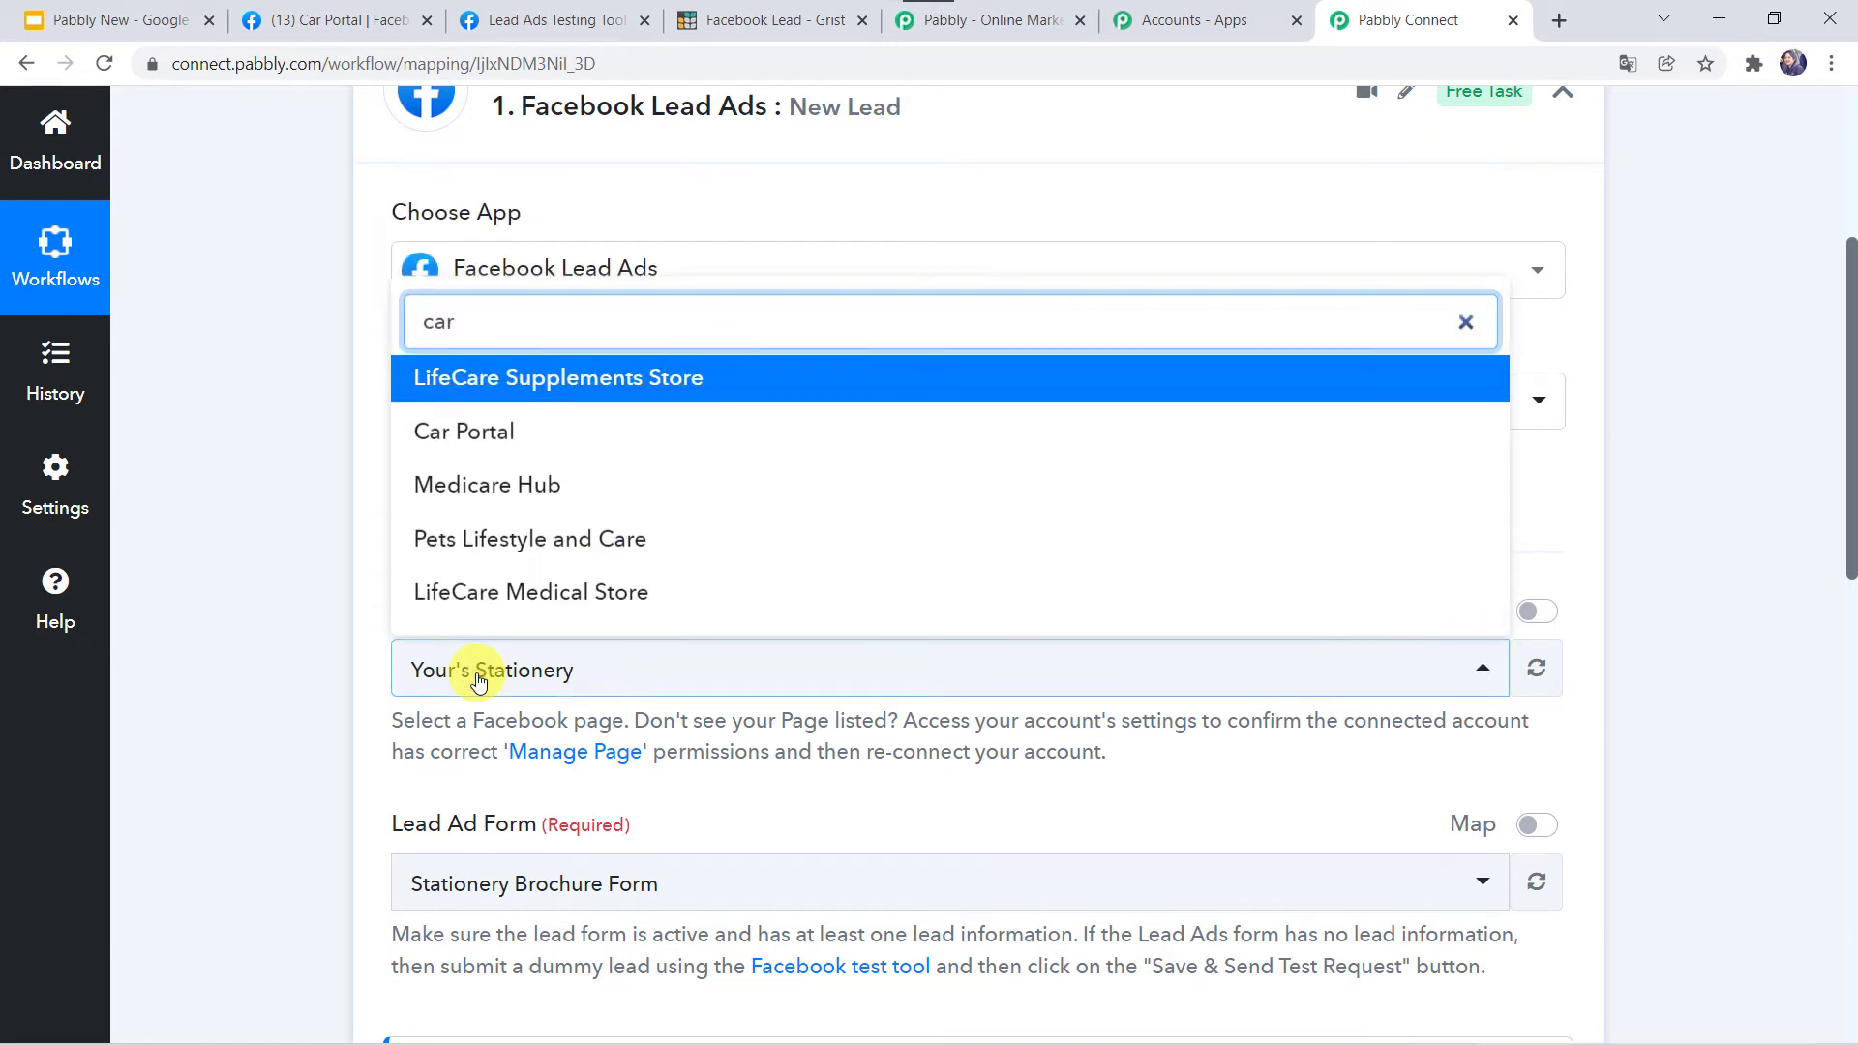
{"action": "left_click", "coordinate": [484, 438]}
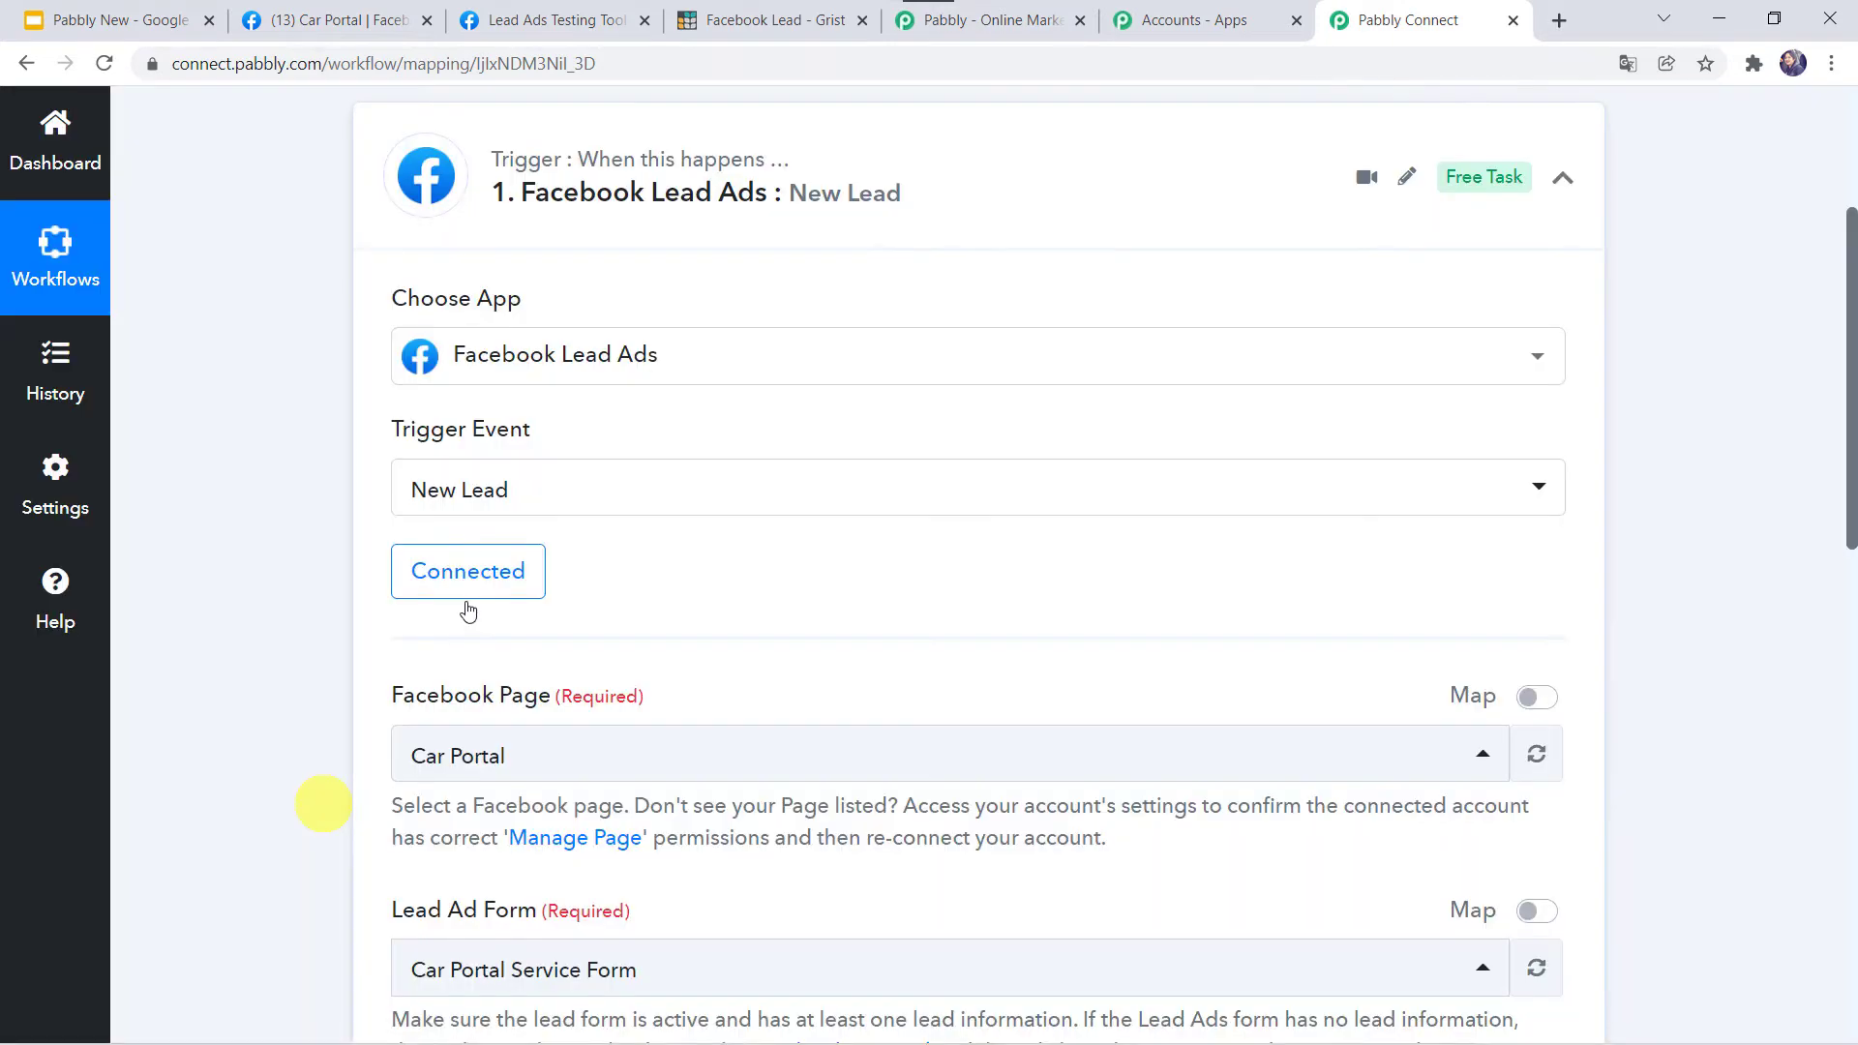
Choose the Car Portal lead ad form and bring up it in the Lead Ads Testing Tool.
{"action": "scroll", "coordinate": [364, 629], "scroll_direction": "down", "scroll_amount": 2}
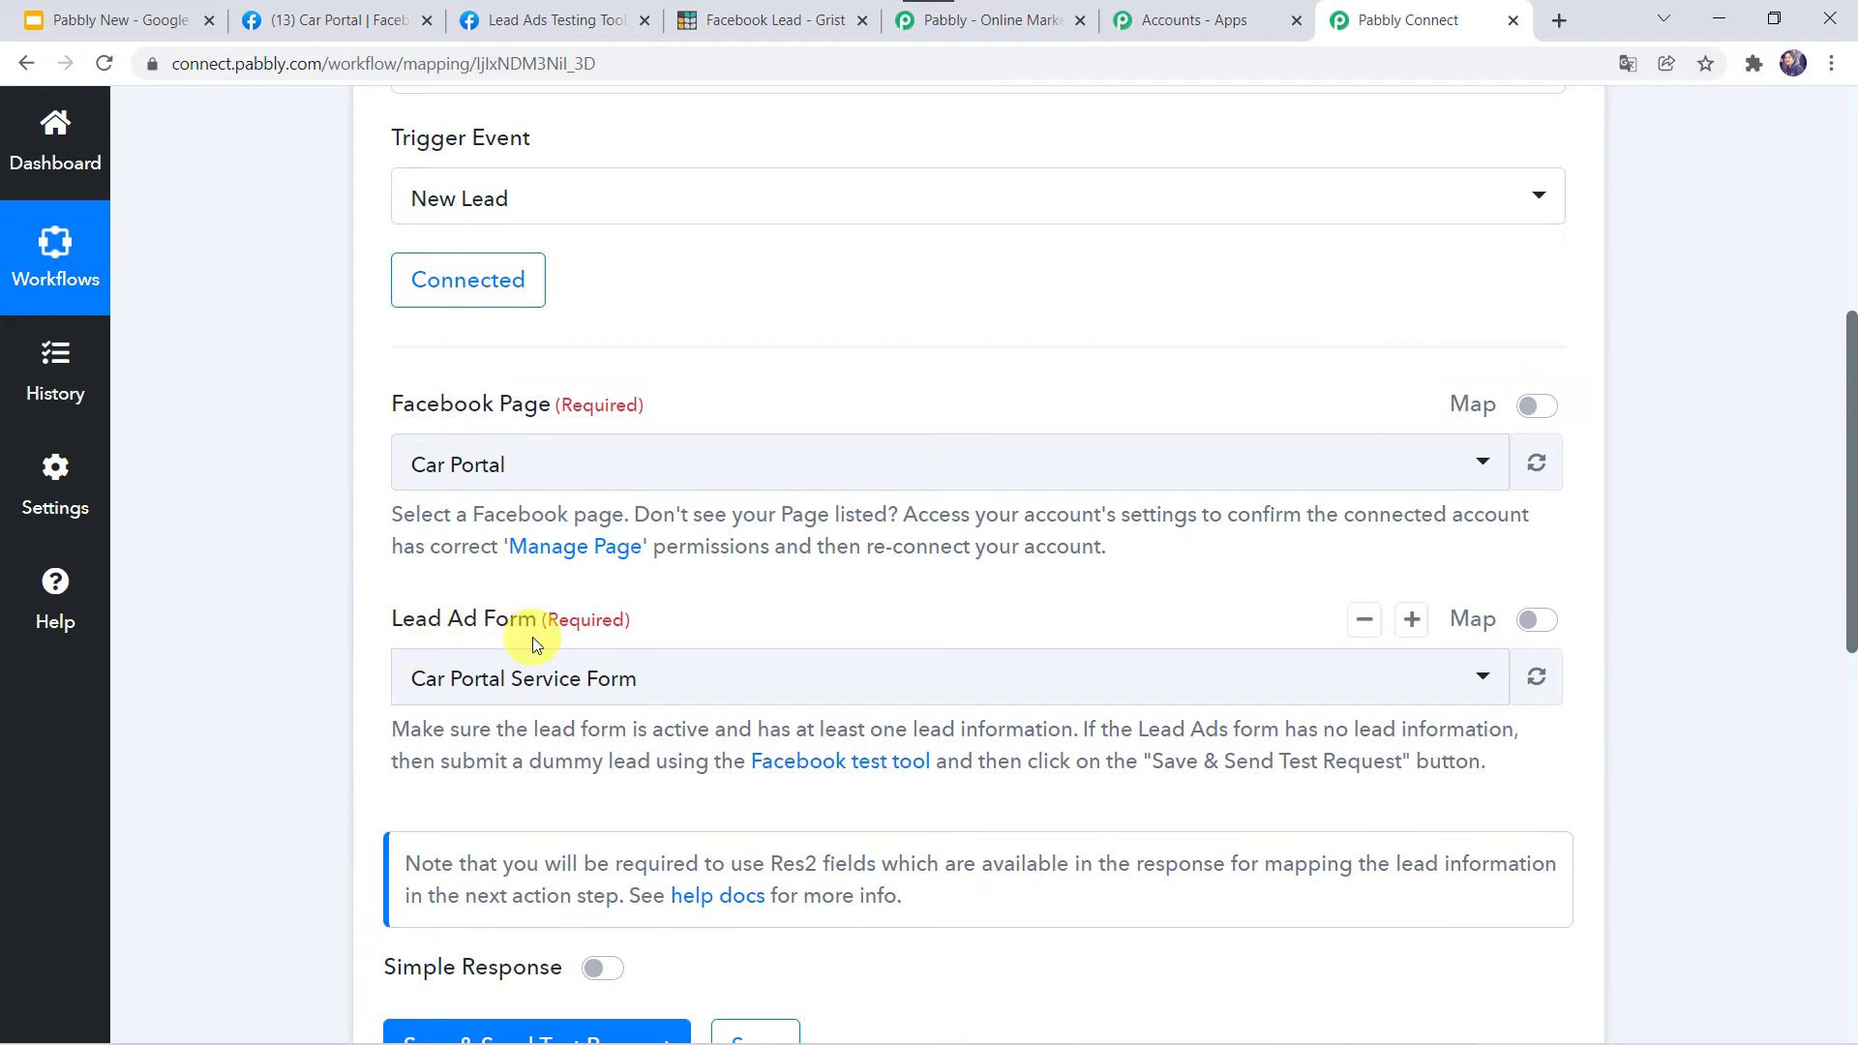
{"action": "left_click", "coordinate": [571, 20]}
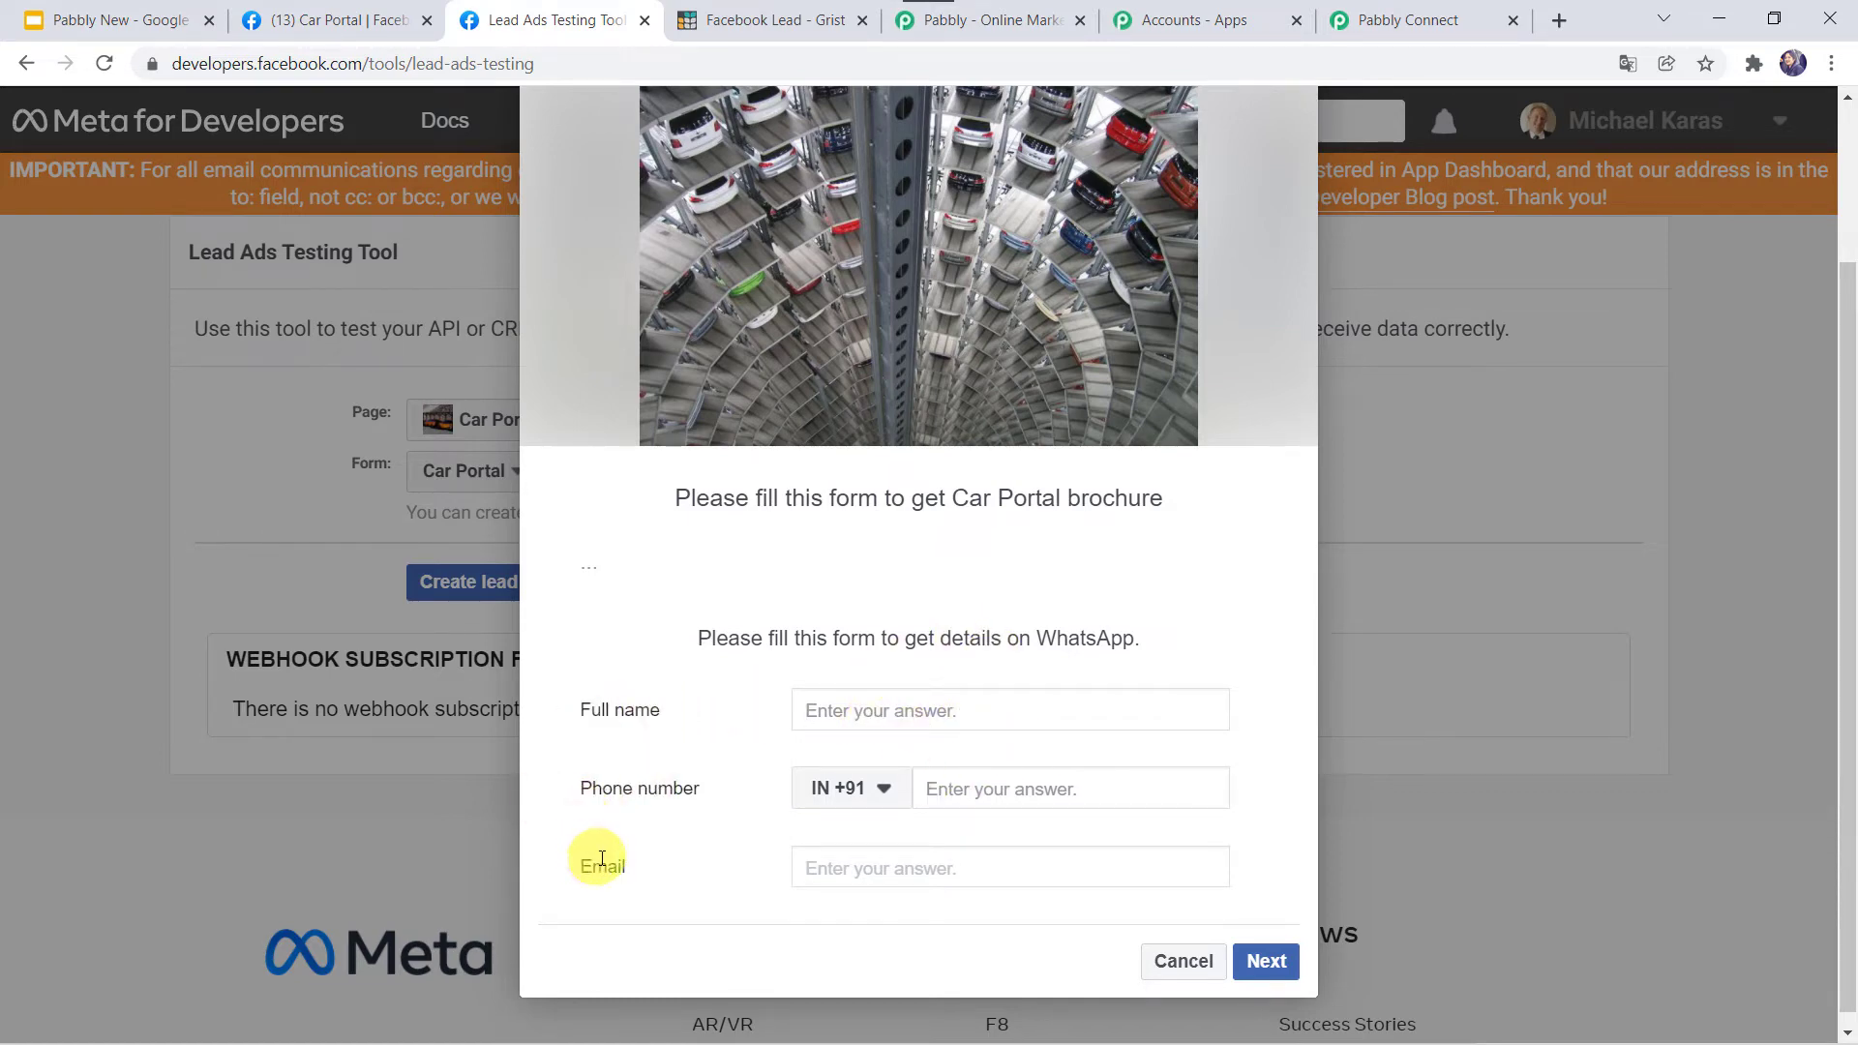
{"action": "left_click", "coordinate": [1433, 17]}
{"action": "scroll", "coordinate": [263, 602], "scroll_direction": "down", "scroll_amount": 1}
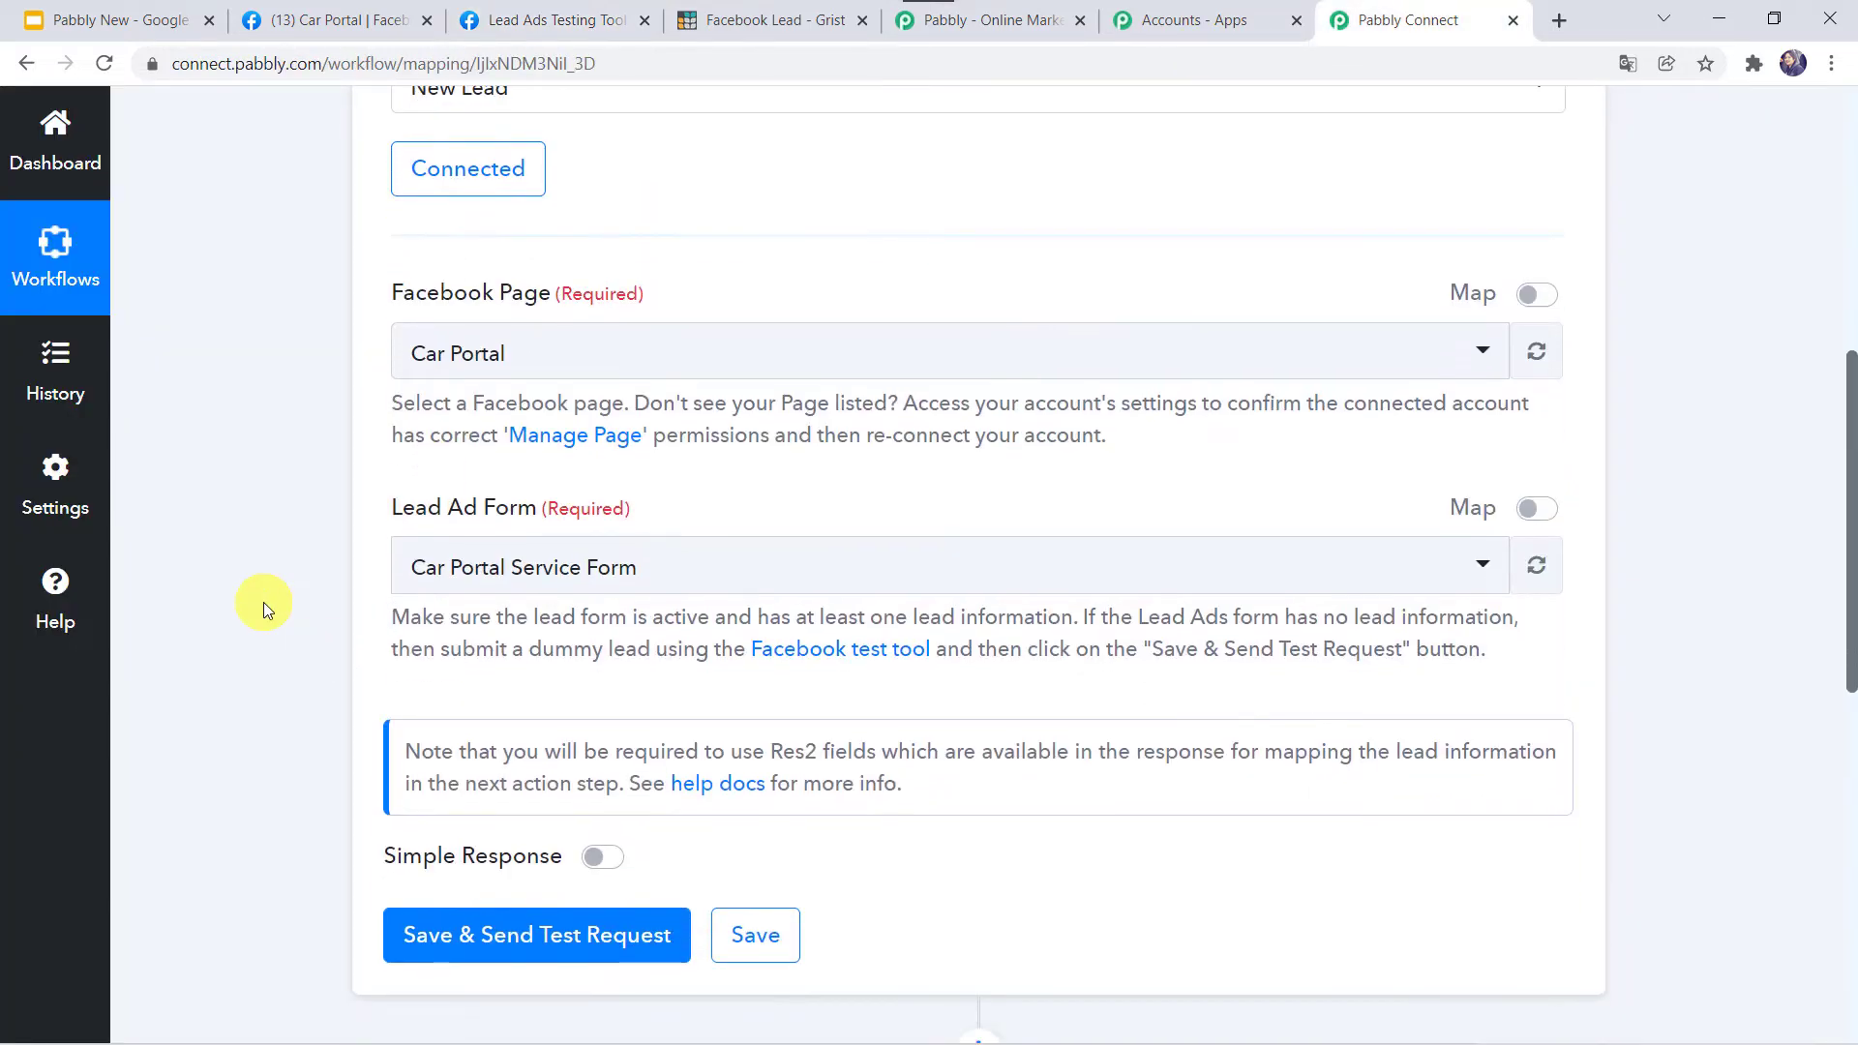
{"action": "left_click", "coordinate": [532, 568]}
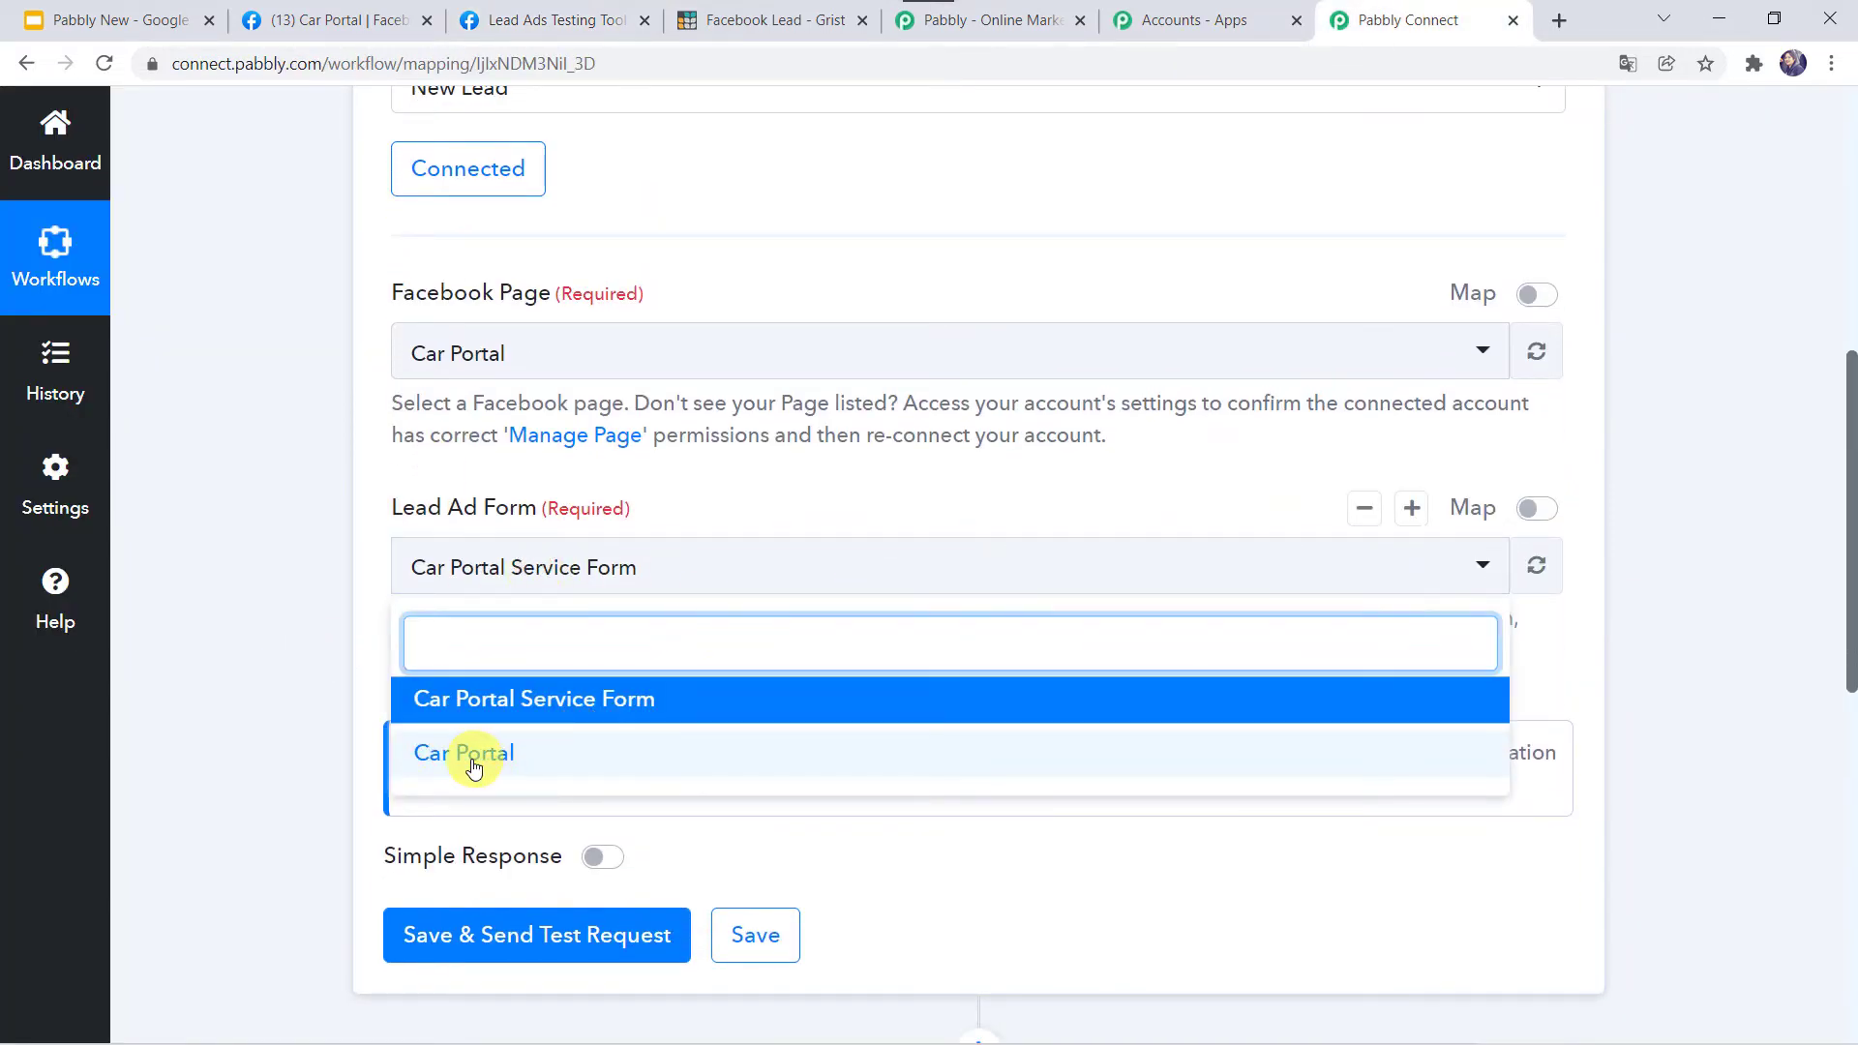
{"action": "left_click", "coordinate": [510, 753]}
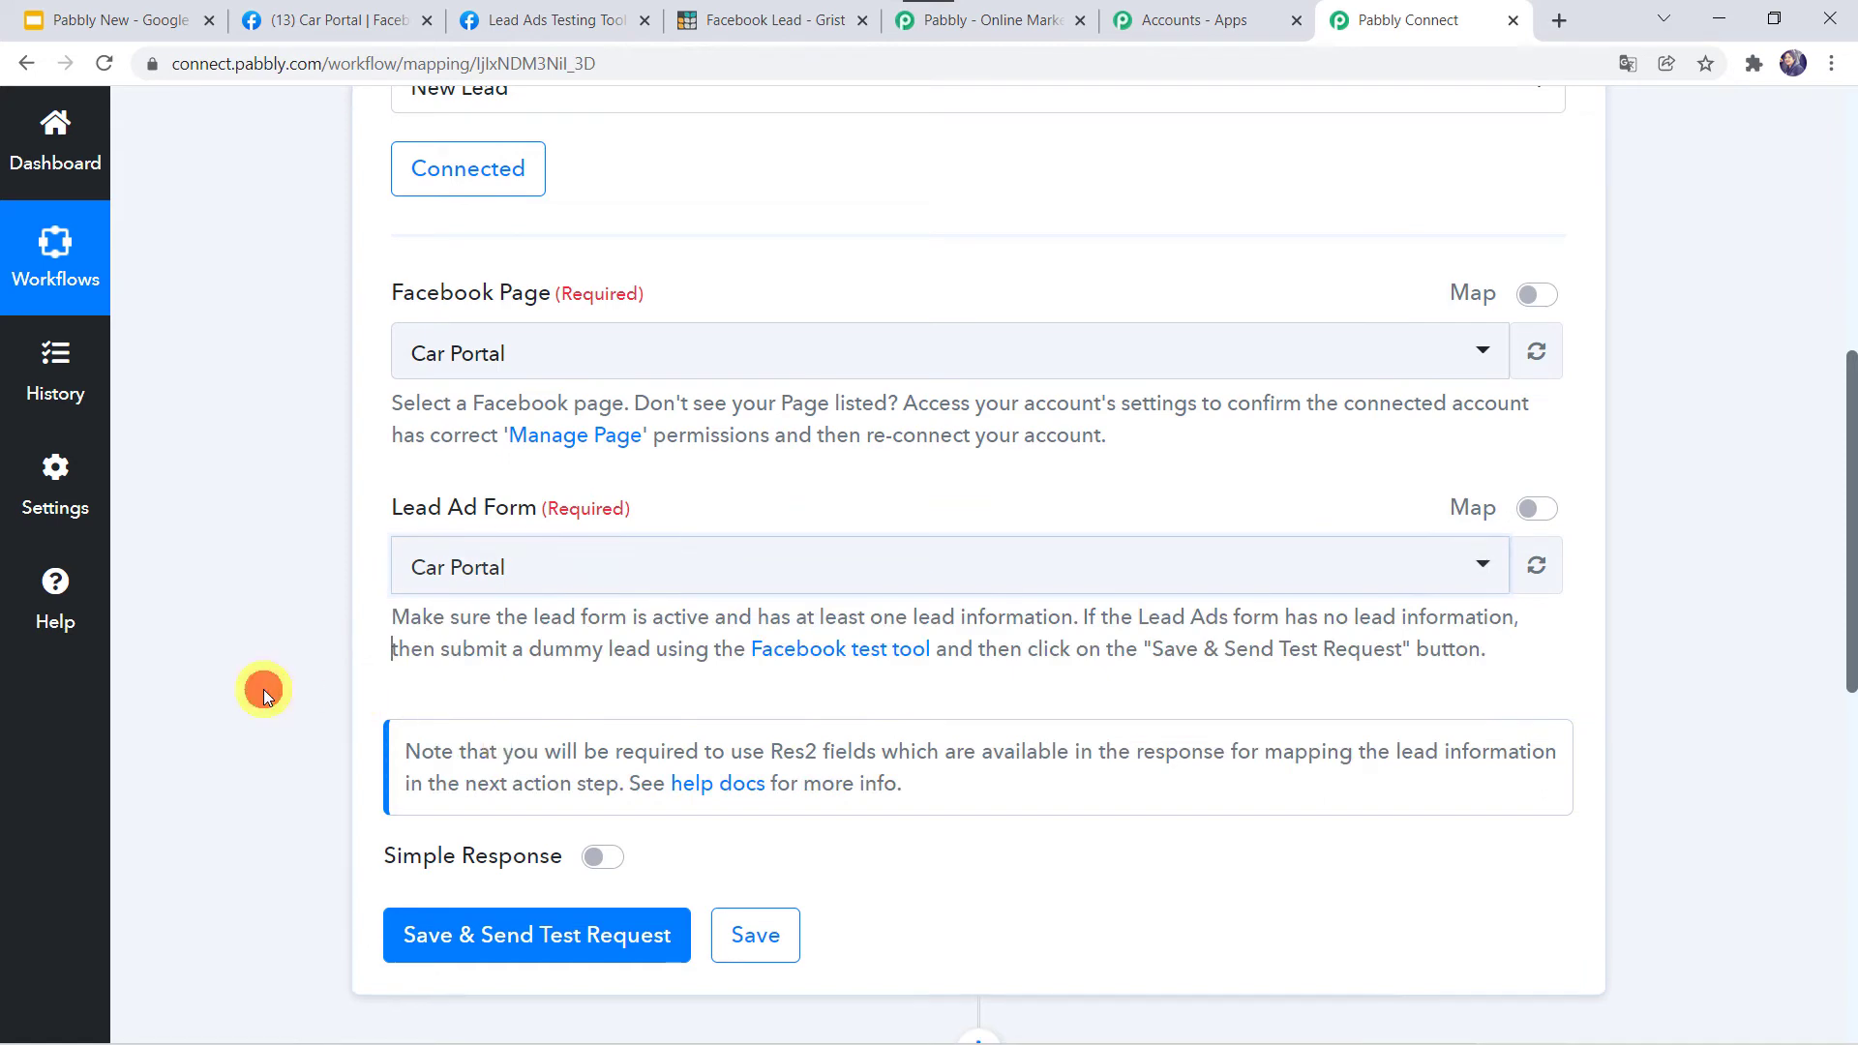
{"action": "scroll", "coordinate": [263, 689], "scroll_direction": "down", "scroll_amount": 1}
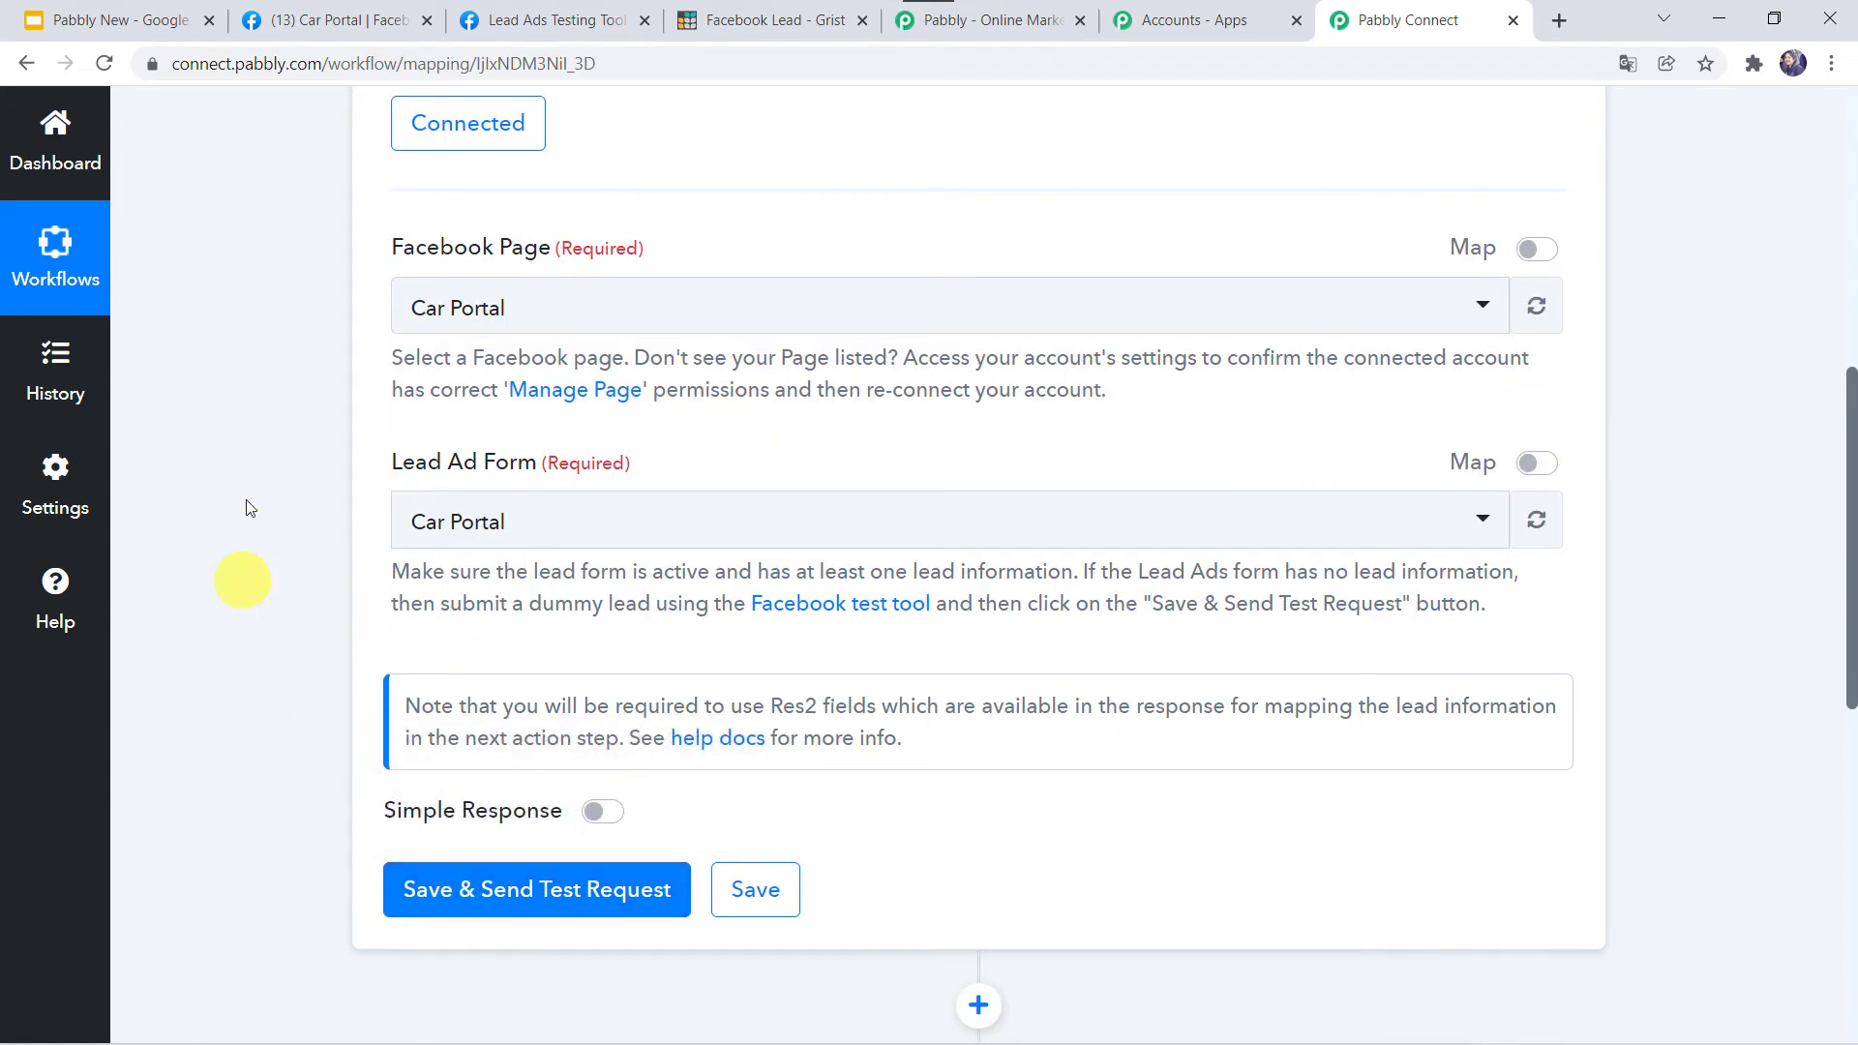
{"action": "left_click", "coordinate": [527, 898]}
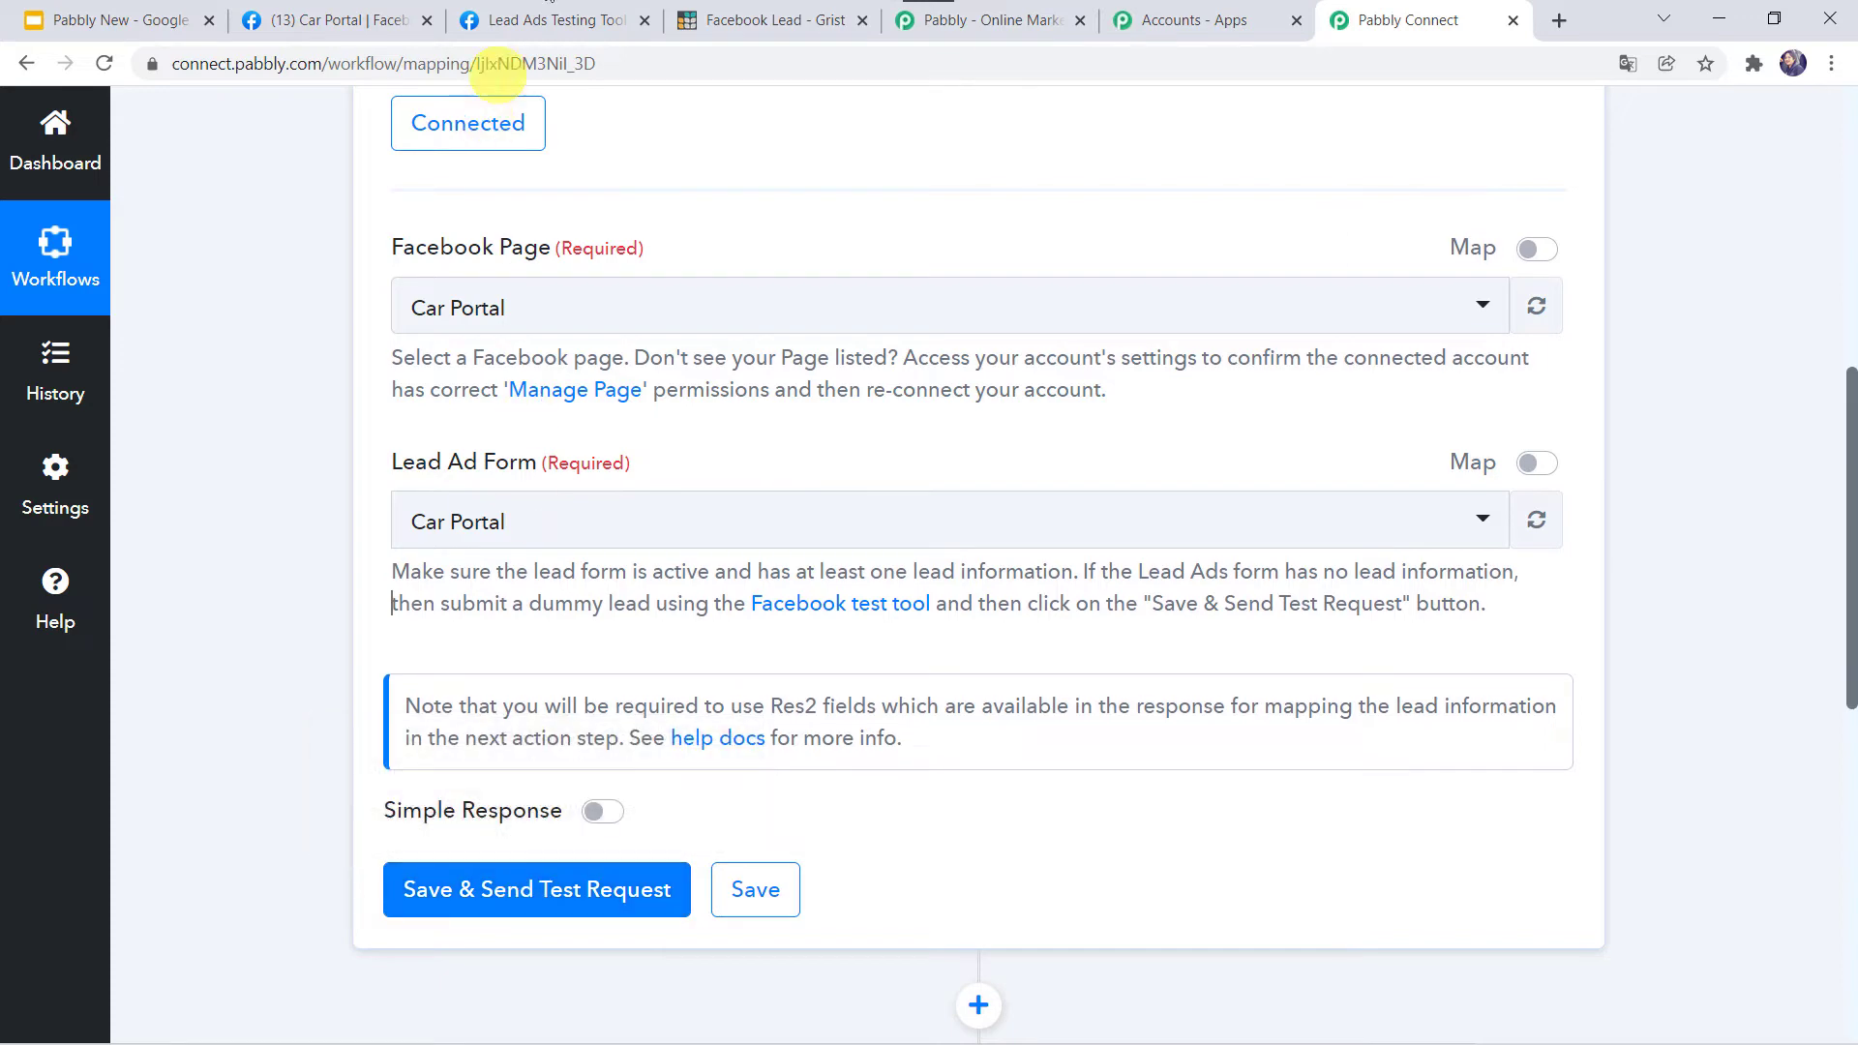
{"action": "left_click", "coordinate": [542, 19]}
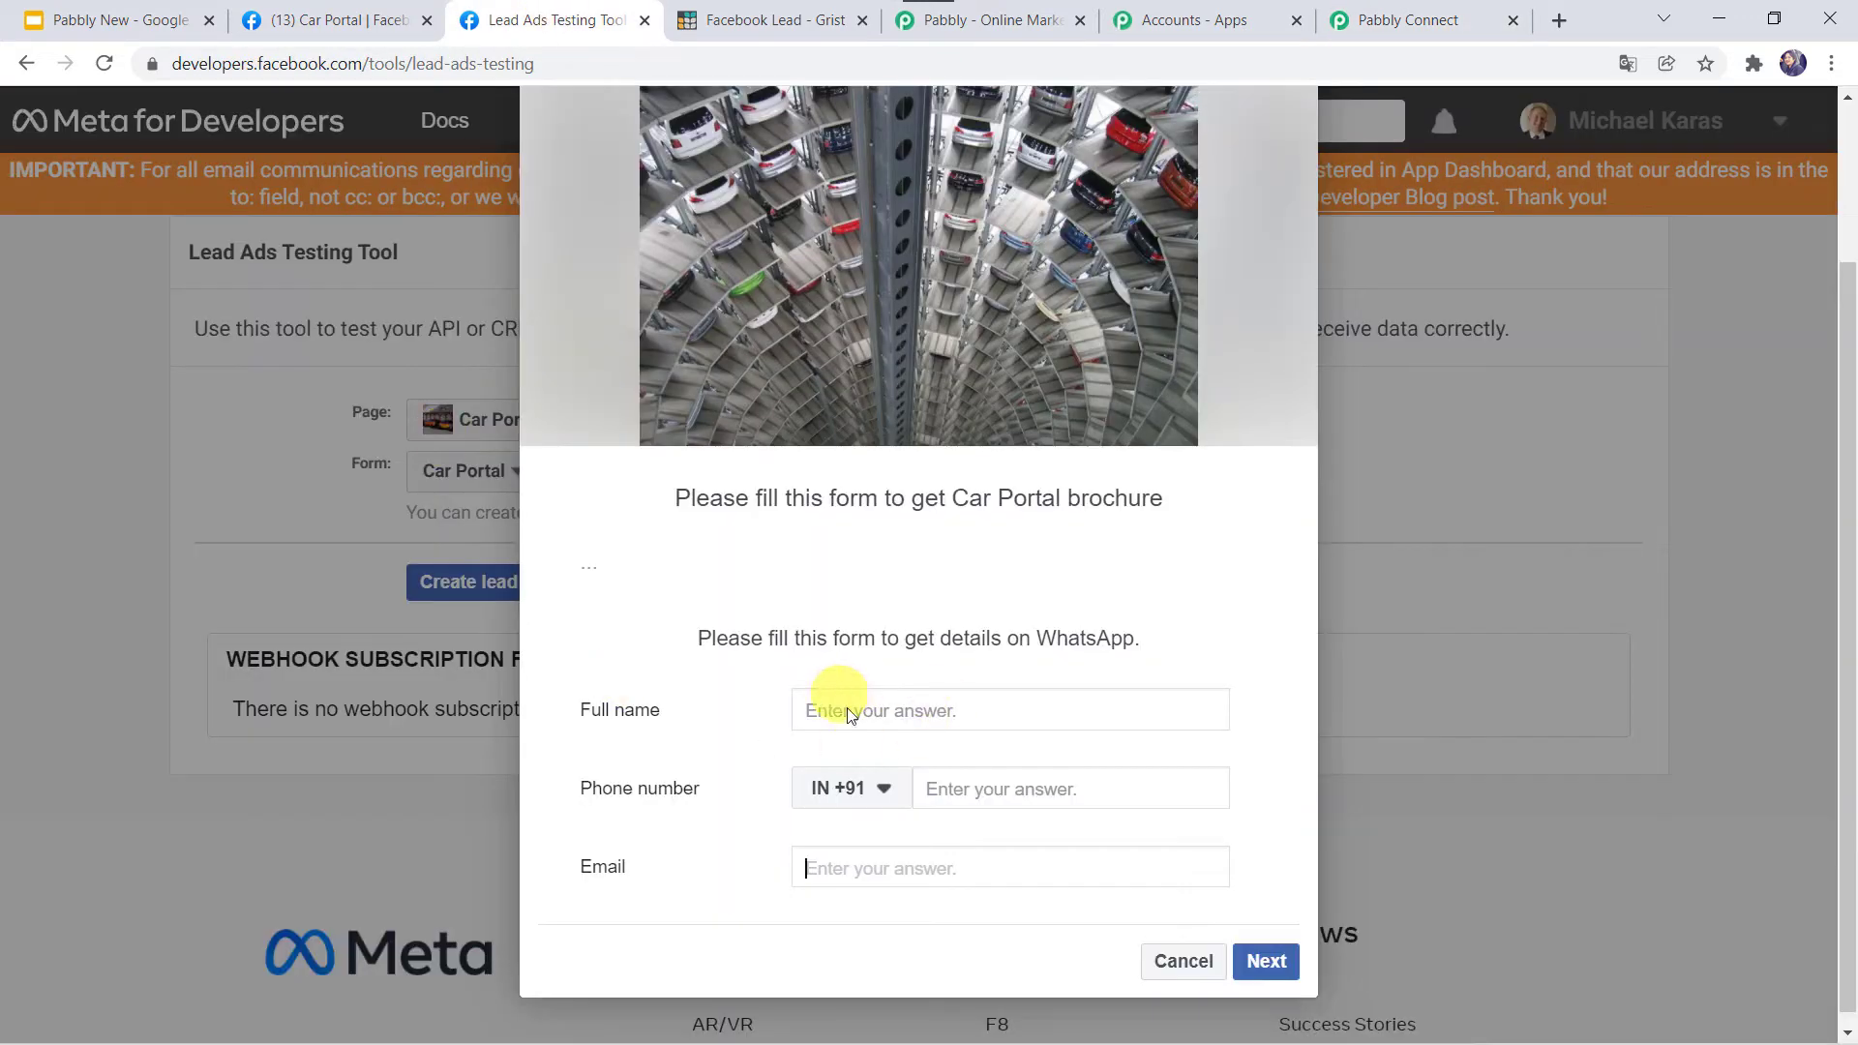
Fill the test lead's full name, phone number and email using autofill suggestions.
{"action": "left_click", "coordinate": [884, 712]}
{"action": "type", "text": "Shikh"}
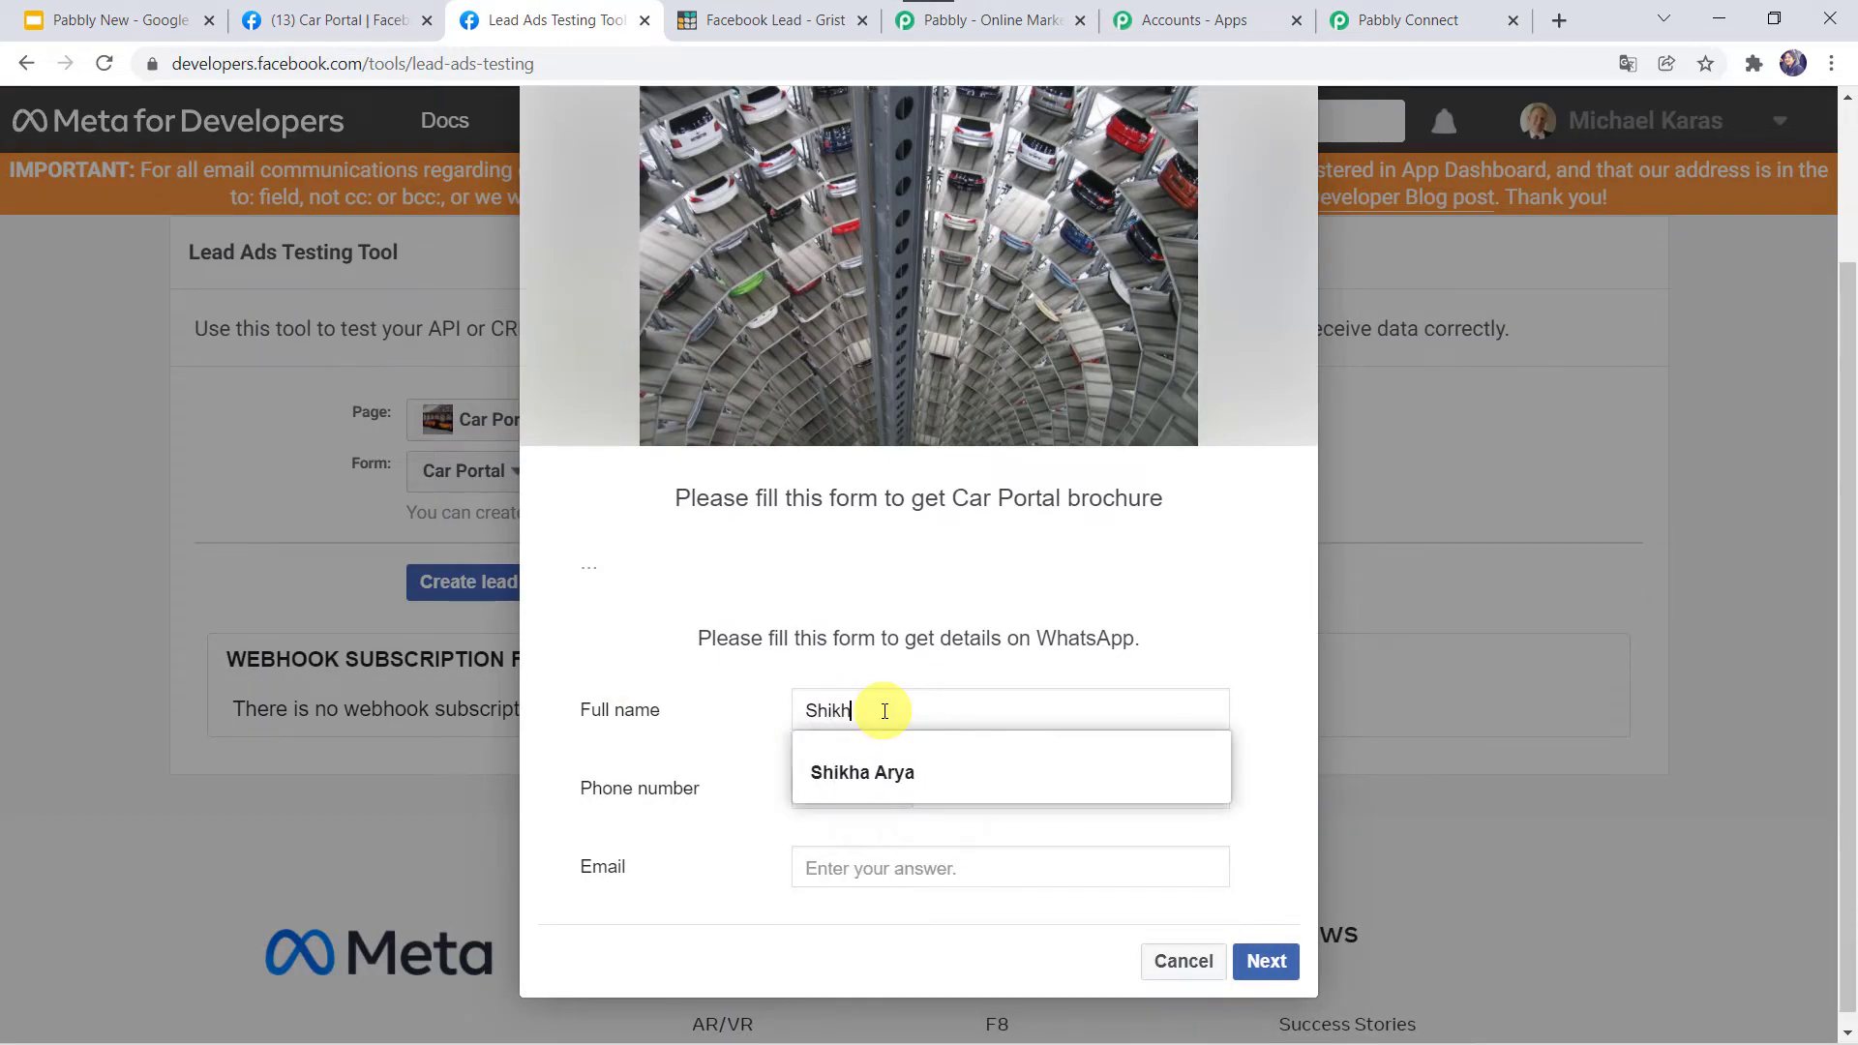
{"action": "key", "text": "Down"}
{"action": "key", "text": "Return"}
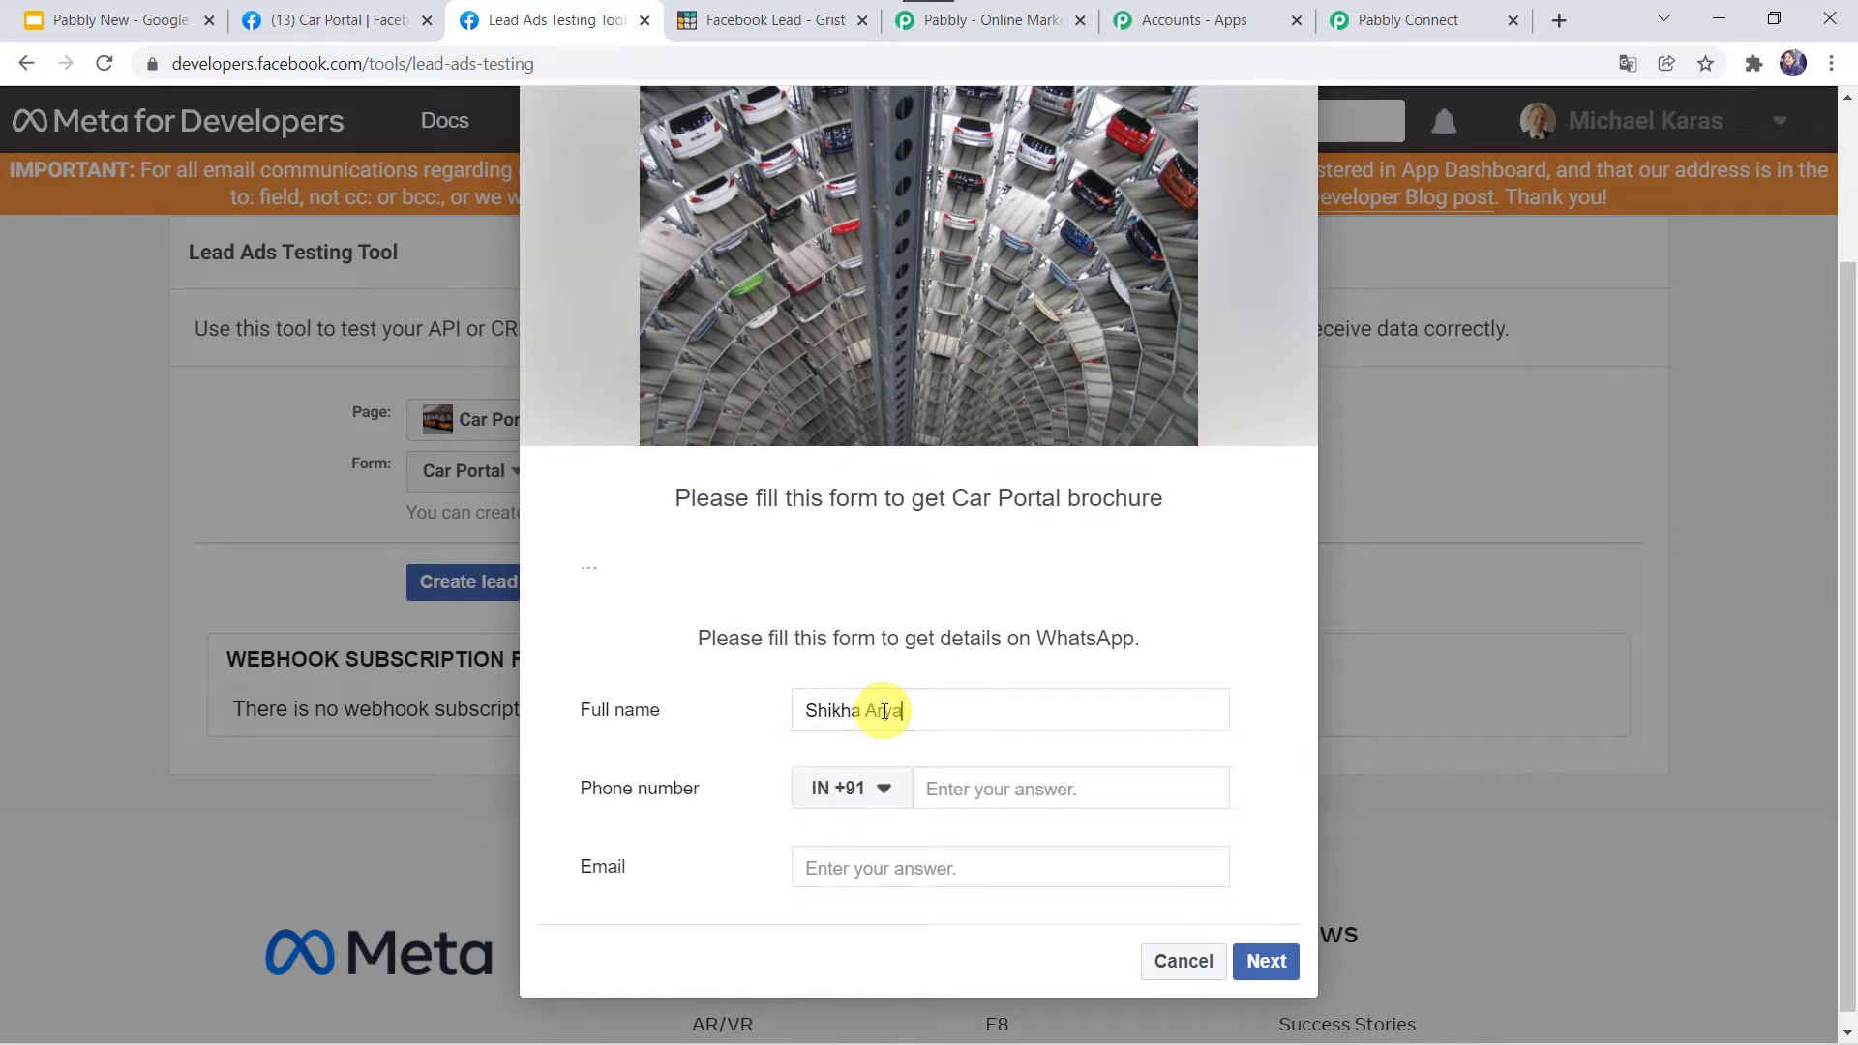
{"action": "key", "text": "Tab"}
{"action": "key", "text": "Tab"}
{"action": "type", "text": "79"}
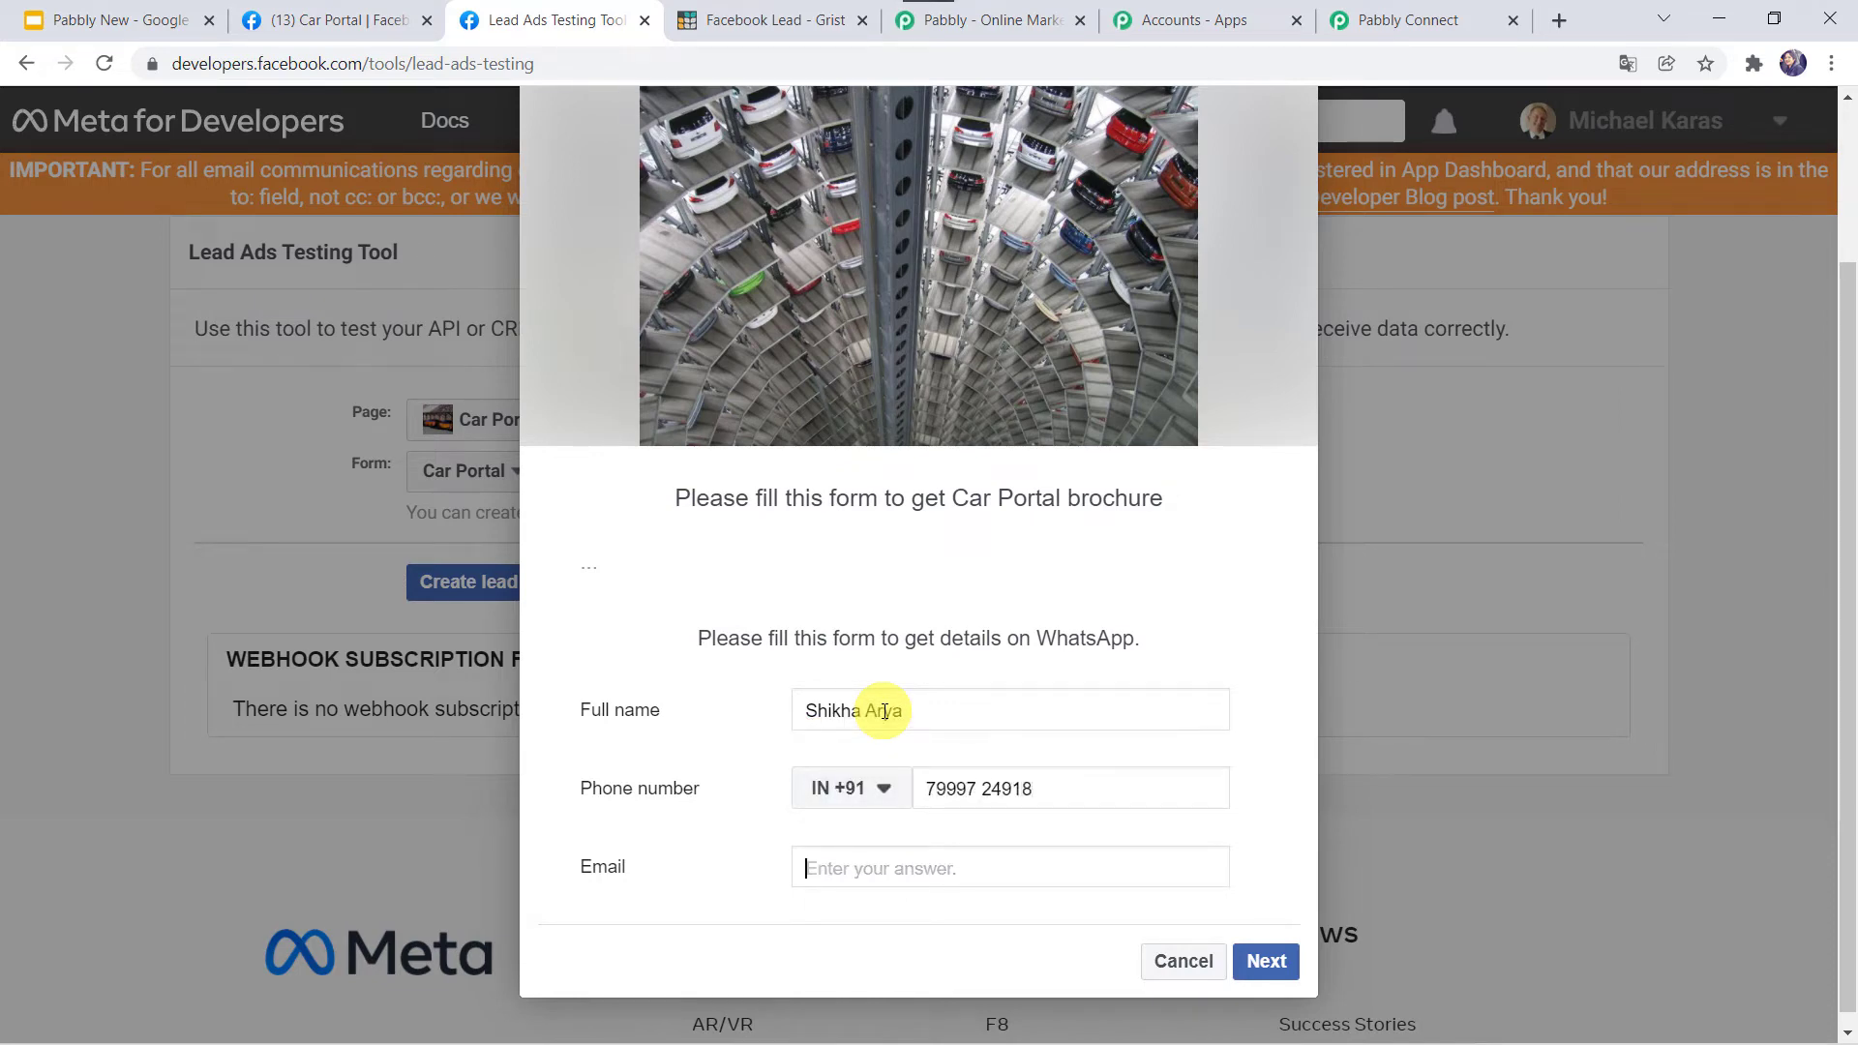
{"action": "type", "text": "shik"}
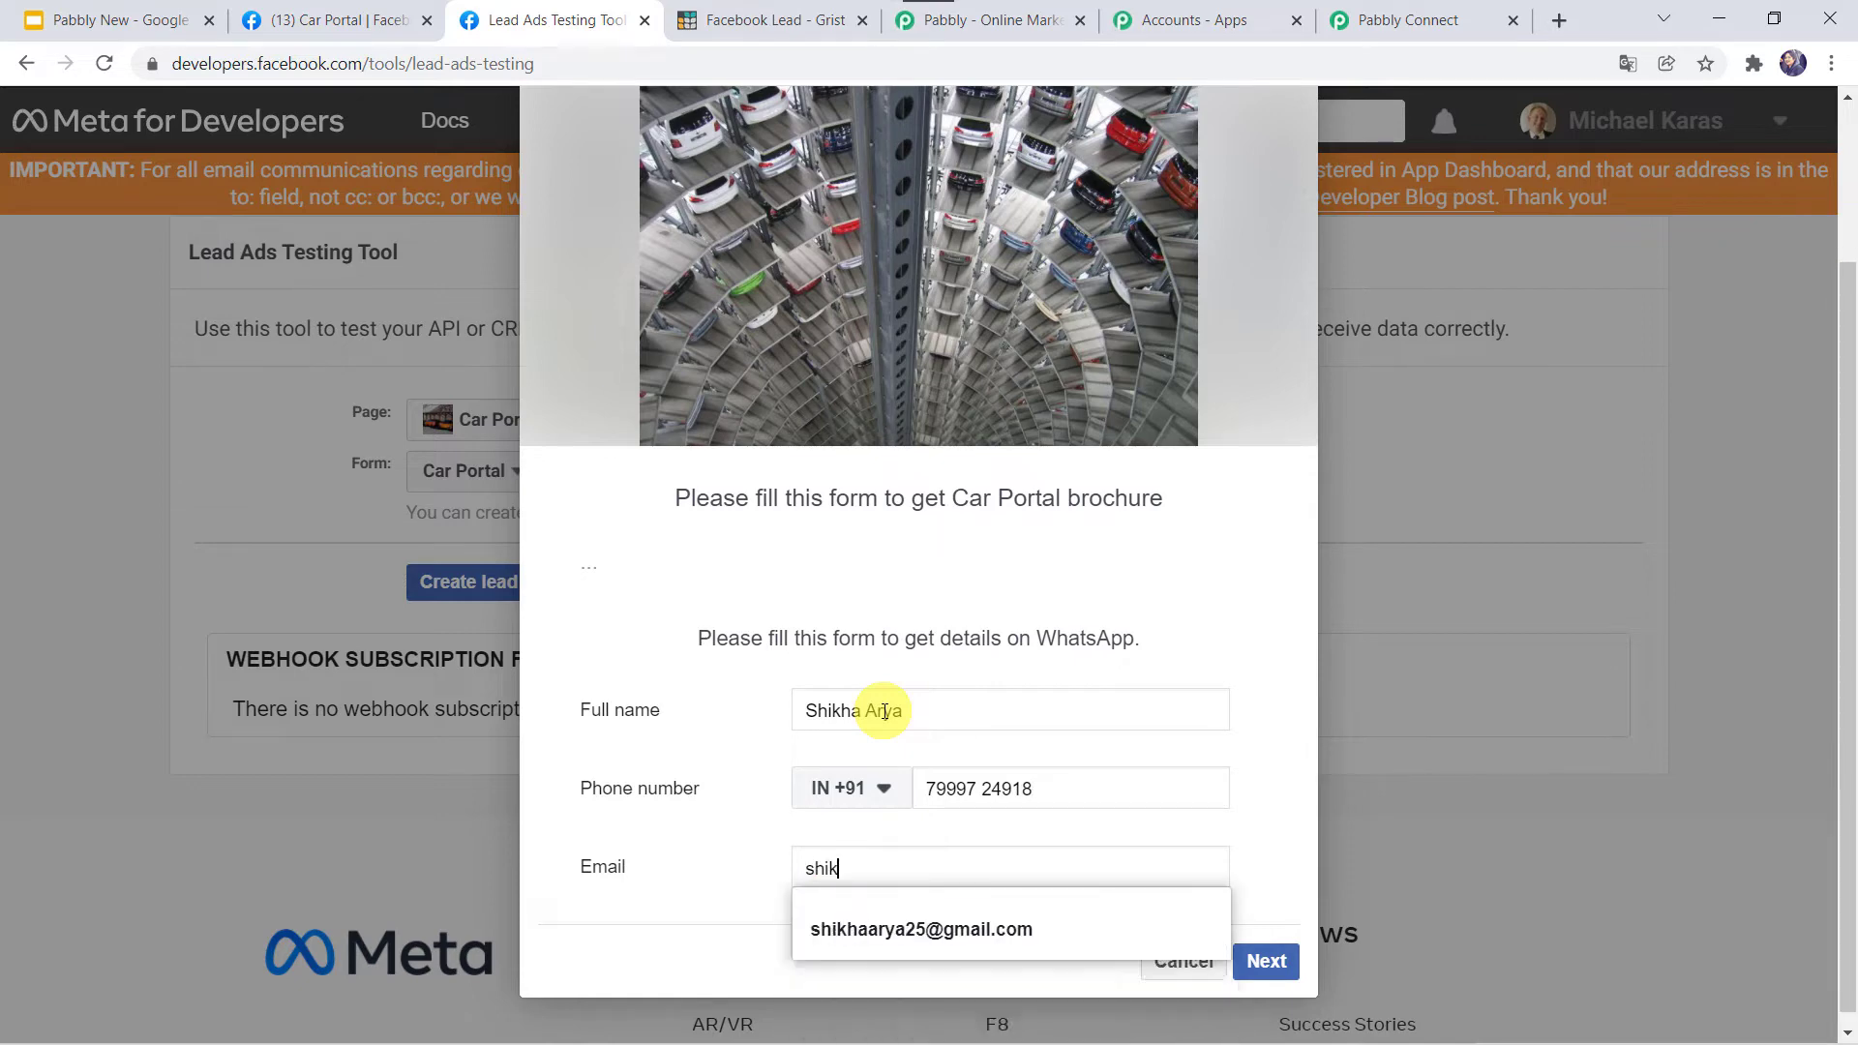
{"action": "key", "text": "Down"}
{"action": "key", "text": "Return"}
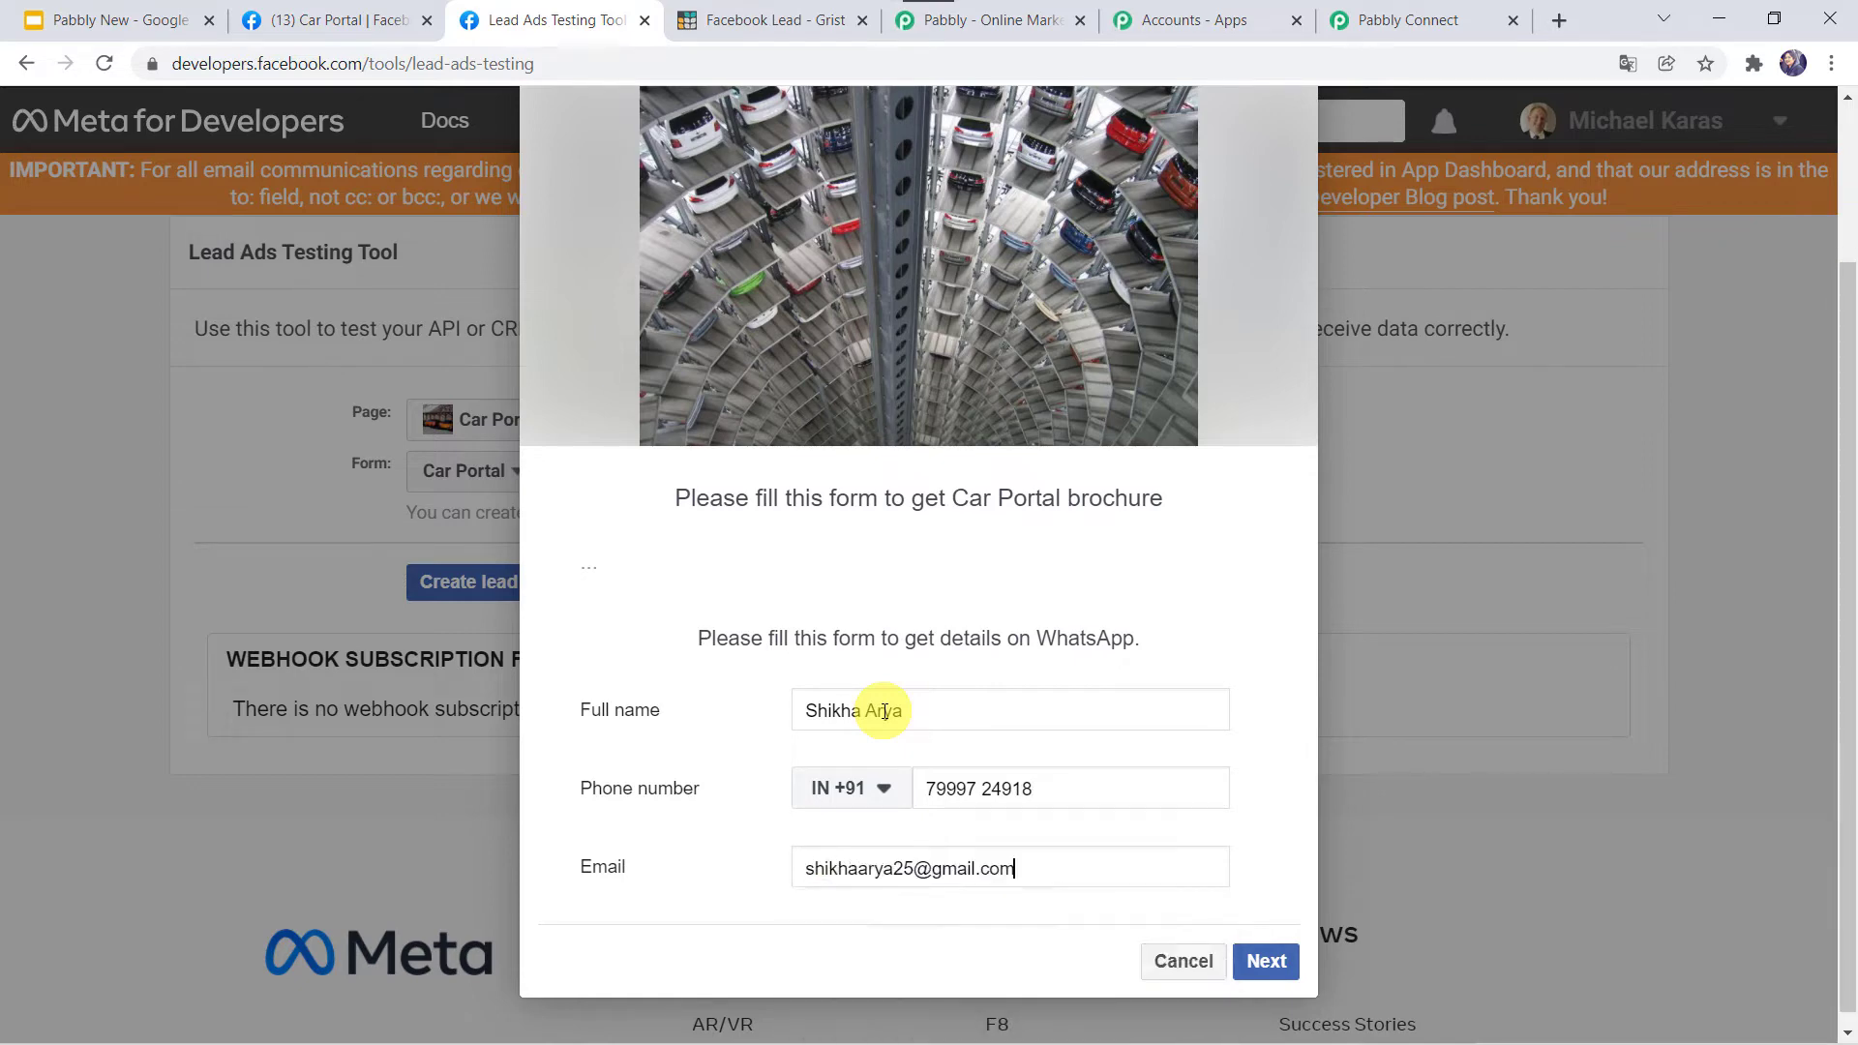
Accept the terms, submit the test lead, and return to Pabbly Connect.
{"action": "left_click", "coordinate": [1283, 963]}
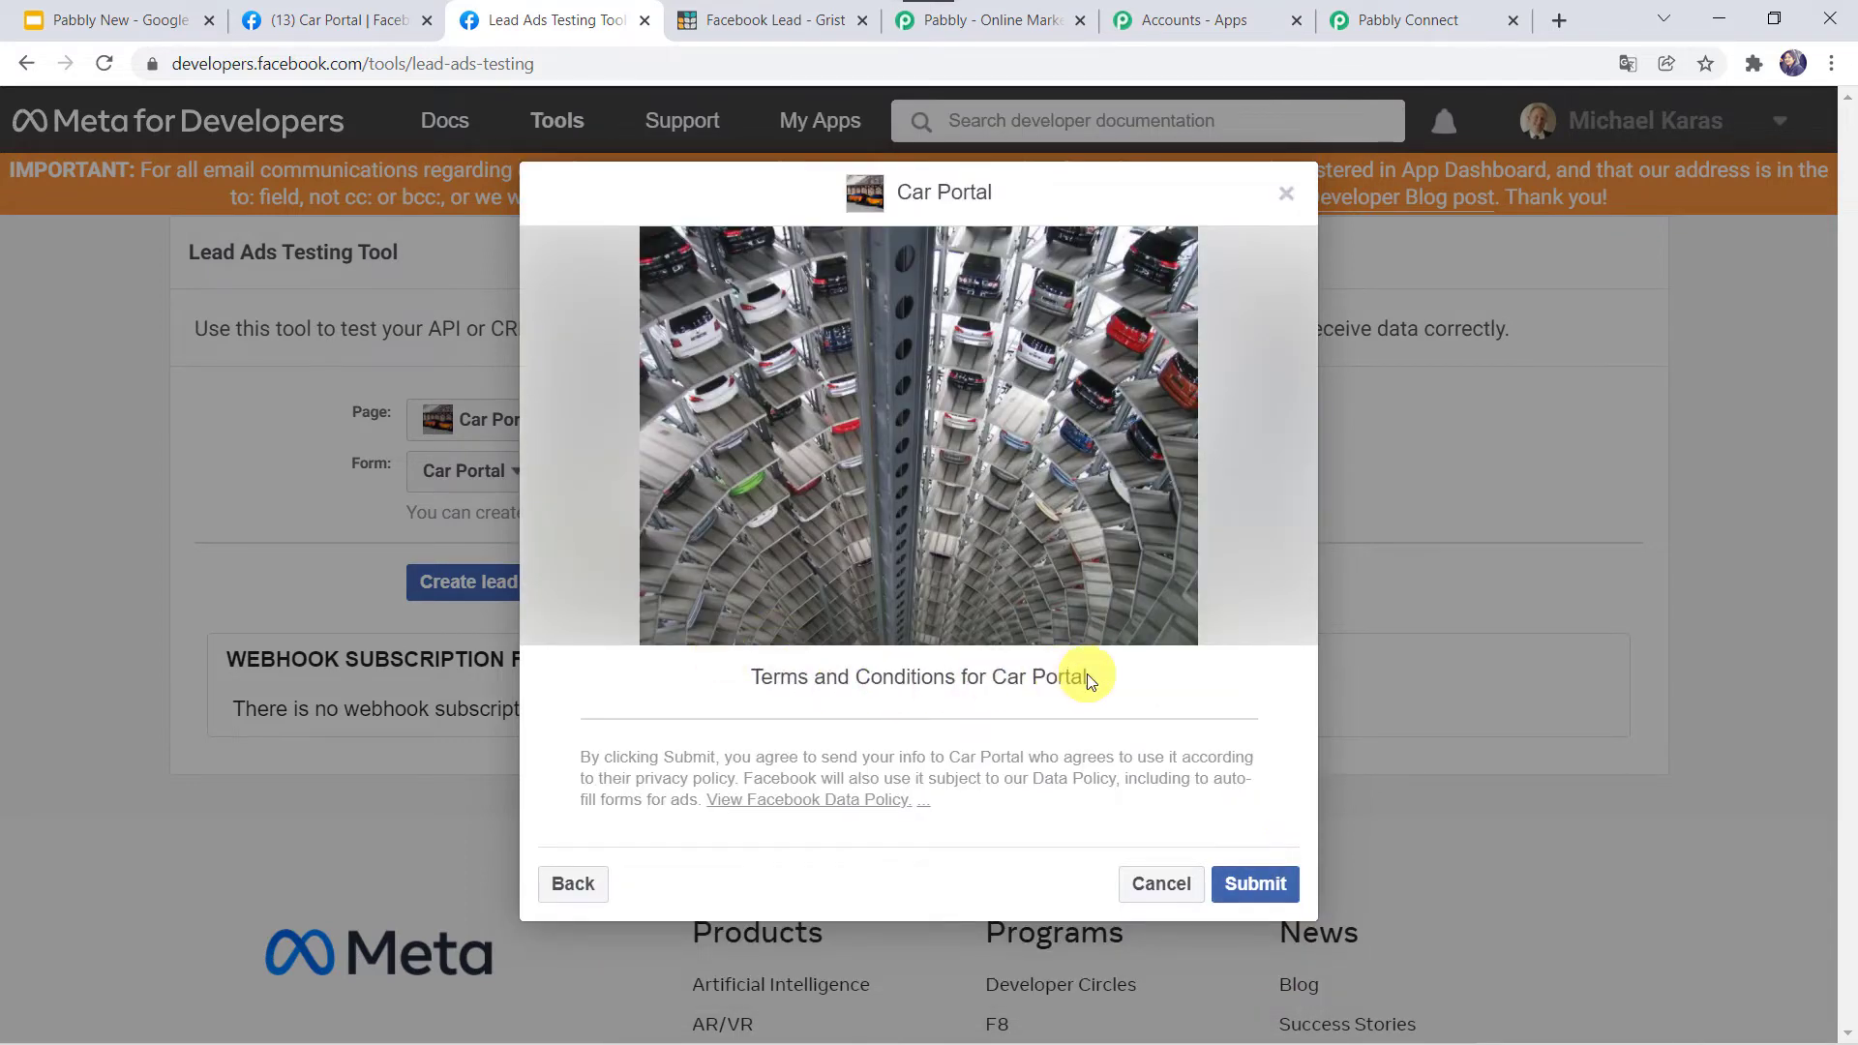
{"action": "left_click", "coordinate": [1243, 888]}
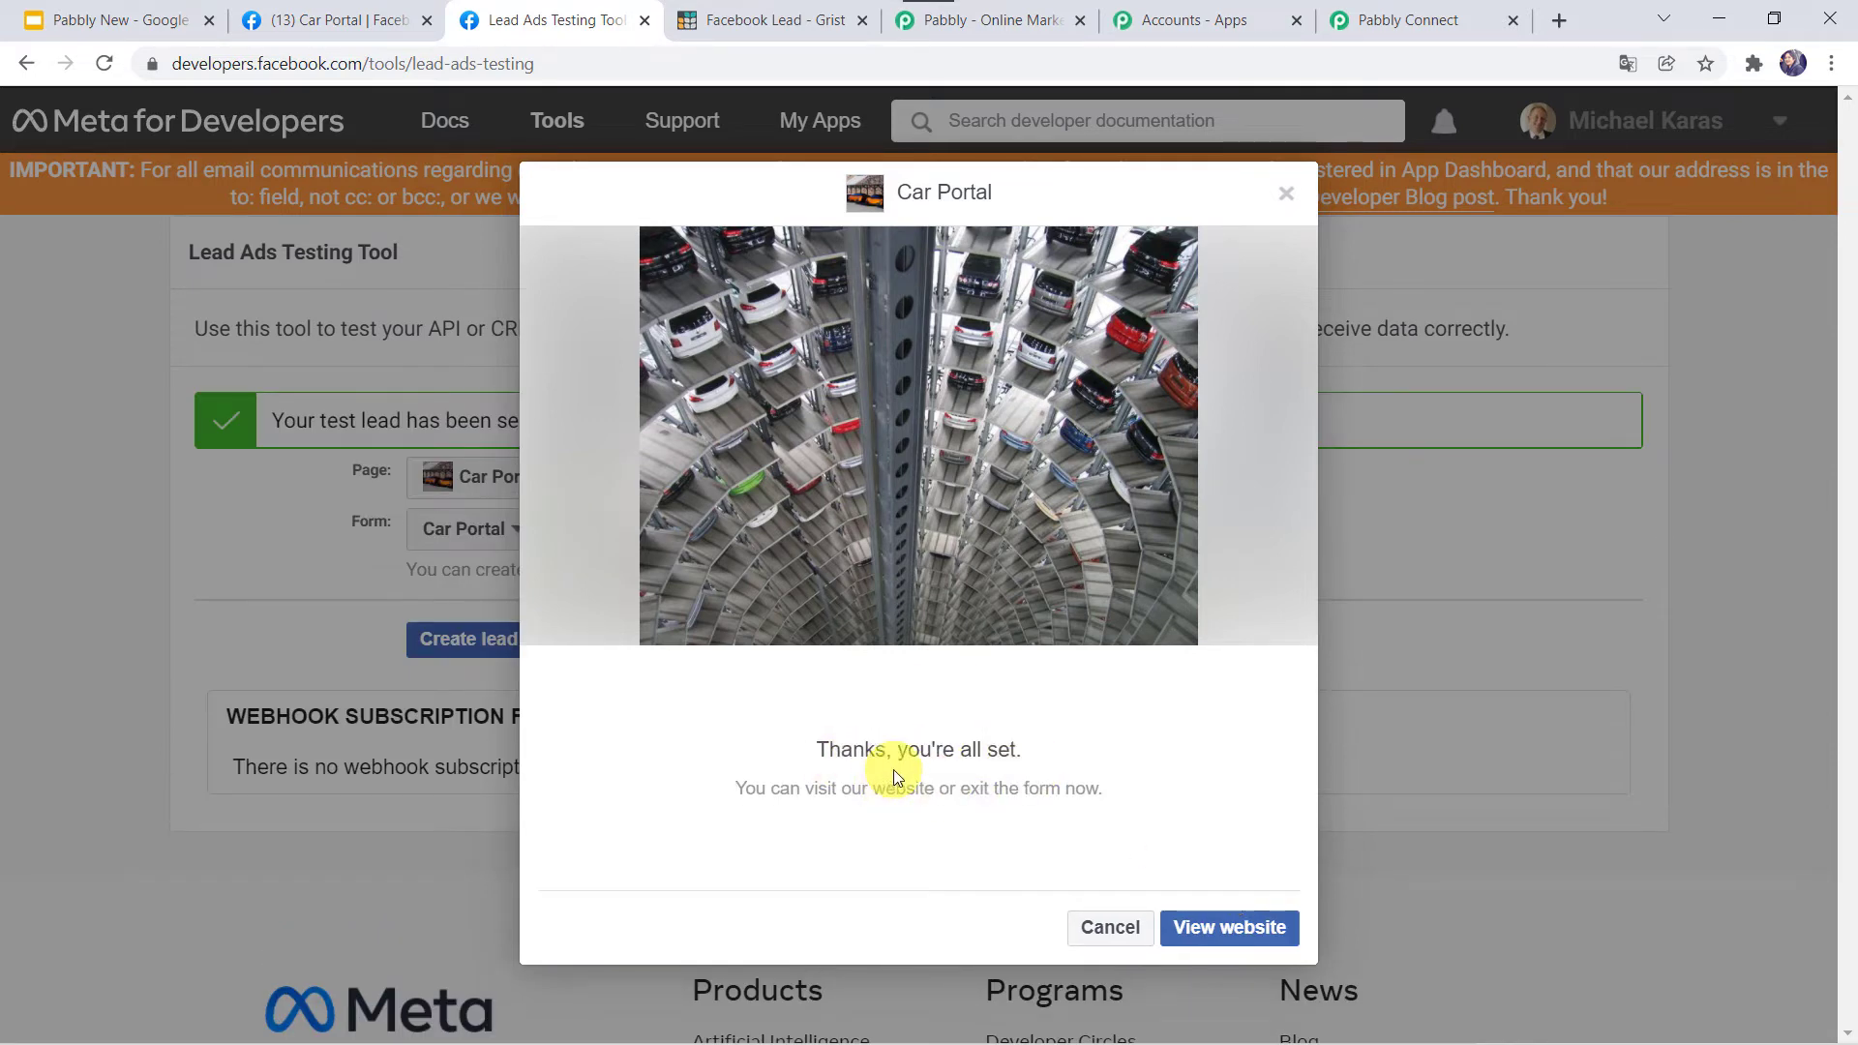
{"action": "left_click", "coordinate": [1413, 12]}
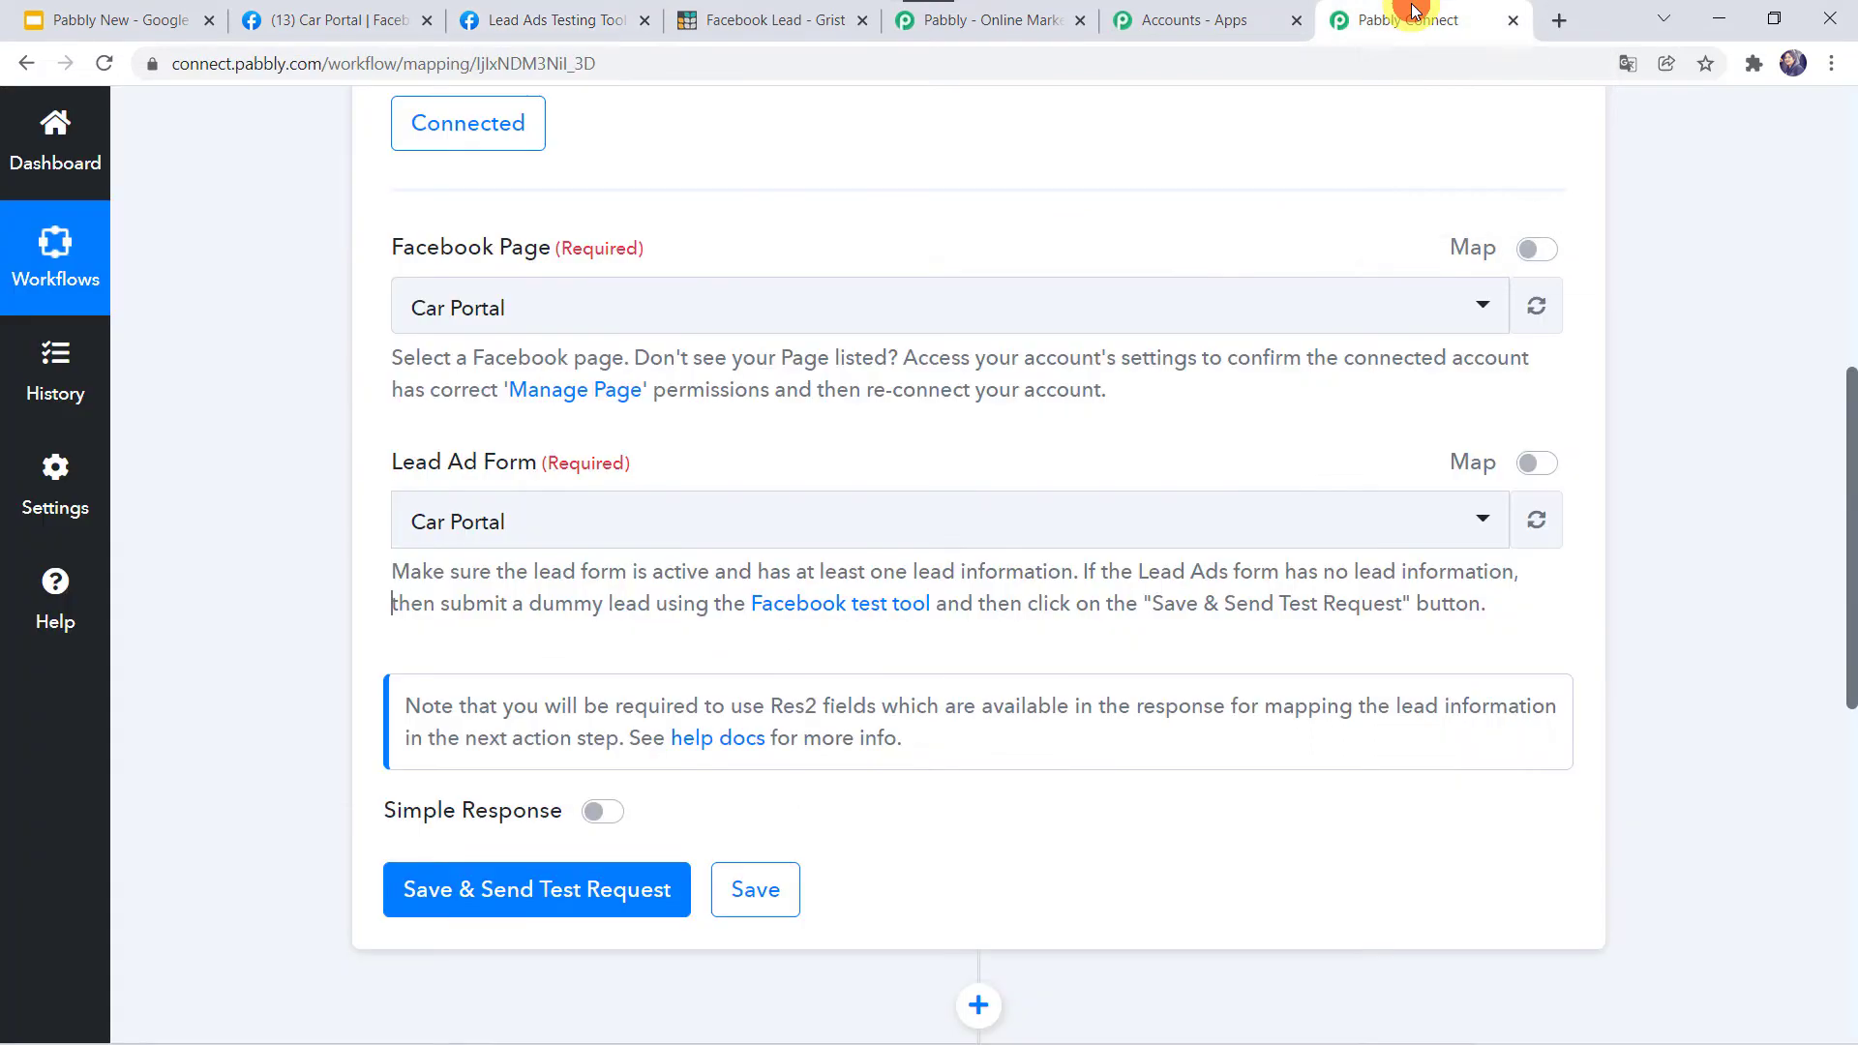
Save the trigger, fetch the test lead, and review its created time, form ID, name, phone and email.
{"action": "left_click", "coordinate": [516, 888]}
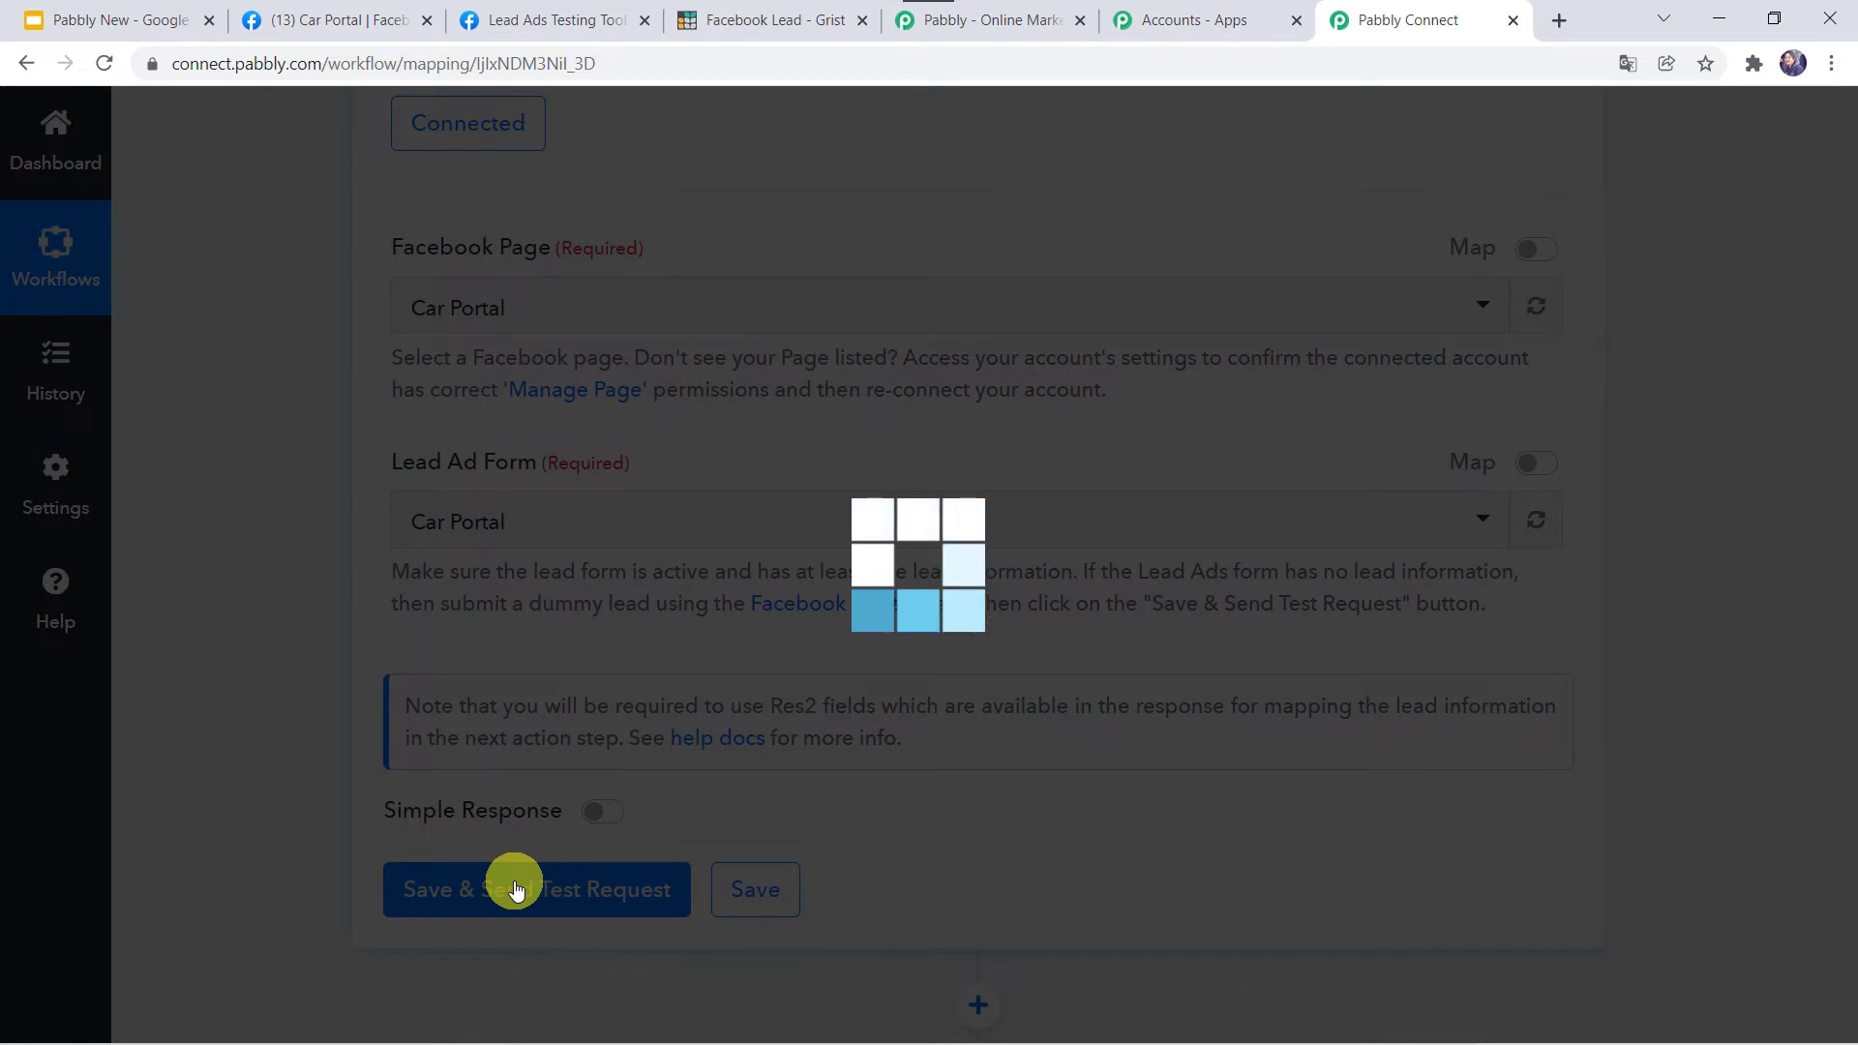
{"action": "scroll", "coordinate": [304, 844], "scroll_direction": "down", "scroll_amount": 7}
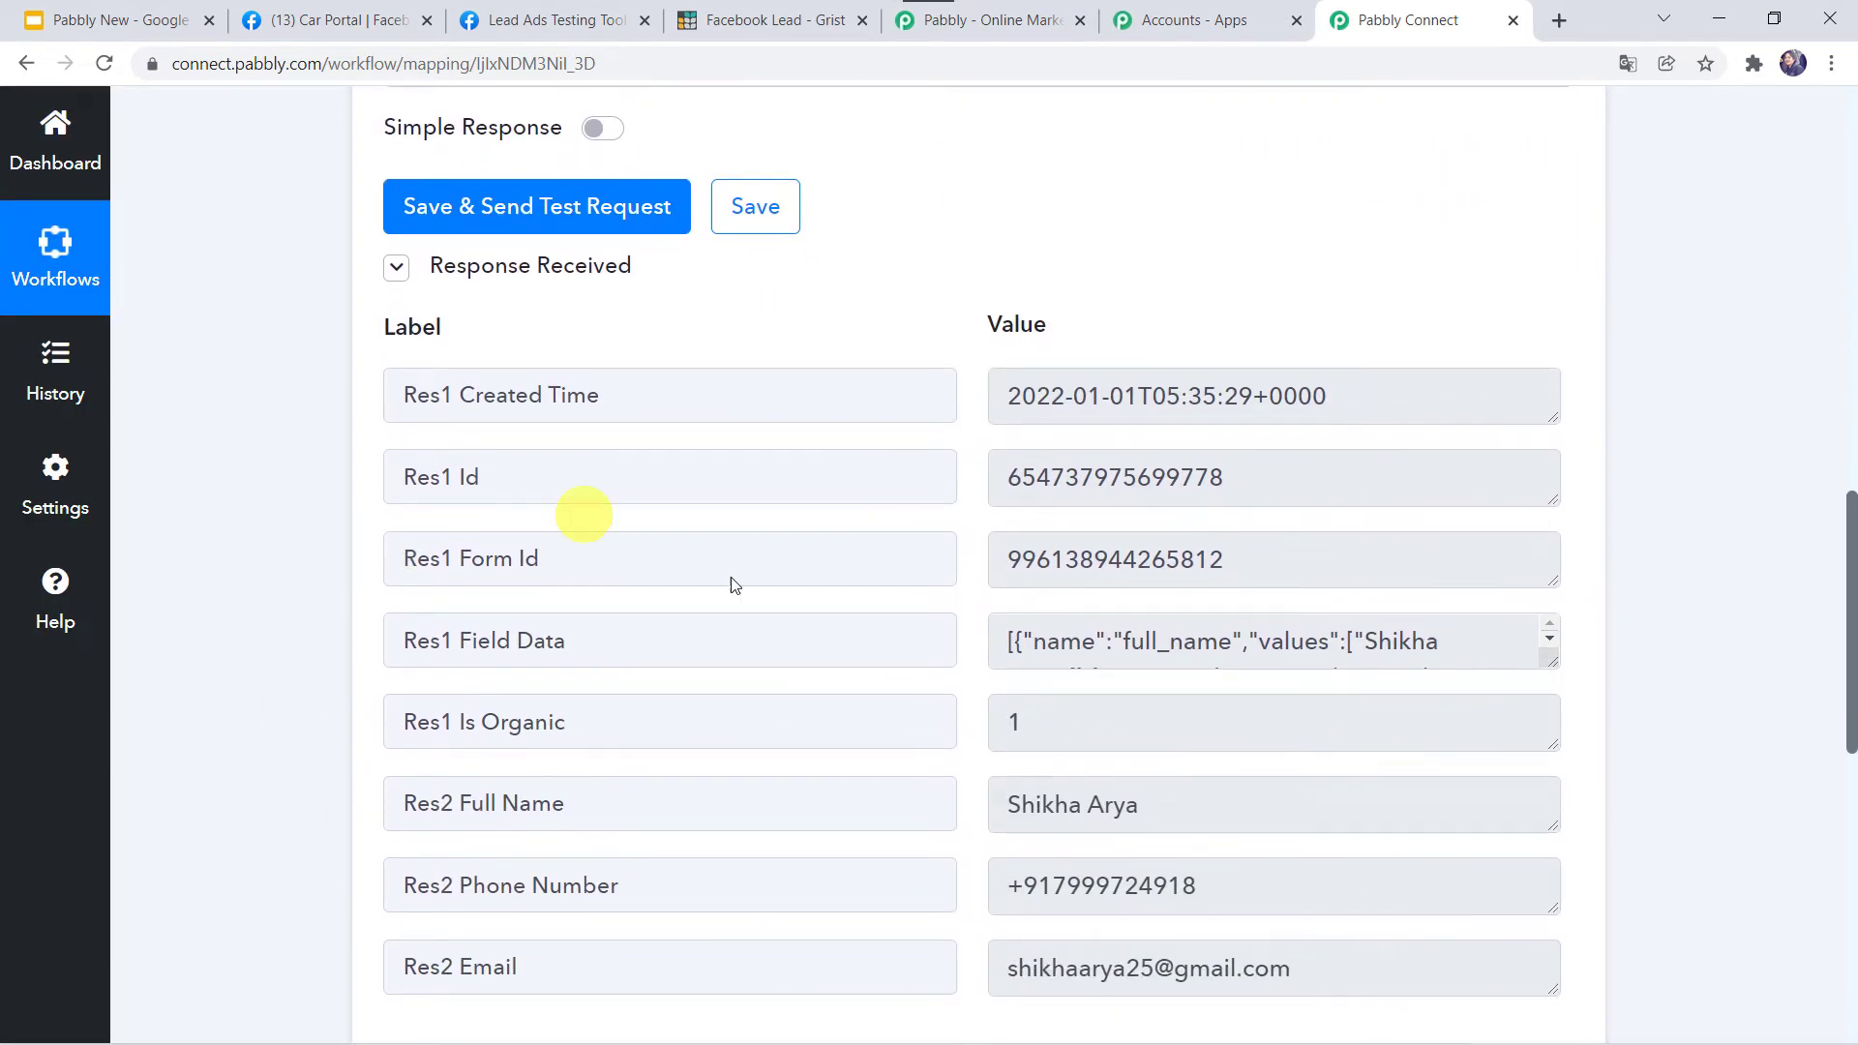
{"action": "scroll", "coordinate": [759, 736], "scroll_direction": "down", "scroll_amount": 2}
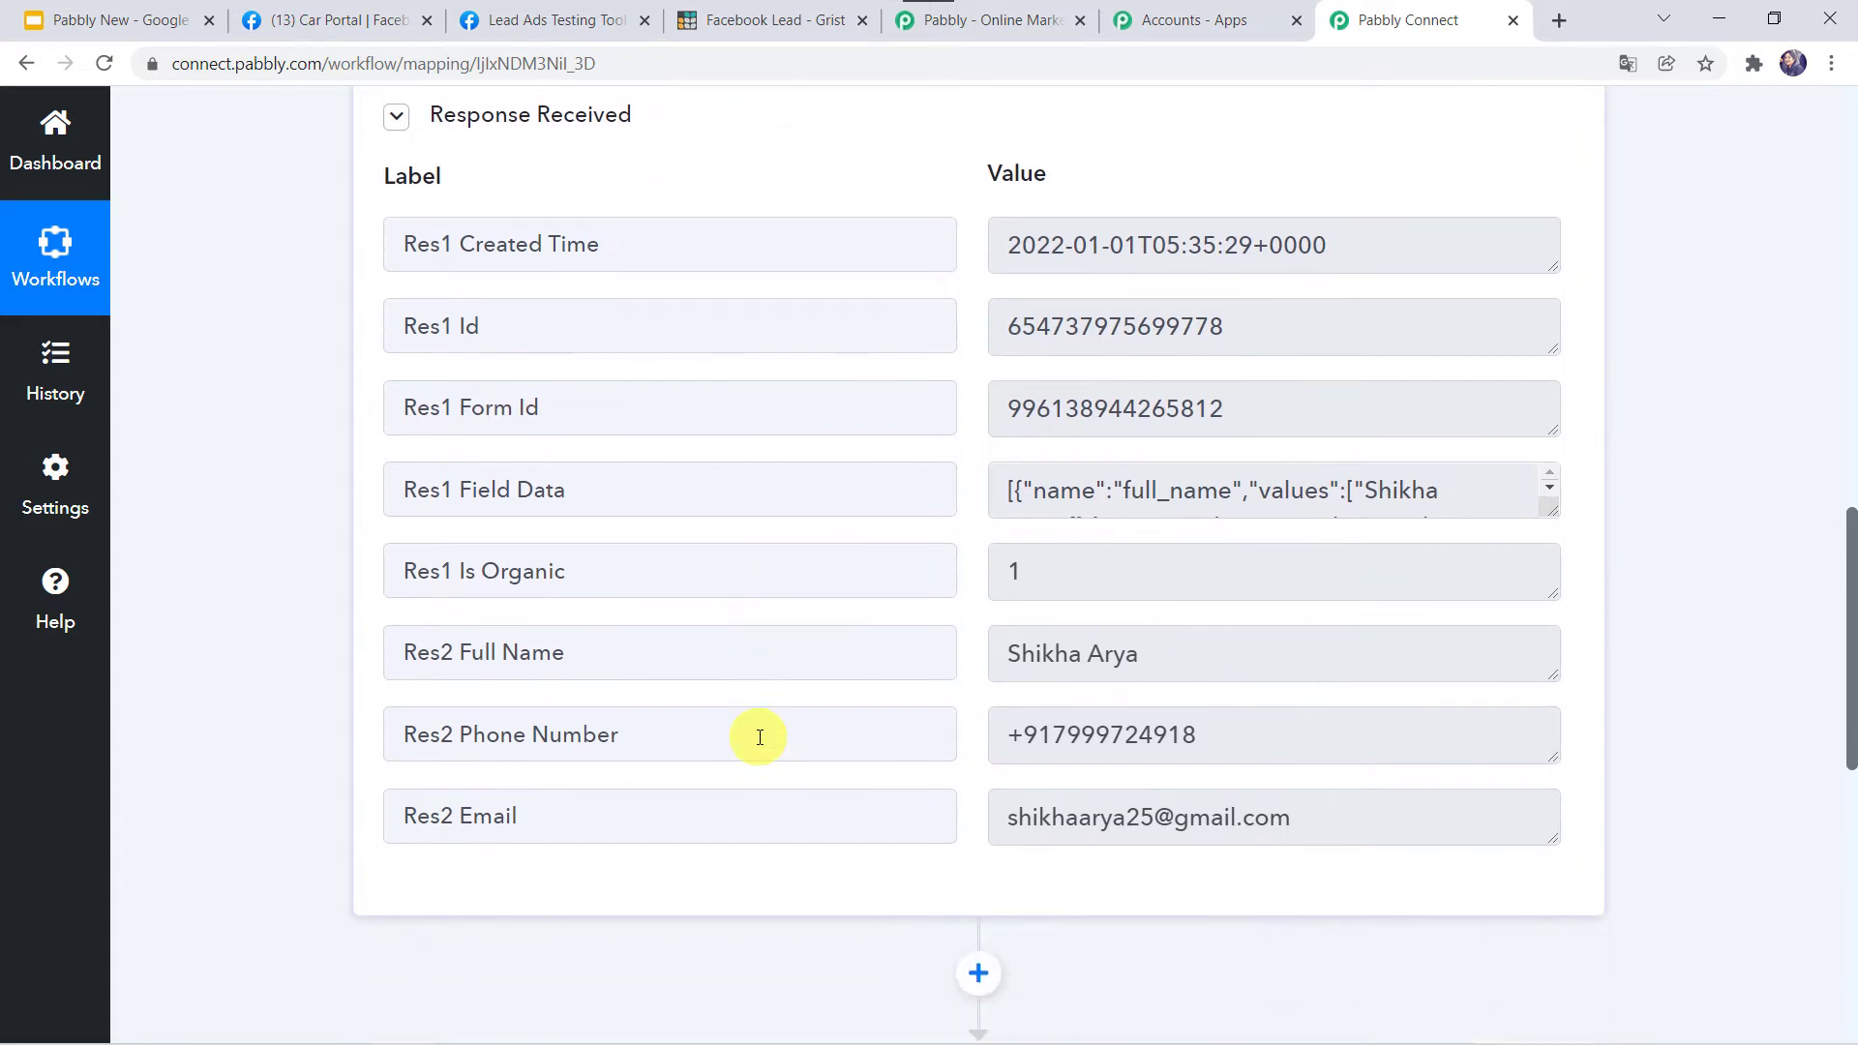
{"action": "scroll", "coordinate": [760, 737], "scroll_direction": "up", "scroll_amount": 1}
{"action": "scroll", "coordinate": [261, 461], "scroll_direction": "up", "scroll_amount": 4}
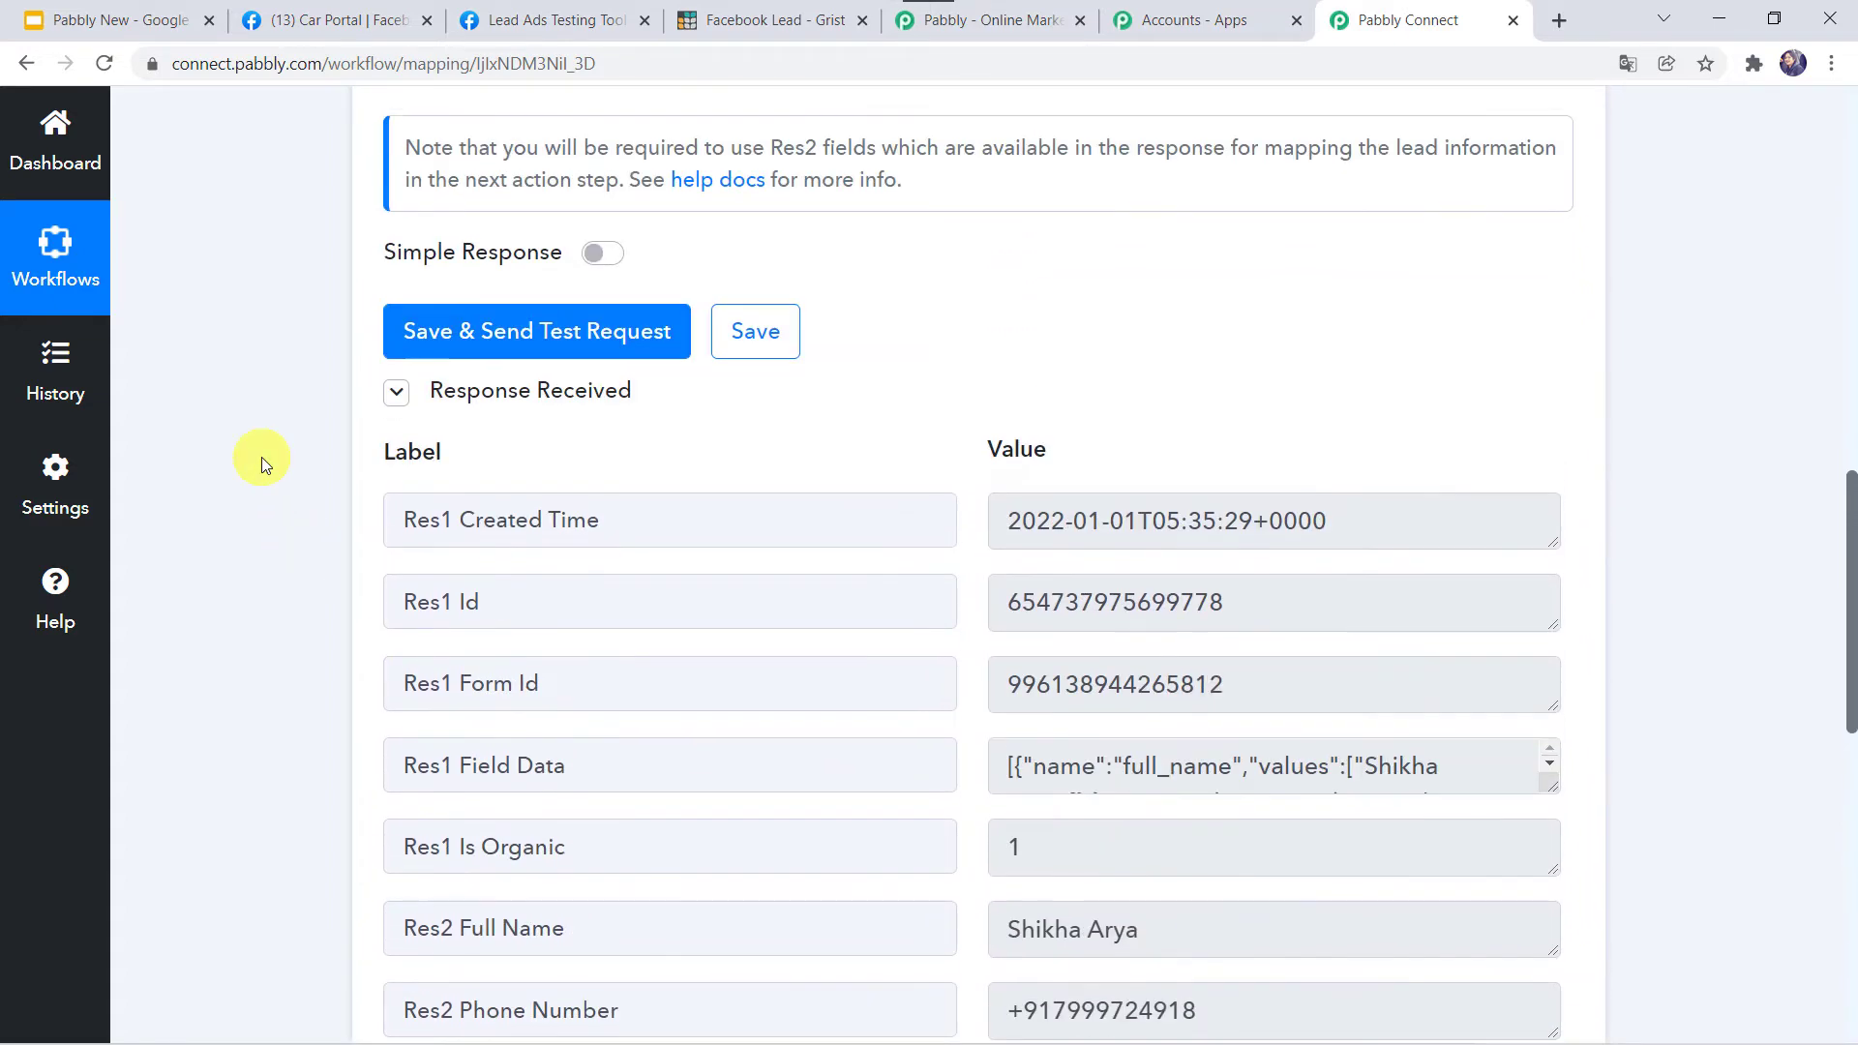
{"action": "scroll", "coordinate": [276, 872], "scroll_direction": "down", "scroll_amount": 5}
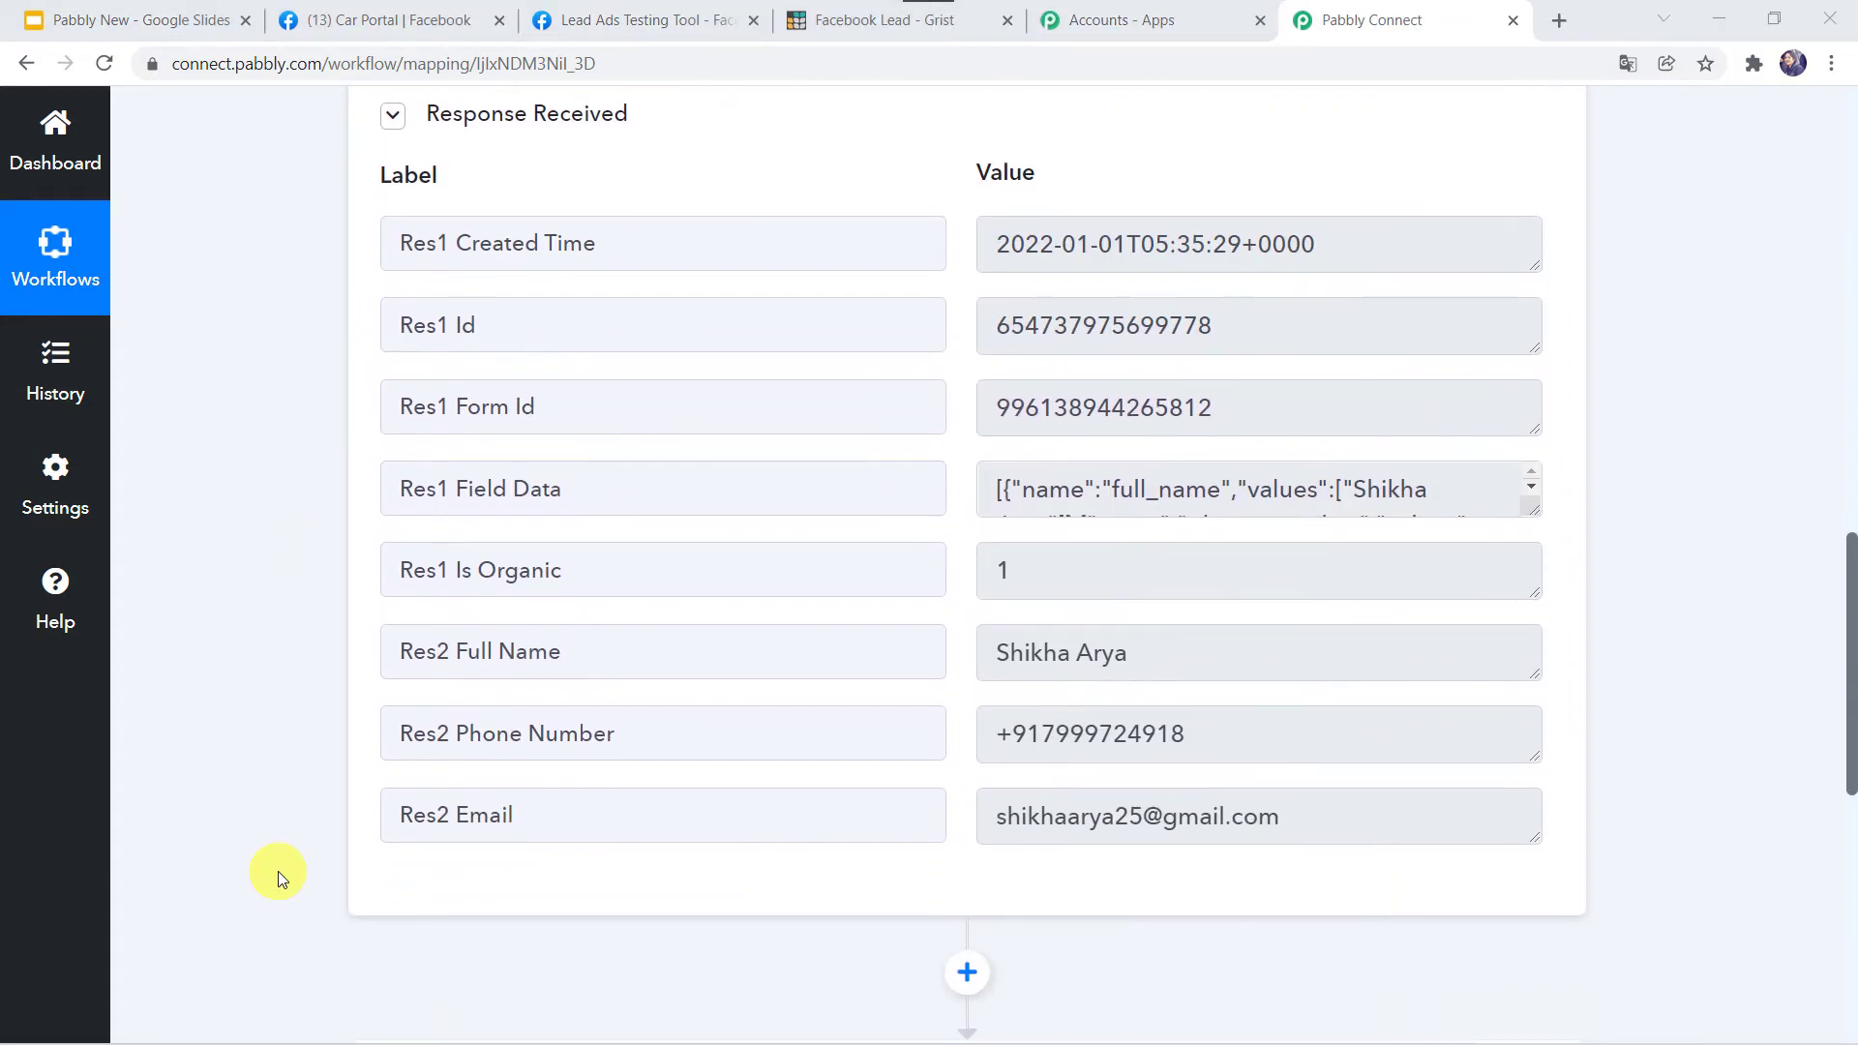
{"action": "scroll", "coordinate": [277, 871], "scroll_direction": "up", "scroll_amount": 1}
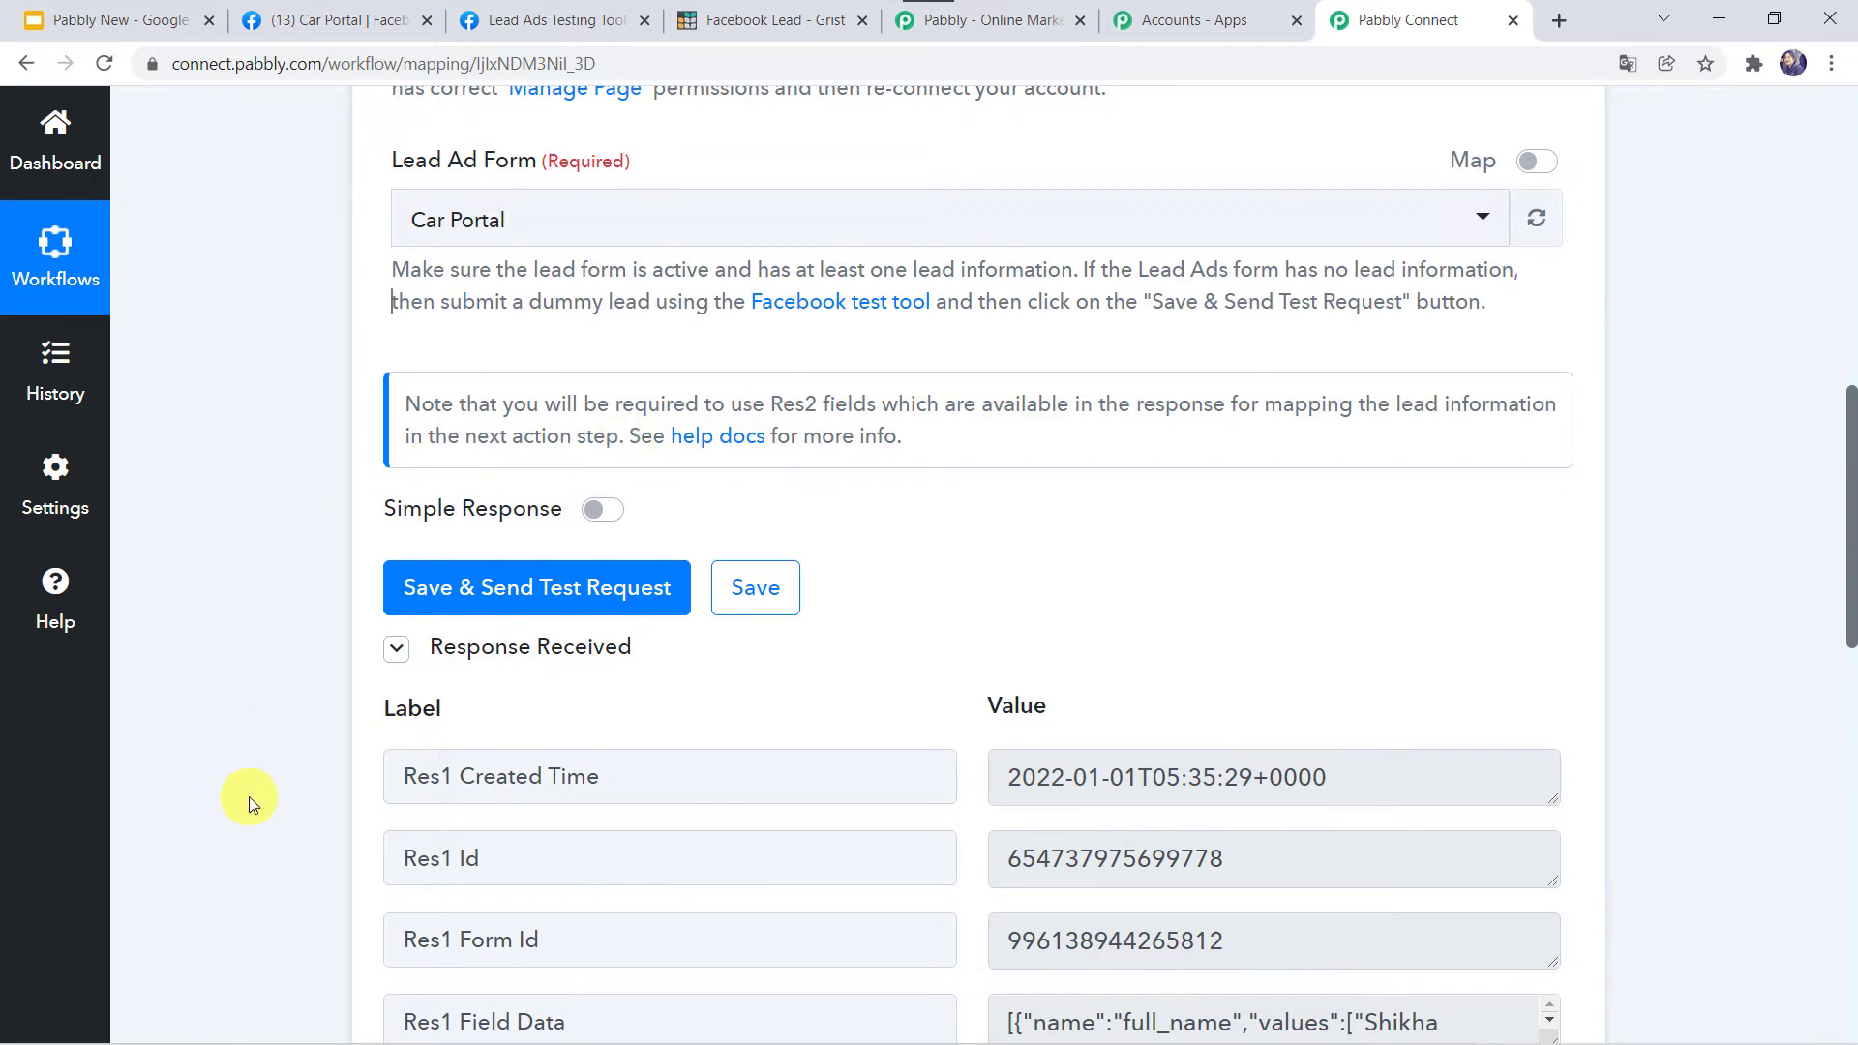
{"action": "scroll", "coordinate": [250, 805], "scroll_direction": "down", "scroll_amount": 5}
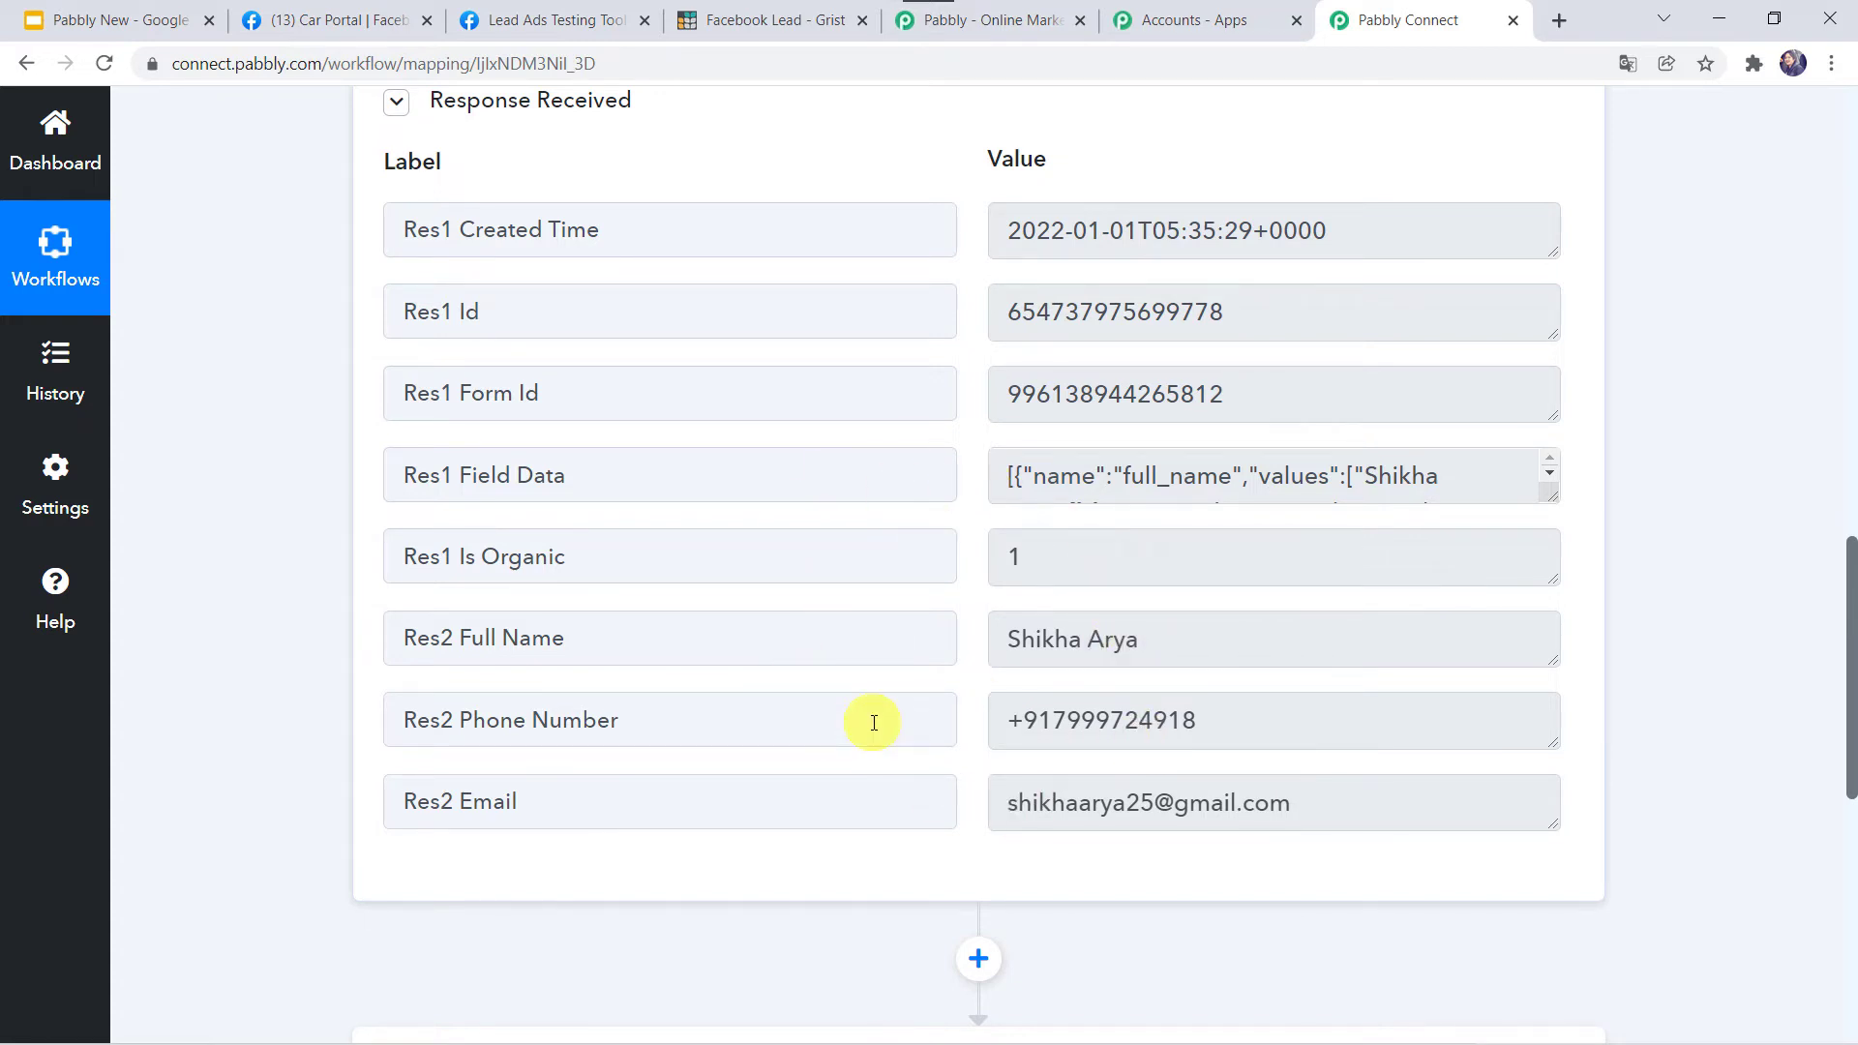
{"action": "scroll", "coordinate": [246, 817], "scroll_direction": "down", "scroll_amount": 5}
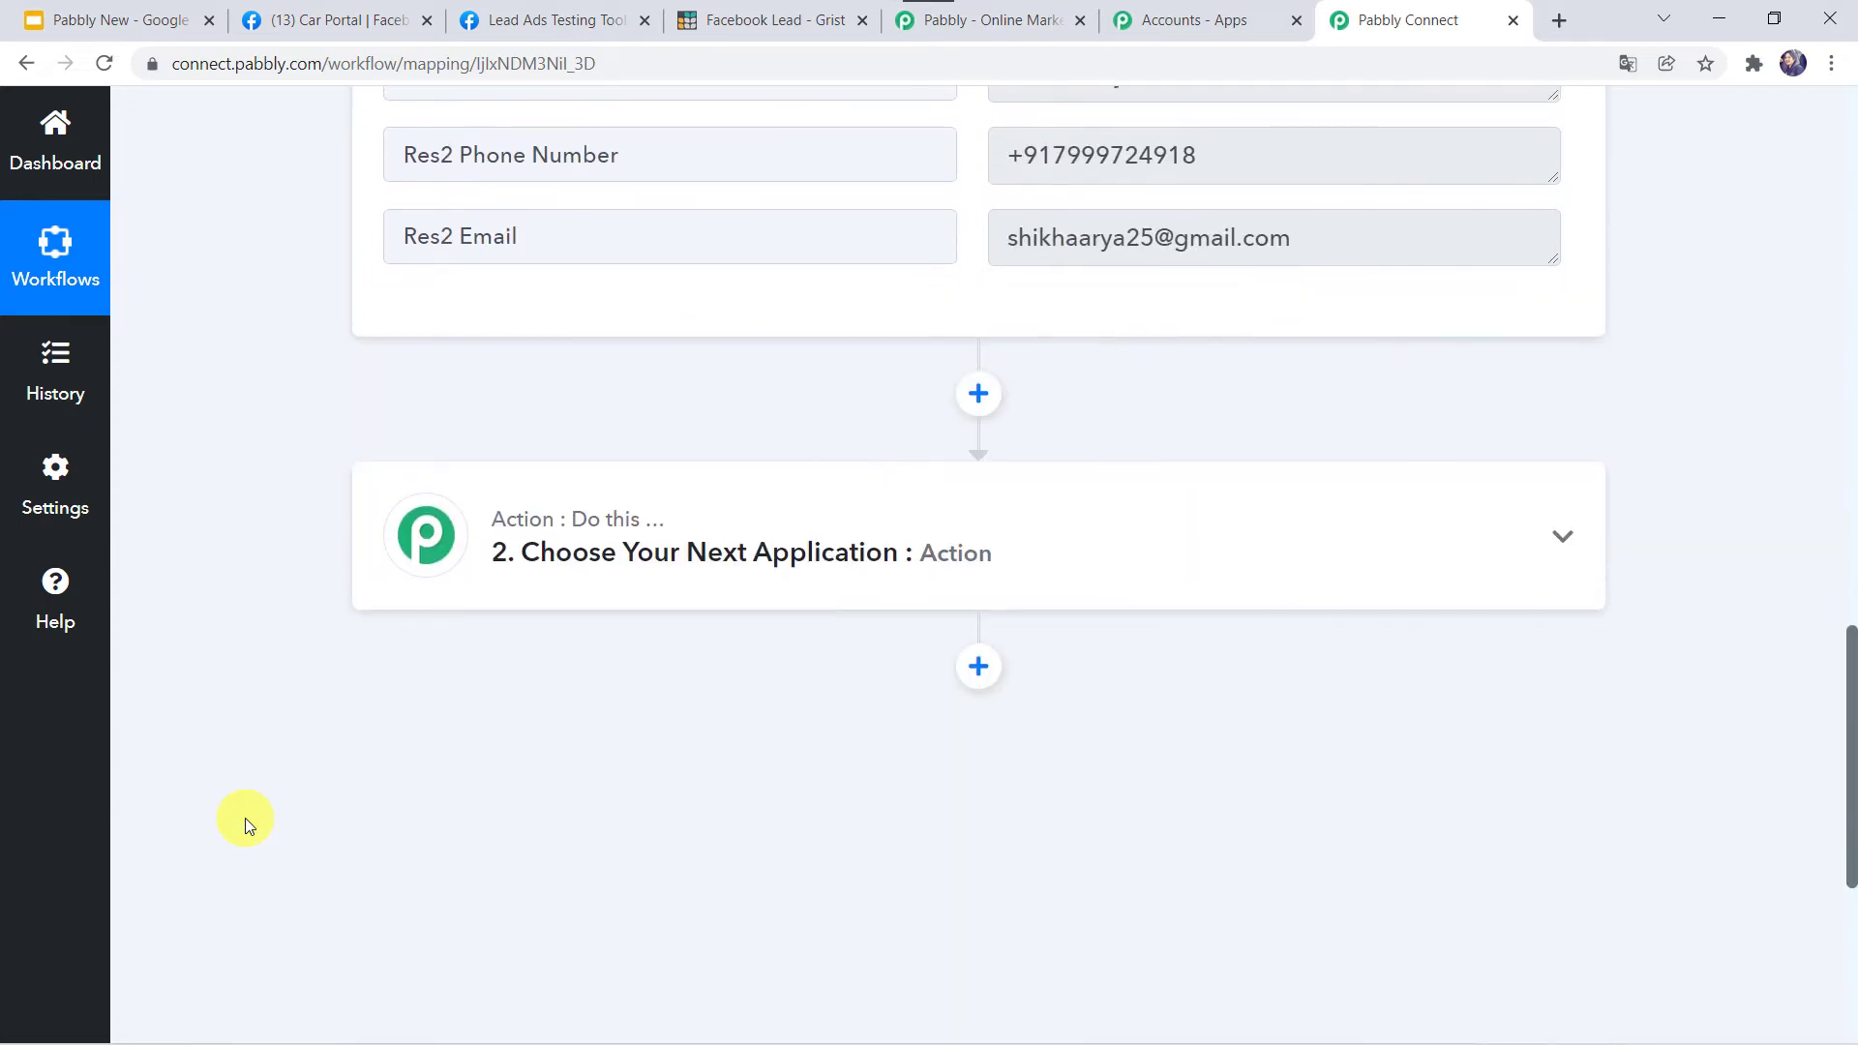
Set the action step to Grist with the Create Record event and add a new Grist connection.
{"action": "left_click", "coordinate": [863, 567]}
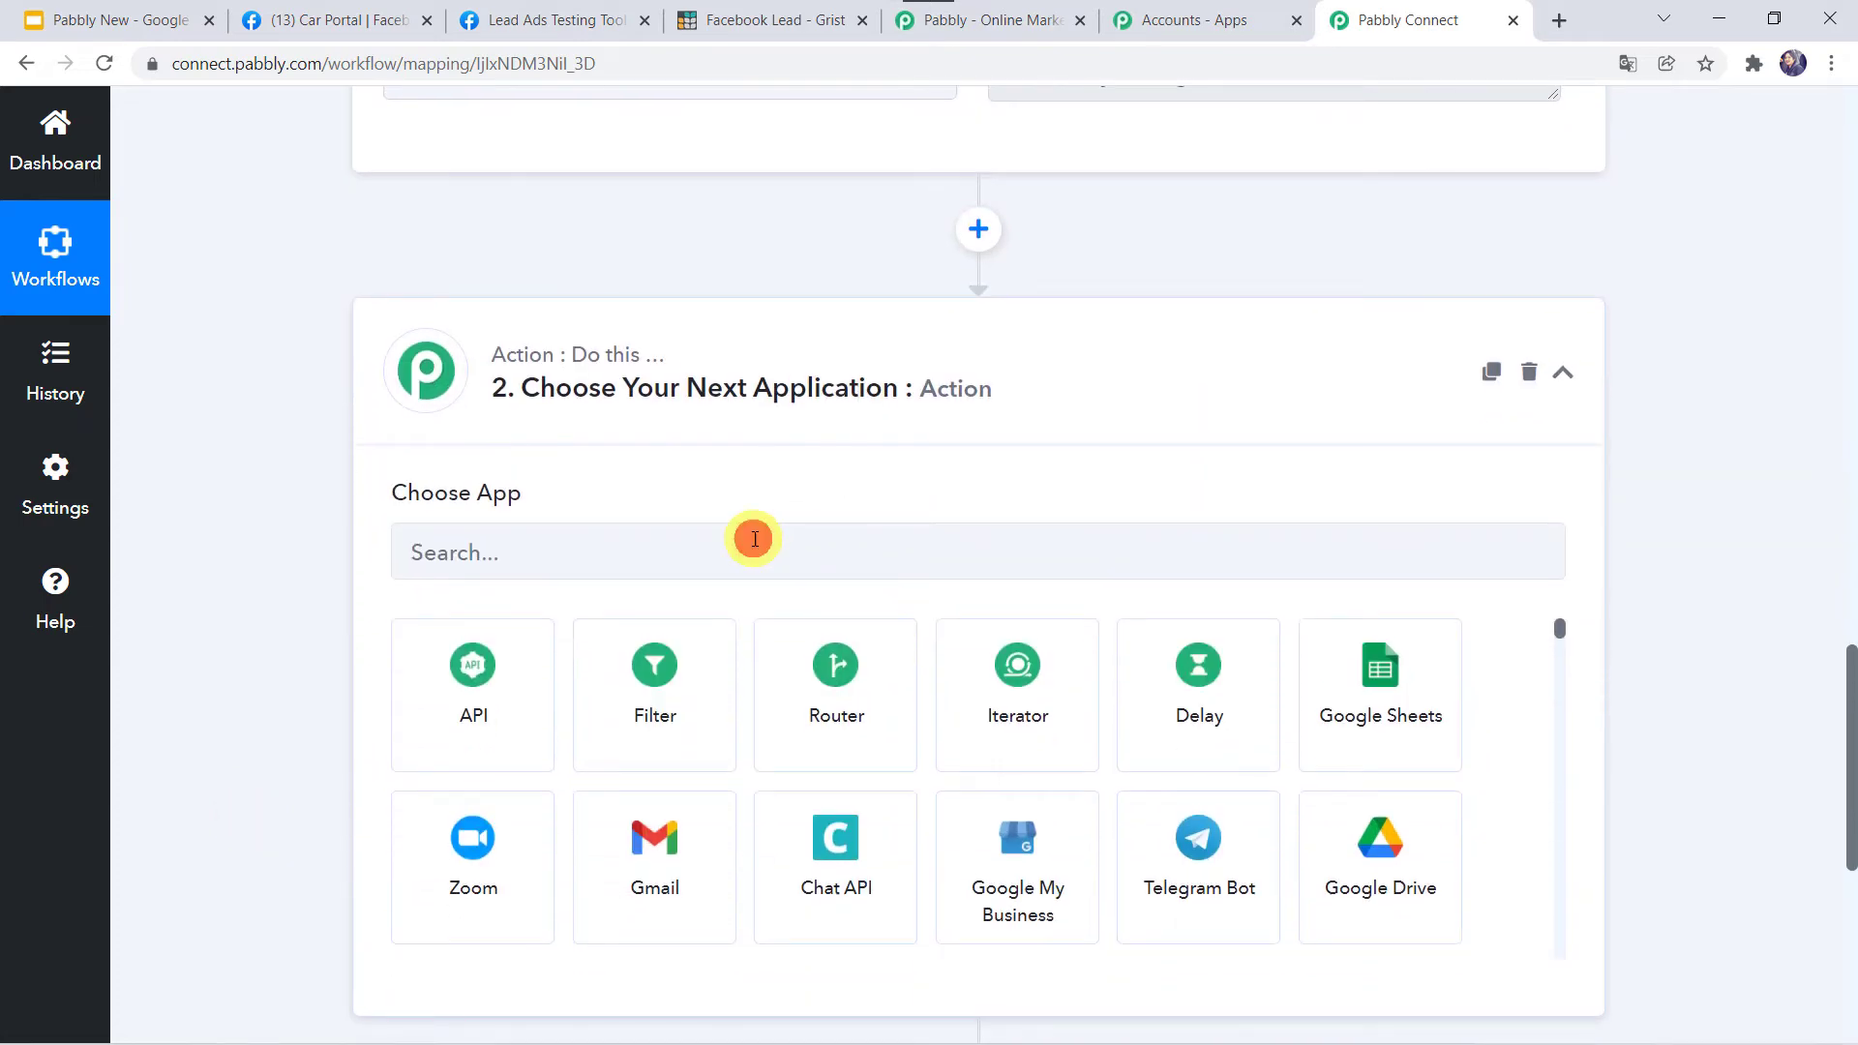
{"action": "left_click", "coordinate": [754, 539]}
{"action": "type", "text": "Gri"}
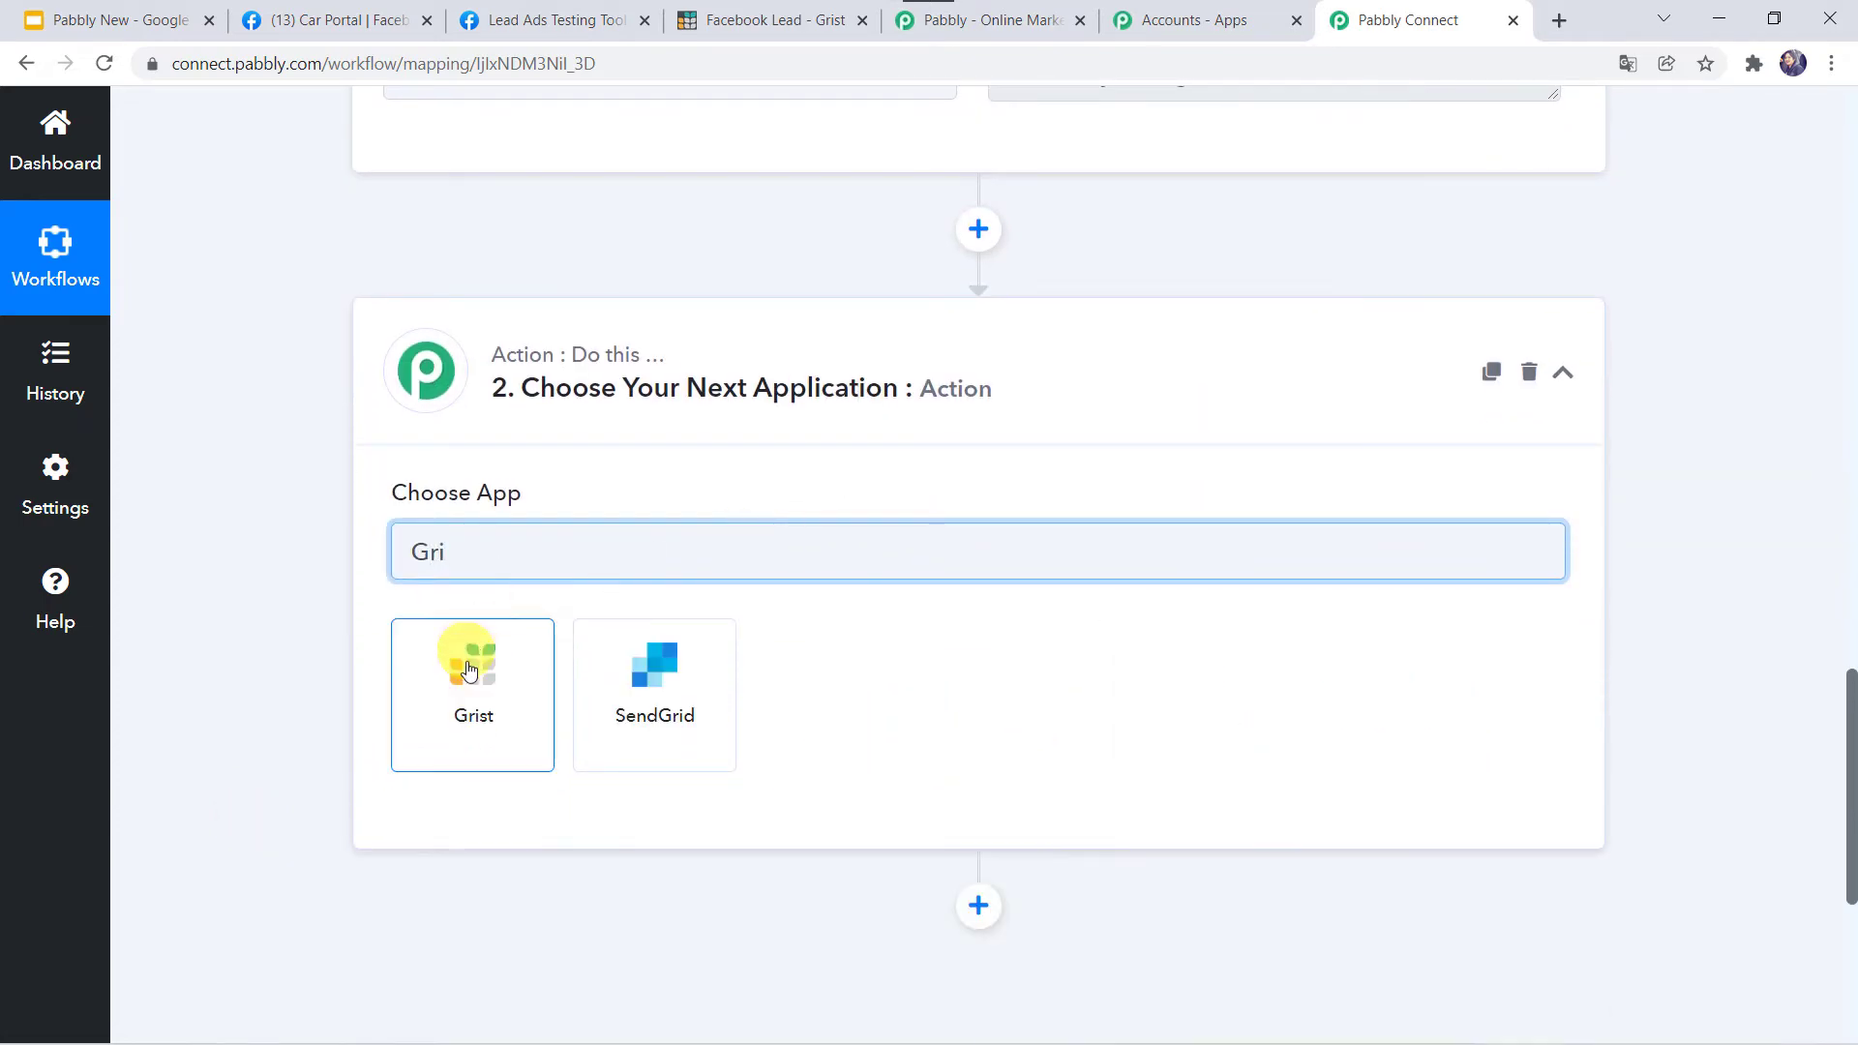
{"action": "left_click", "coordinate": [469, 669]}
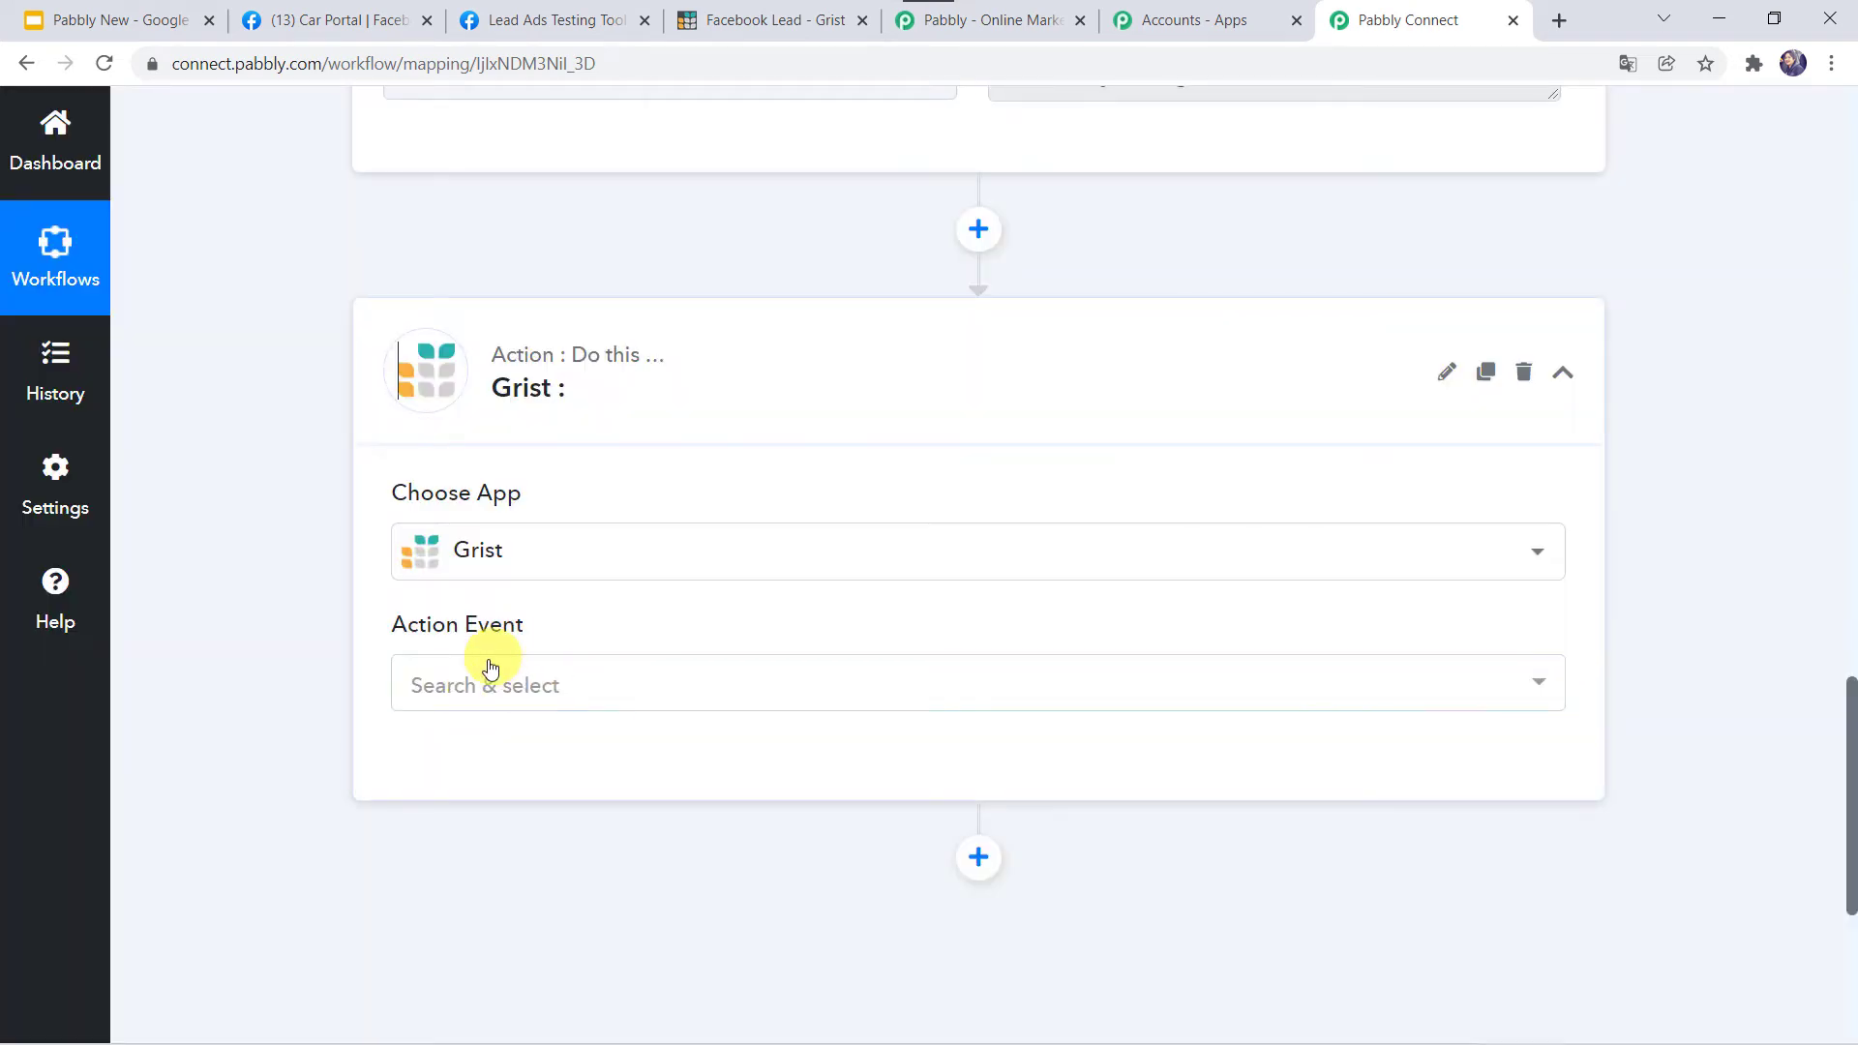
{"action": "left_click", "coordinate": [487, 677]}
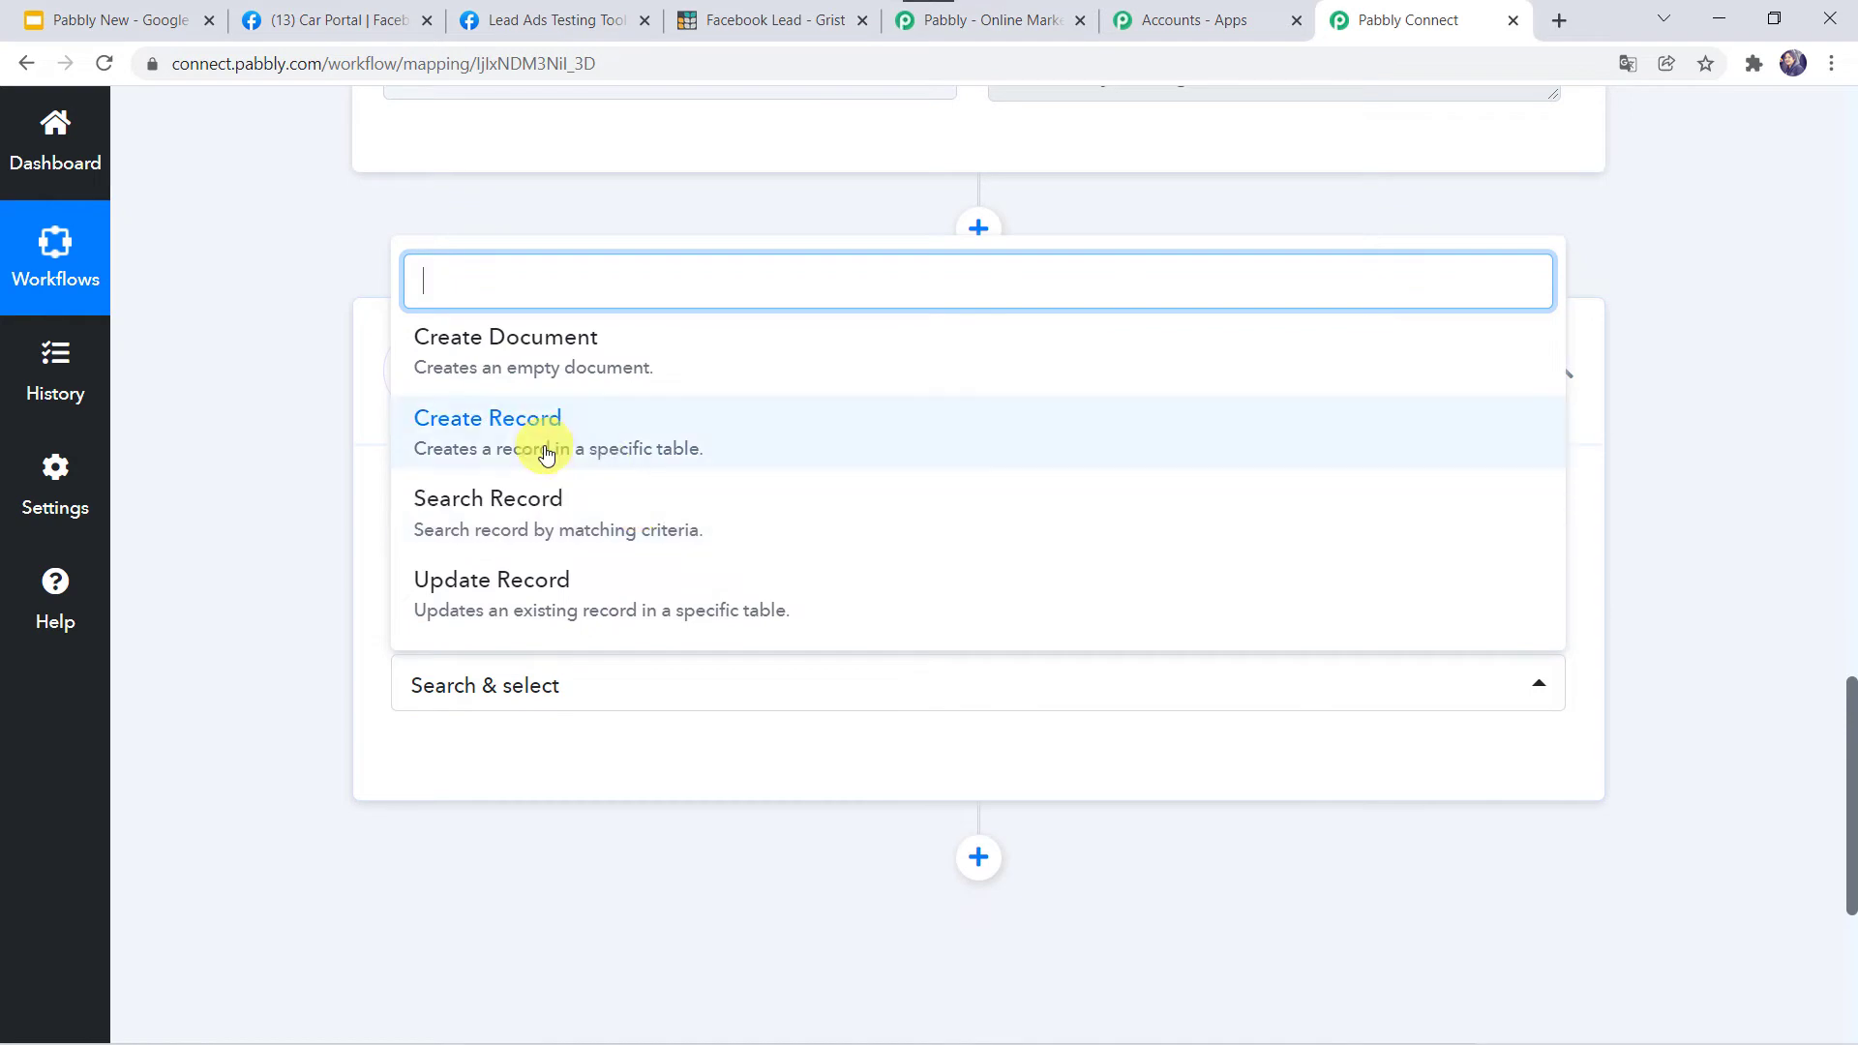
{"action": "left_click", "coordinate": [545, 455]}
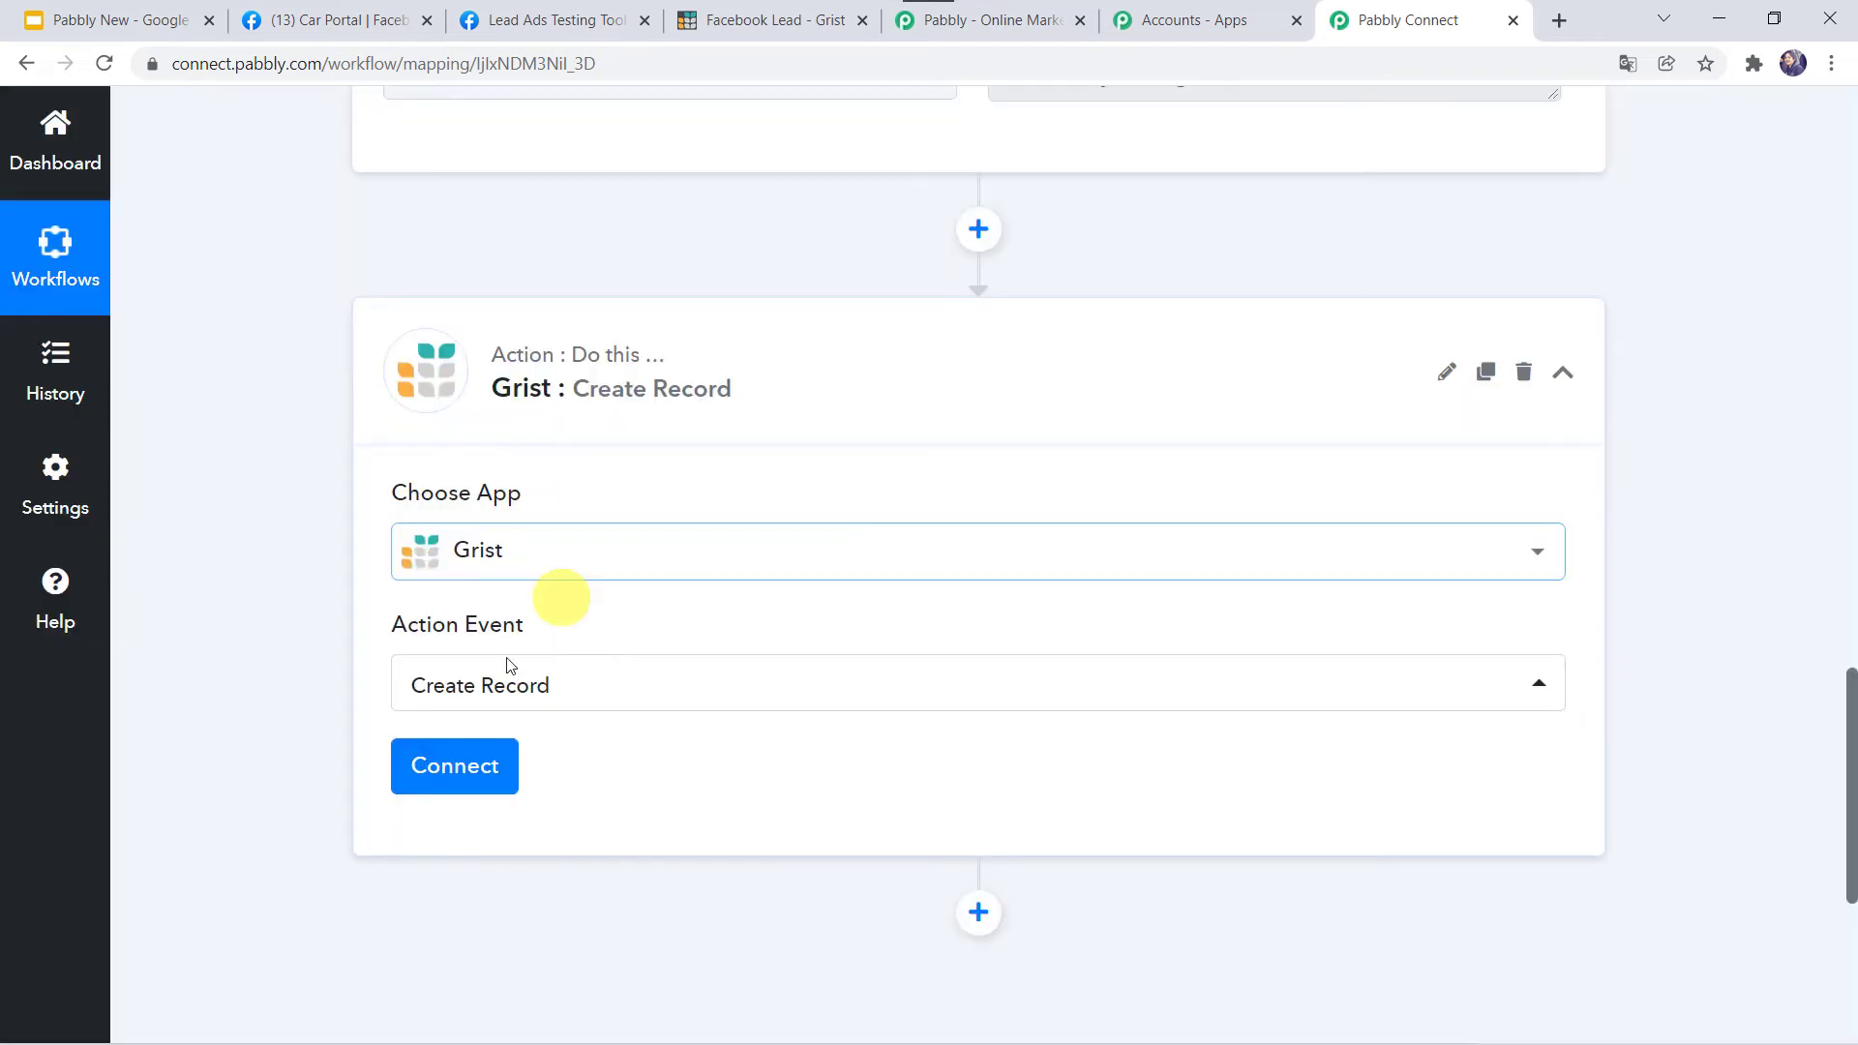
{"action": "left_click", "coordinate": [426, 766]}
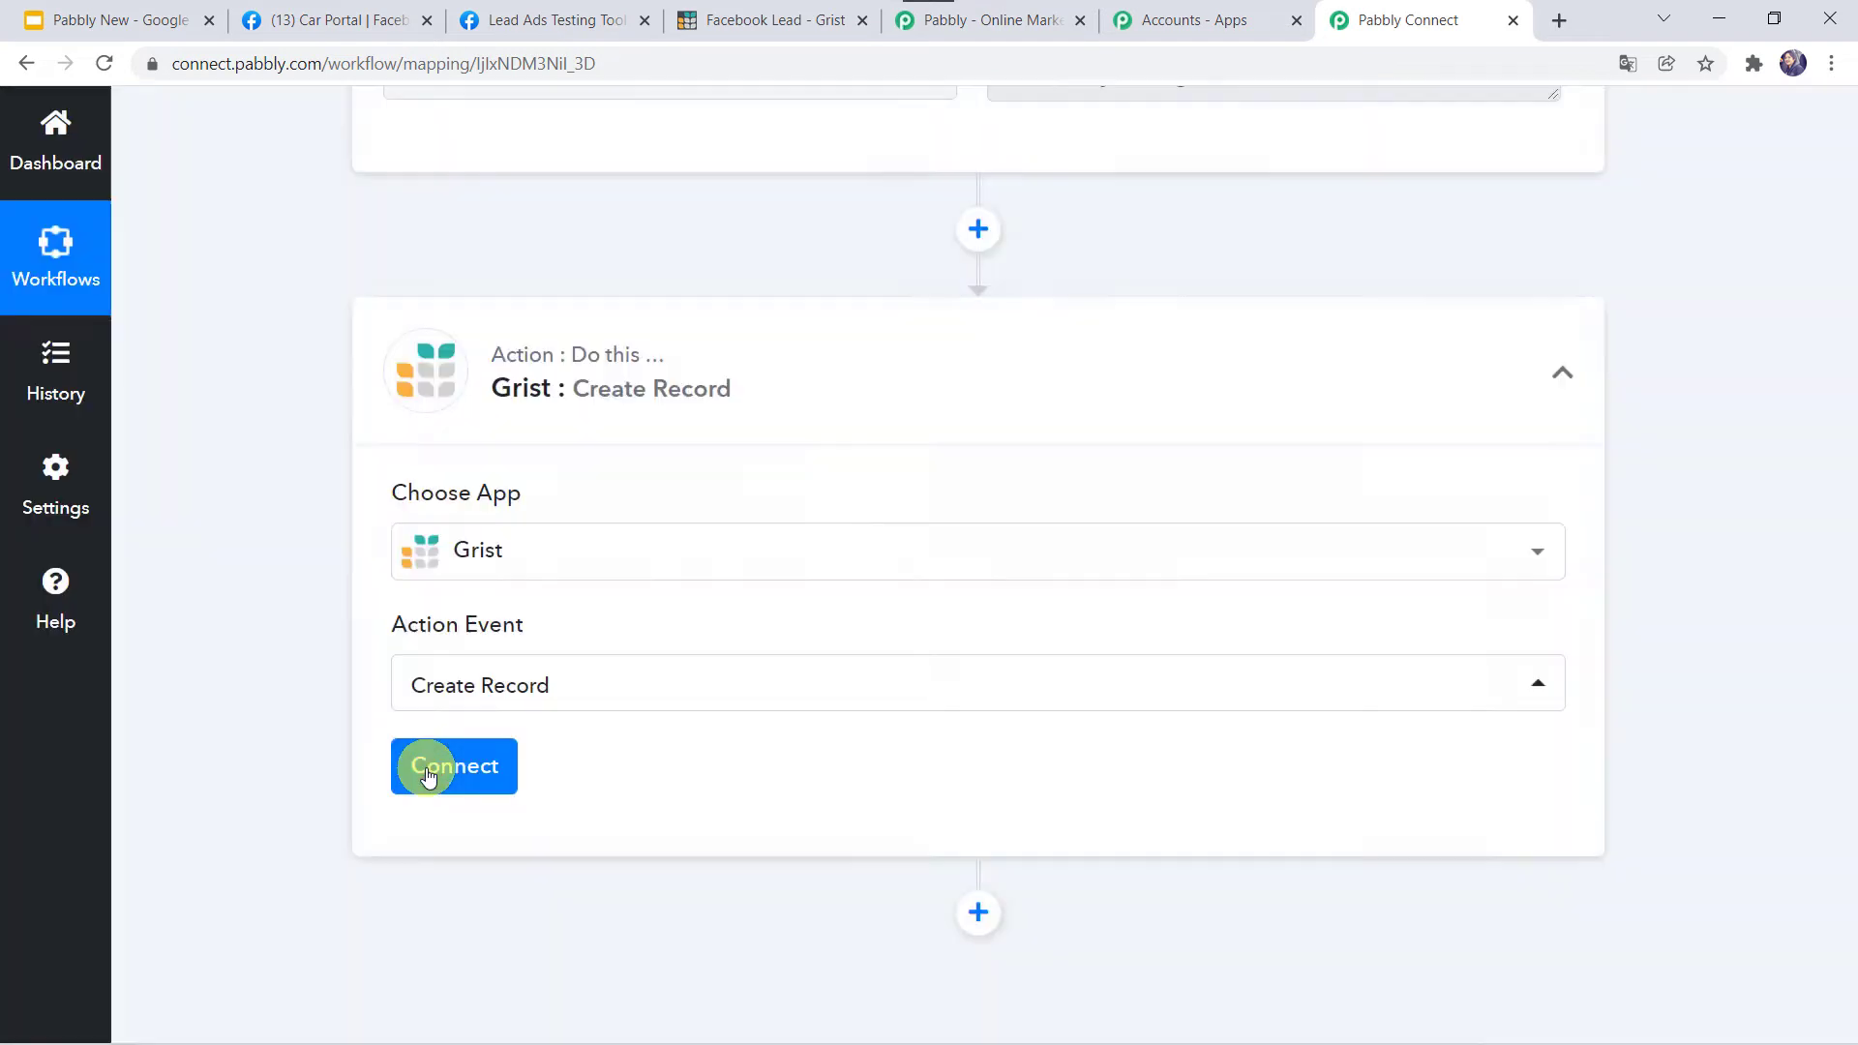
{"action": "left_click", "coordinate": [1019, 416]}
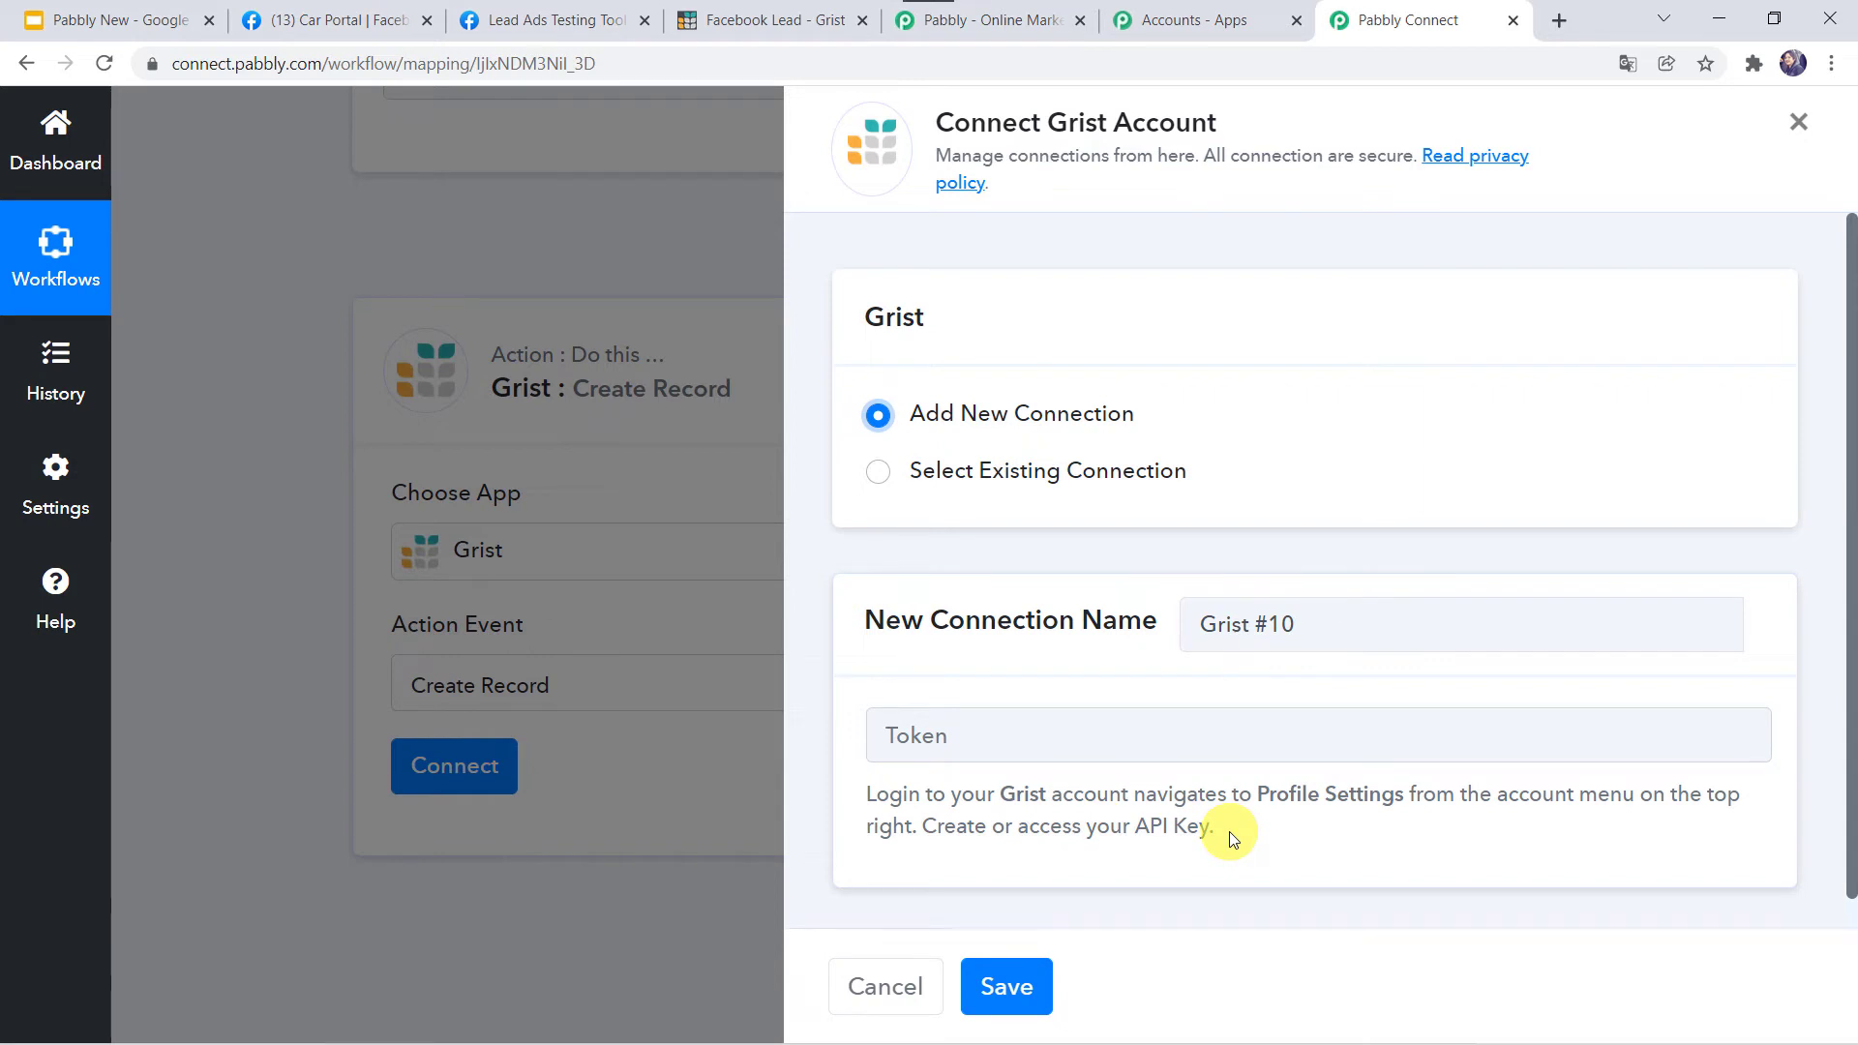
Copy the API key from Grist's Profile Settings and return to the Pabbly Connect workflow.
{"action": "left_click", "coordinate": [772, 21]}
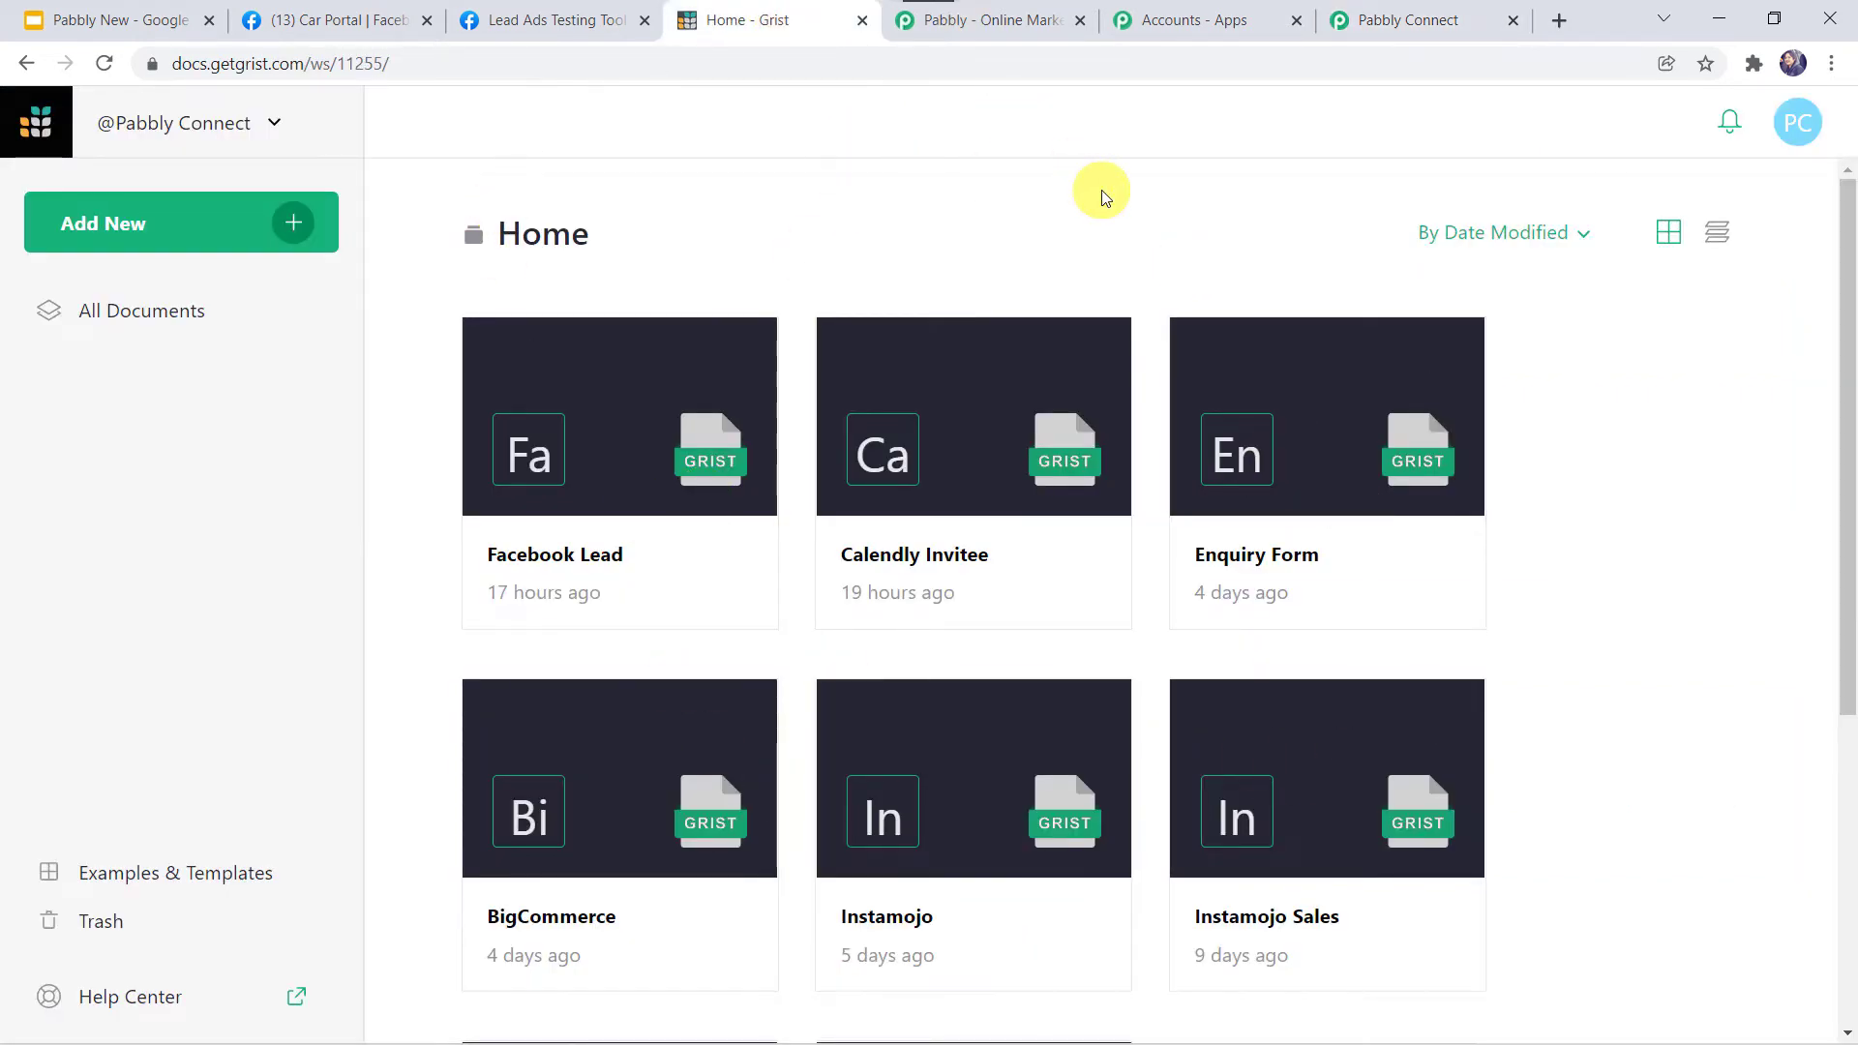
{"action": "left_click", "coordinate": [1805, 118]}
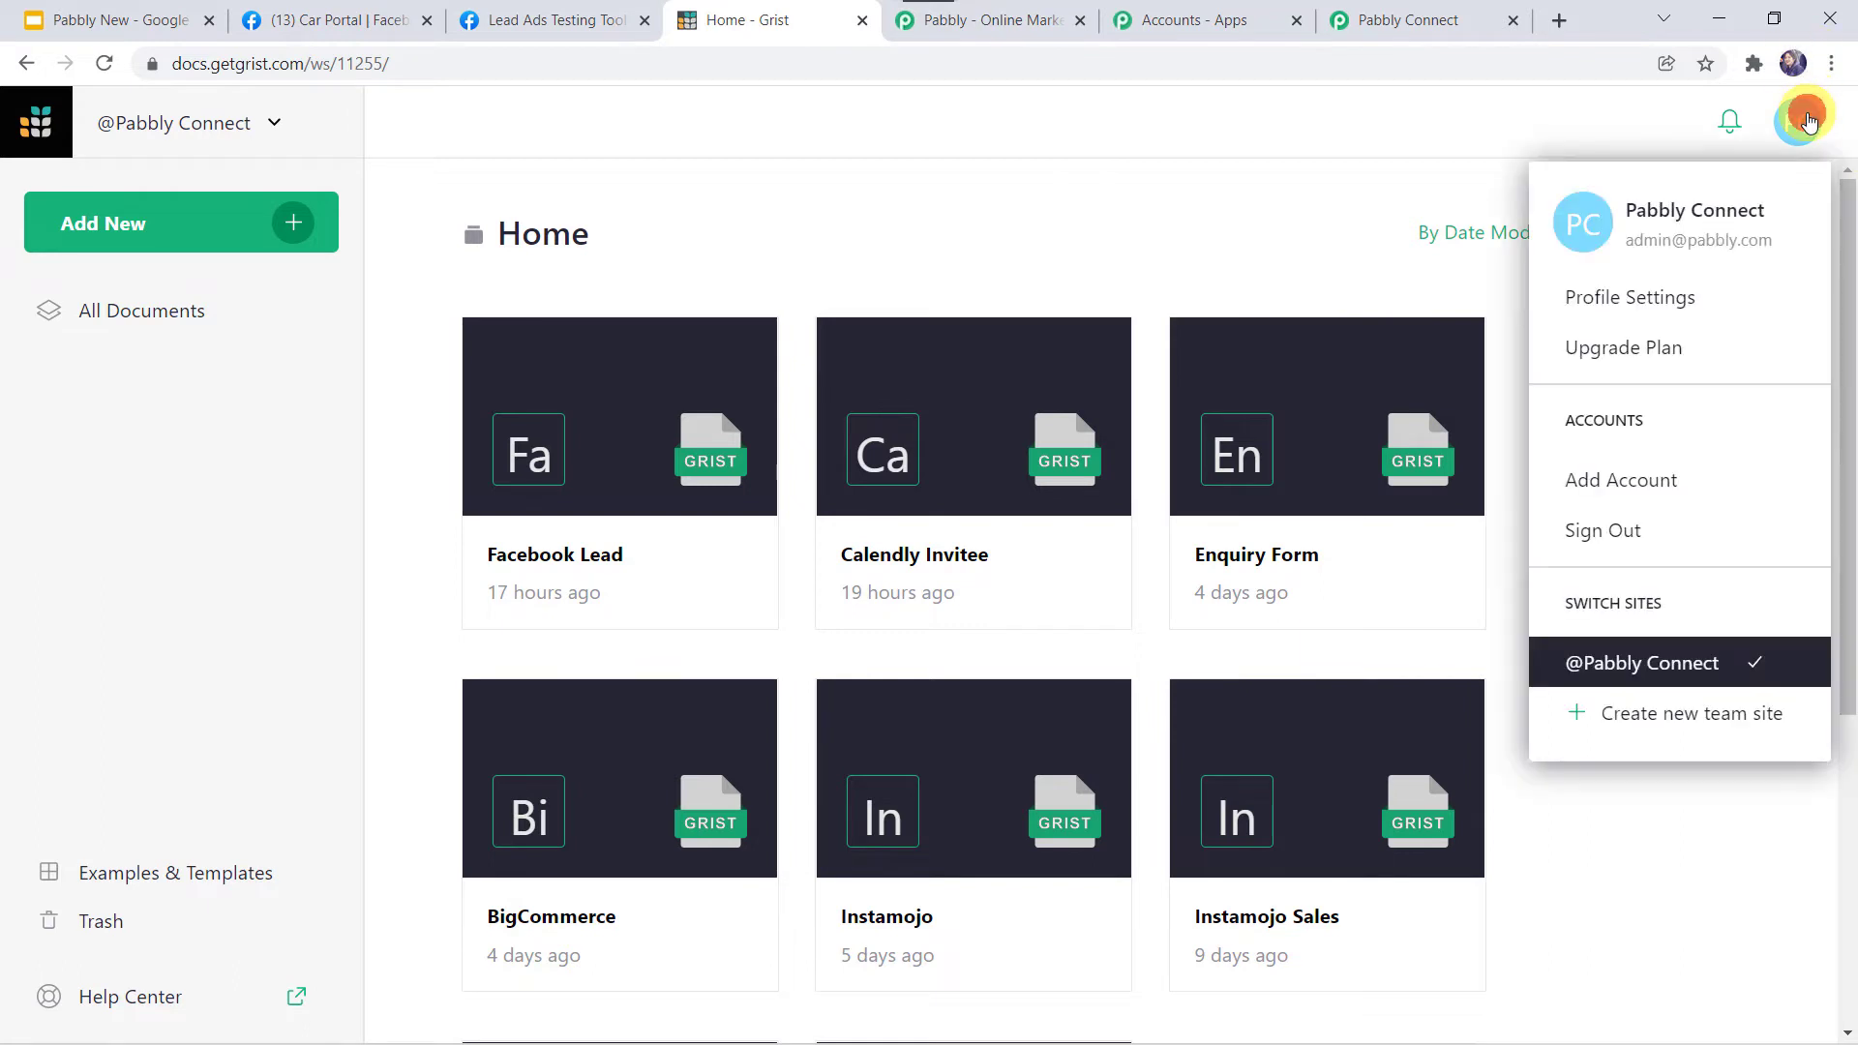
{"action": "left_click", "coordinate": [1633, 300]}
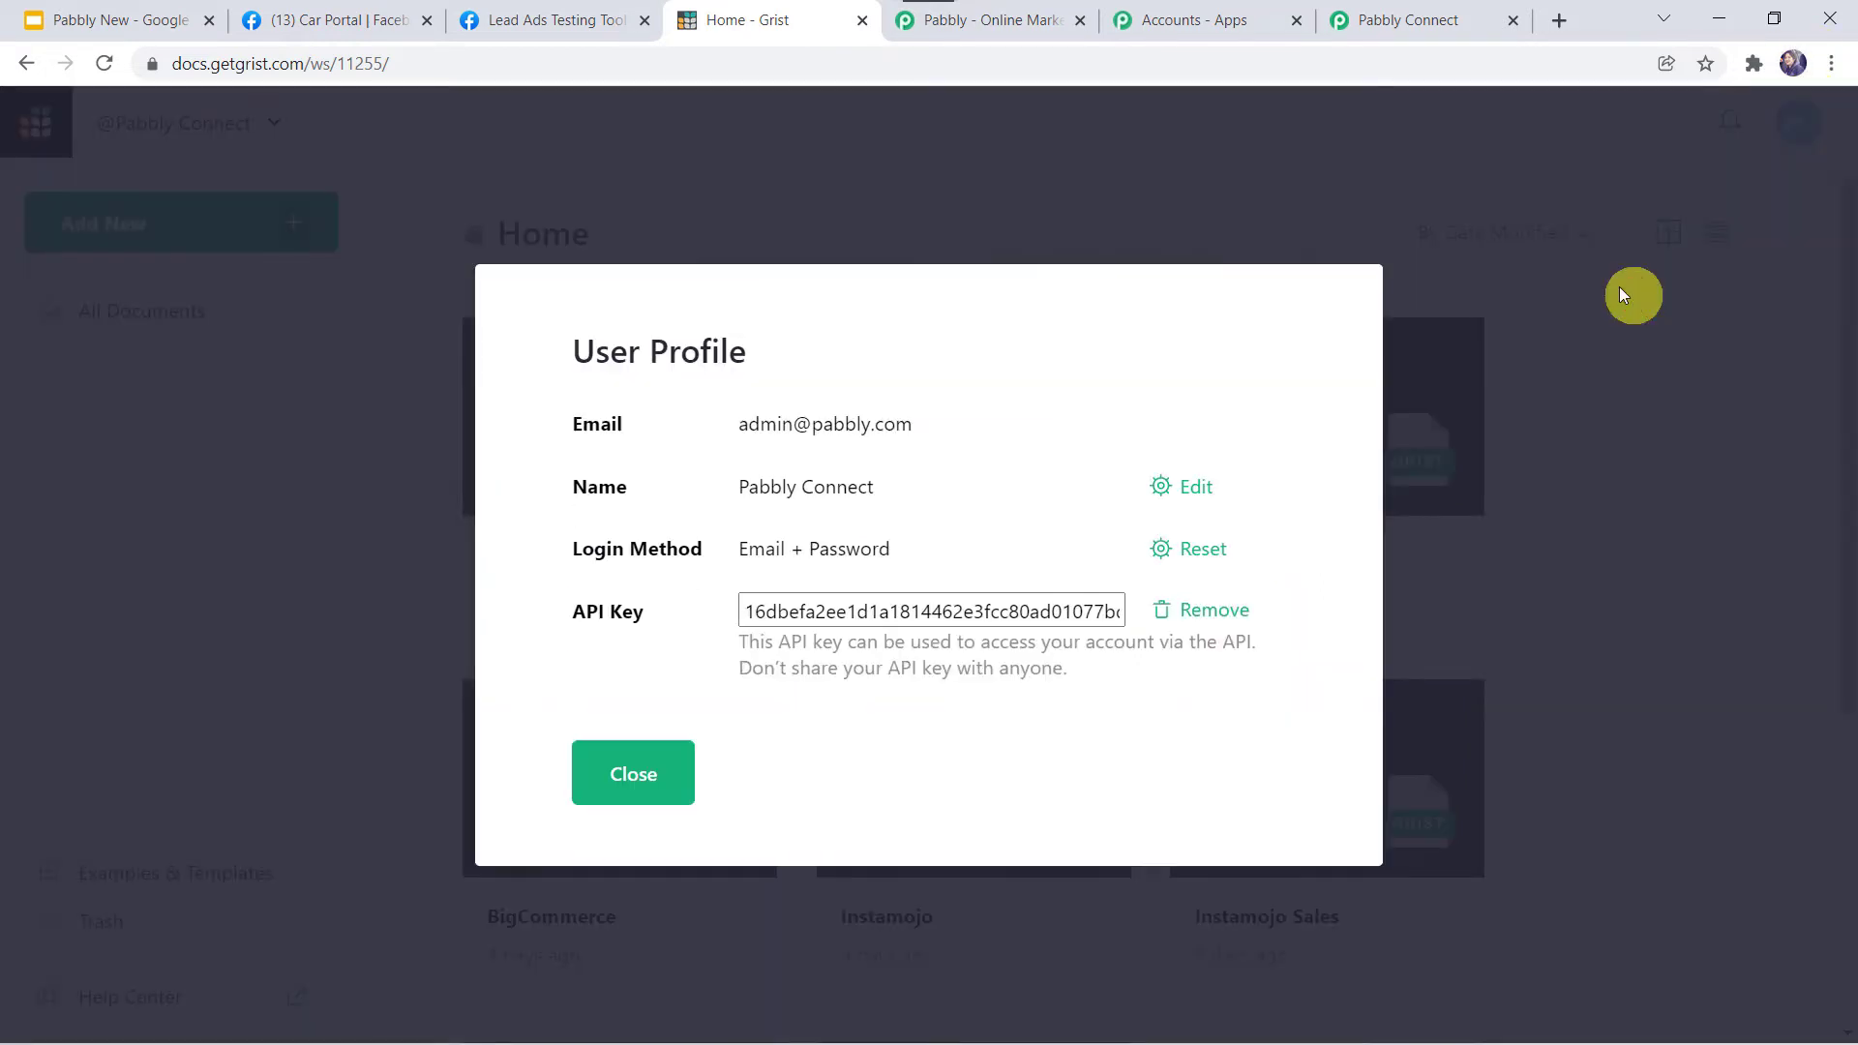
{"action": "left_click", "coordinate": [937, 612]}
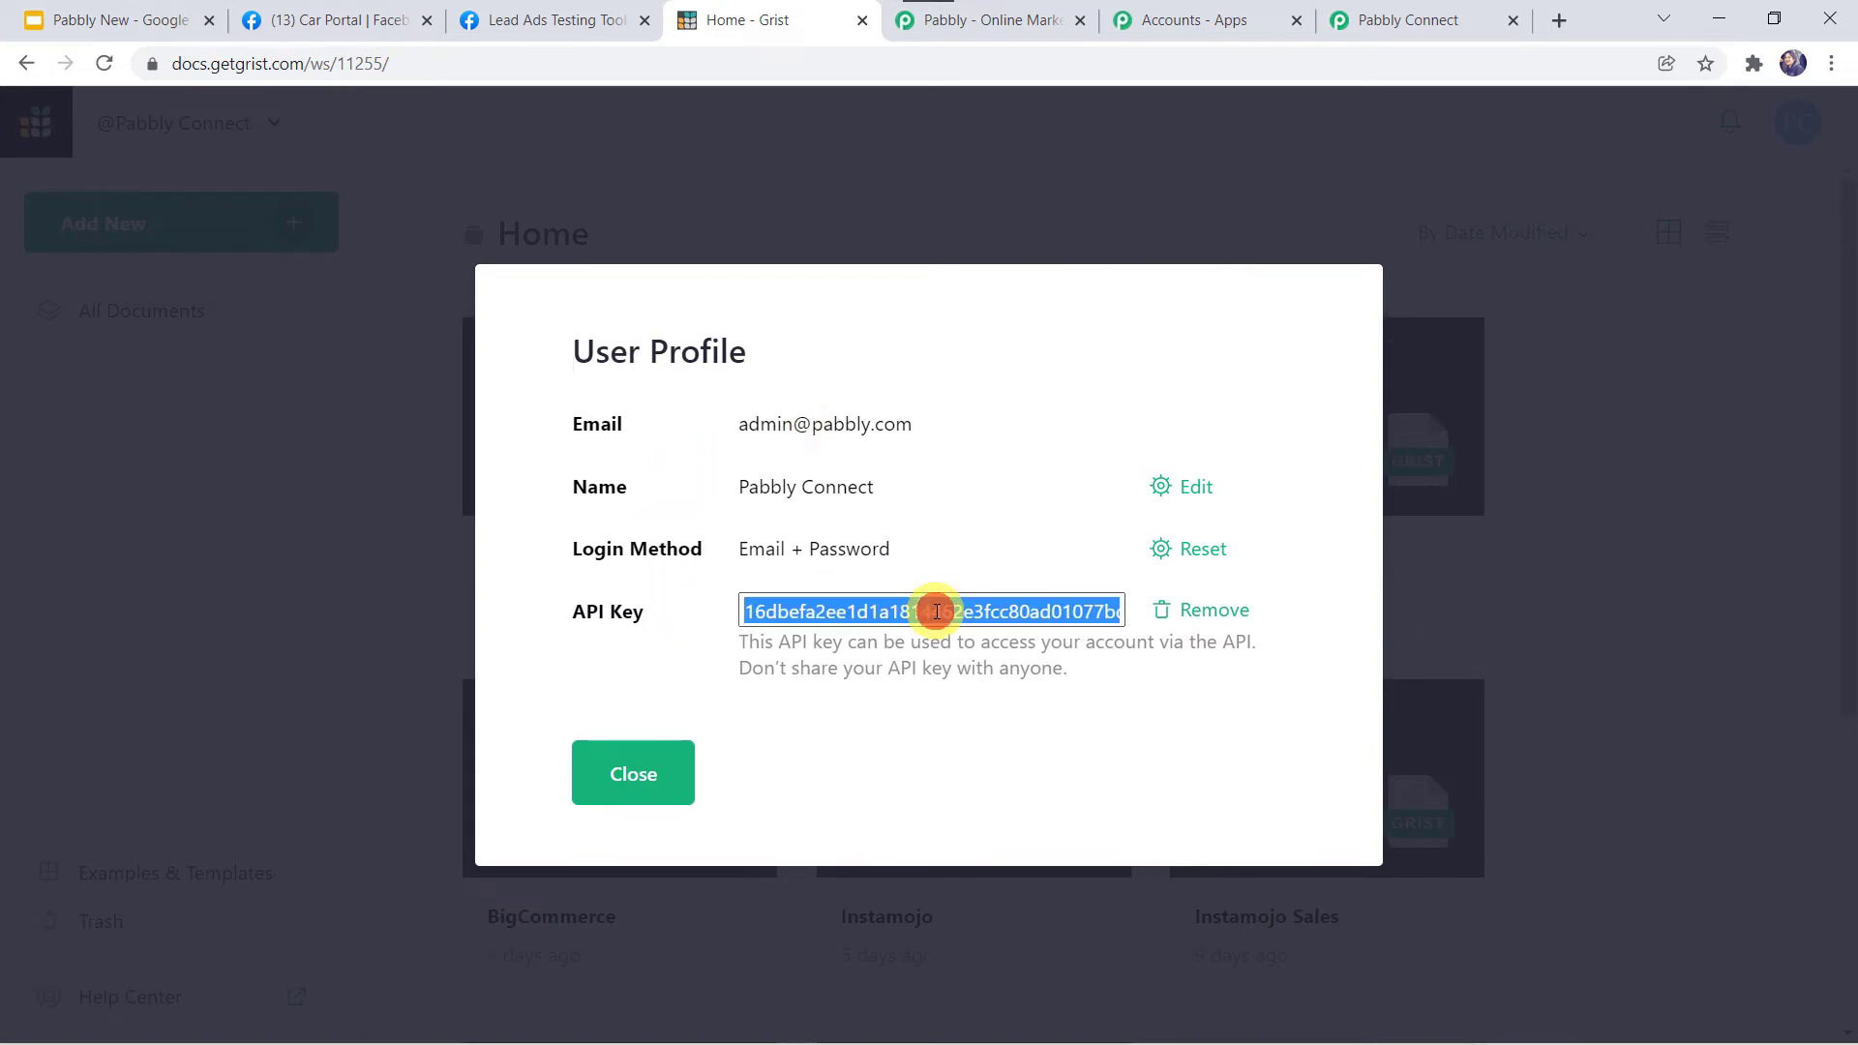
{"action": "right_click", "coordinate": [936, 612]}
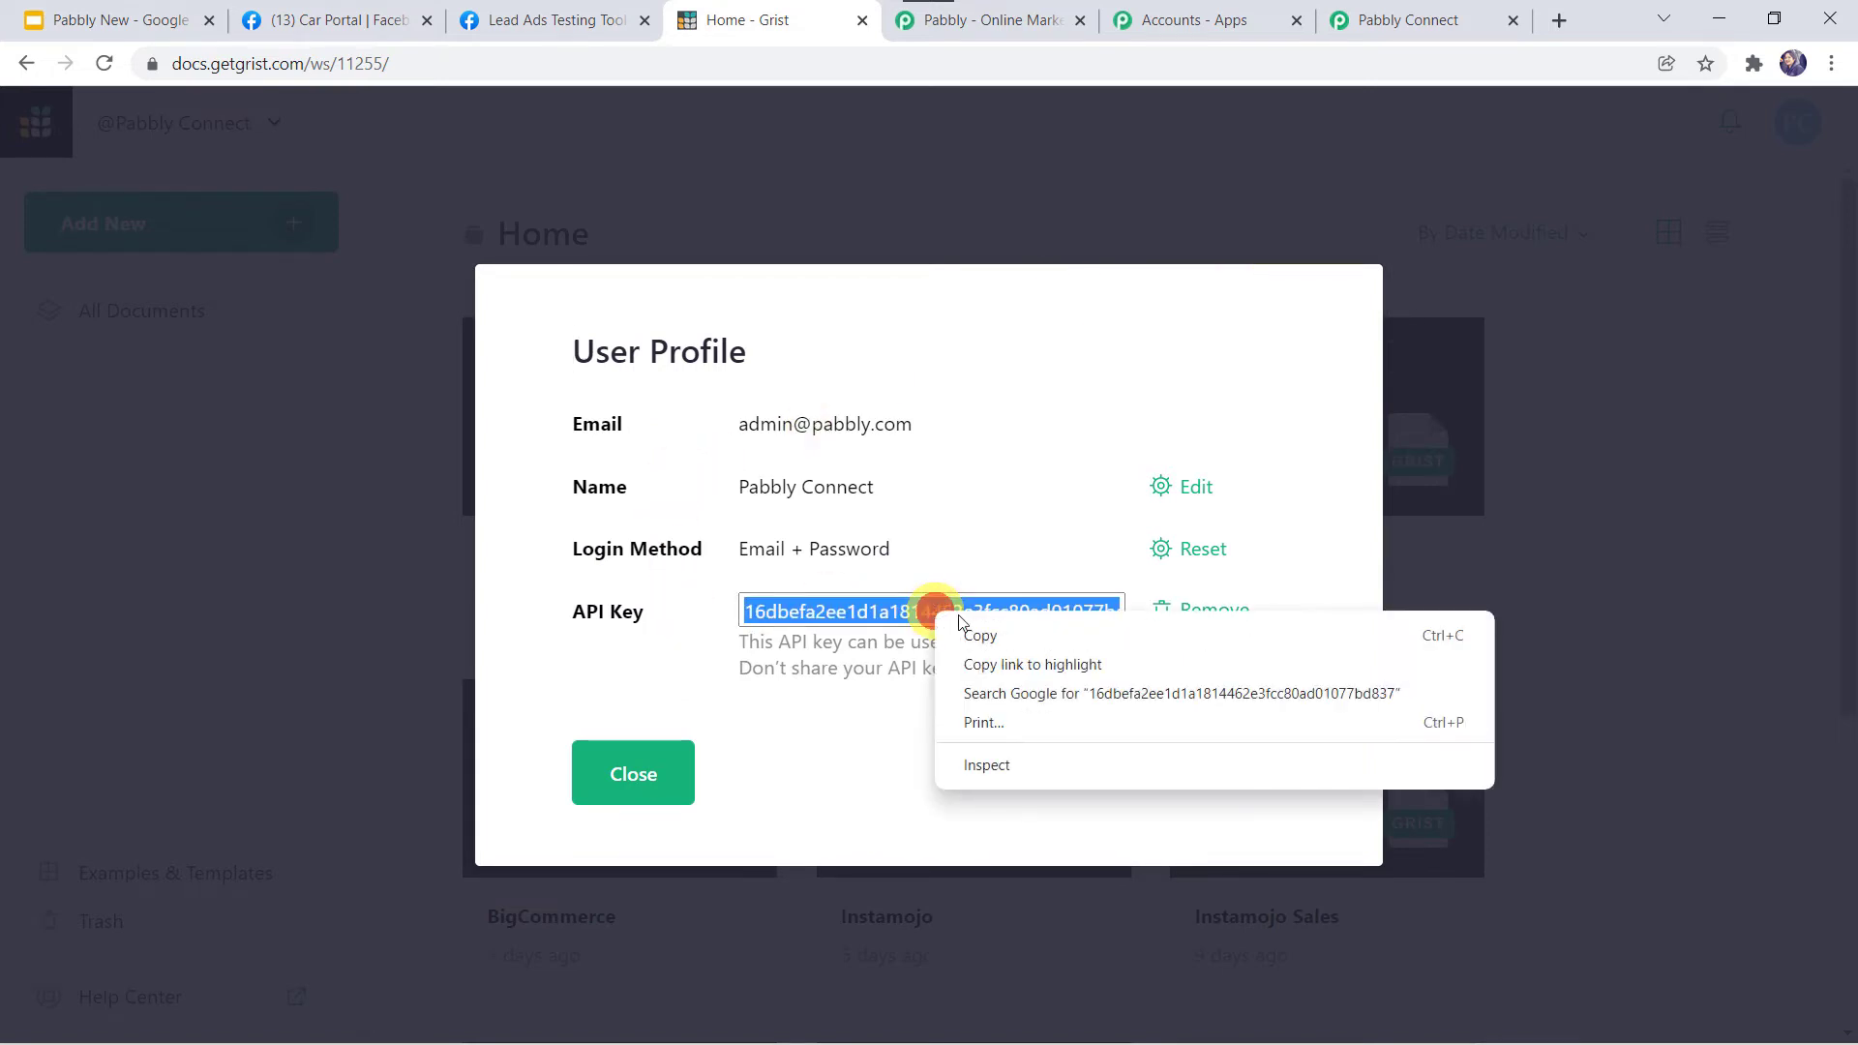
{"action": "left_click", "coordinate": [1029, 648]}
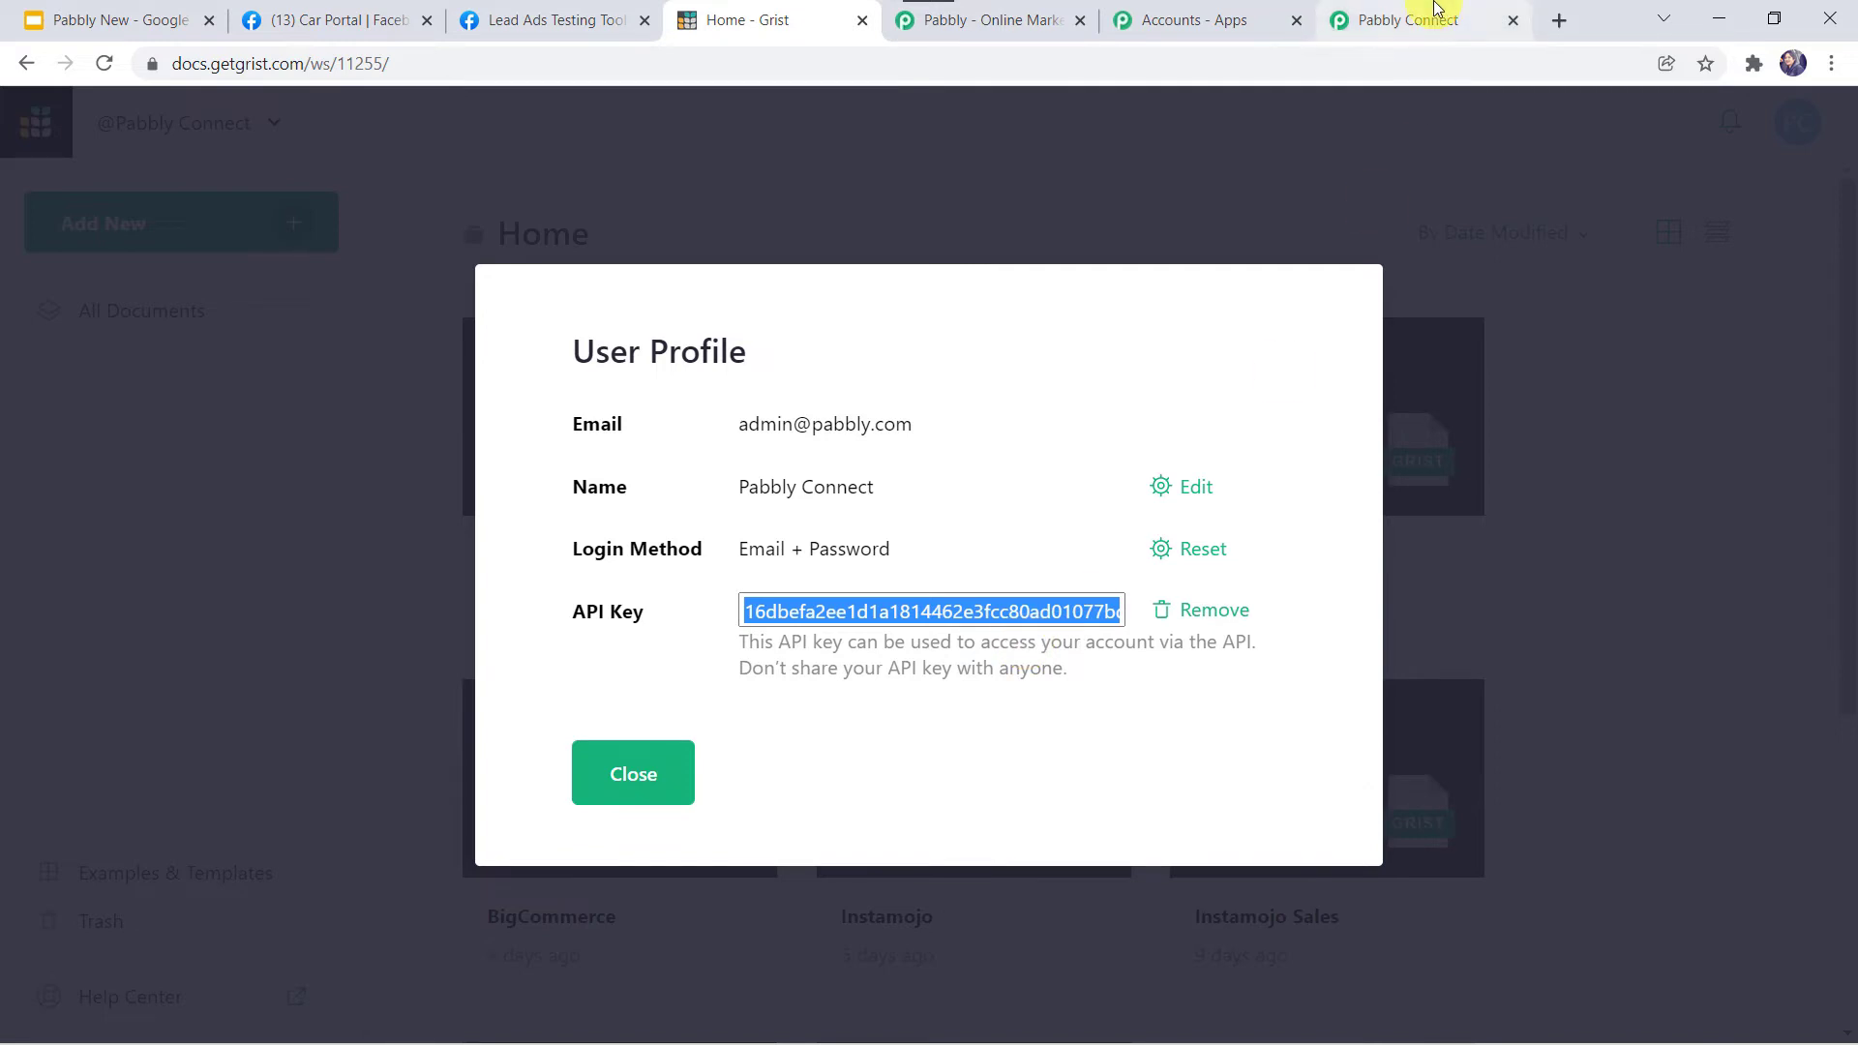
{"action": "left_click", "coordinate": [1408, 20]}
Paste the Grist API key as the token, save the connection, and review its Team, Workspace, Document and Table.
{"action": "left_click", "coordinate": [952, 745]}
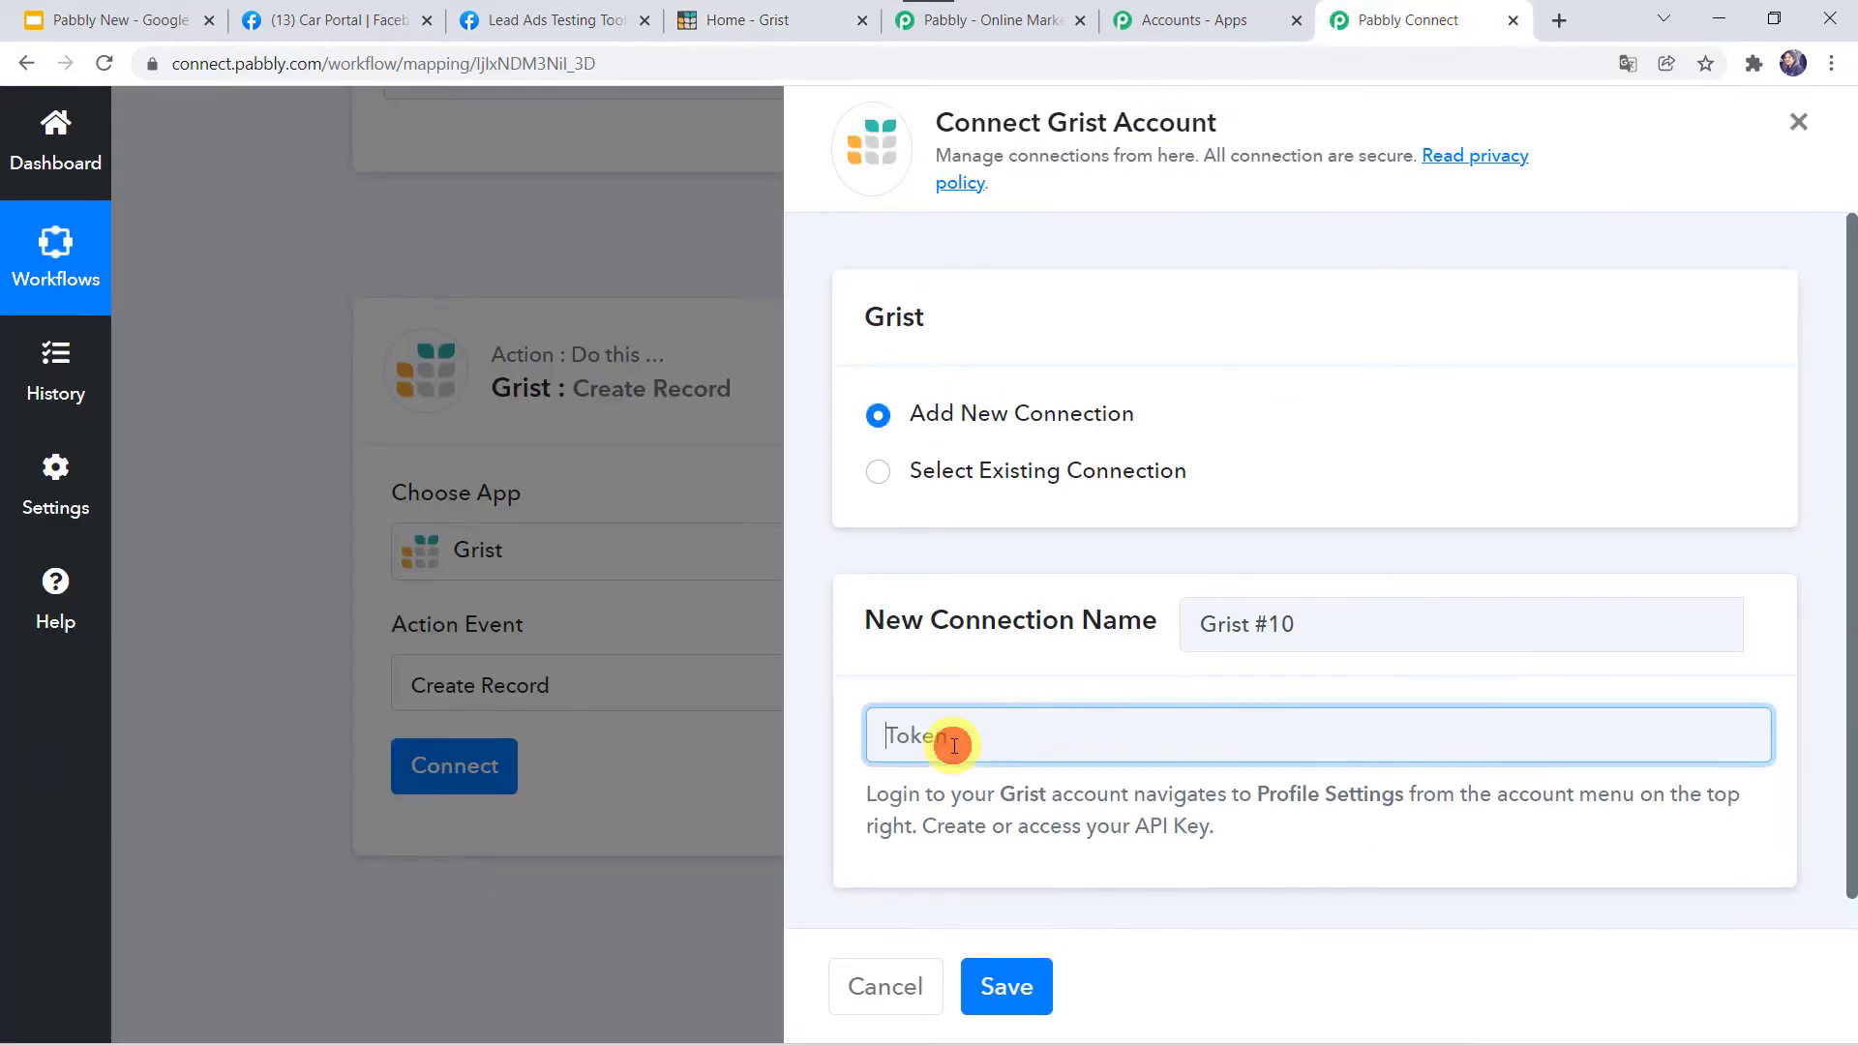
{"action": "right_click", "coordinate": [953, 745]}
{"action": "left_click", "coordinate": [1045, 566]}
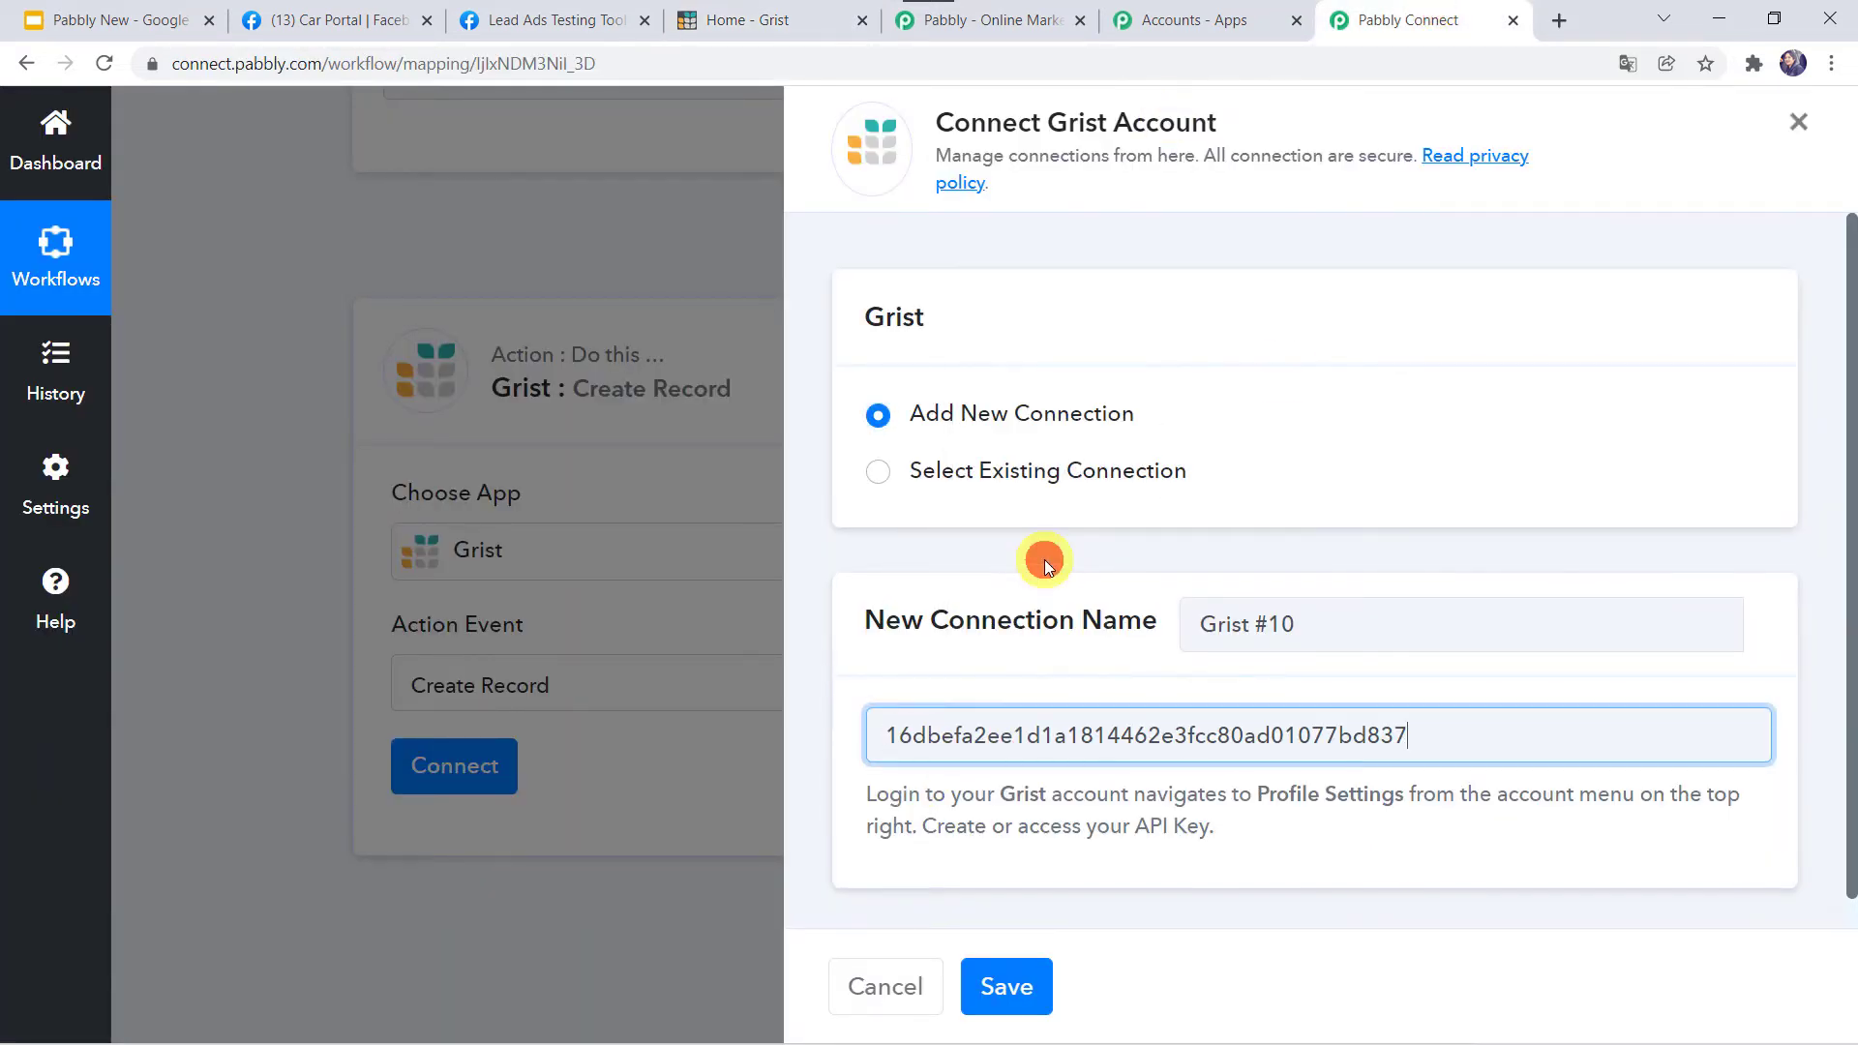
{"action": "left_click", "coordinate": [1032, 987]}
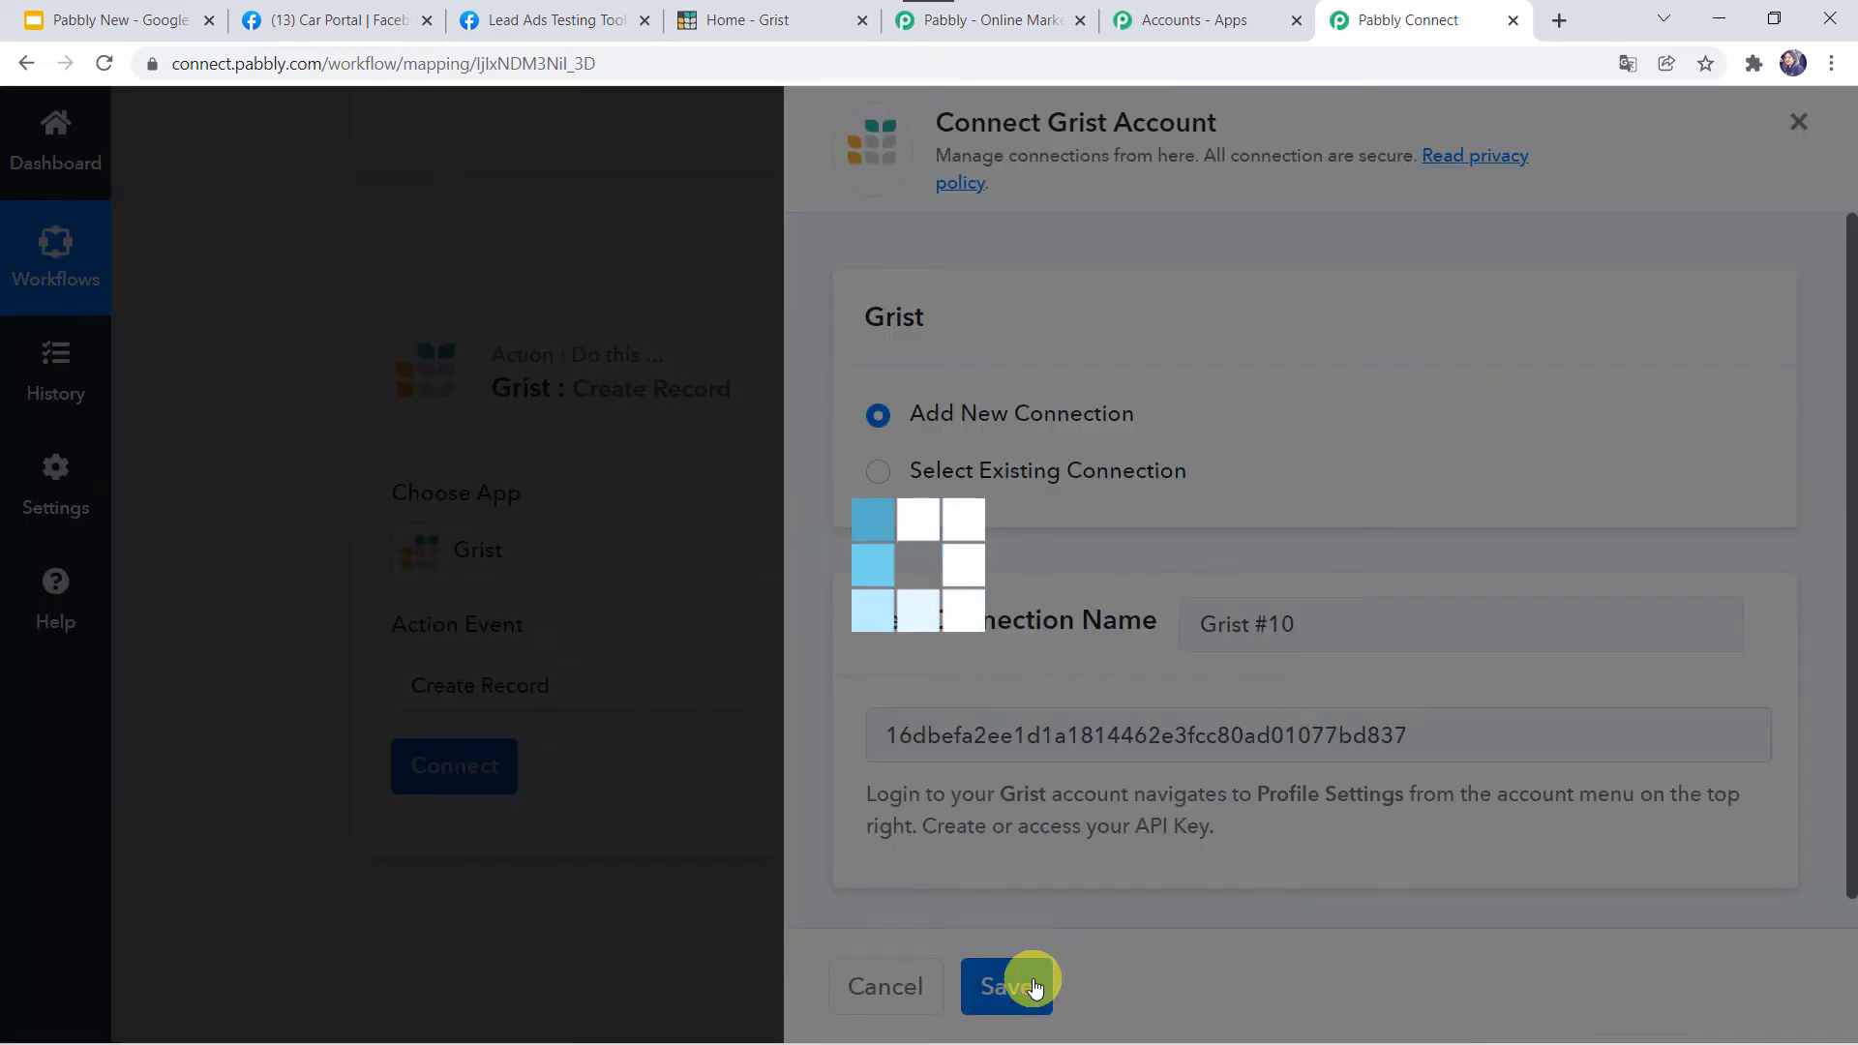
{"action": "scroll", "coordinate": [514, 612], "scroll_direction": "down", "scroll_amount": 2}
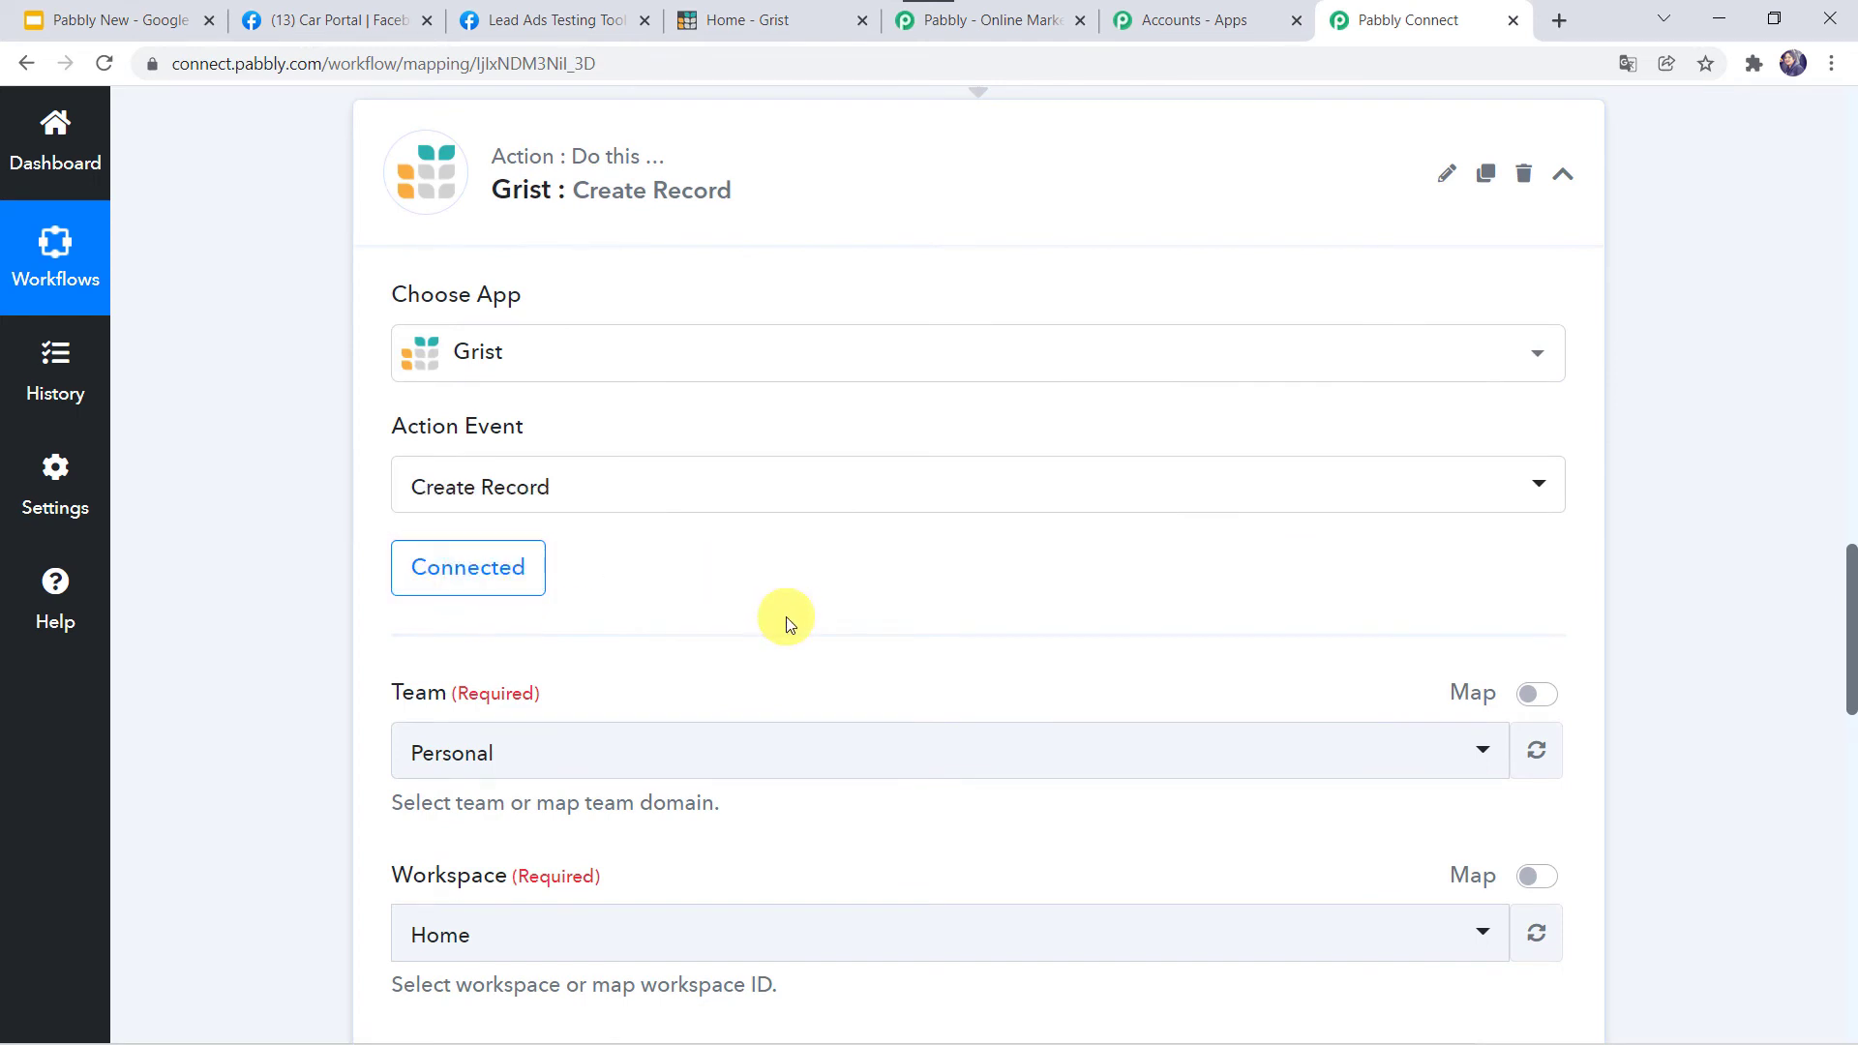
{"action": "scroll", "coordinate": [780, 615], "scroll_direction": "down", "scroll_amount": 3}
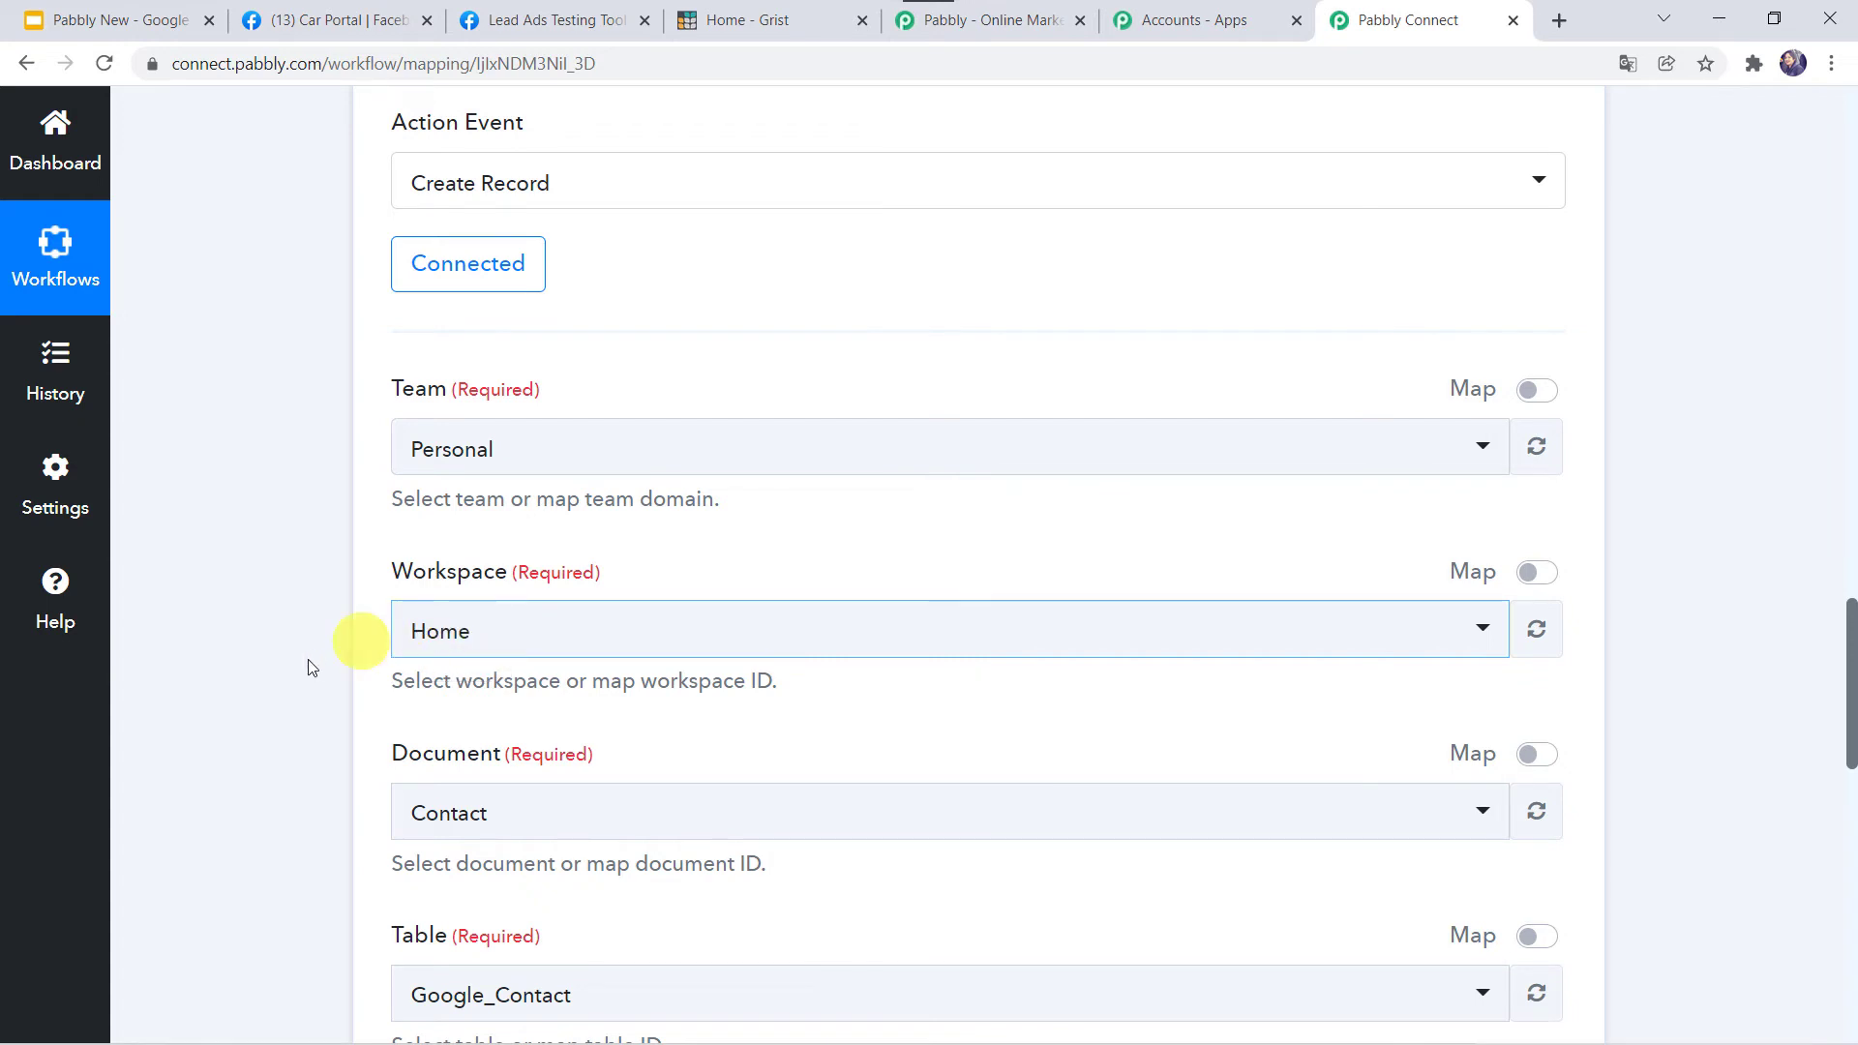
{"action": "scroll", "coordinate": [303, 658], "scroll_direction": "down", "scroll_amount": 2}
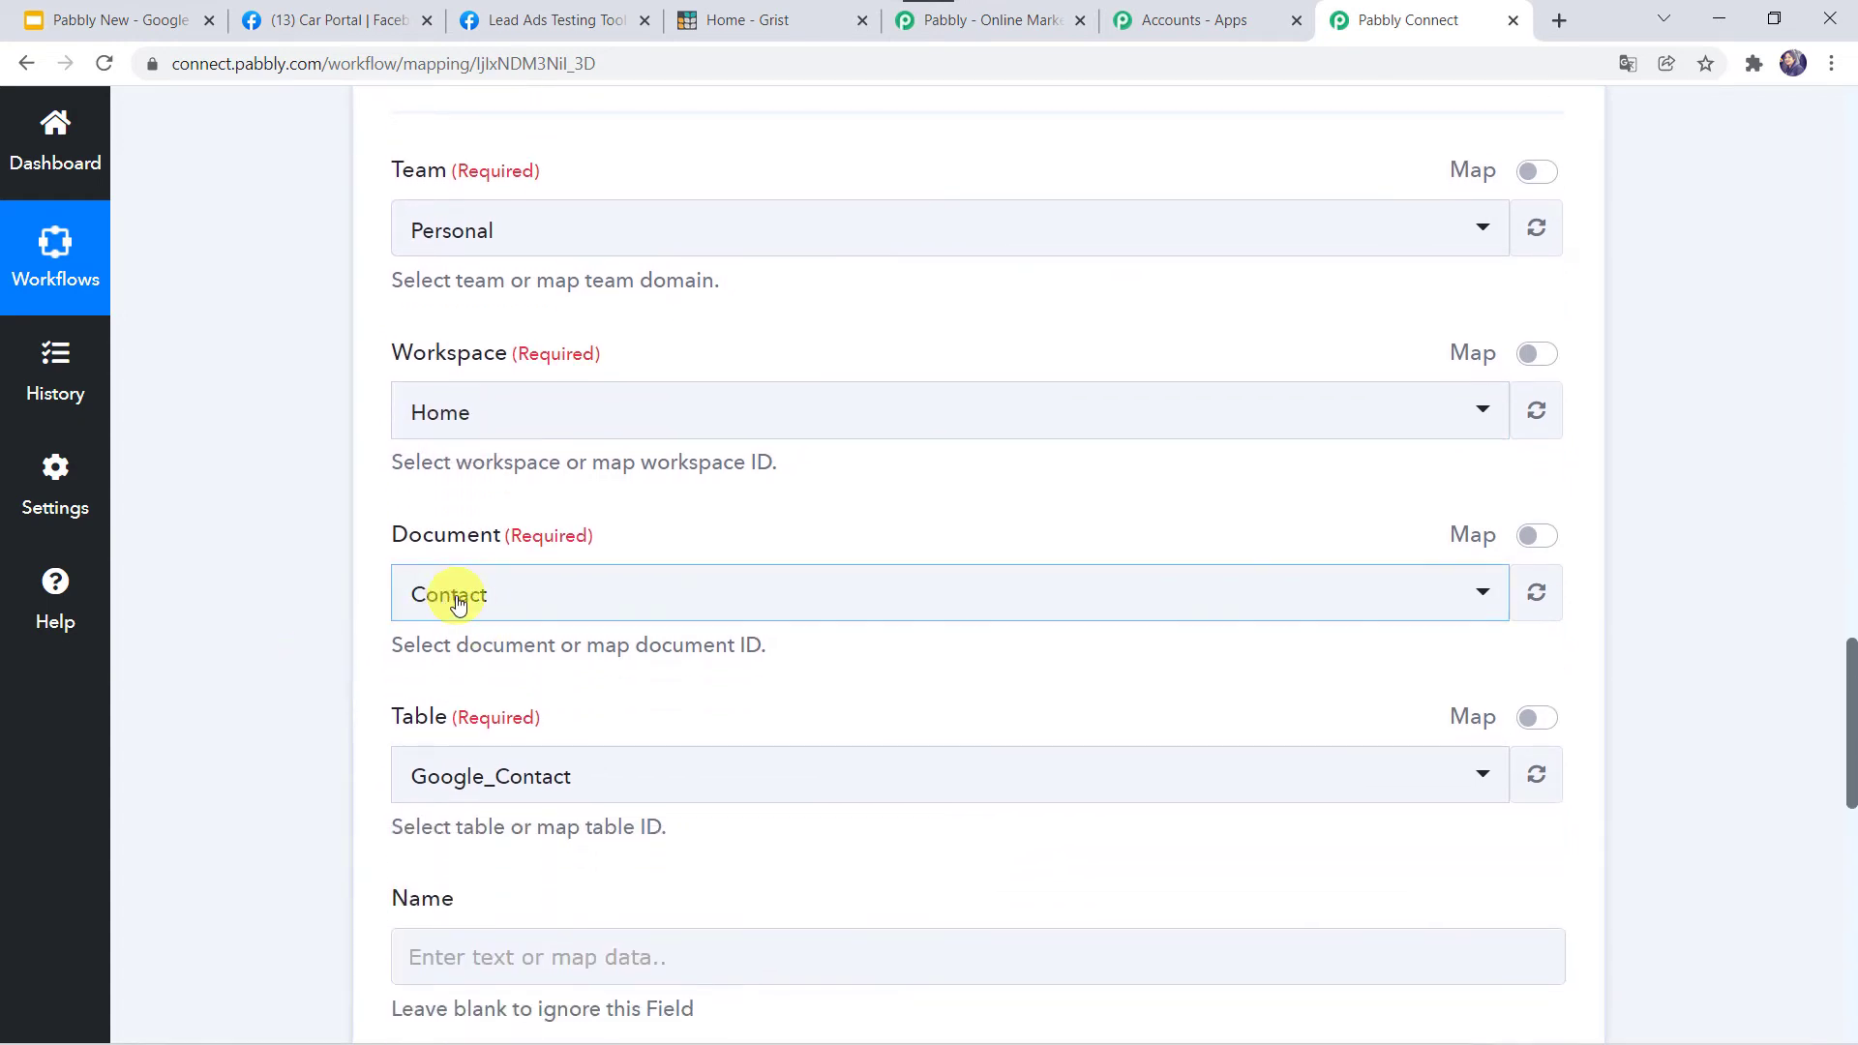
{"action": "left_click", "coordinate": [767, 10]}
Close the User Profile dialog, review the Facebook Lead document's columns in Grist, then return to Pabbly Connect.
{"action": "left_click", "coordinate": [601, 768]}
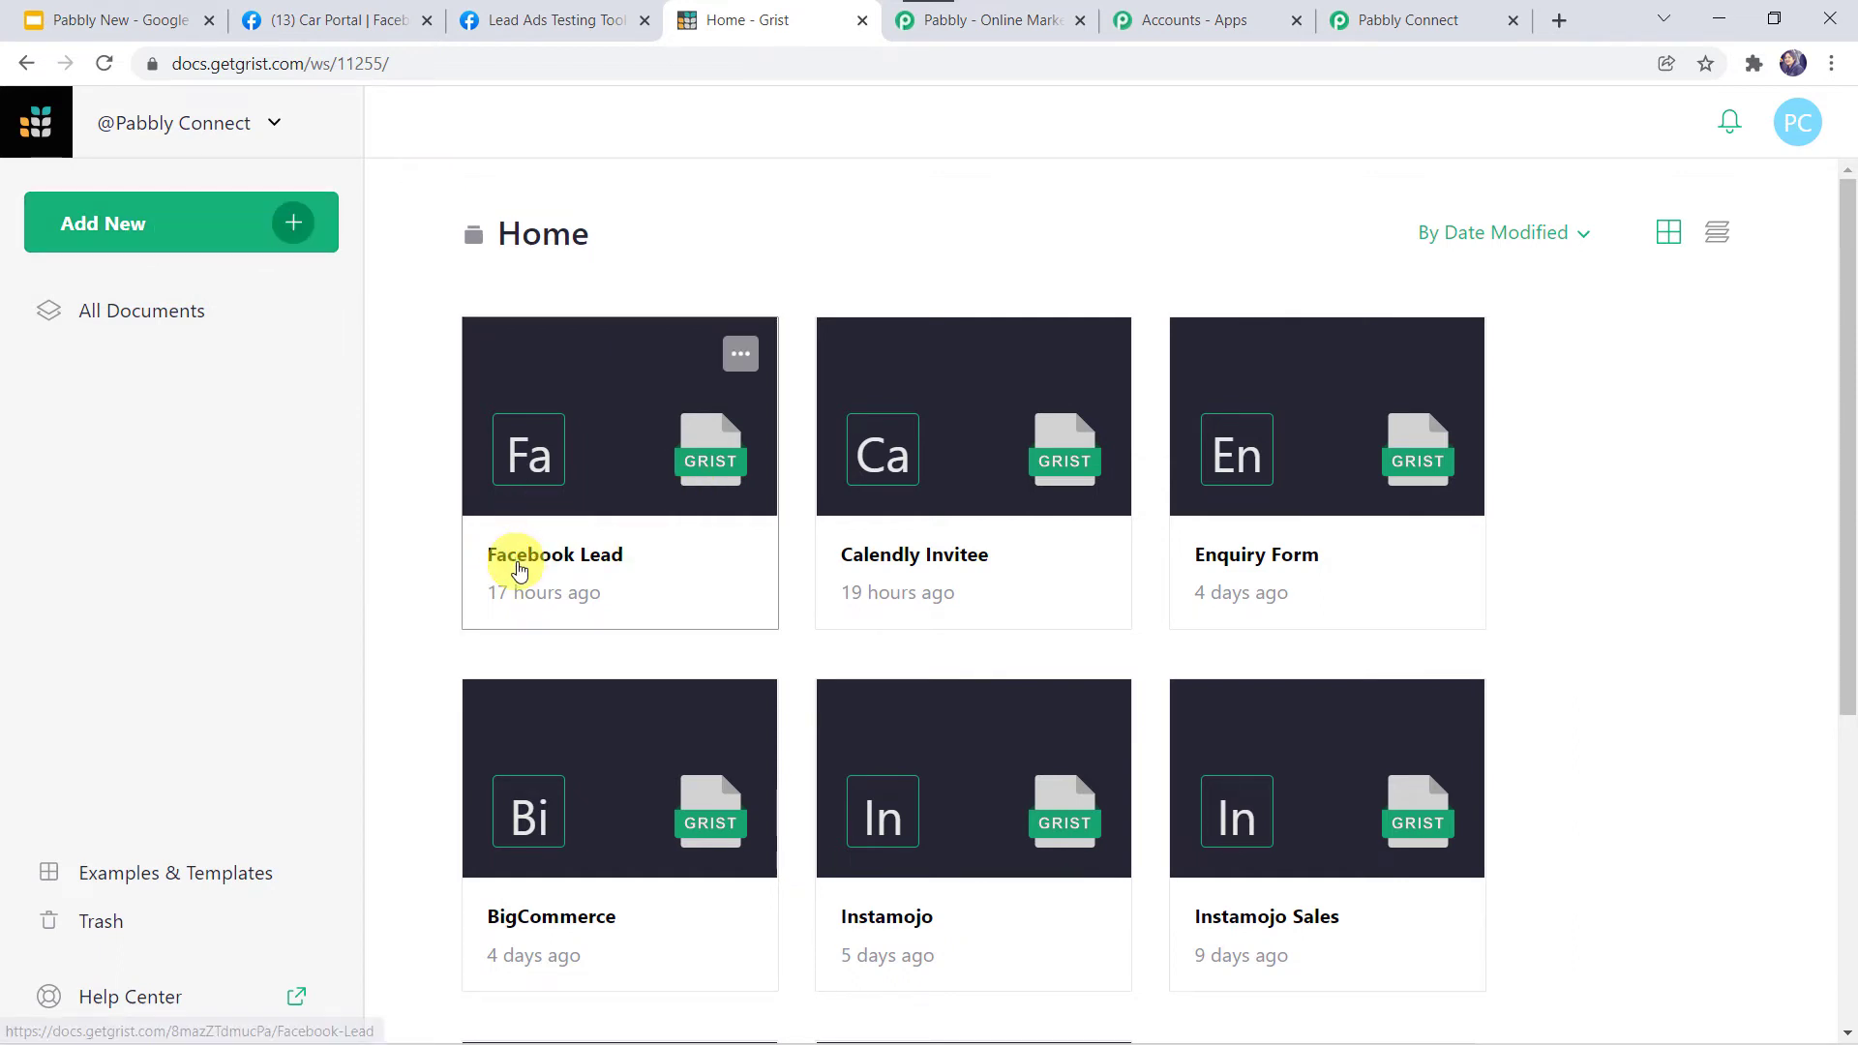
{"action": "left_click", "coordinate": [636, 574]}
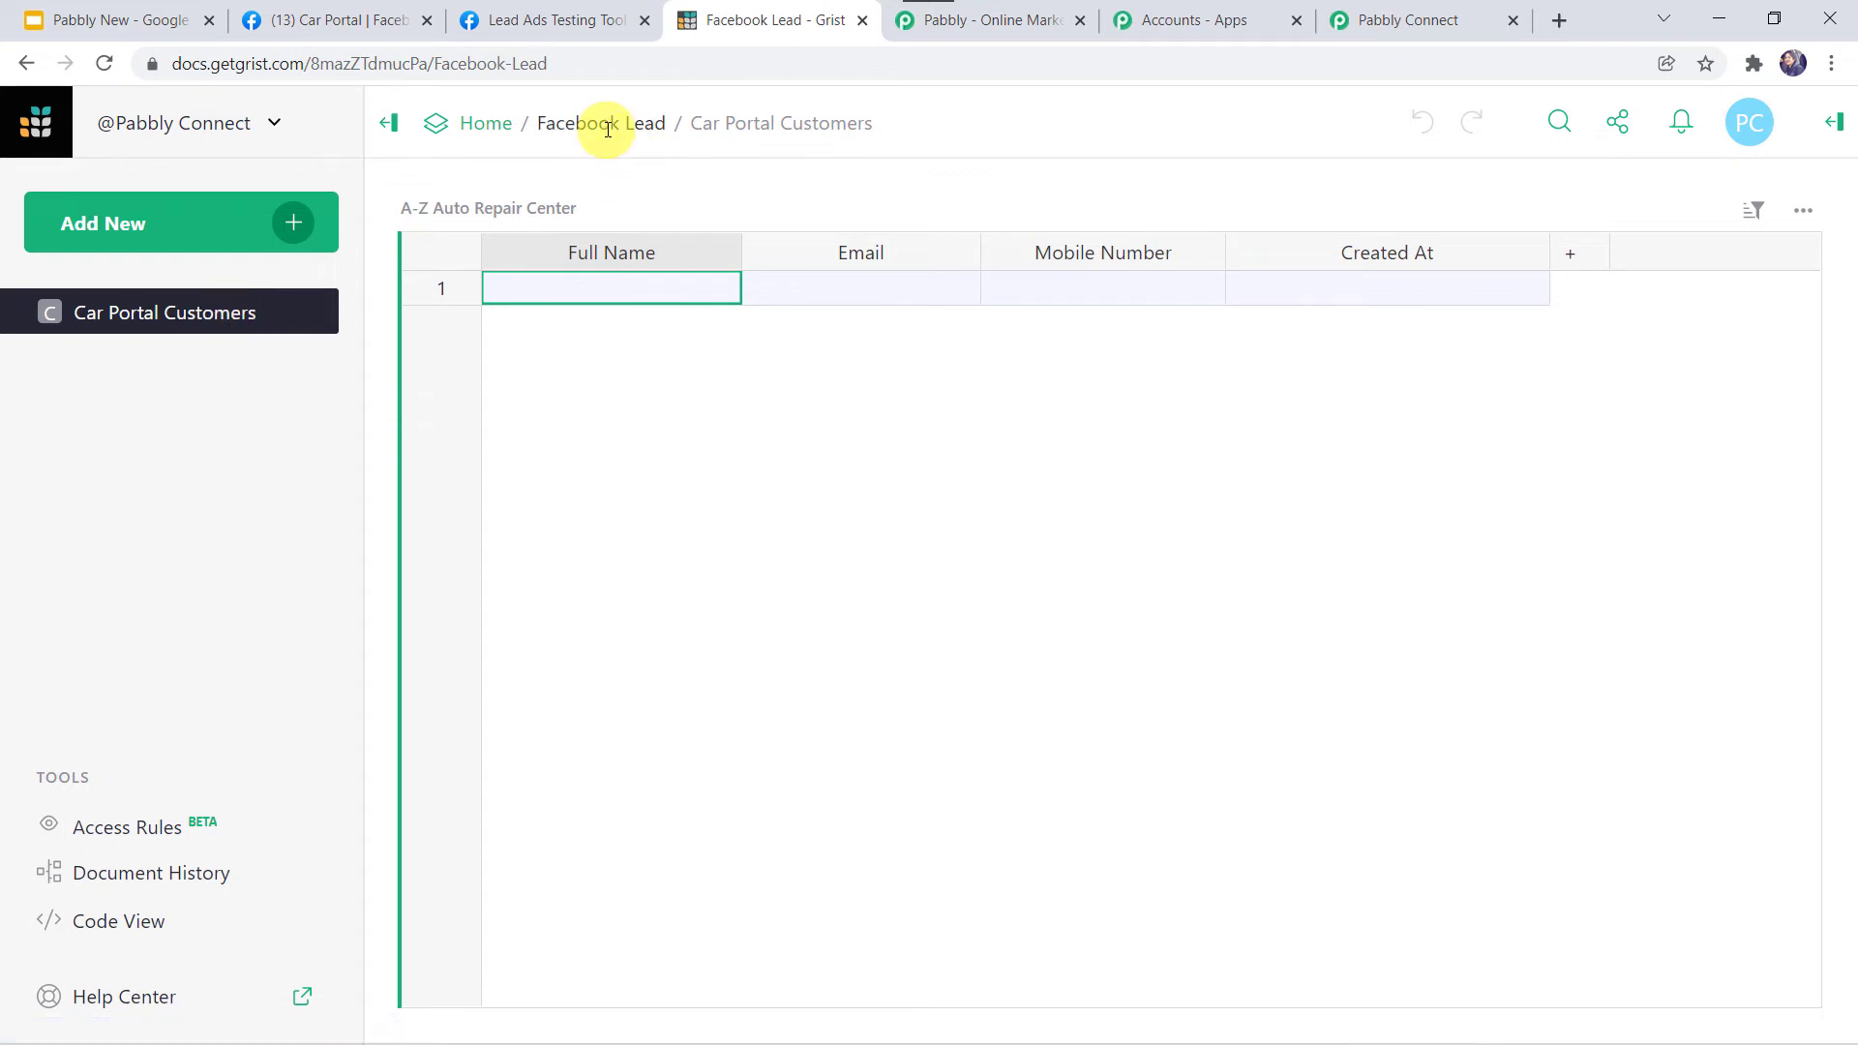
{"action": "left_click", "coordinate": [1408, 20]}
{"action": "scroll", "coordinate": [251, 652], "scroll_direction": "down", "scroll_amount": 2}
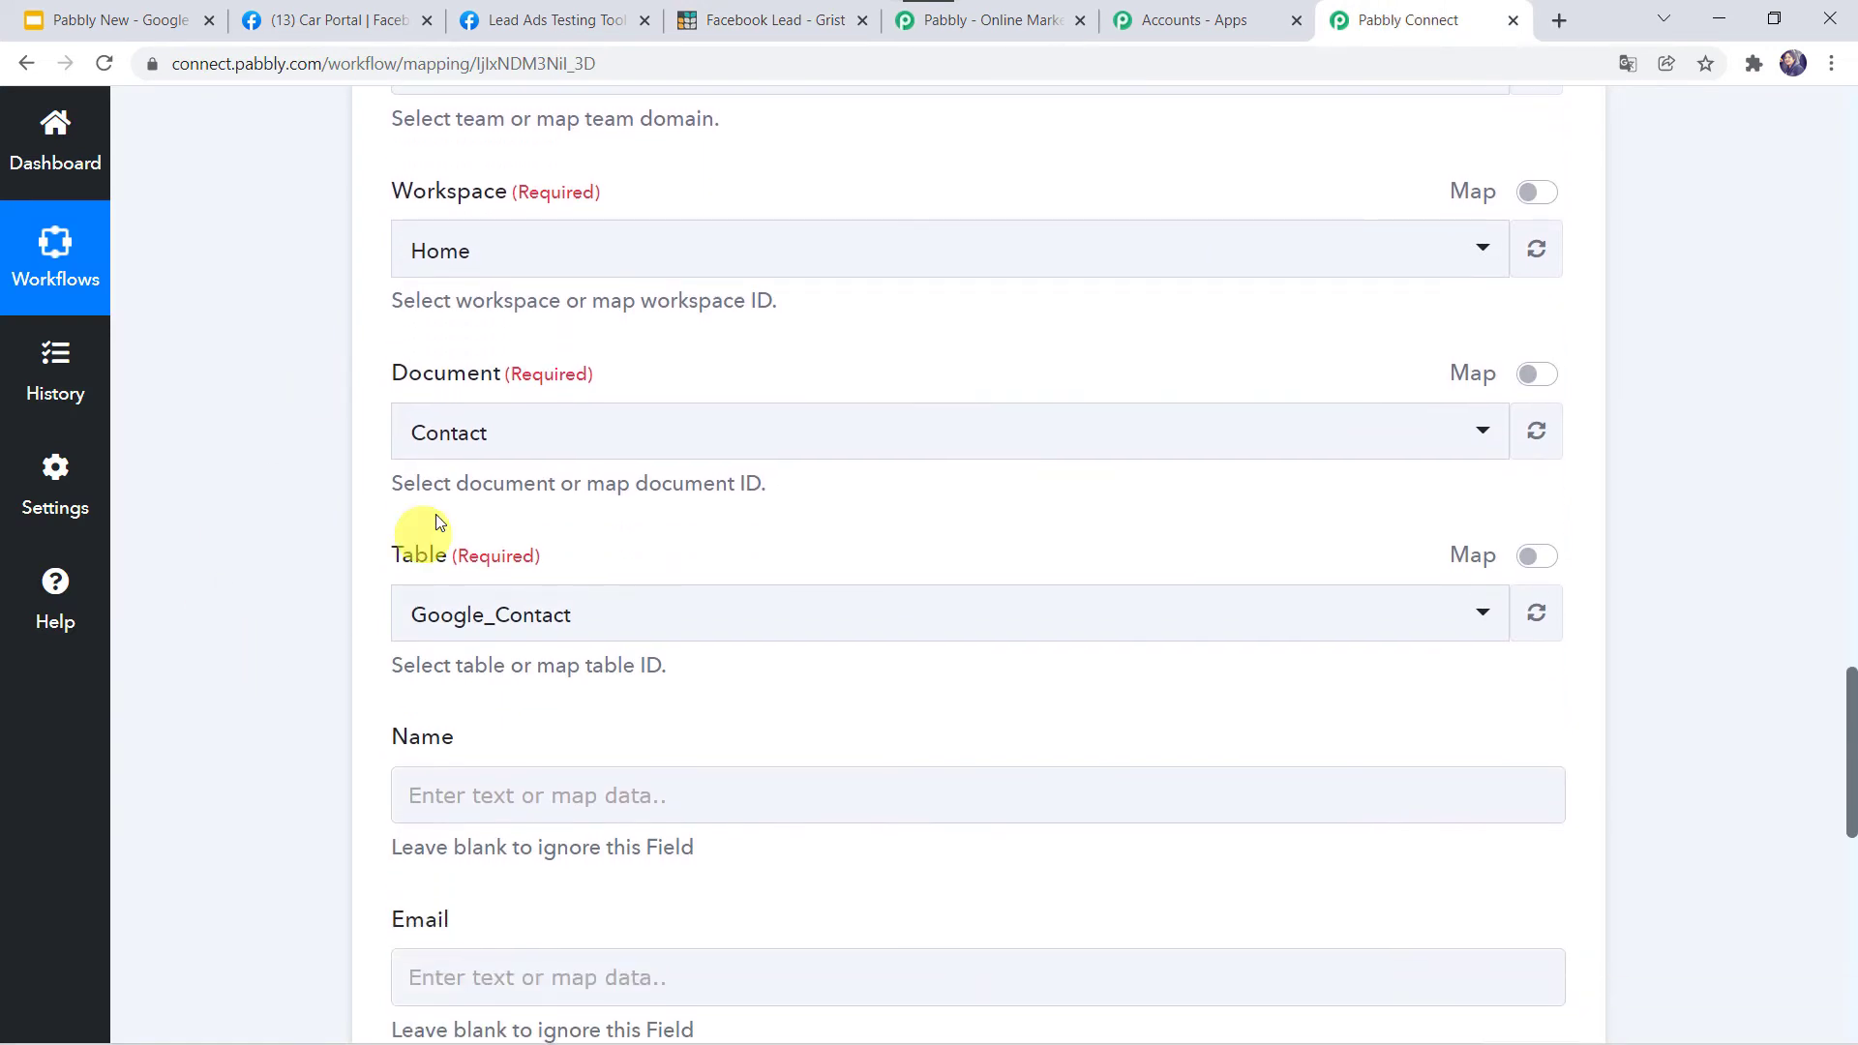
Select the Facebook Lead document and its Car_Portal_Customers table for the Grist action.
{"action": "left_click", "coordinate": [516, 435]}
{"action": "type", "text": "fa"}
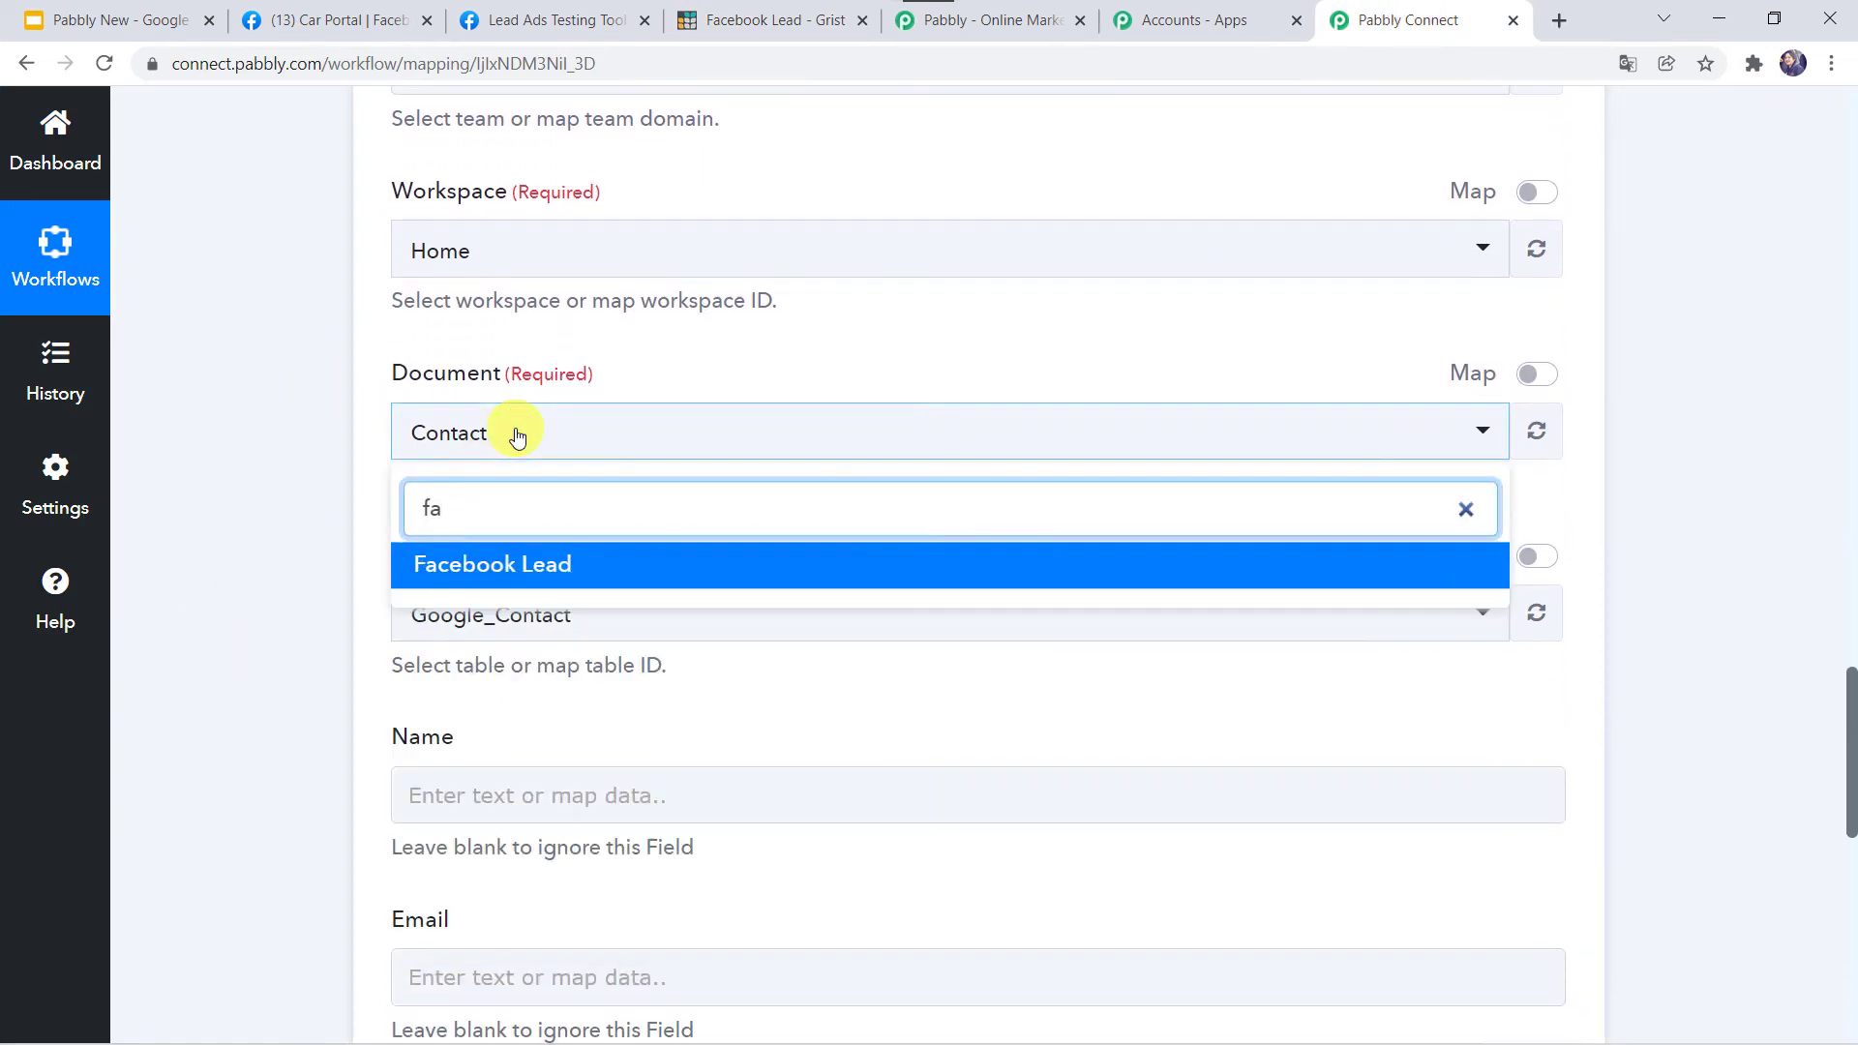
{"action": "left_click", "coordinate": [508, 567]}
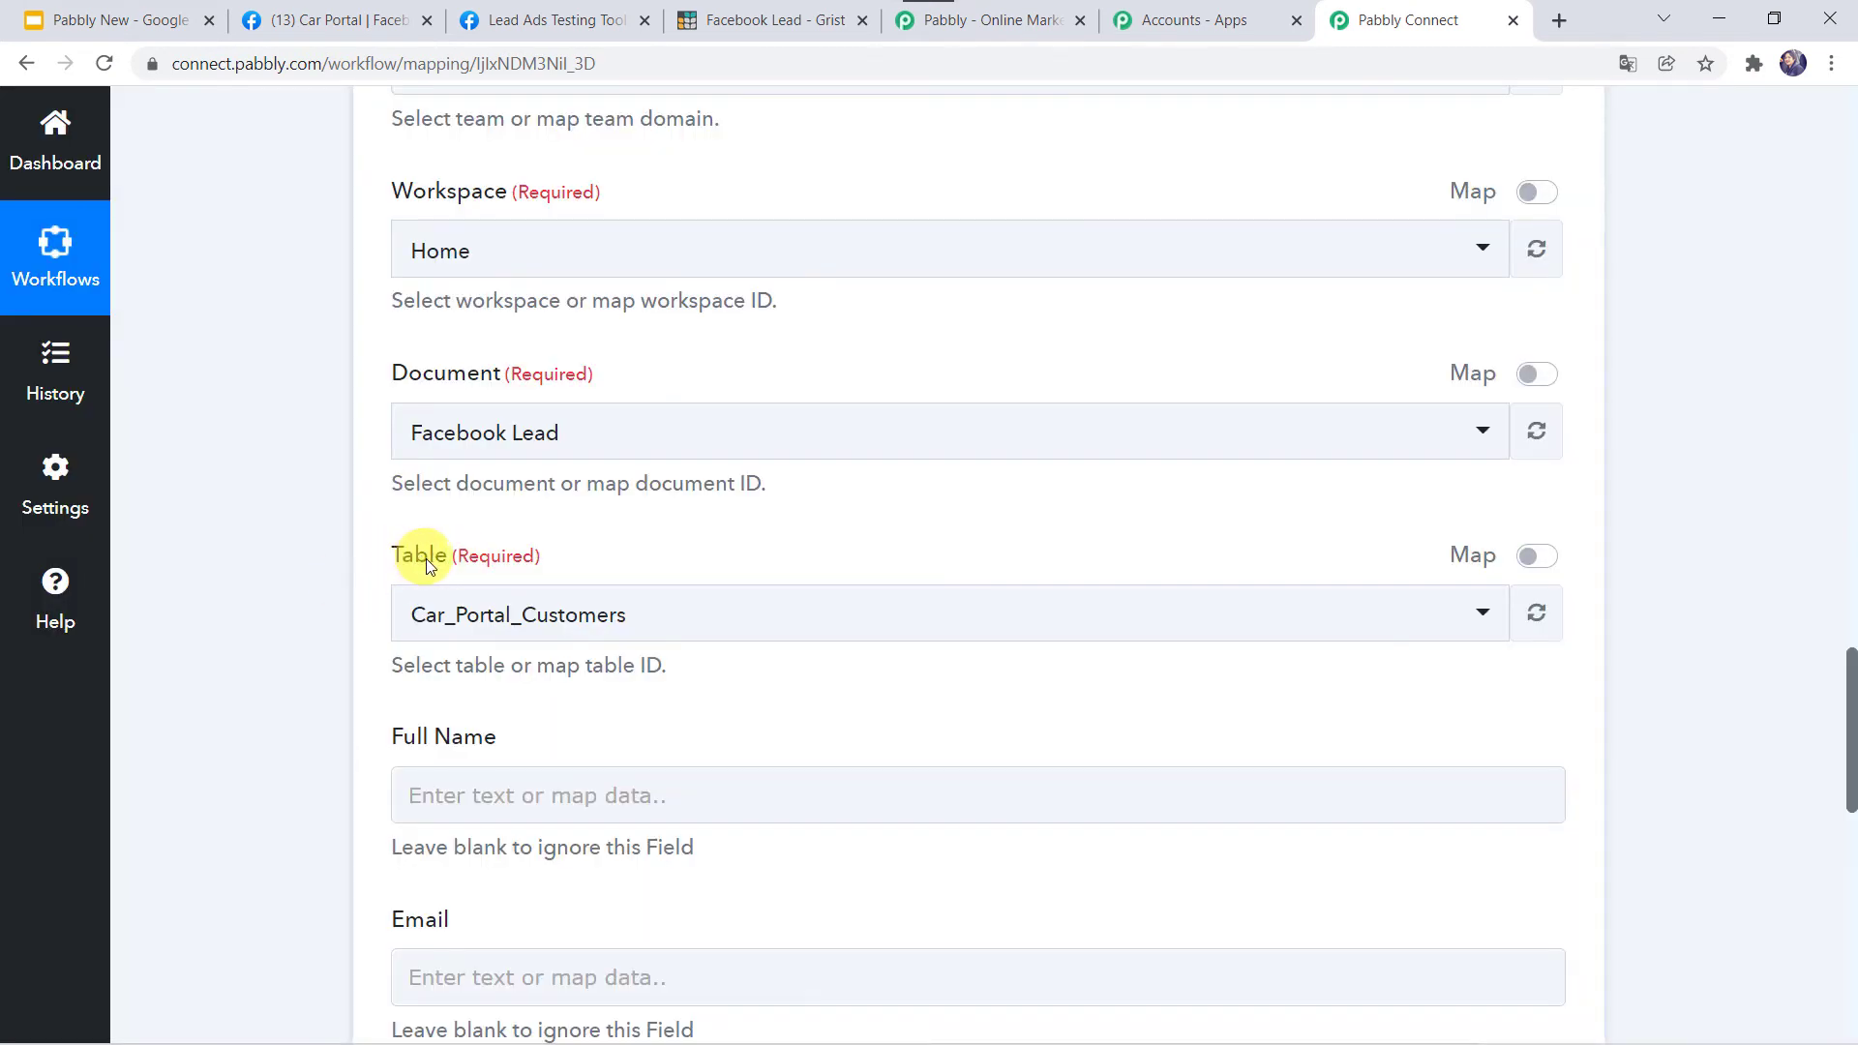
{"action": "left_click", "coordinate": [561, 625]}
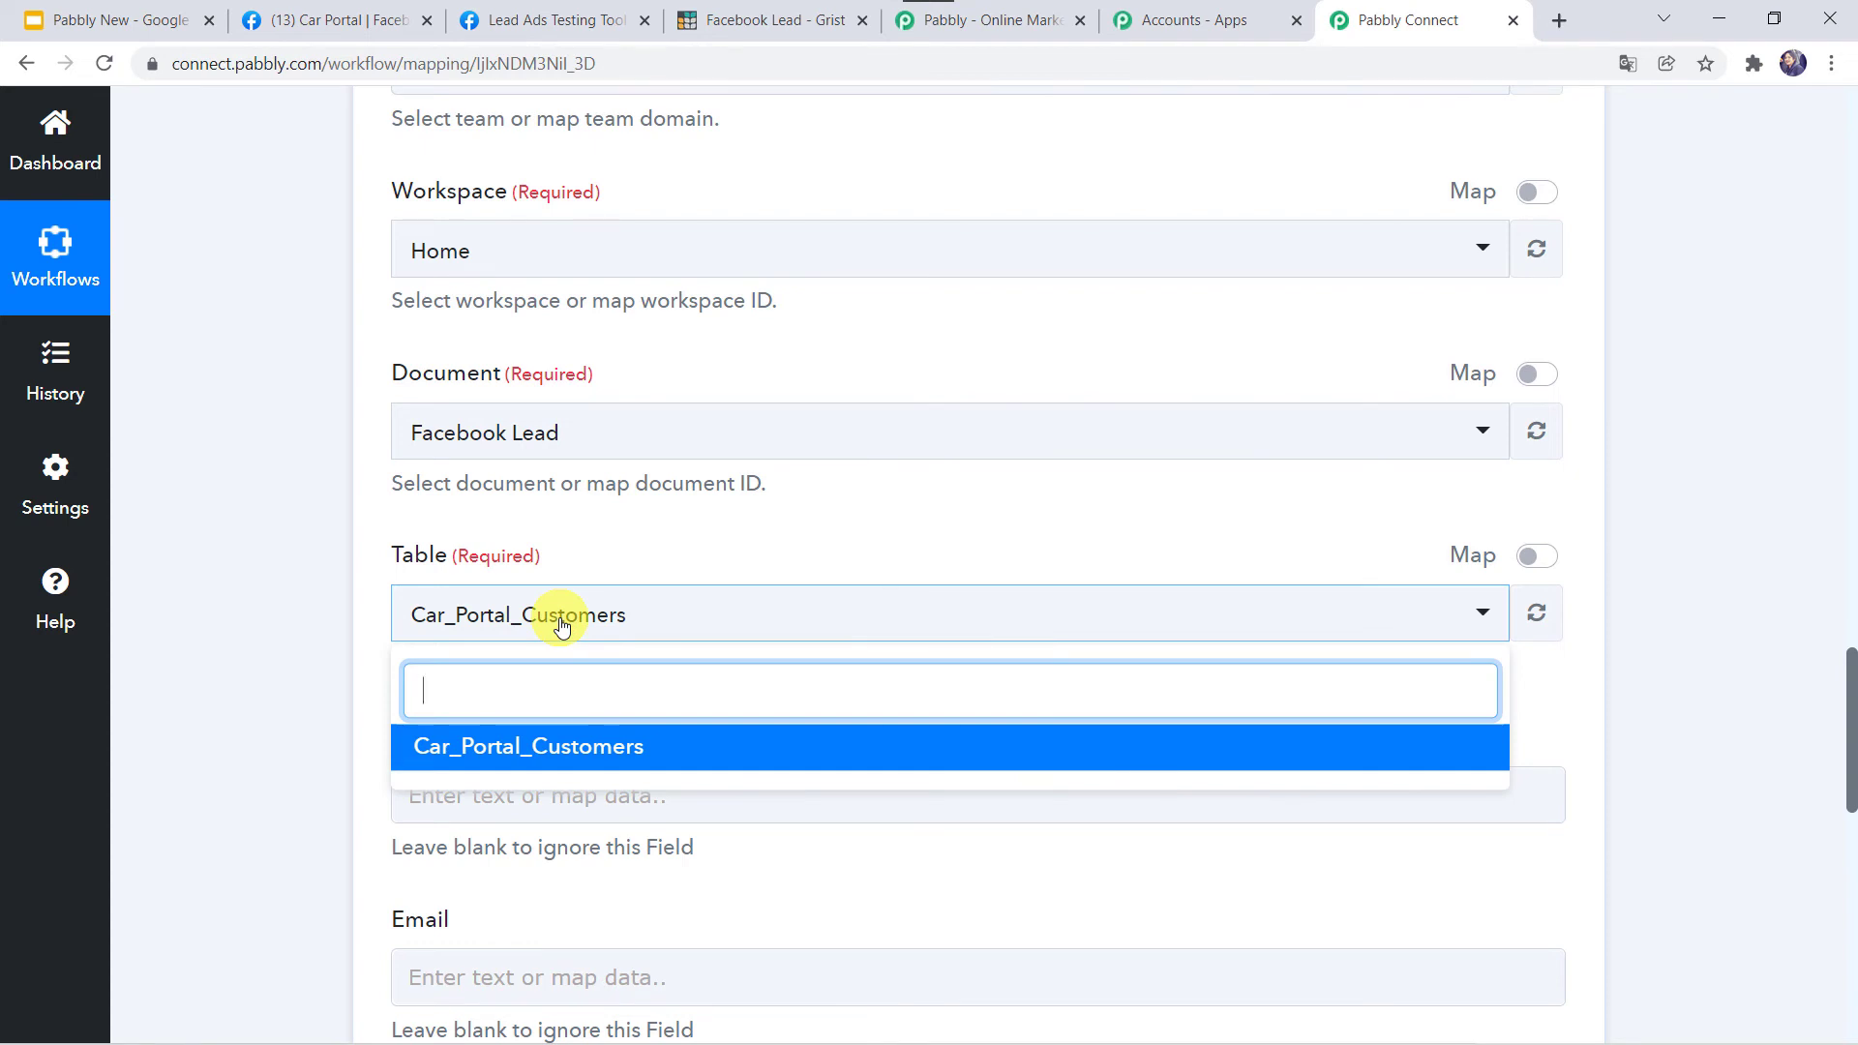
{"action": "left_click", "coordinate": [492, 746]}
{"action": "scroll", "coordinate": [302, 730], "scroll_direction": "down", "scroll_amount": 3}
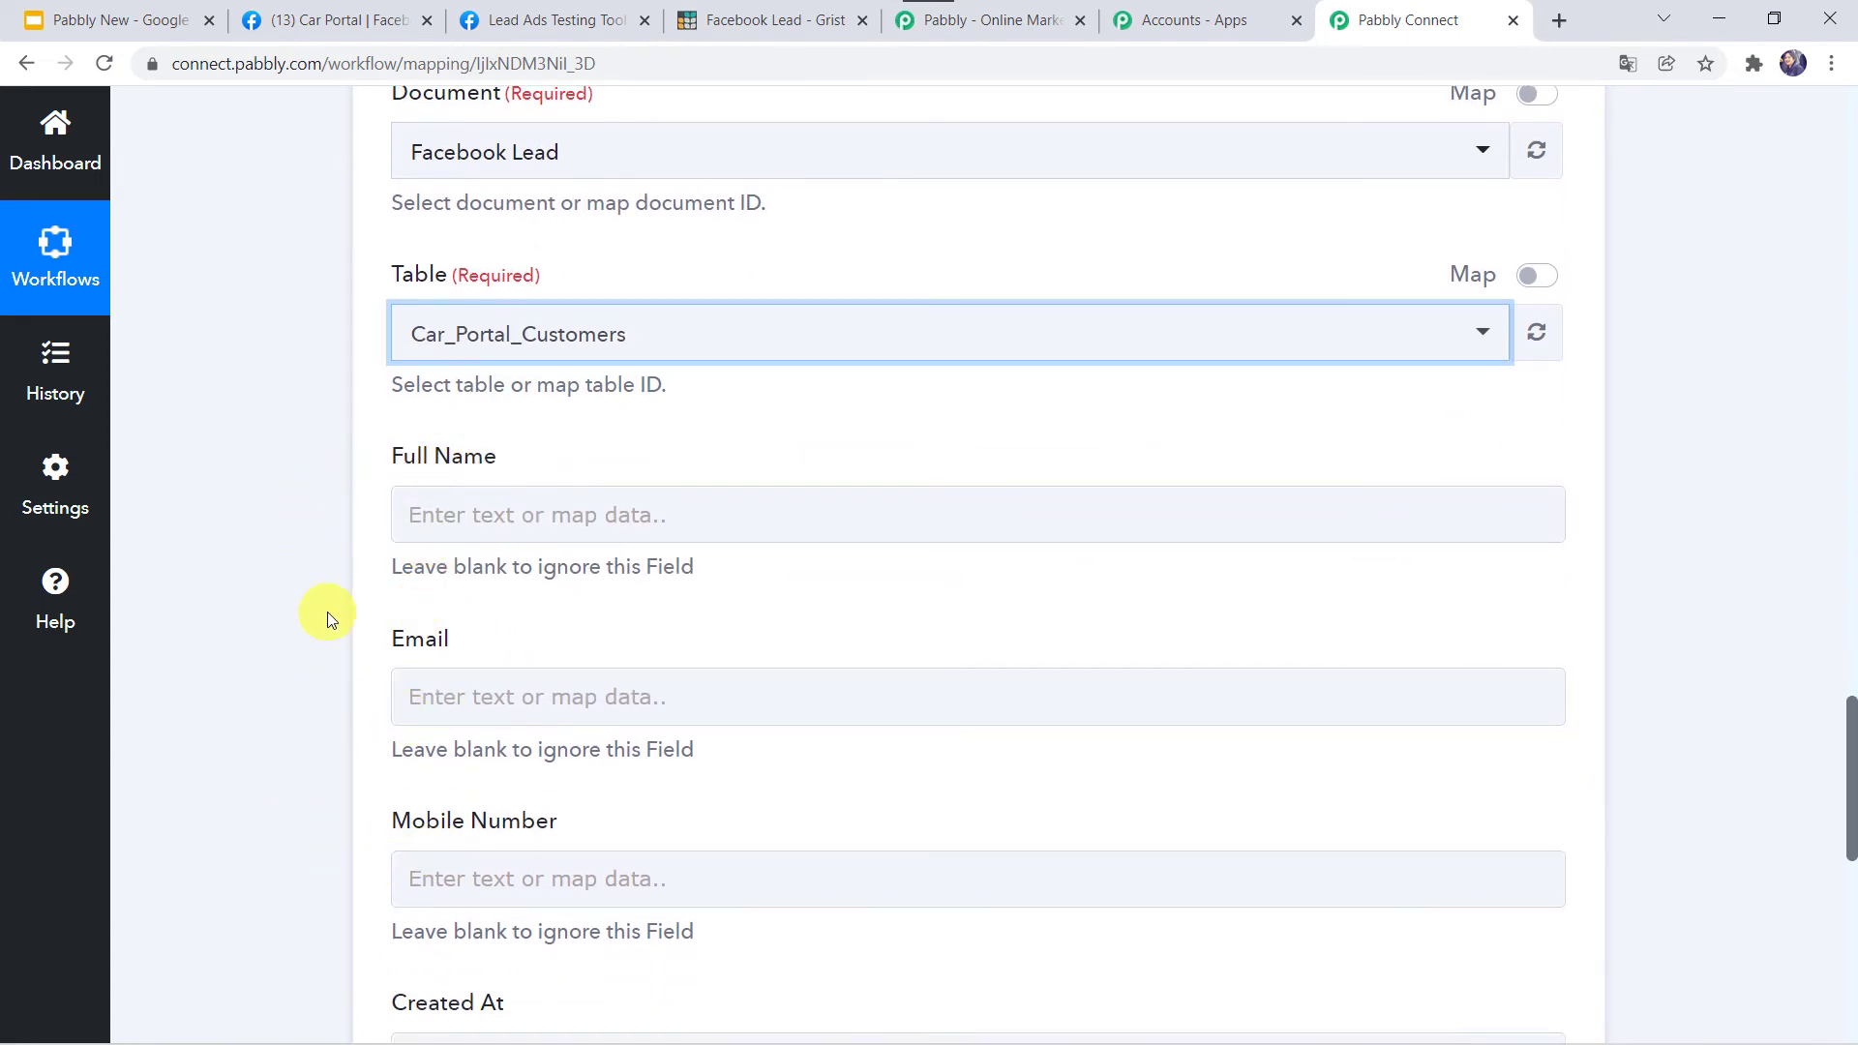
Compare the Car Portal Customers columns in Grist with the Facebook lead response in Pabbly Connect.
{"action": "left_click", "coordinate": [750, 19]}
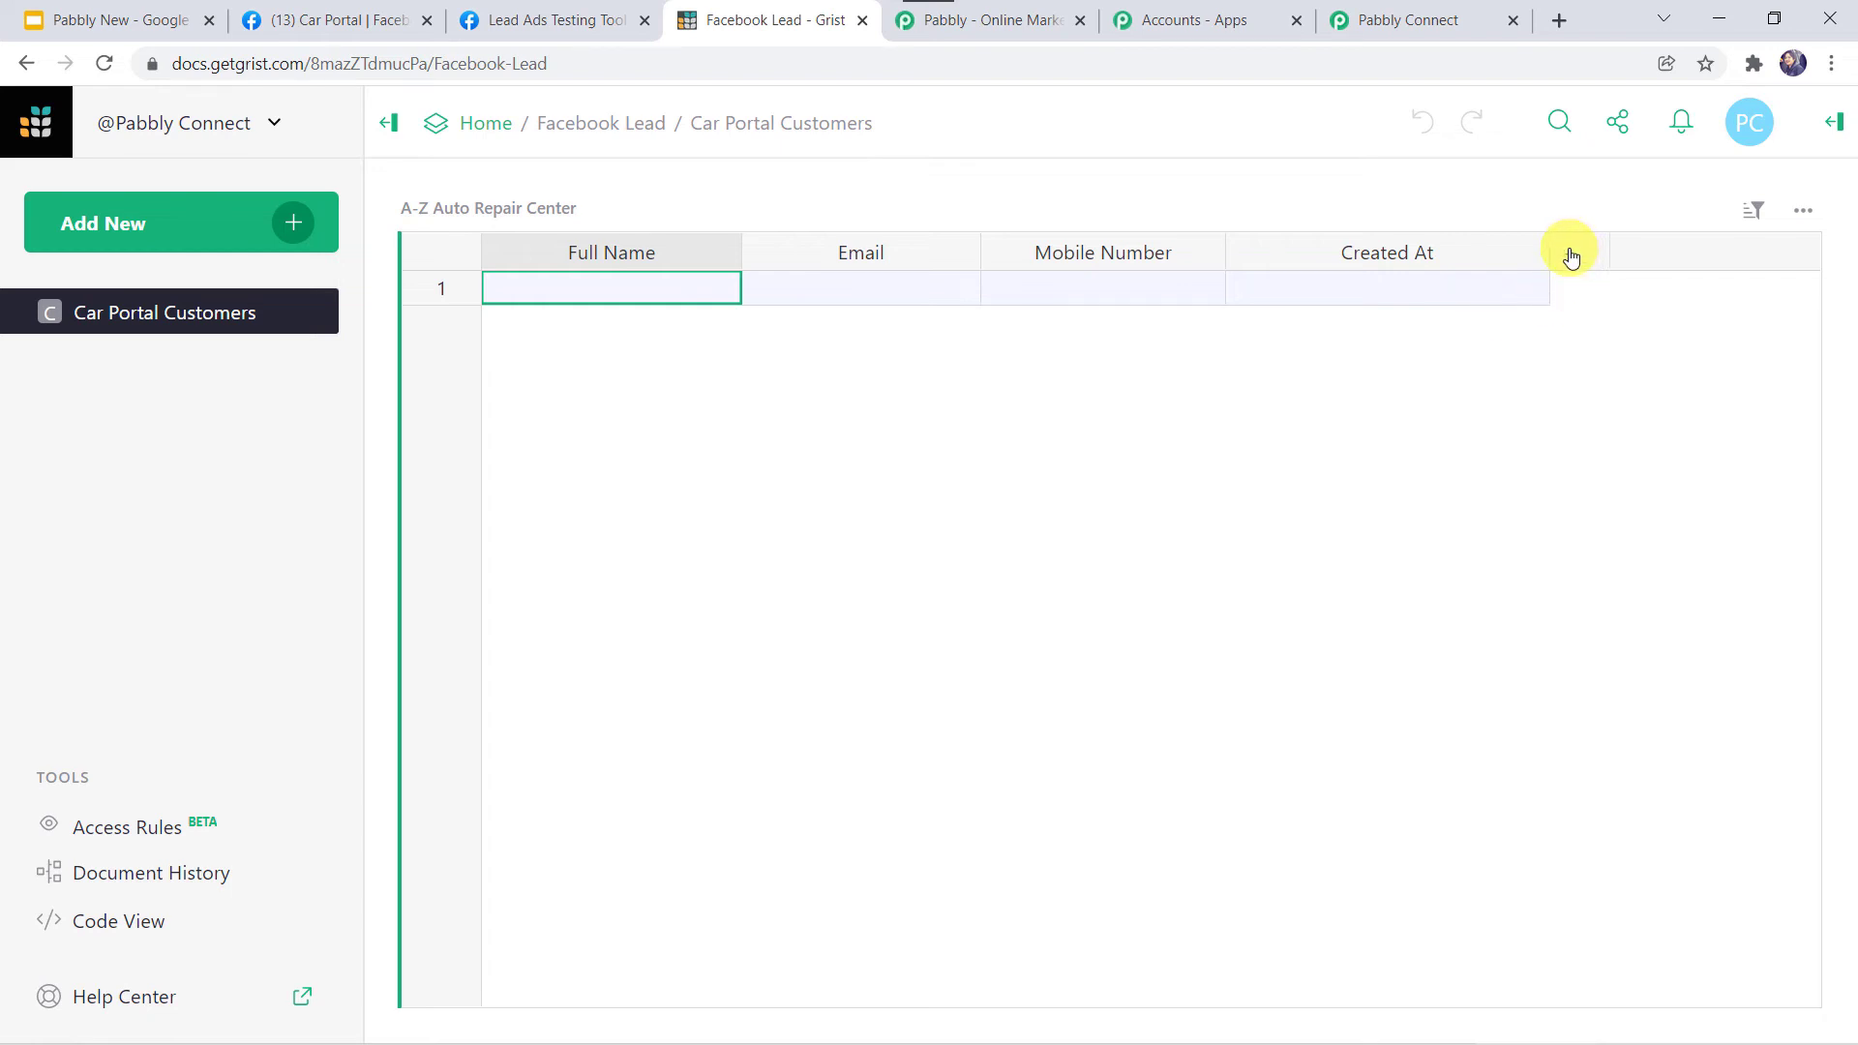
{"action": "left_click", "coordinate": [1401, 21]}
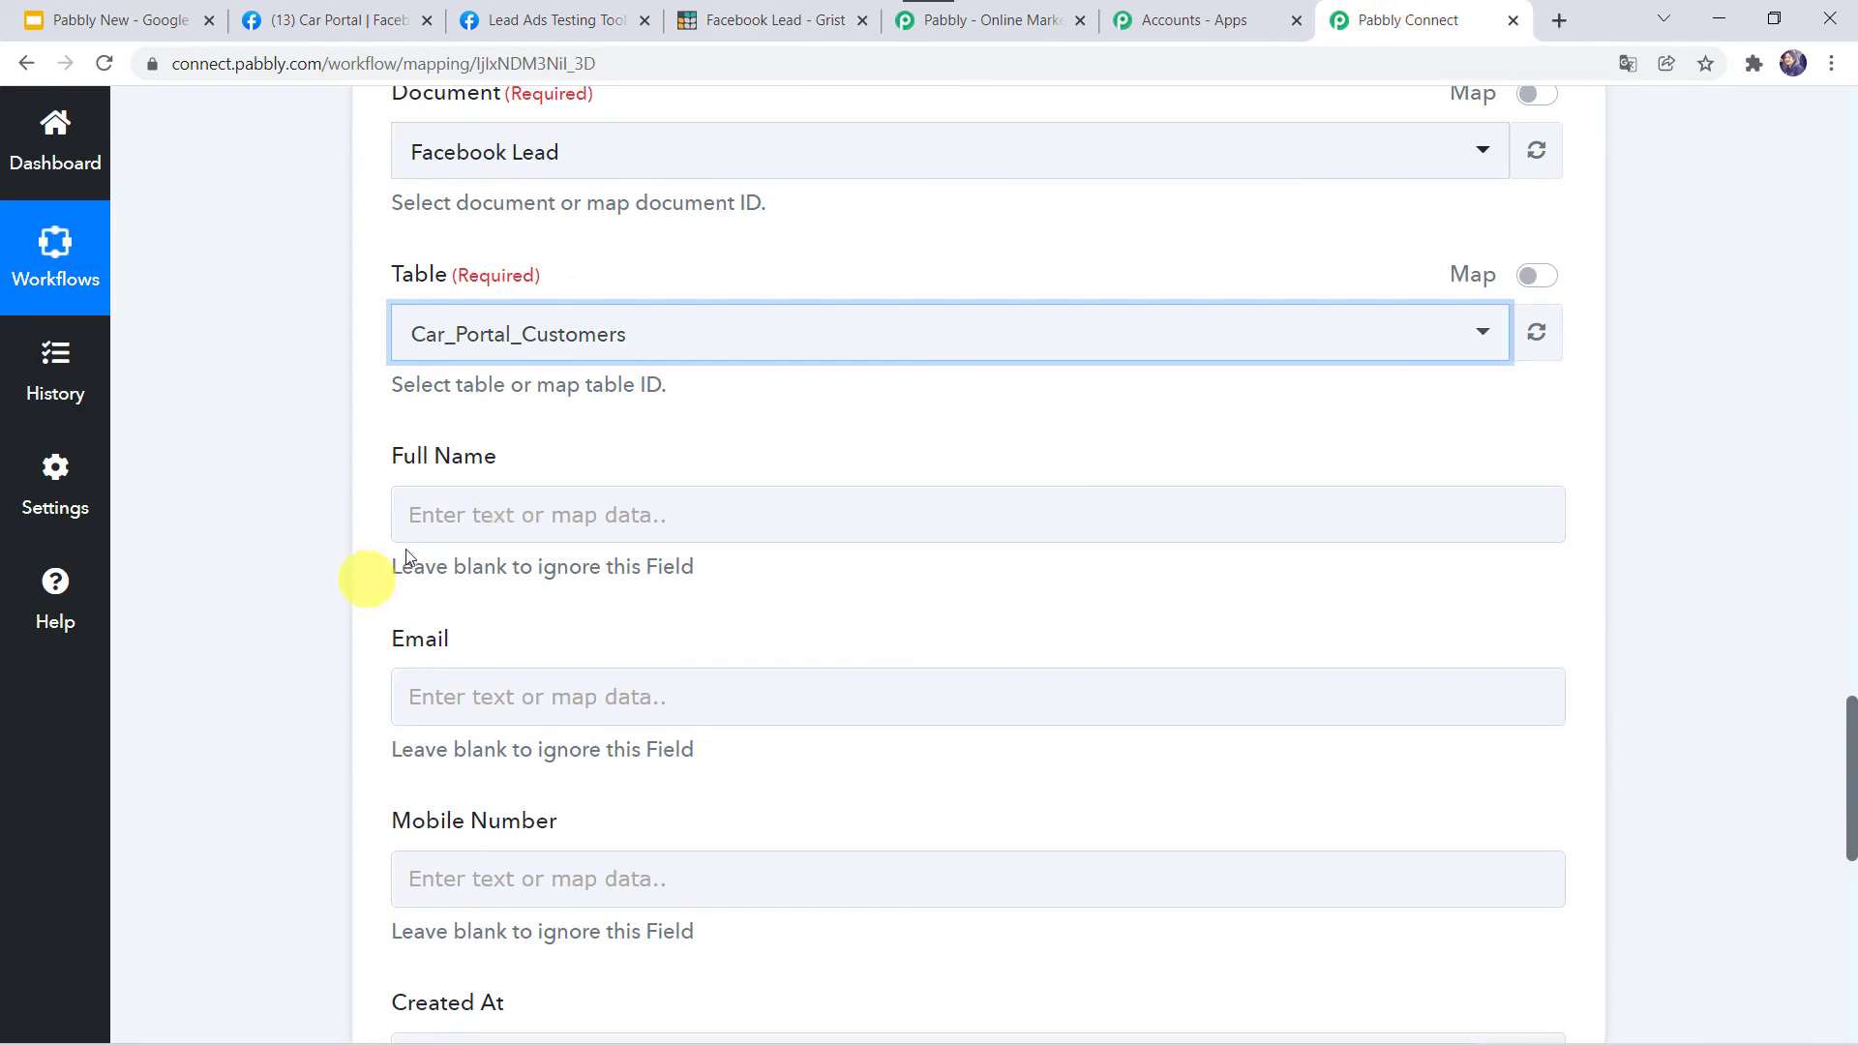
{"action": "scroll", "coordinate": [304, 536], "scroll_direction": "up", "scroll_amount": 15}
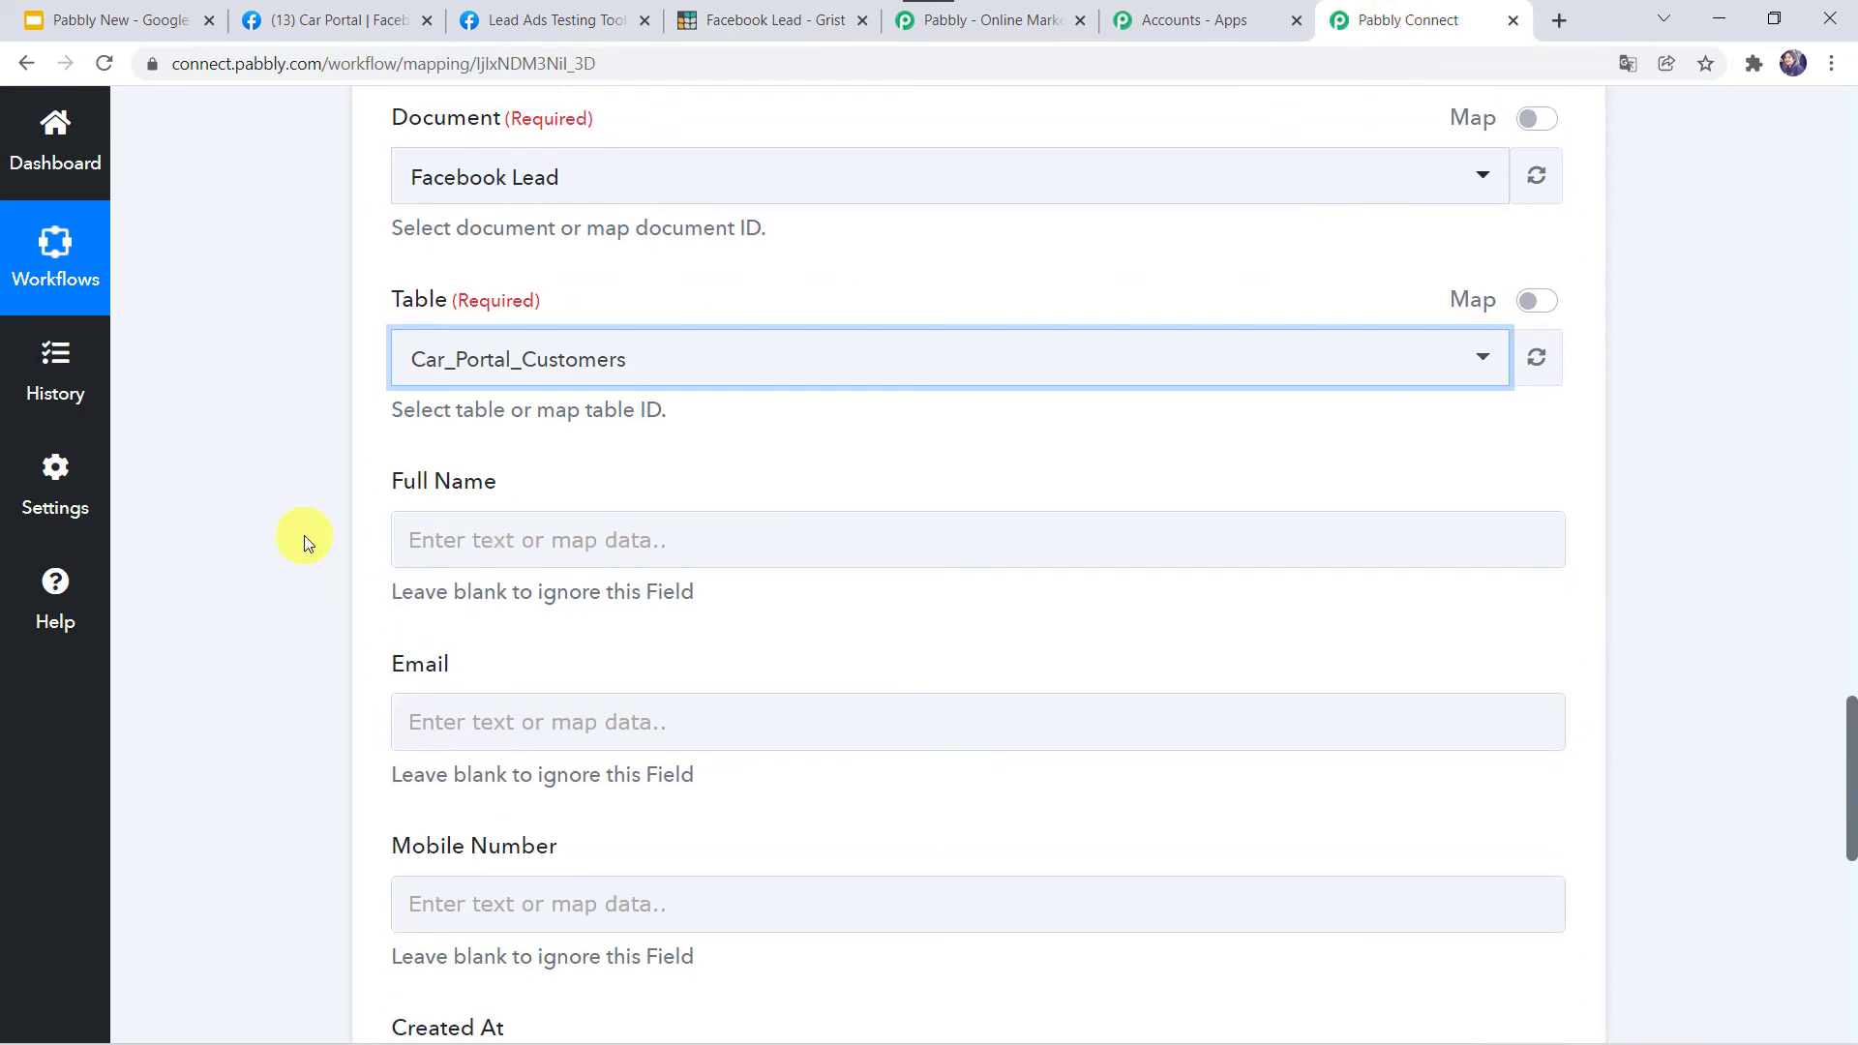
{"action": "scroll", "coordinate": [304, 536], "scroll_direction": "up", "scroll_amount": 3}
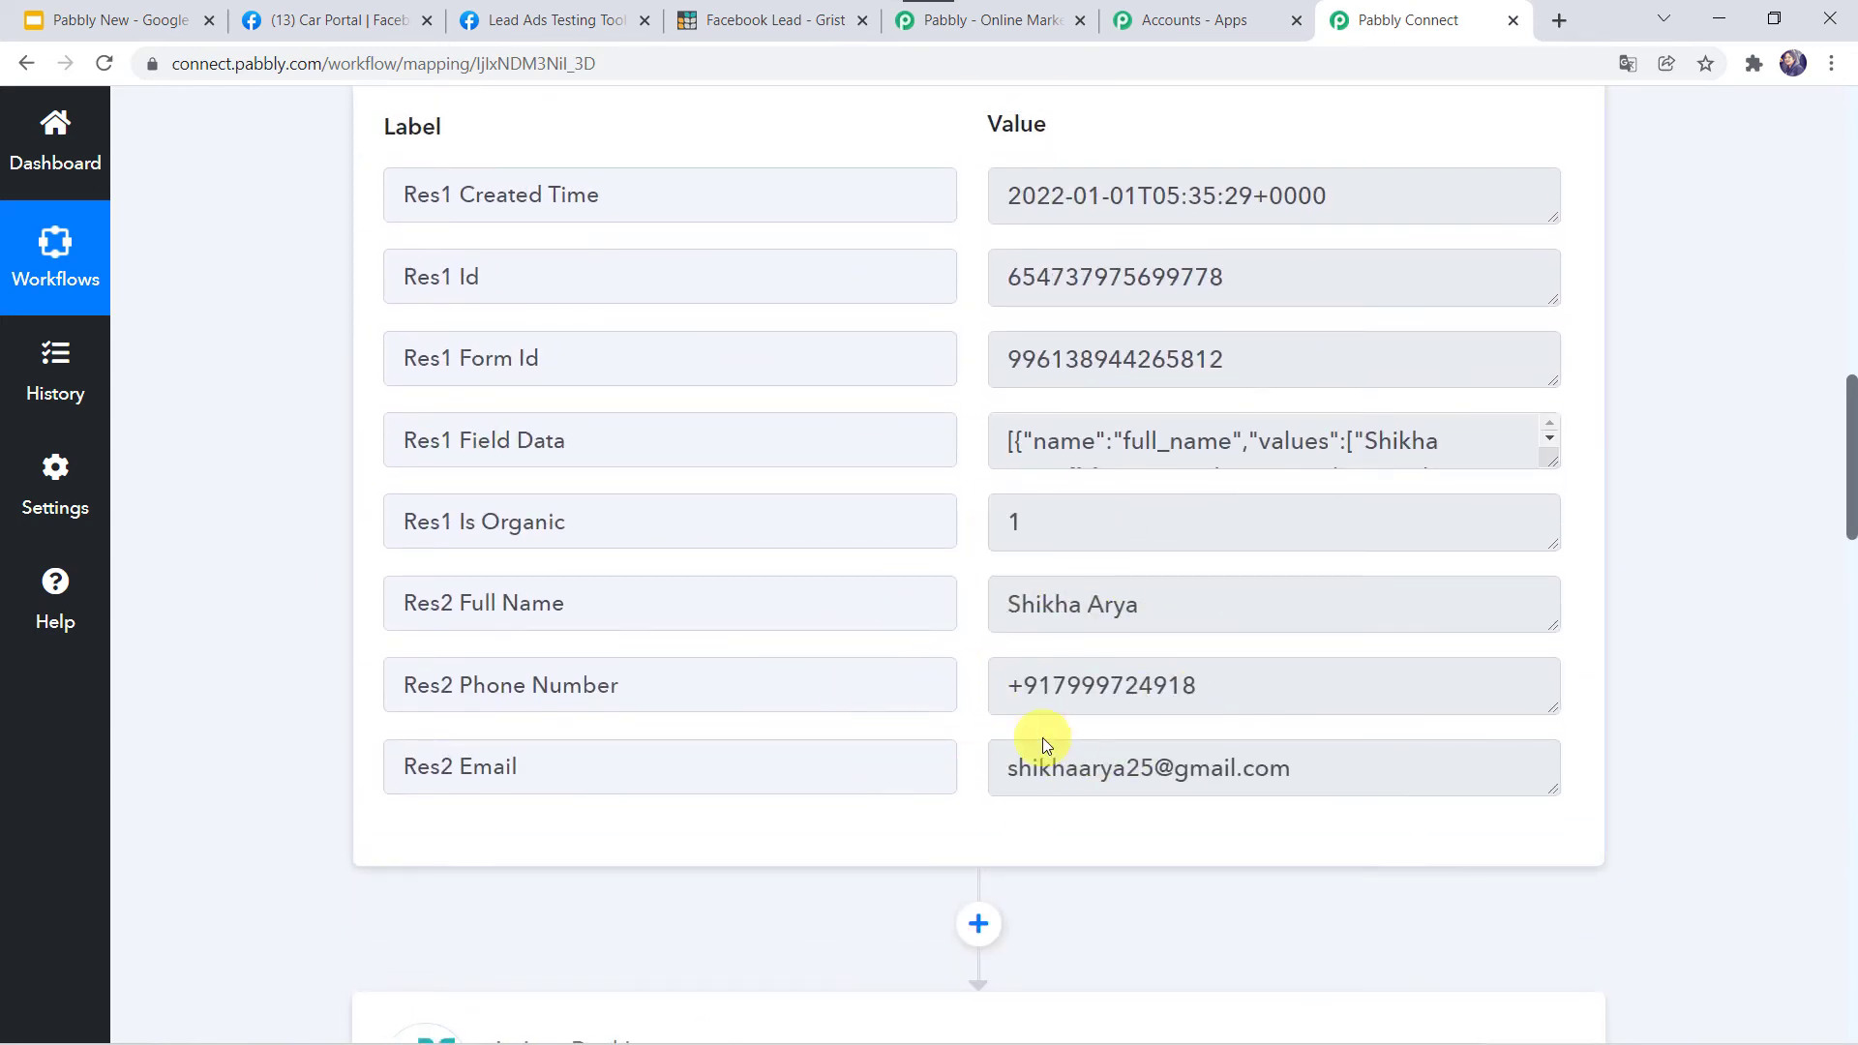
{"action": "scroll", "coordinate": [189, 924], "scroll_direction": "down", "scroll_amount": 15}
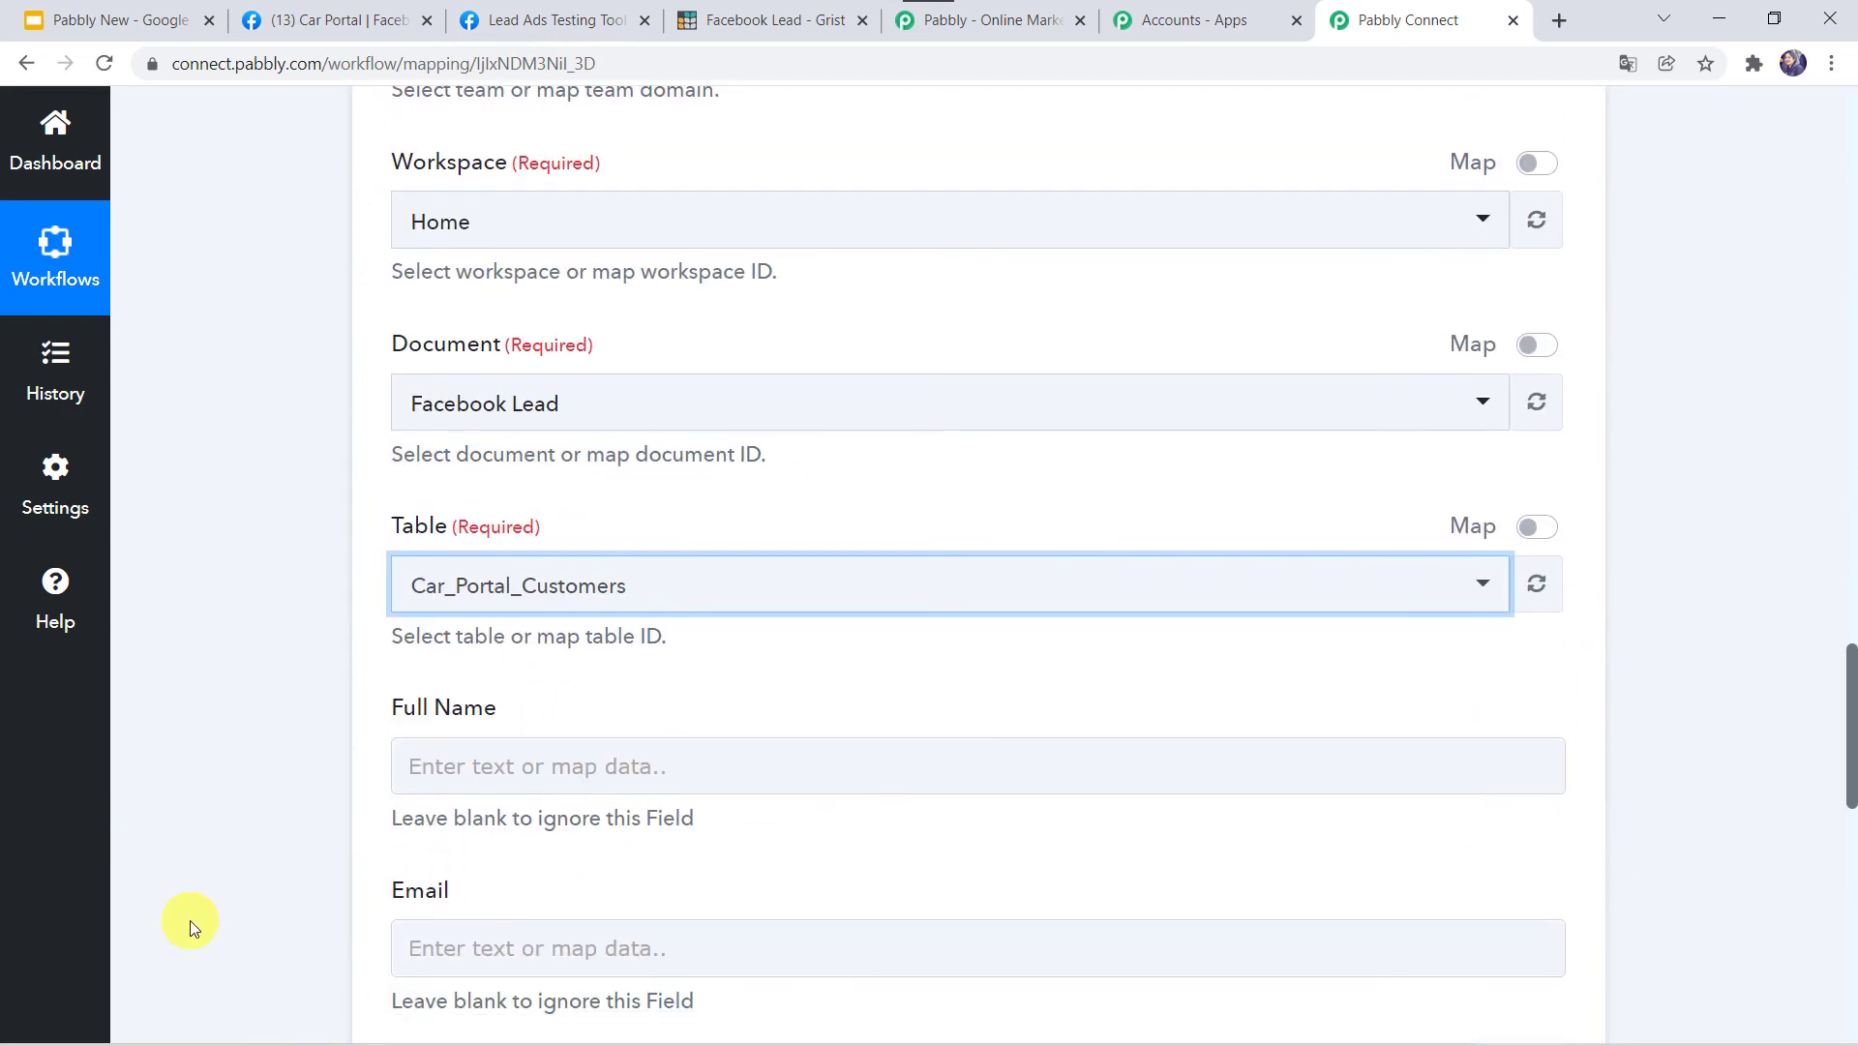
{"action": "scroll", "coordinate": [189, 924], "scroll_direction": "down", "scroll_amount": 4}
Map the lead's full name into Full Name and Res2 Email into Email.
{"action": "left_click", "coordinate": [449, 398]}
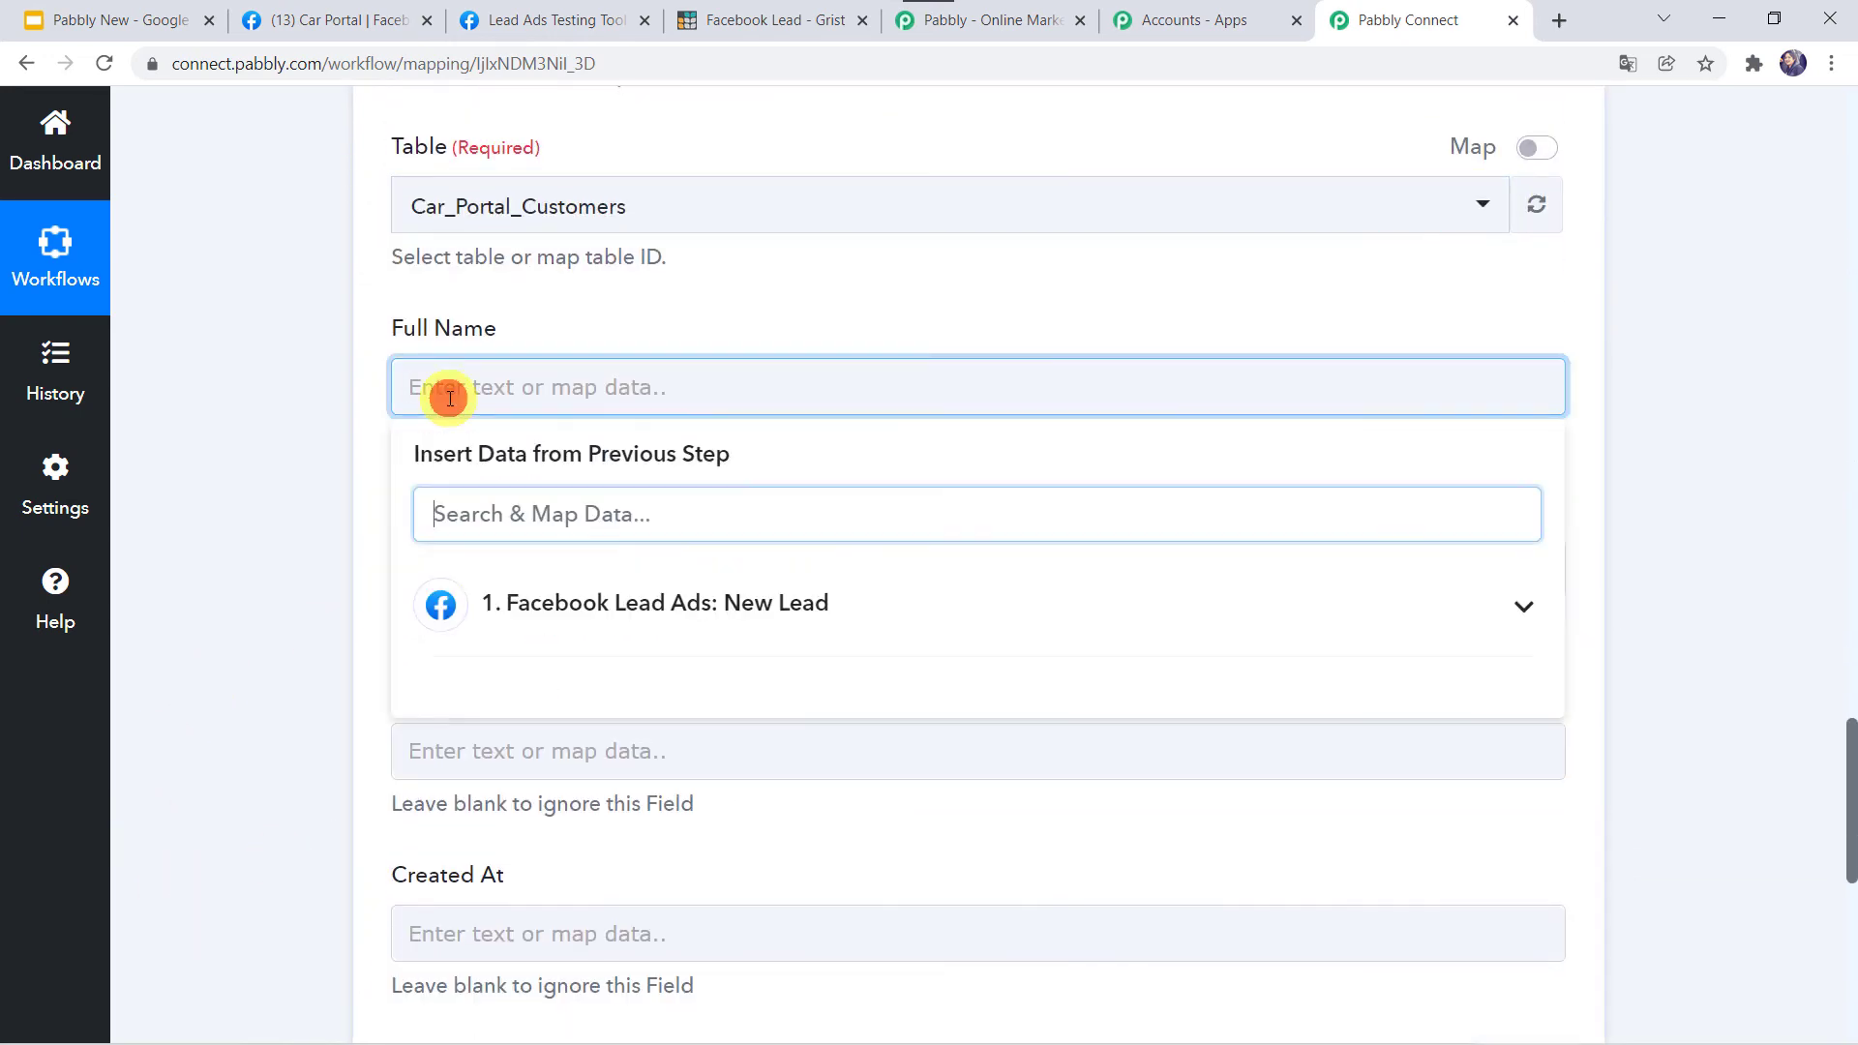
{"action": "left_click", "coordinate": [589, 598]}
{"action": "scroll", "coordinate": [584, 601], "scroll_direction": "down", "scroll_amount": 1}
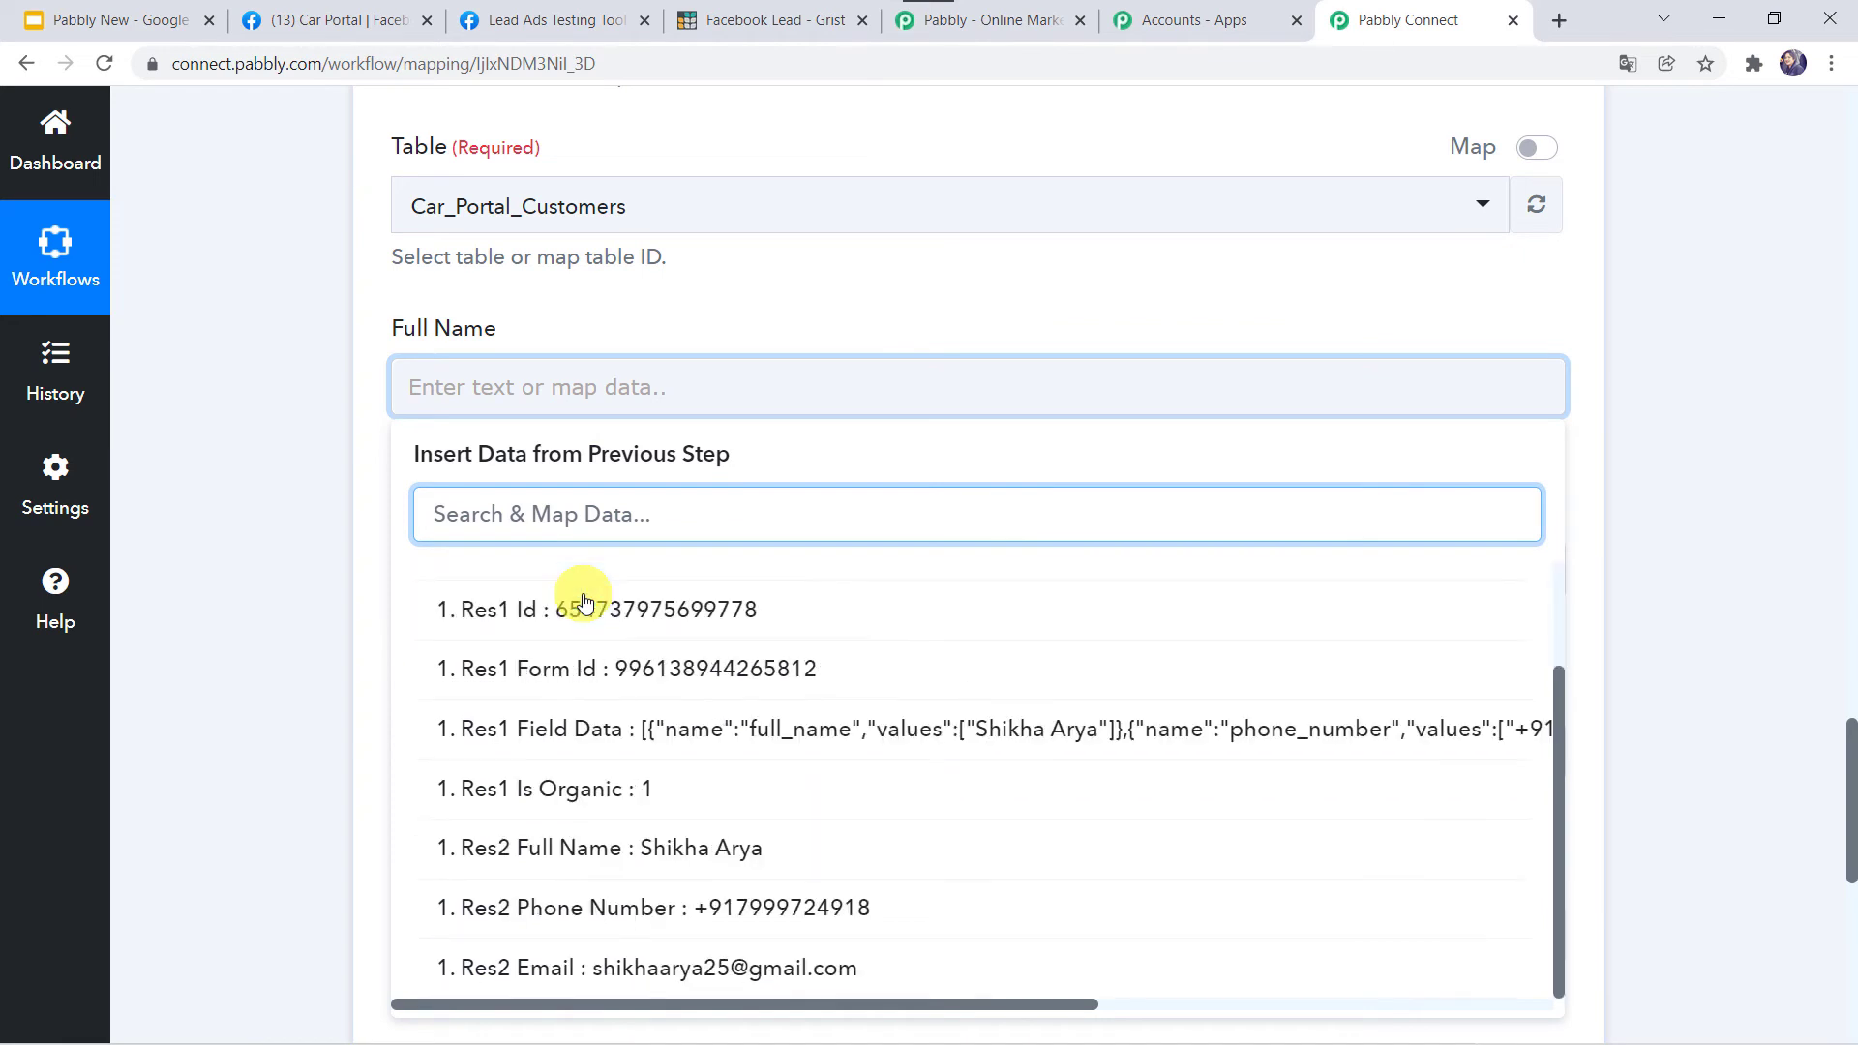
{"action": "left_click", "coordinate": [637, 853]}
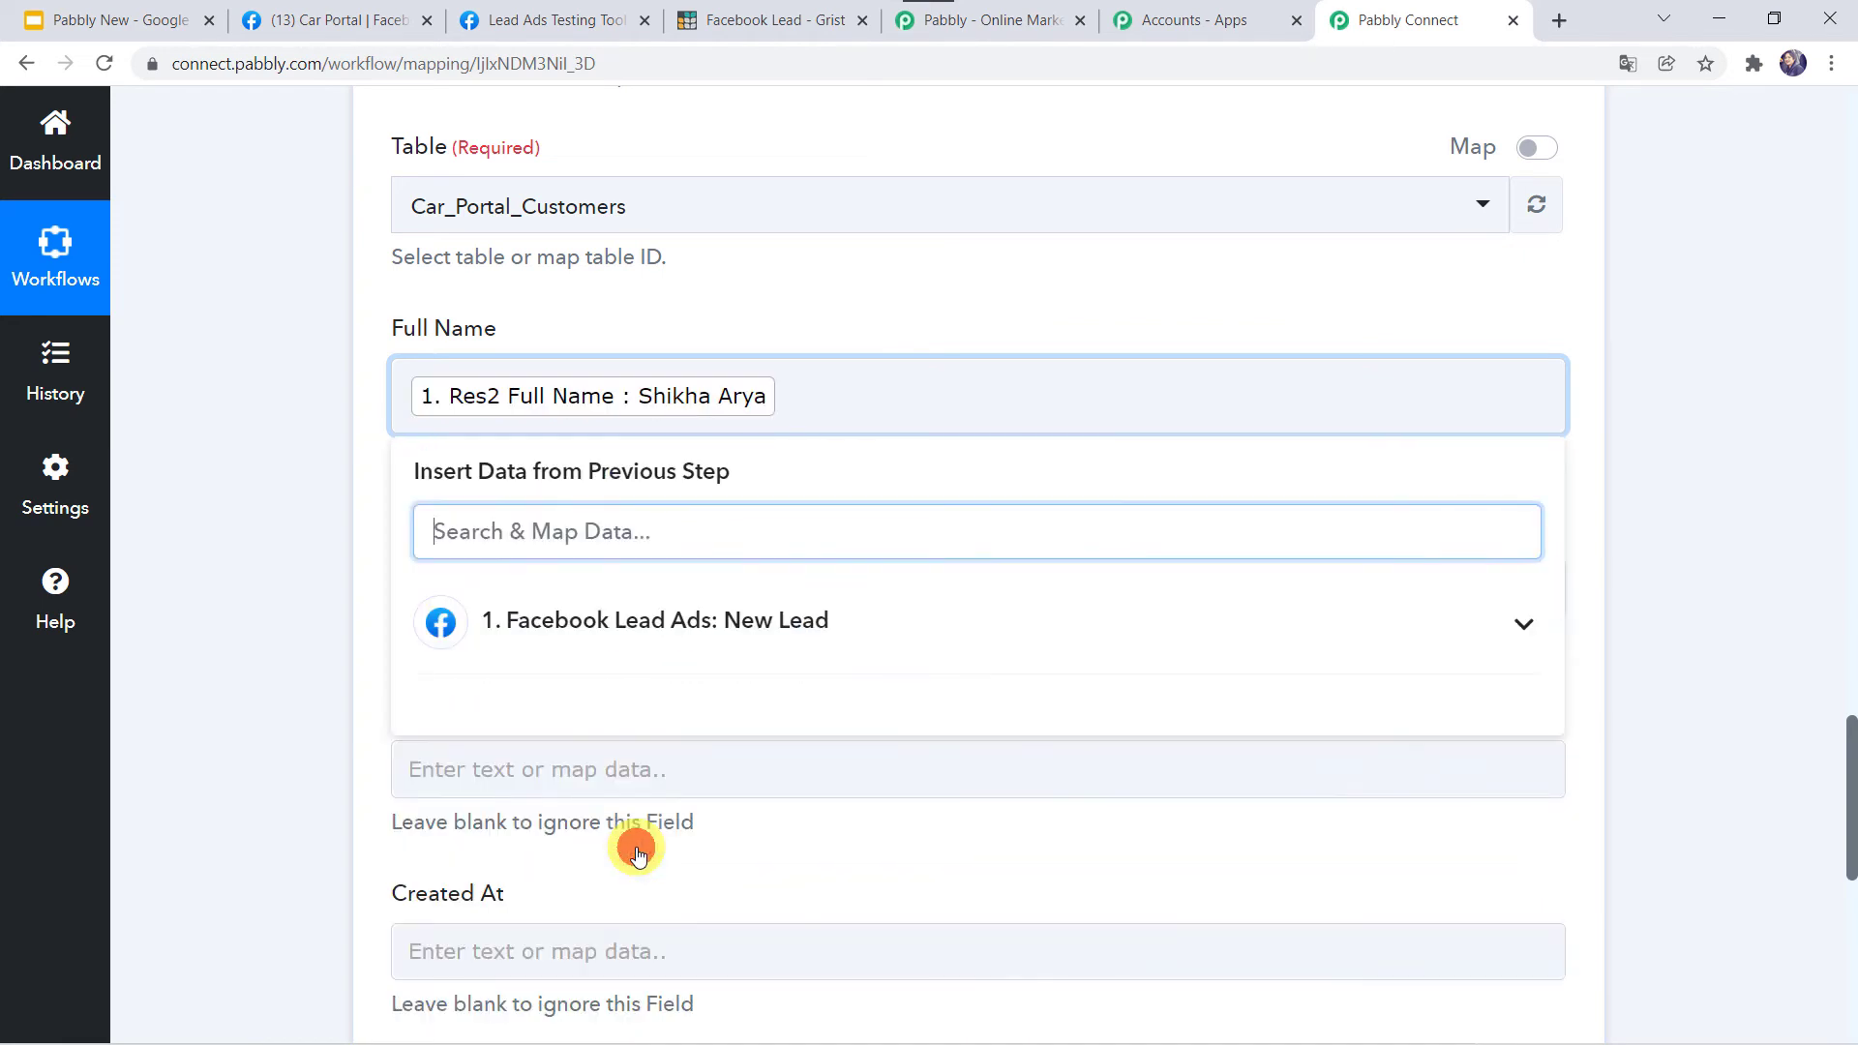
{"action": "left_click", "coordinate": [322, 706]}
{"action": "scroll", "coordinate": [532, 510], "scroll_direction": "down", "scroll_amount": 2}
{"action": "left_click", "coordinate": [469, 419]}
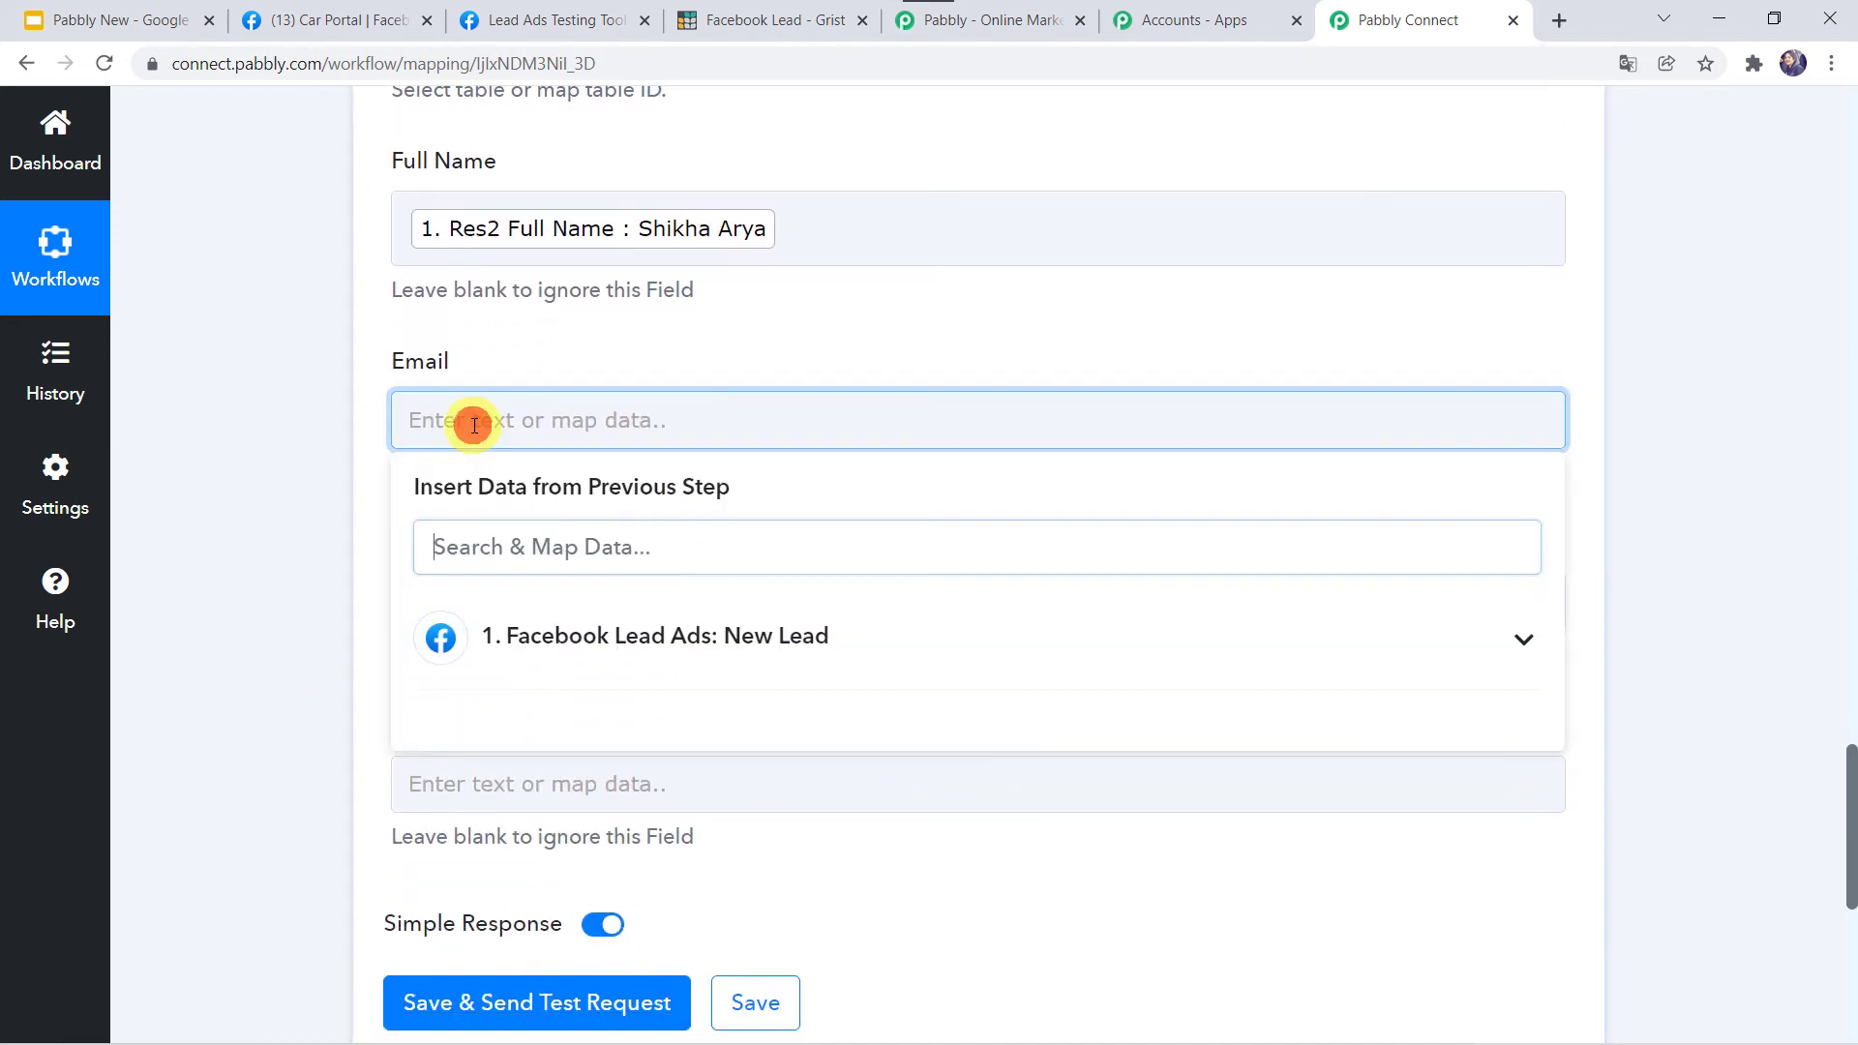
{"action": "left_click", "coordinate": [530, 656]}
{"action": "scroll", "coordinate": [609, 948], "scroll_direction": "down", "scroll_amount": 2}
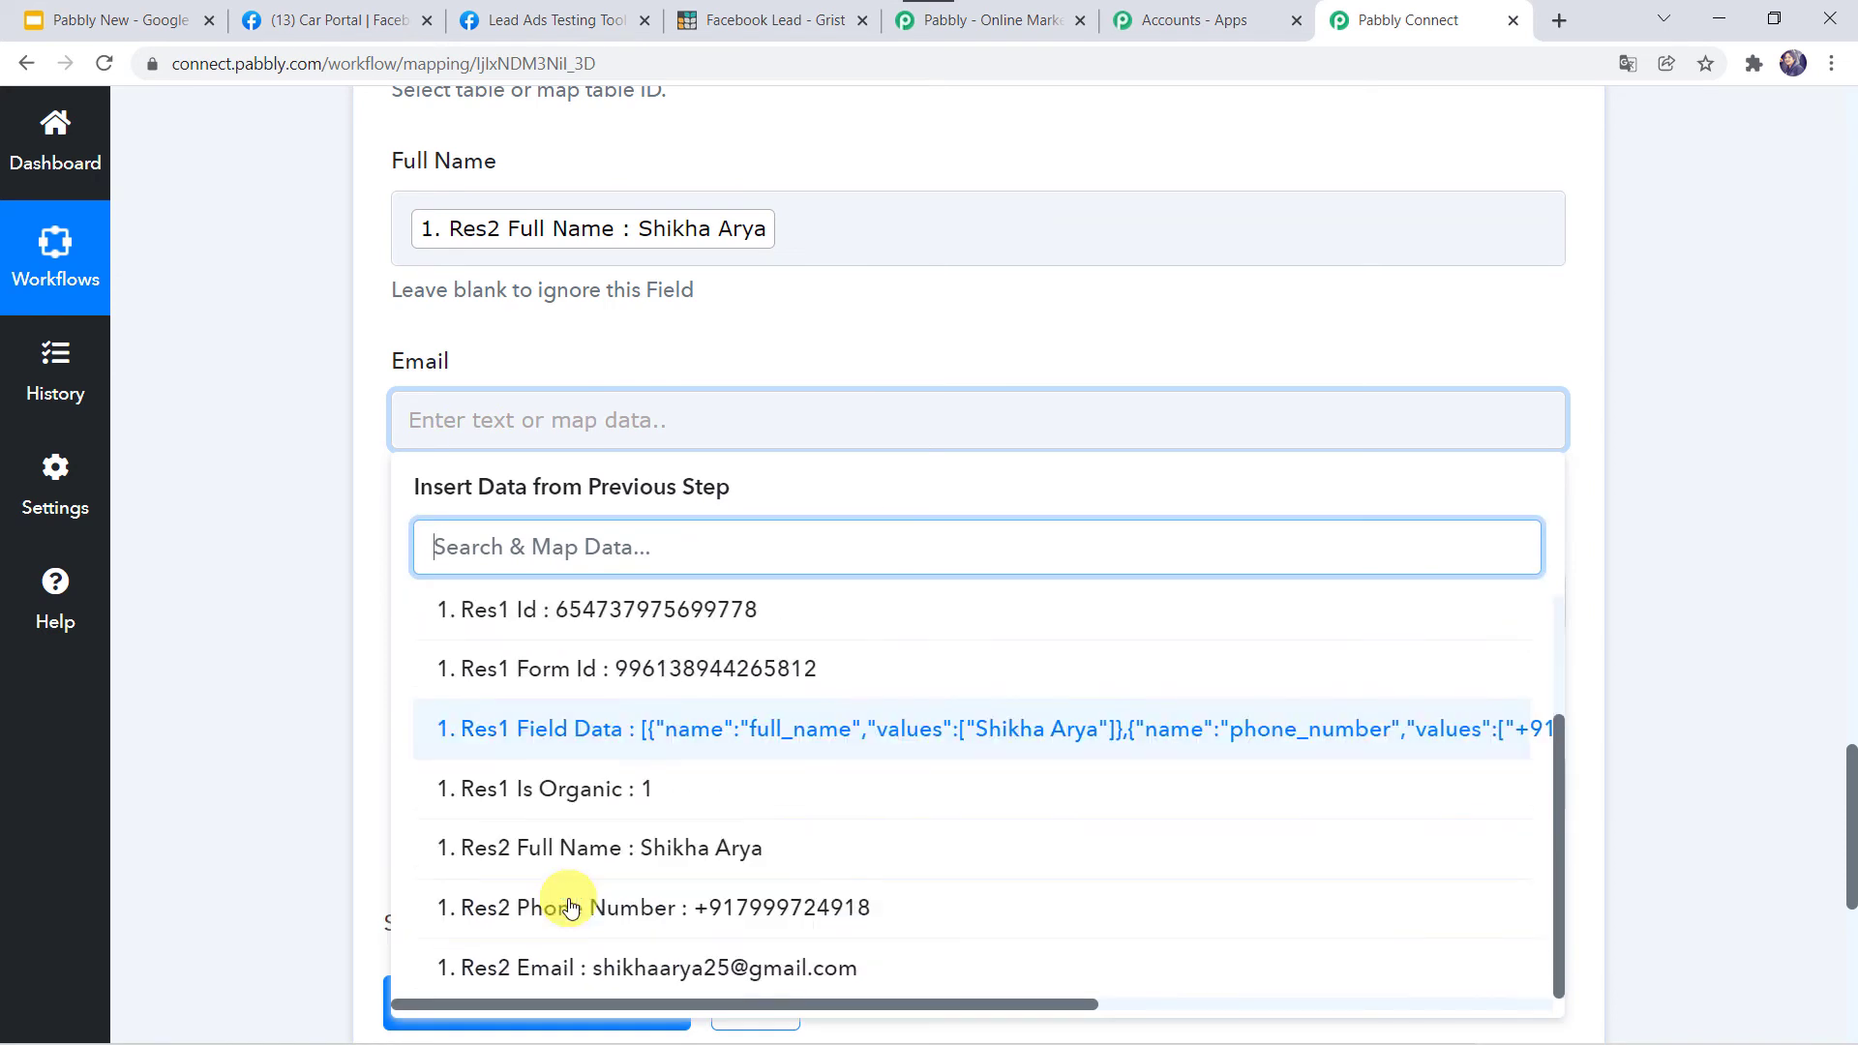
{"action": "left_click", "coordinate": [659, 975]}
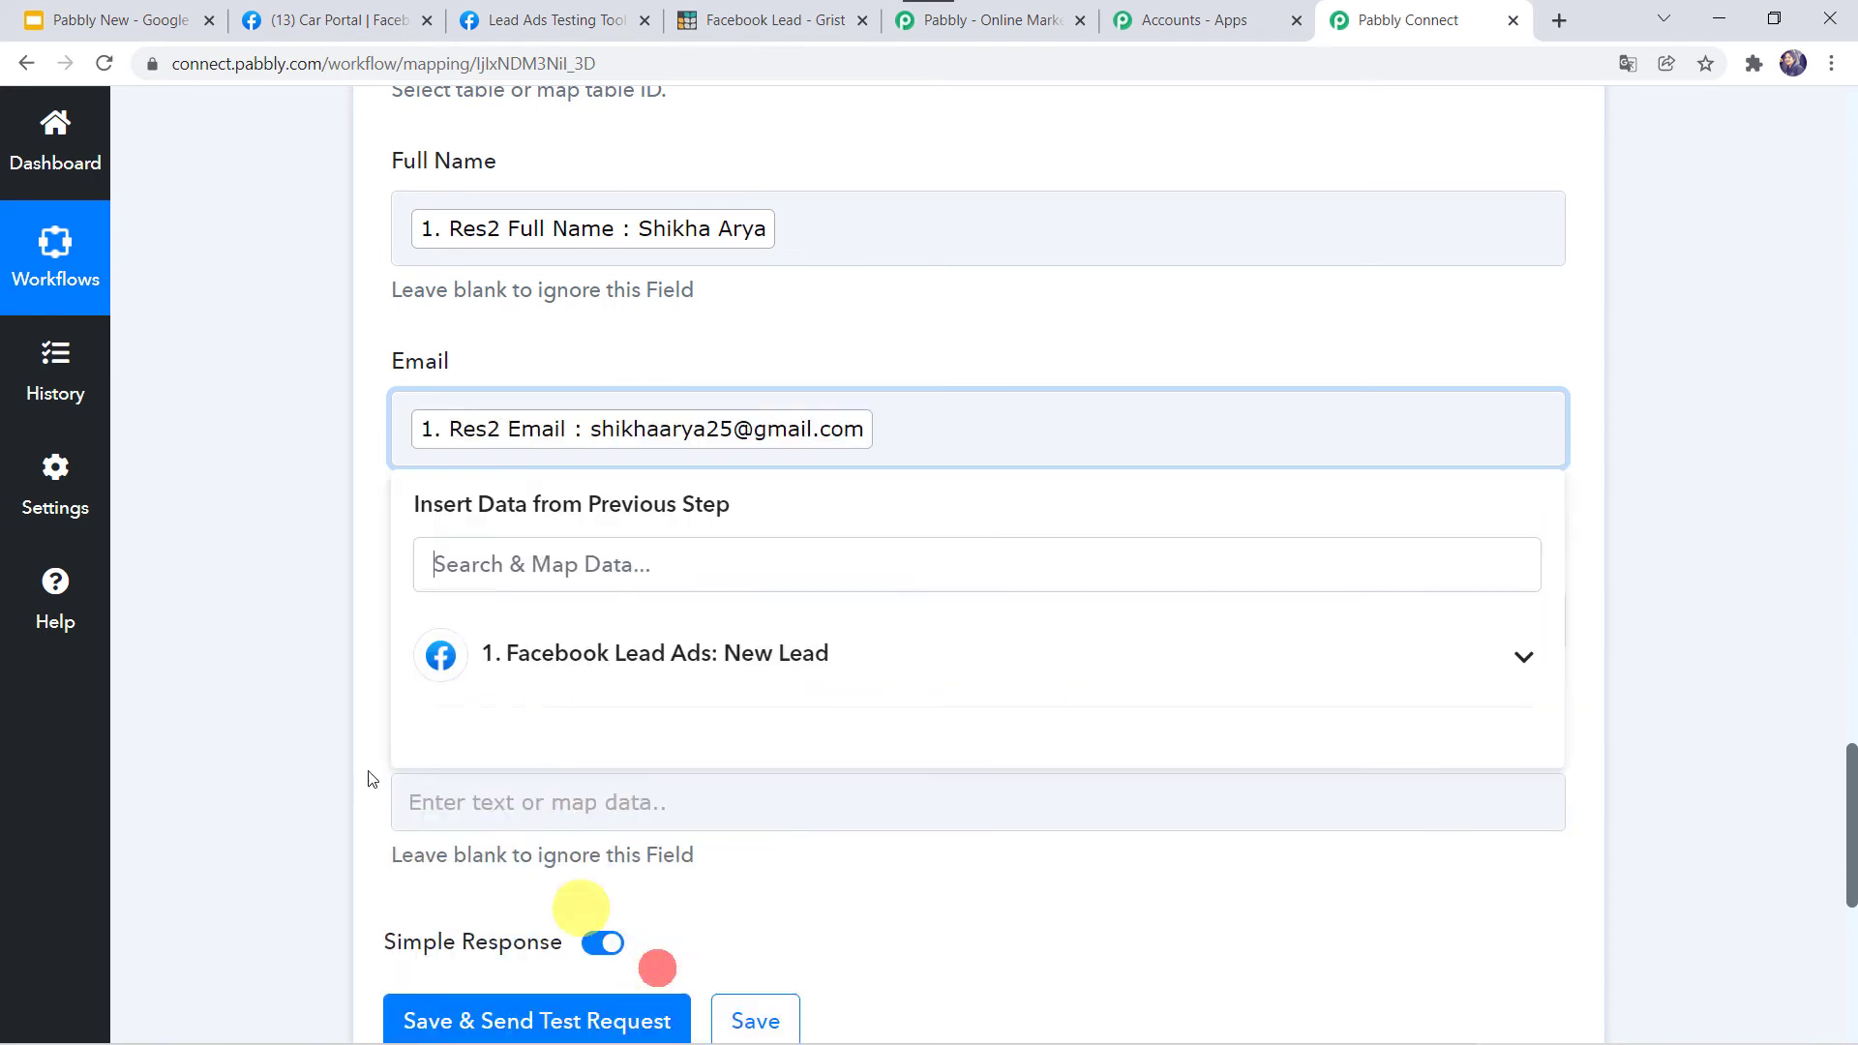
{"action": "left_click", "coordinate": [261, 735]}
Map Res2 Phone Number into Mobile Number and Res1 Created Time into Created At.
{"action": "scroll", "coordinate": [261, 735], "scroll_direction": "down", "scroll_amount": 2}
{"action": "left_click", "coordinate": [479, 428]}
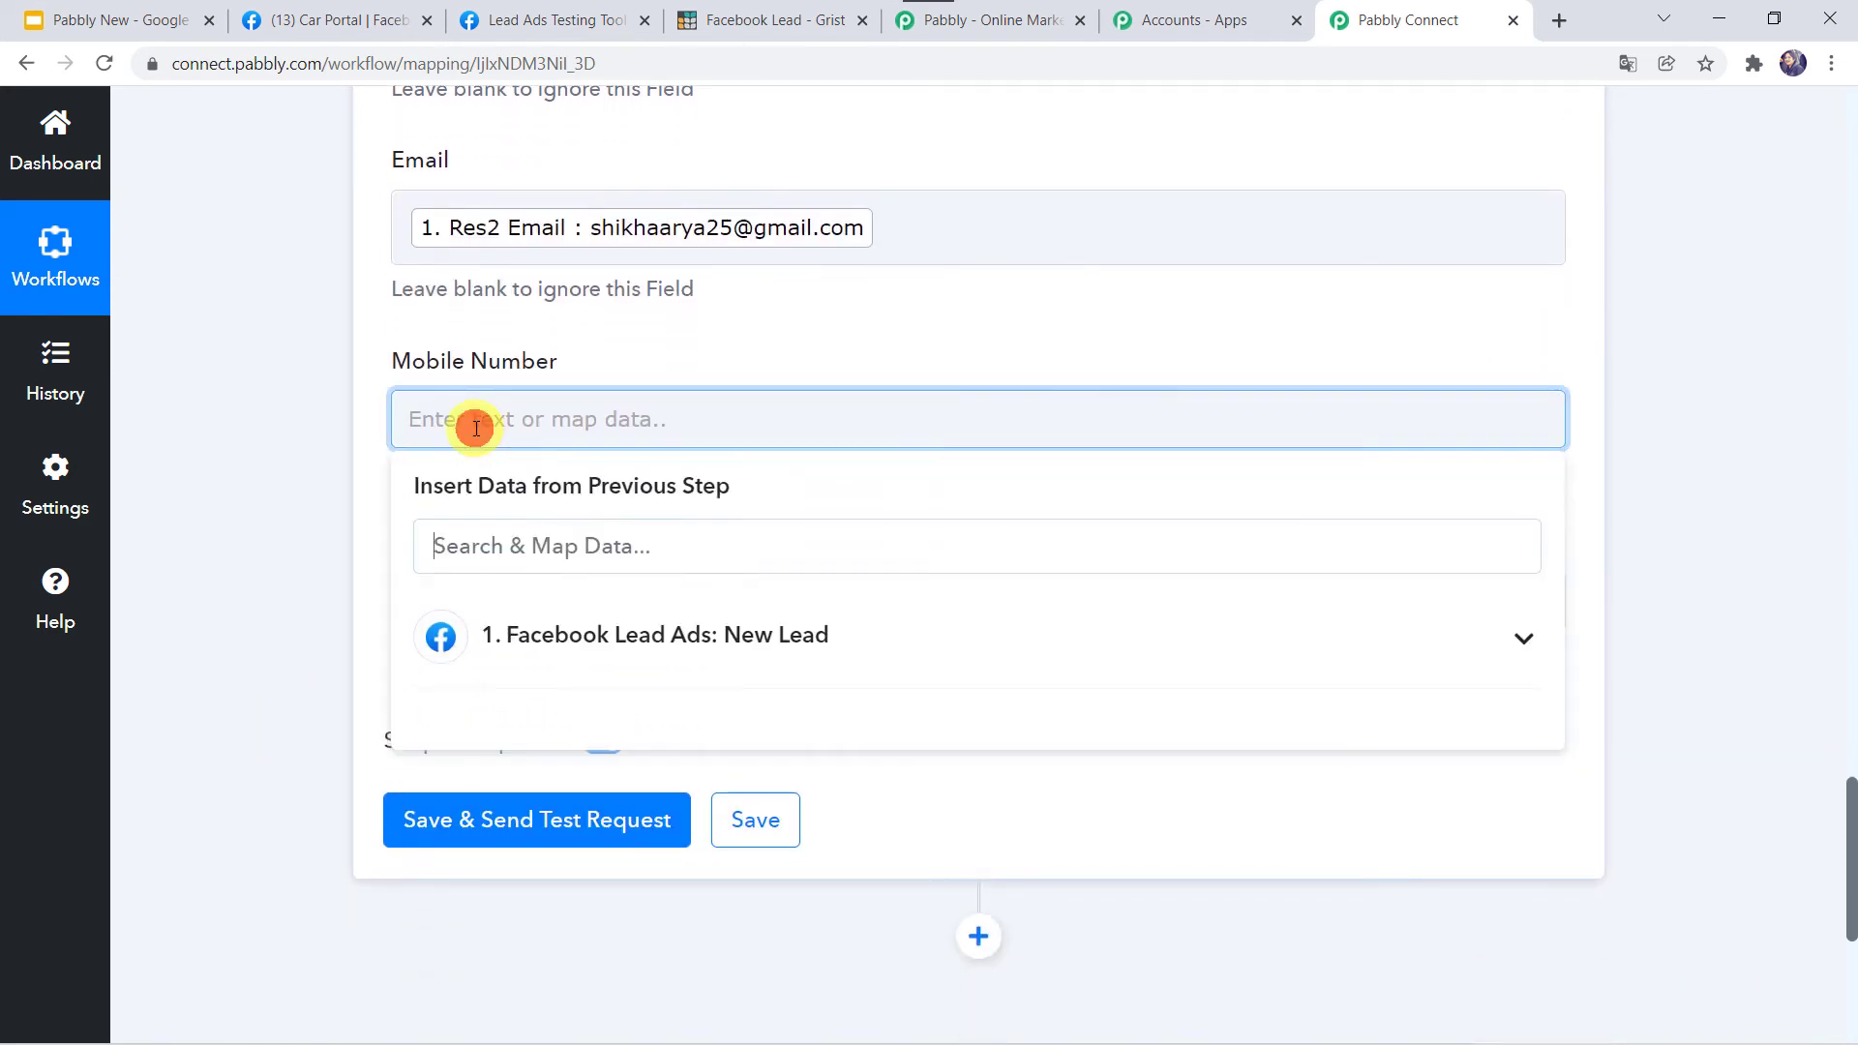
{"action": "left_click", "coordinate": [538, 627]}
{"action": "scroll", "coordinate": [568, 871], "scroll_direction": "down", "scroll_amount": 2}
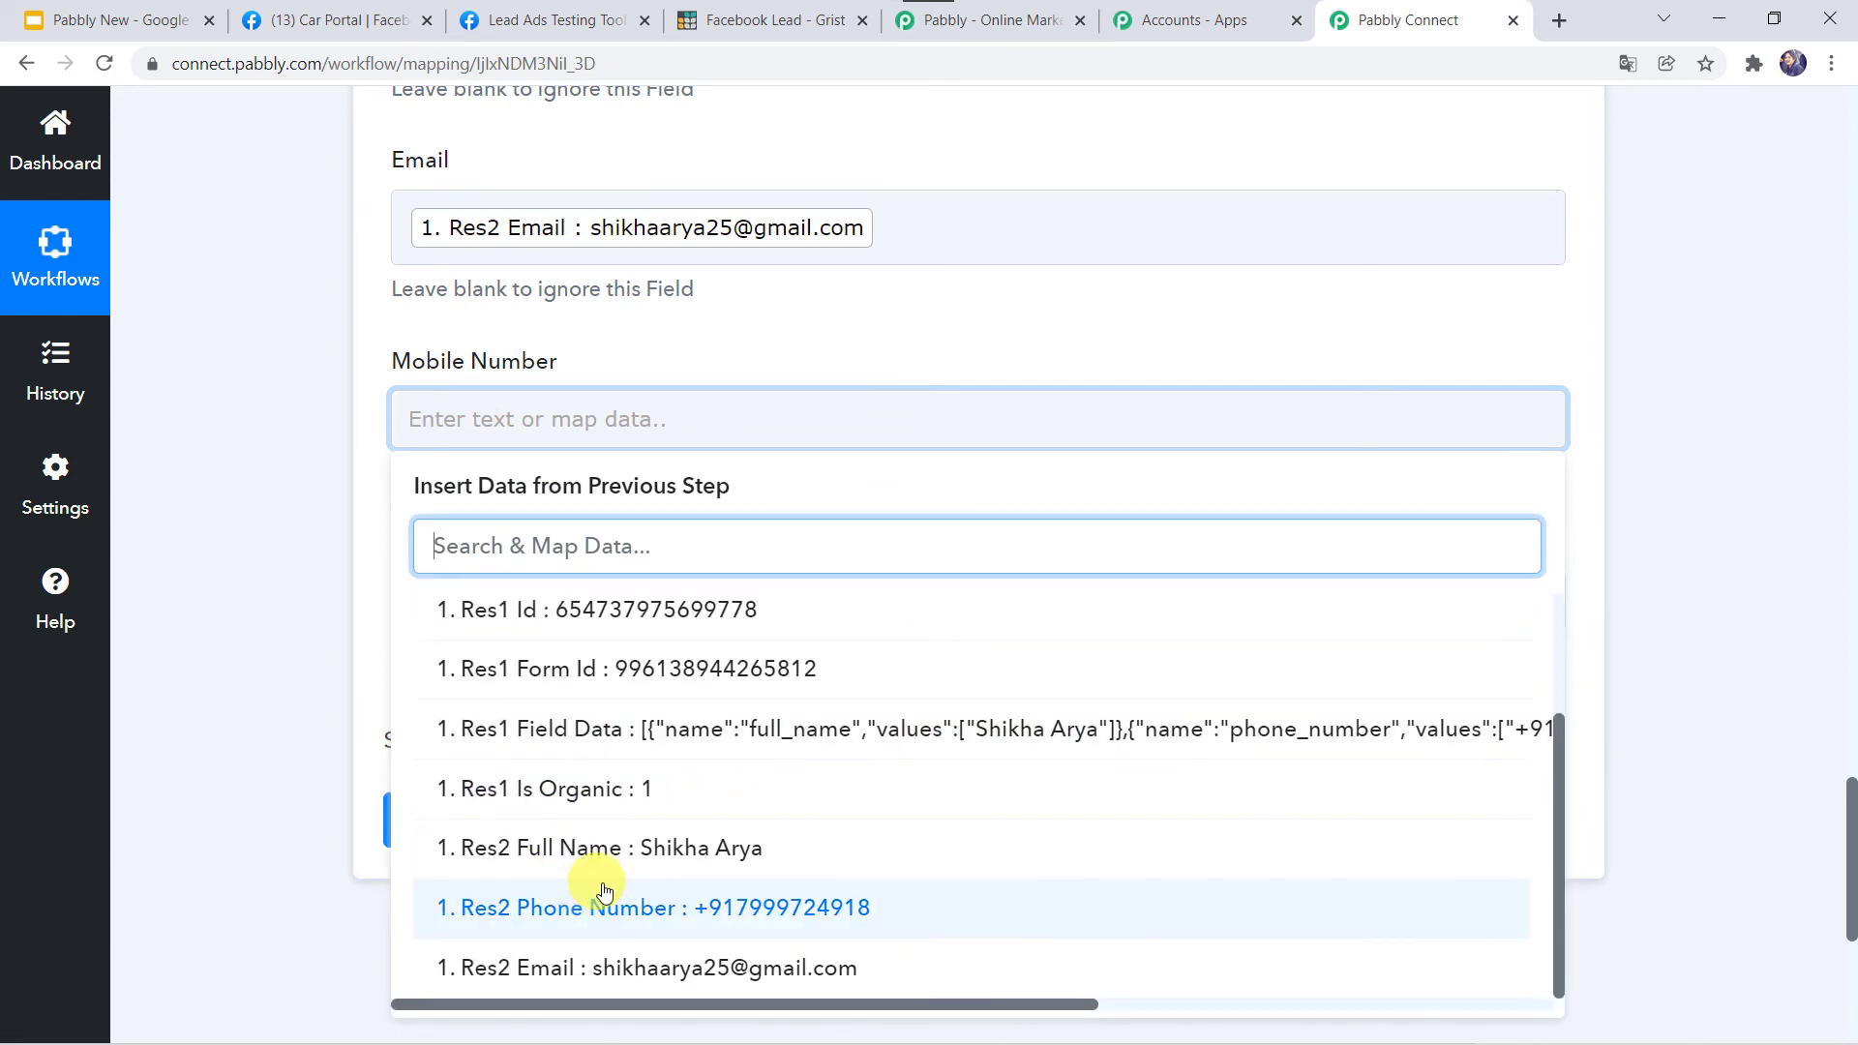
{"action": "left_click", "coordinate": [619, 919]}
{"action": "left_click", "coordinate": [345, 815]}
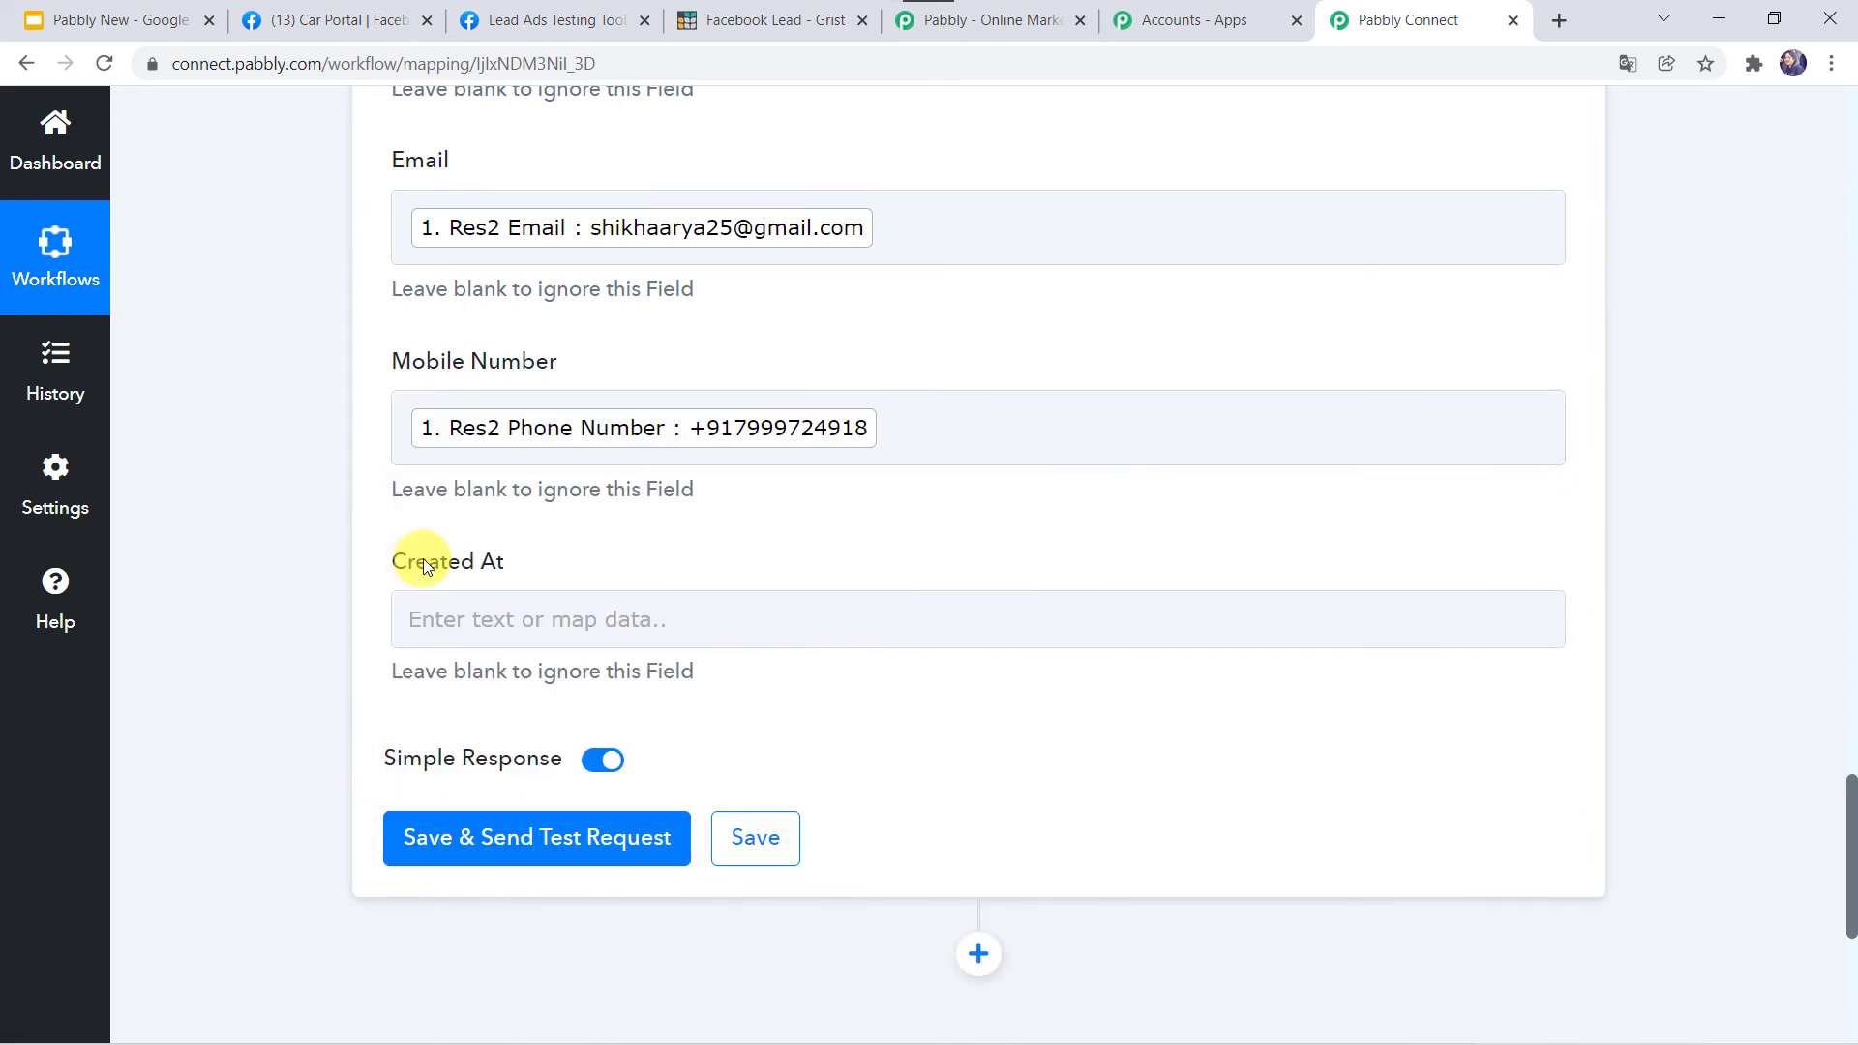
{"action": "left_click", "coordinate": [446, 622]}
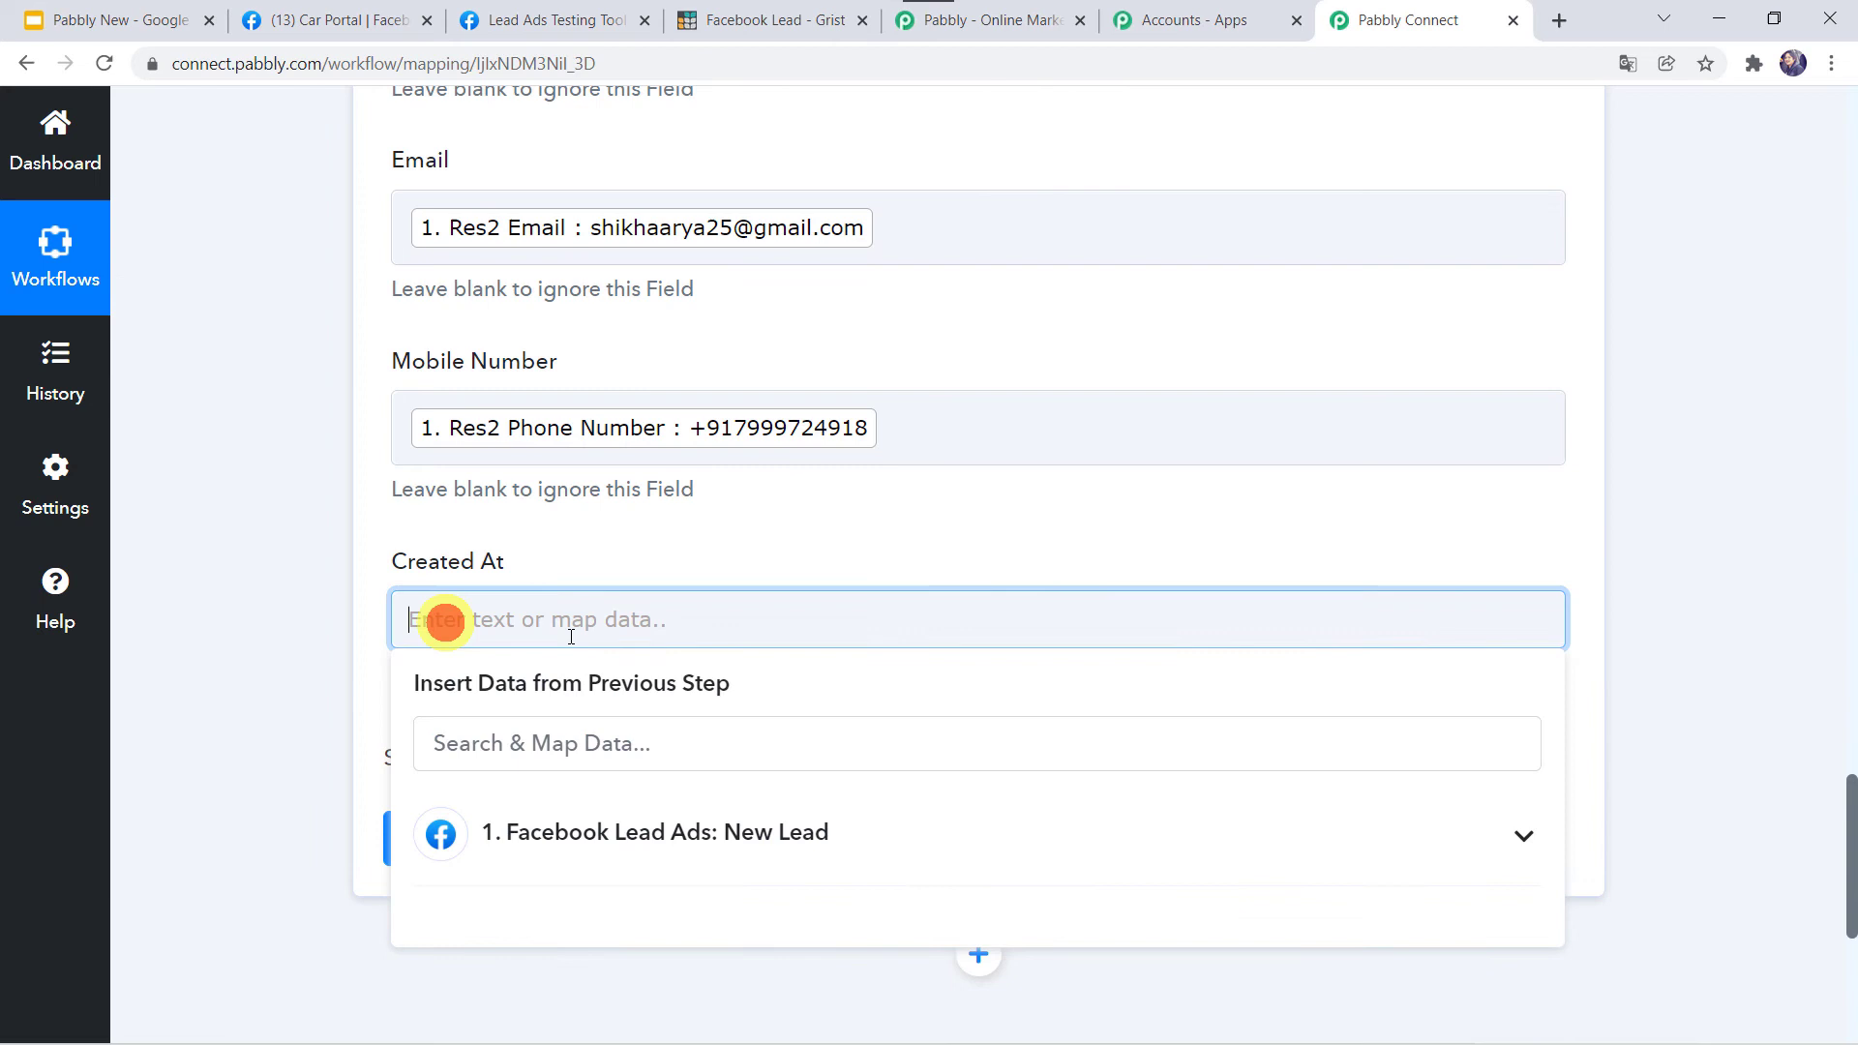
{"action": "left_click", "coordinate": [572, 834]}
{"action": "scroll", "coordinate": [302, 805], "scroll_direction": "down", "scroll_amount": 2}
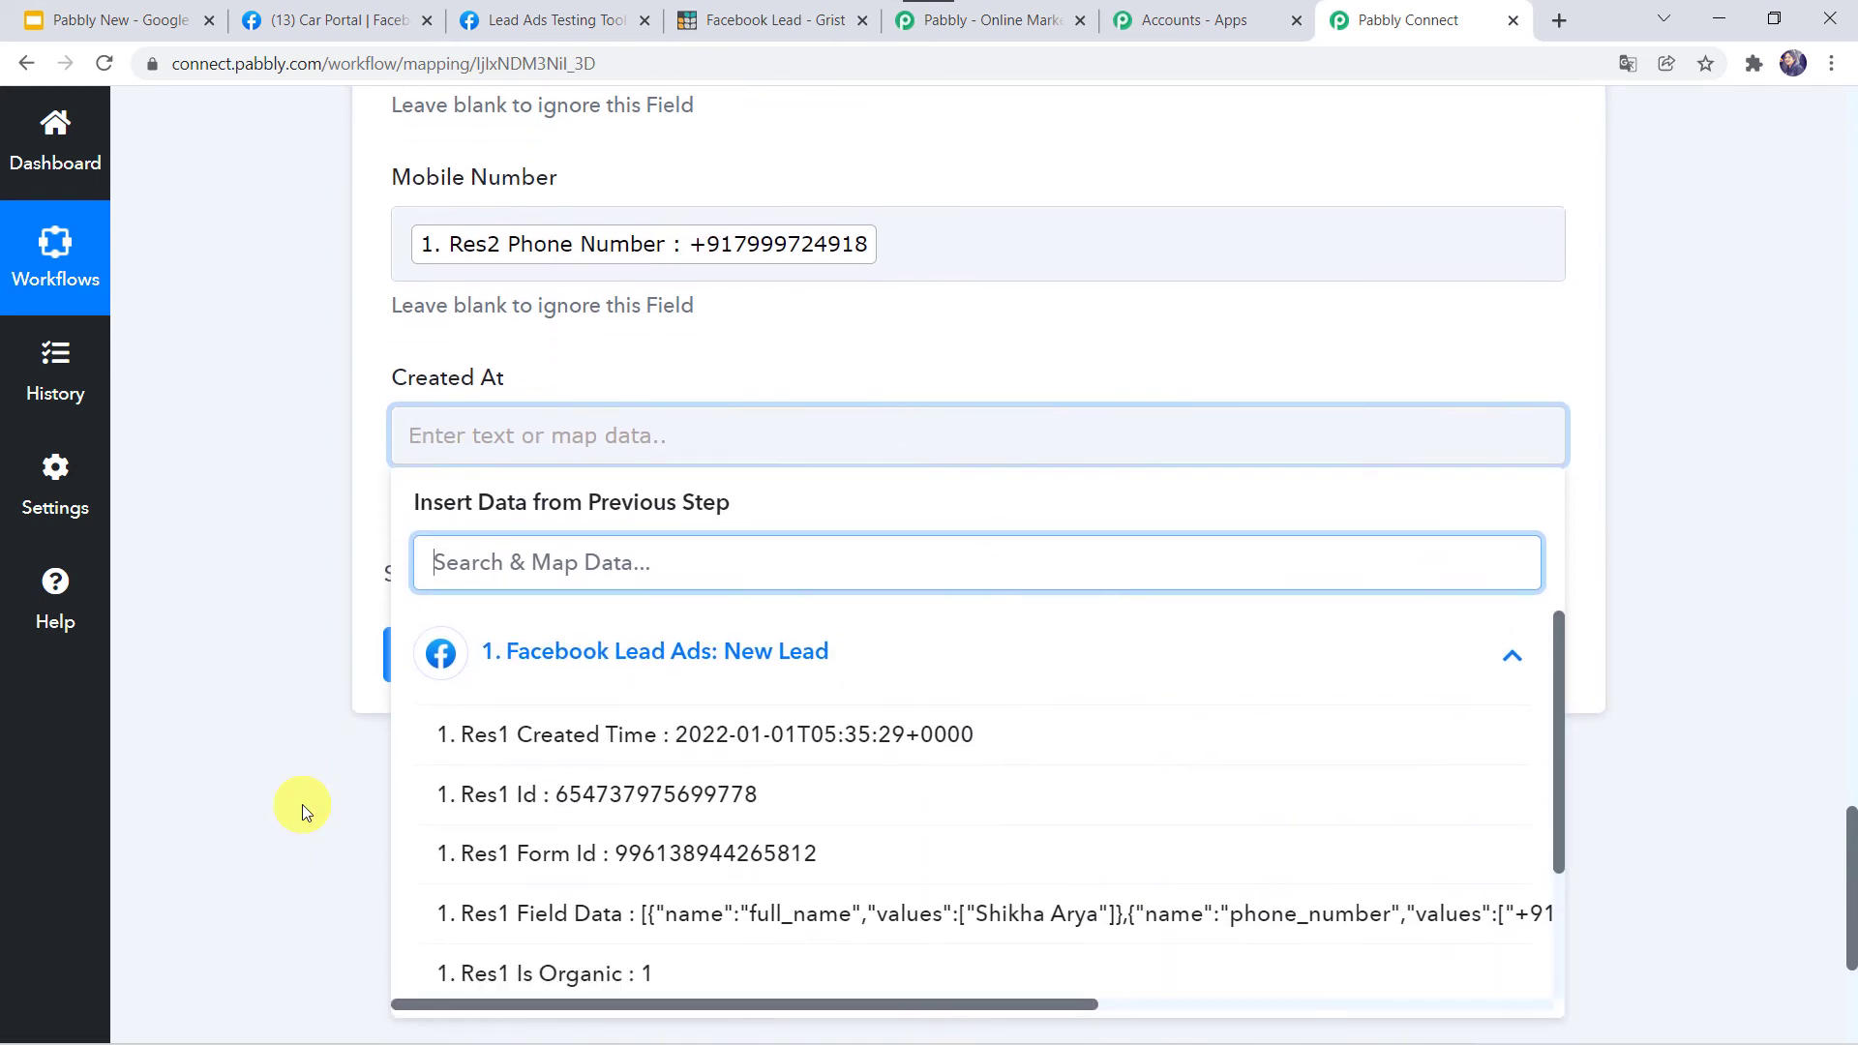
{"action": "left_click", "coordinate": [611, 742]}
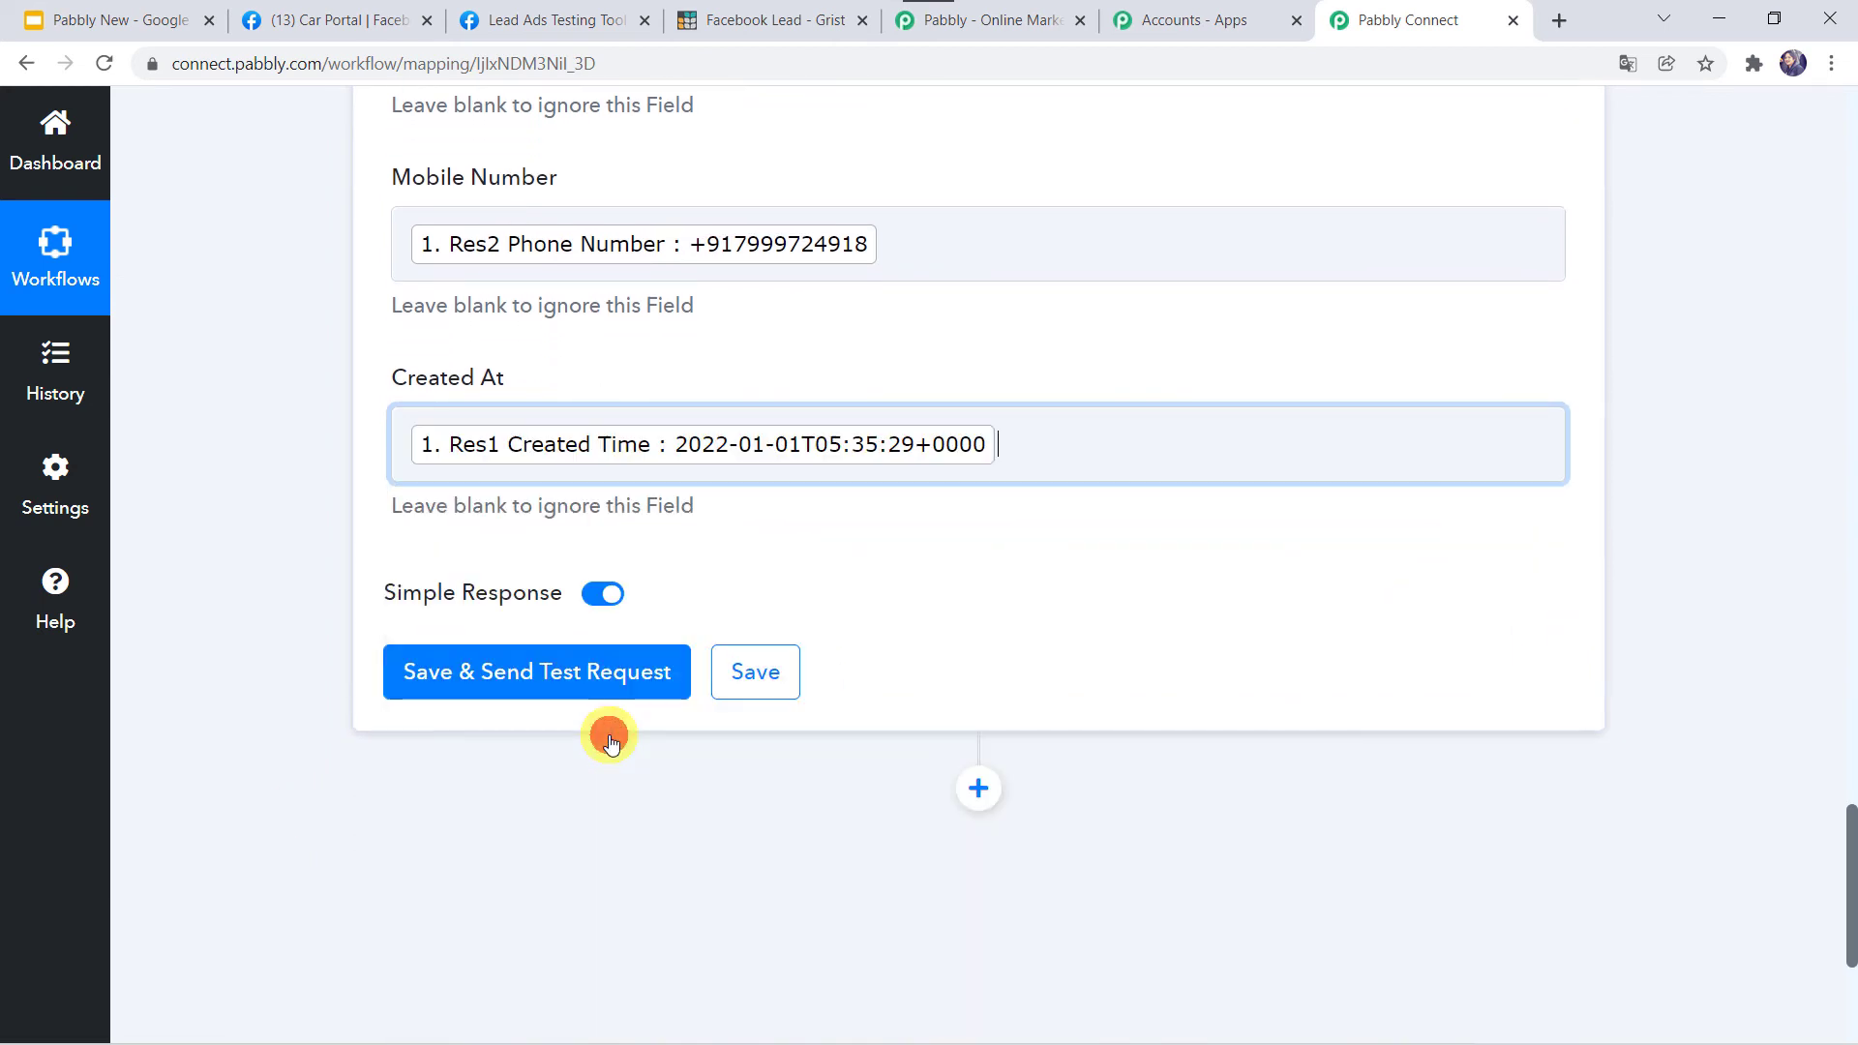
Send the mapped test lead to Grist with Save & Send Test Request and view the new row.
{"action": "left_click", "coordinate": [289, 589]}
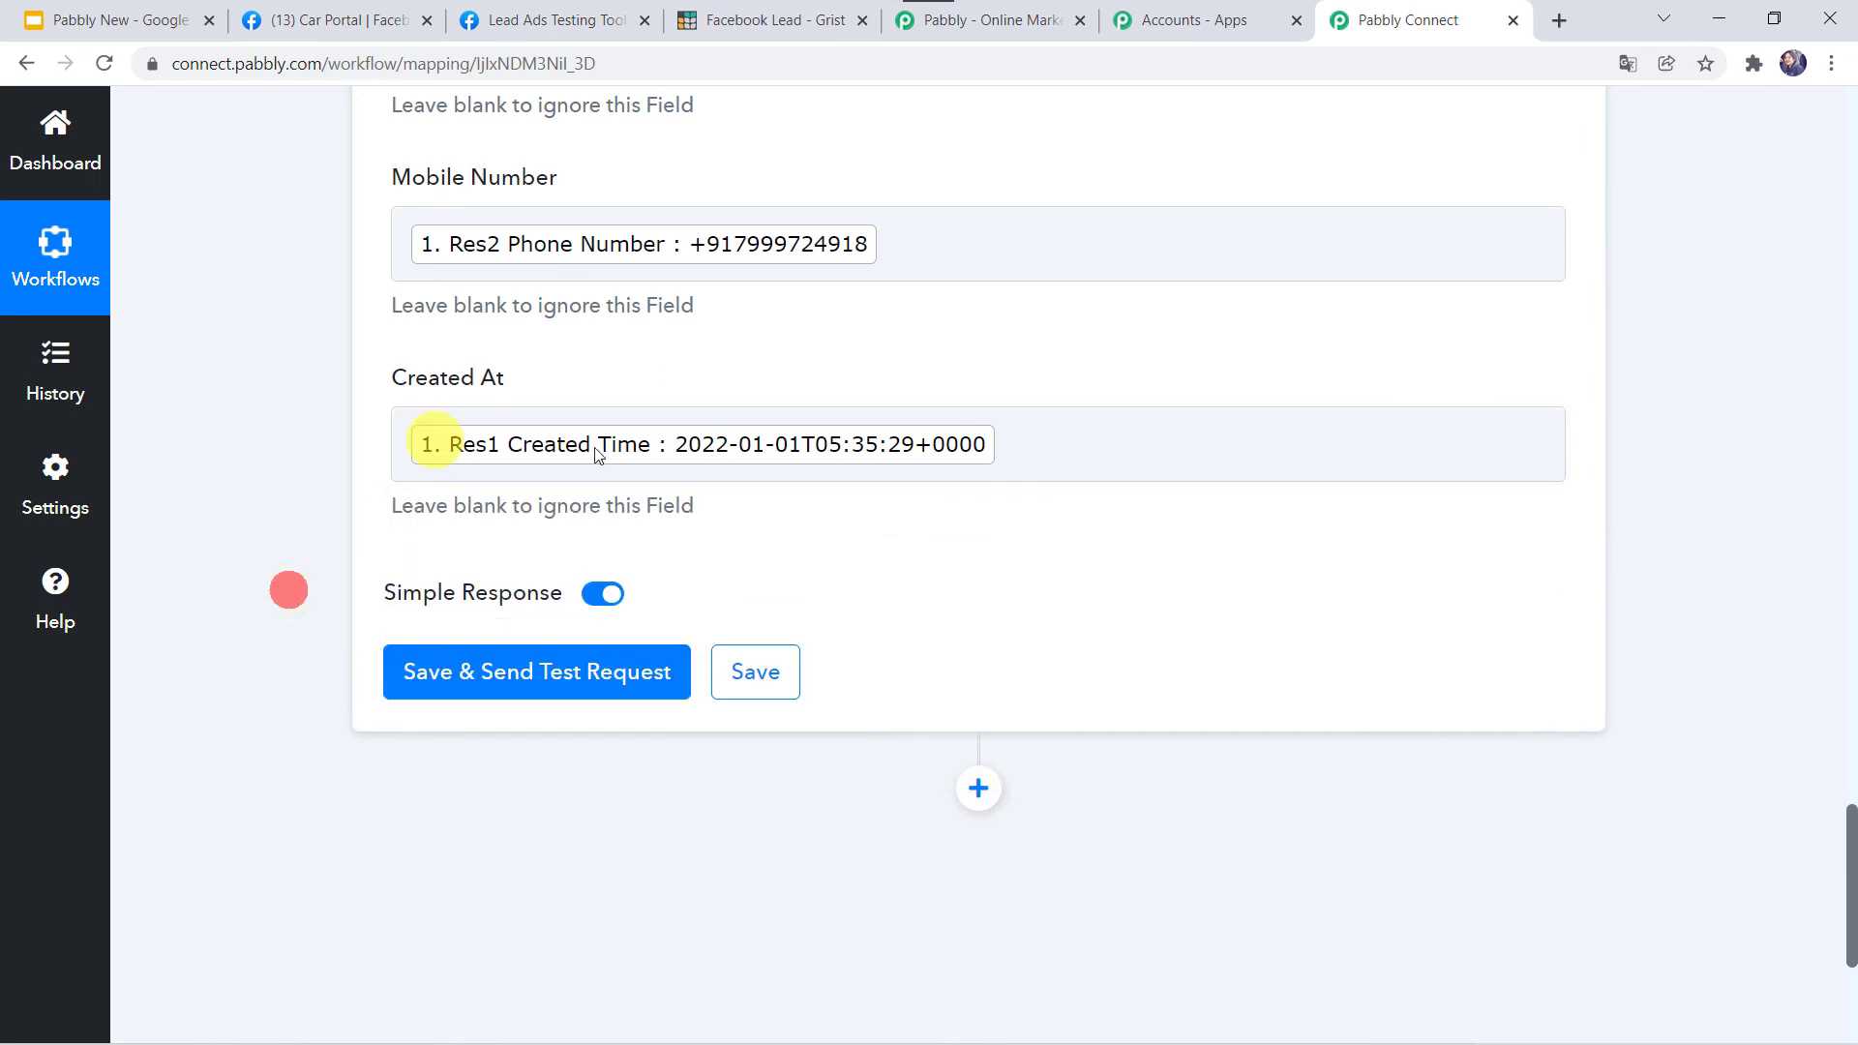
{"action": "left_click", "coordinate": [511, 673]}
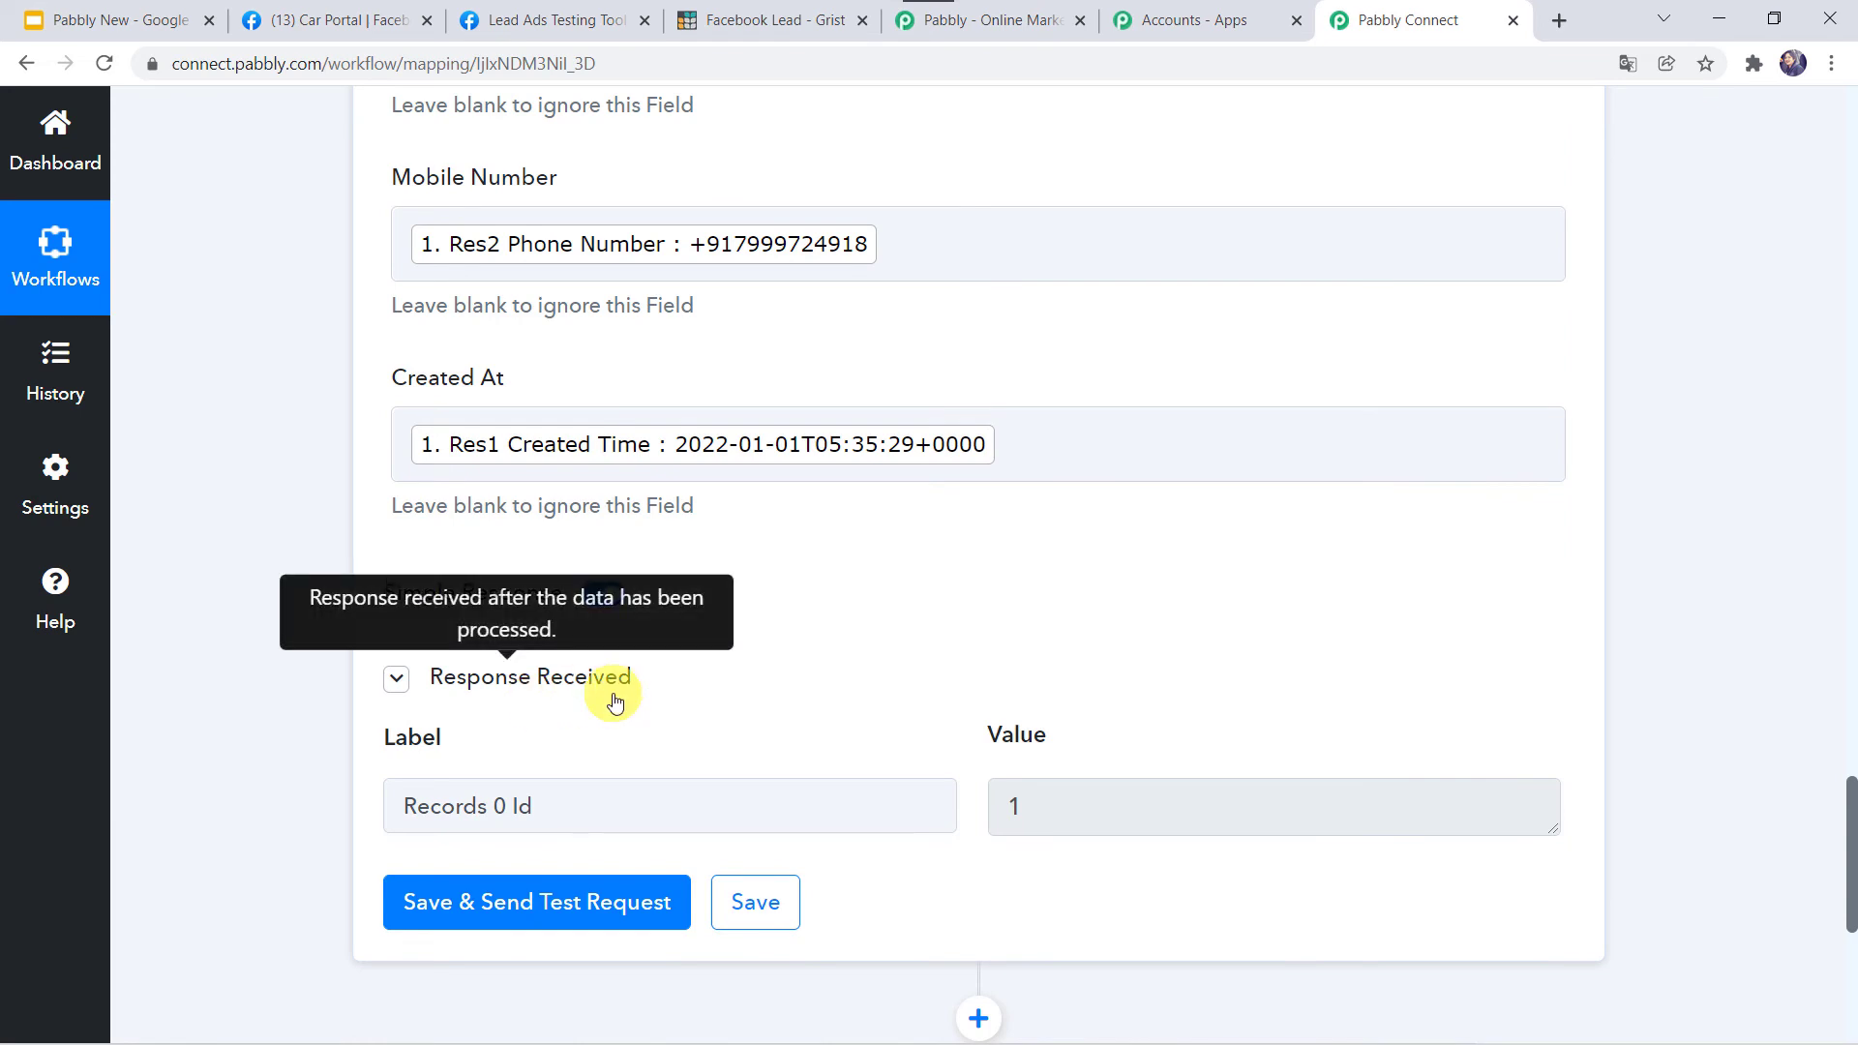
{"action": "left_click", "coordinate": [775, 20]}
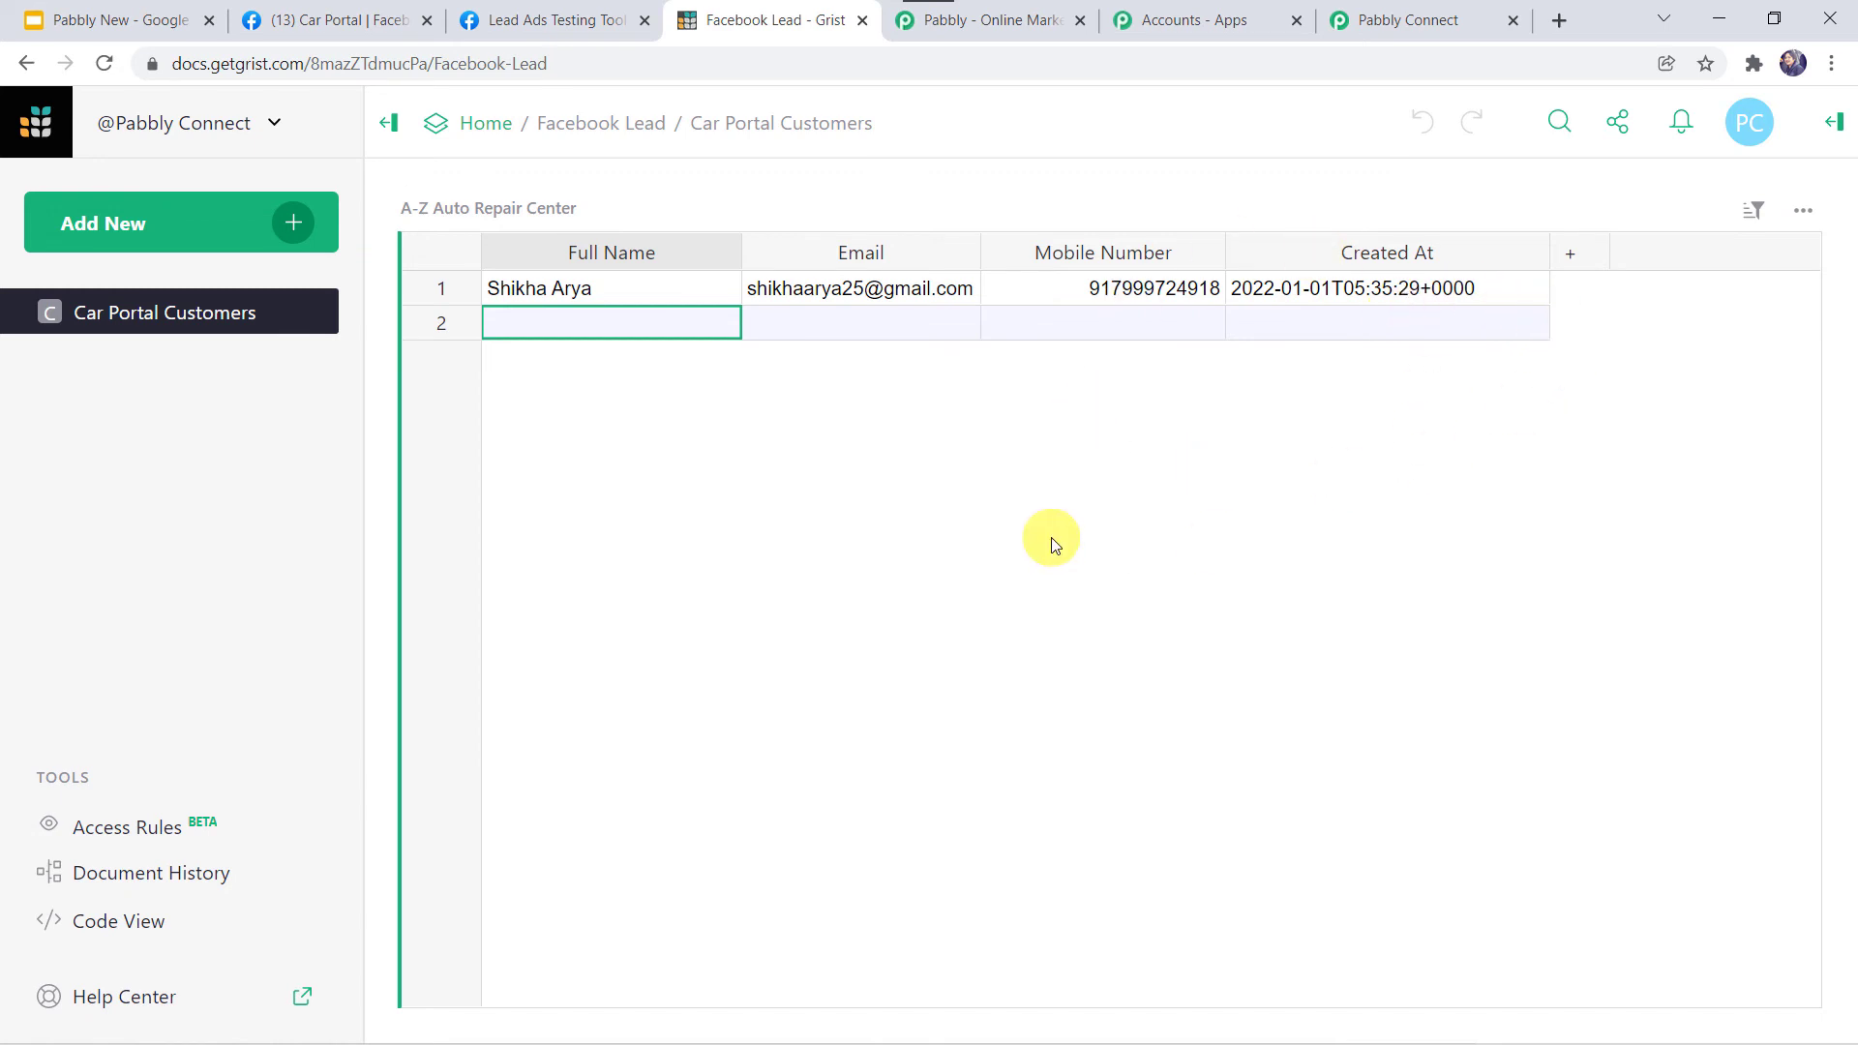
Save the Grist mapping in Pabbly Connect and bring up the Lead Ads Testing Tool form.
{"action": "left_click", "coordinate": [1380, 15]}
{"action": "left_click", "coordinate": [750, 899]}
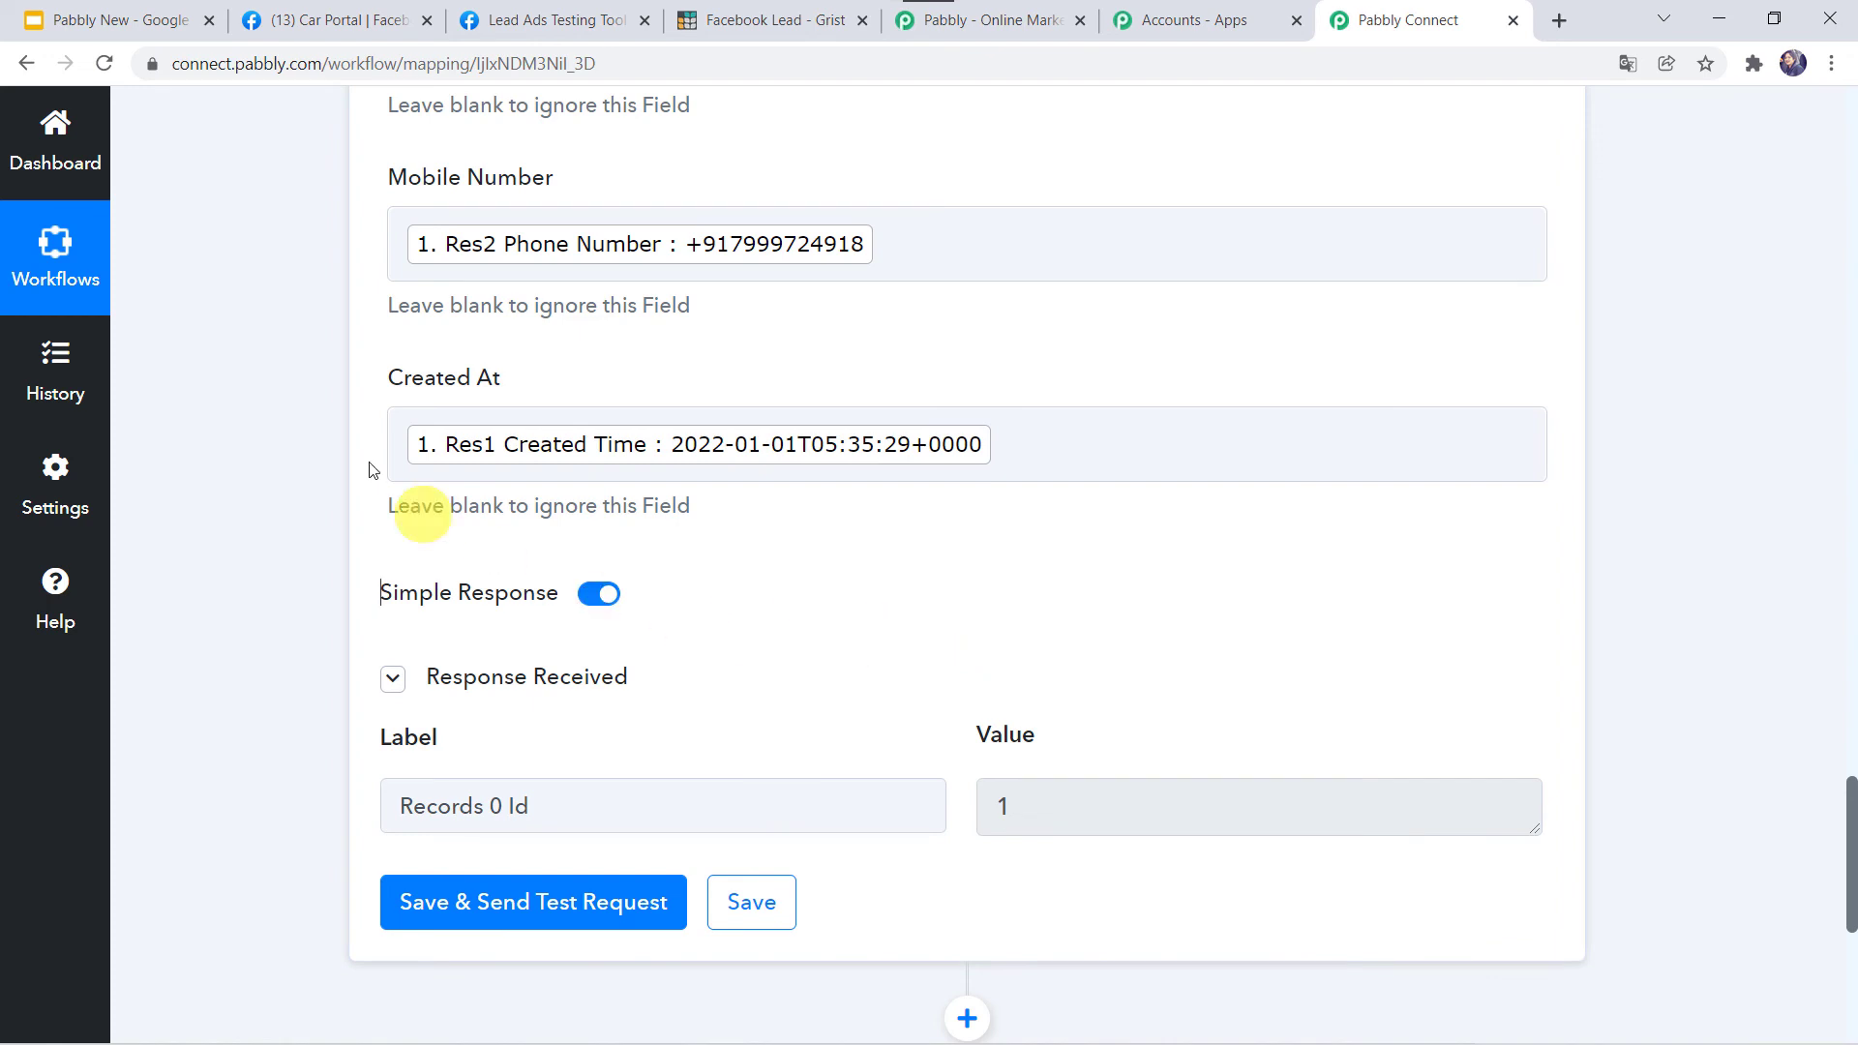
{"action": "scroll", "coordinate": [292, 450], "scroll_direction": "up", "scroll_amount": 3}
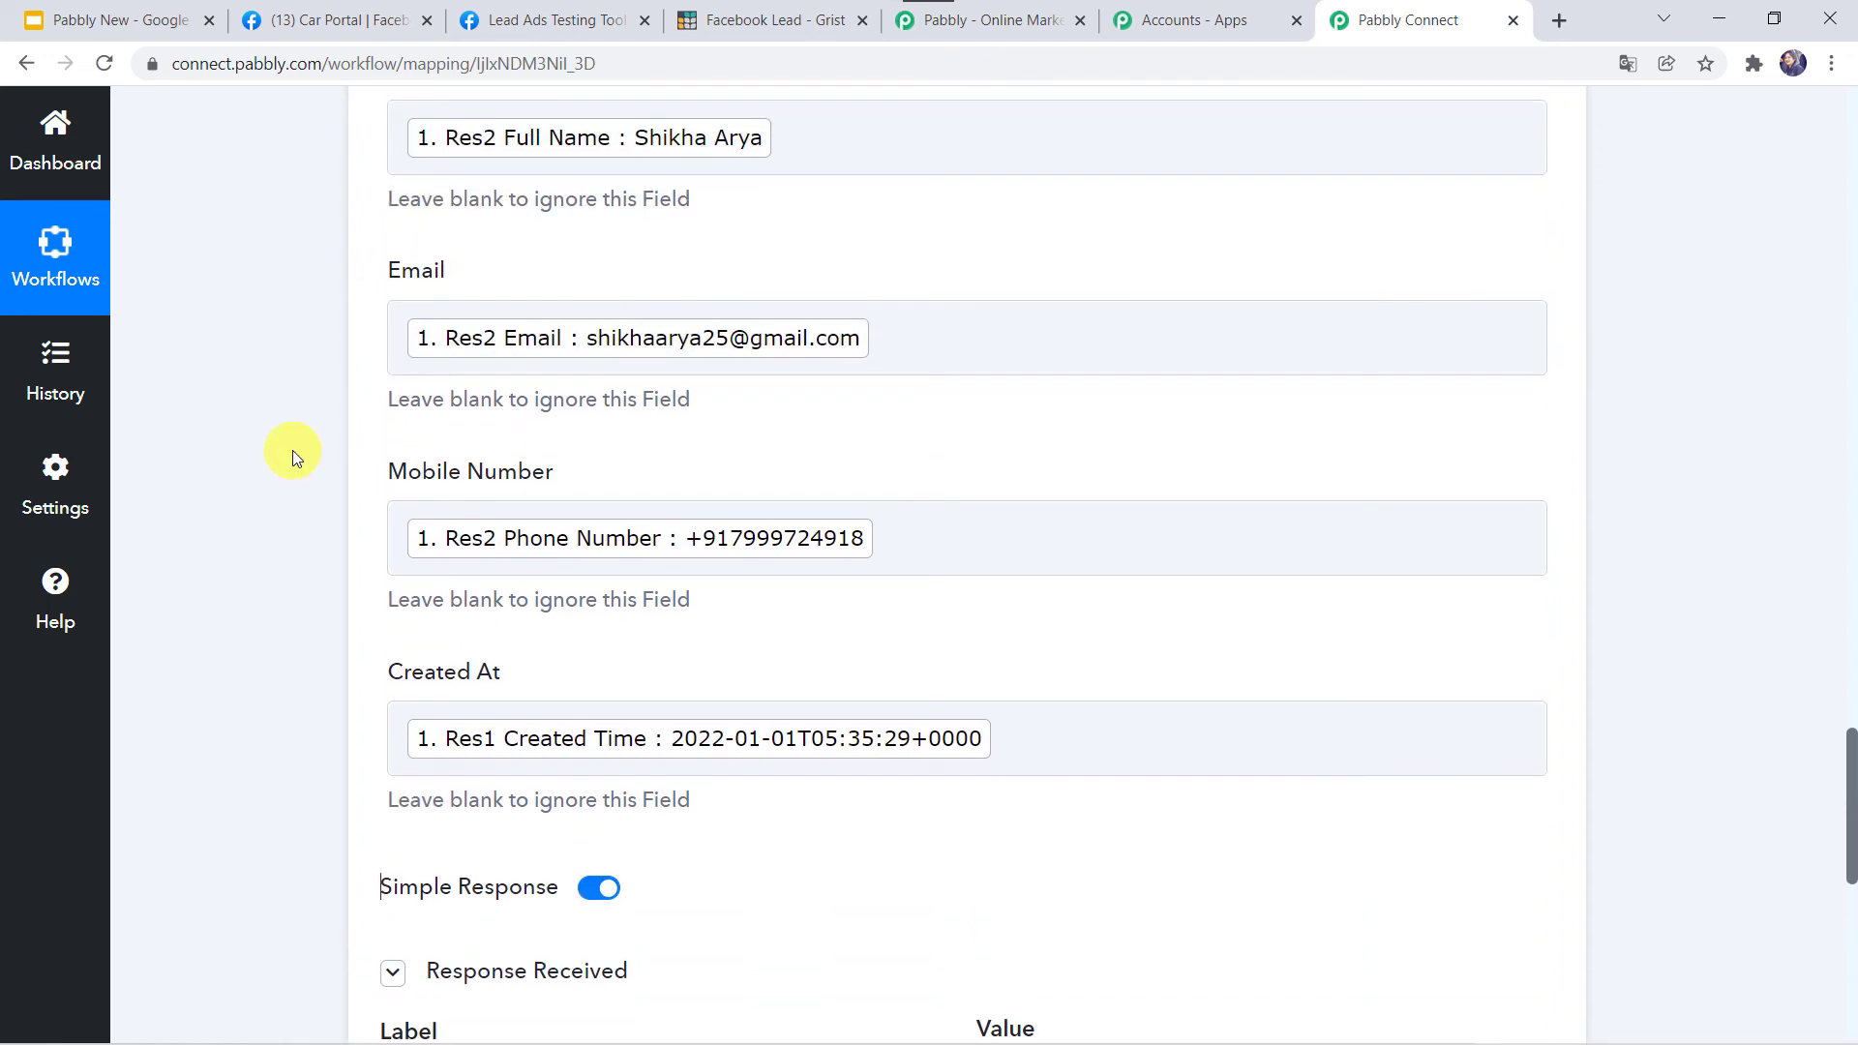
{"action": "scroll", "coordinate": [293, 450], "scroll_direction": "up", "scroll_amount": 3}
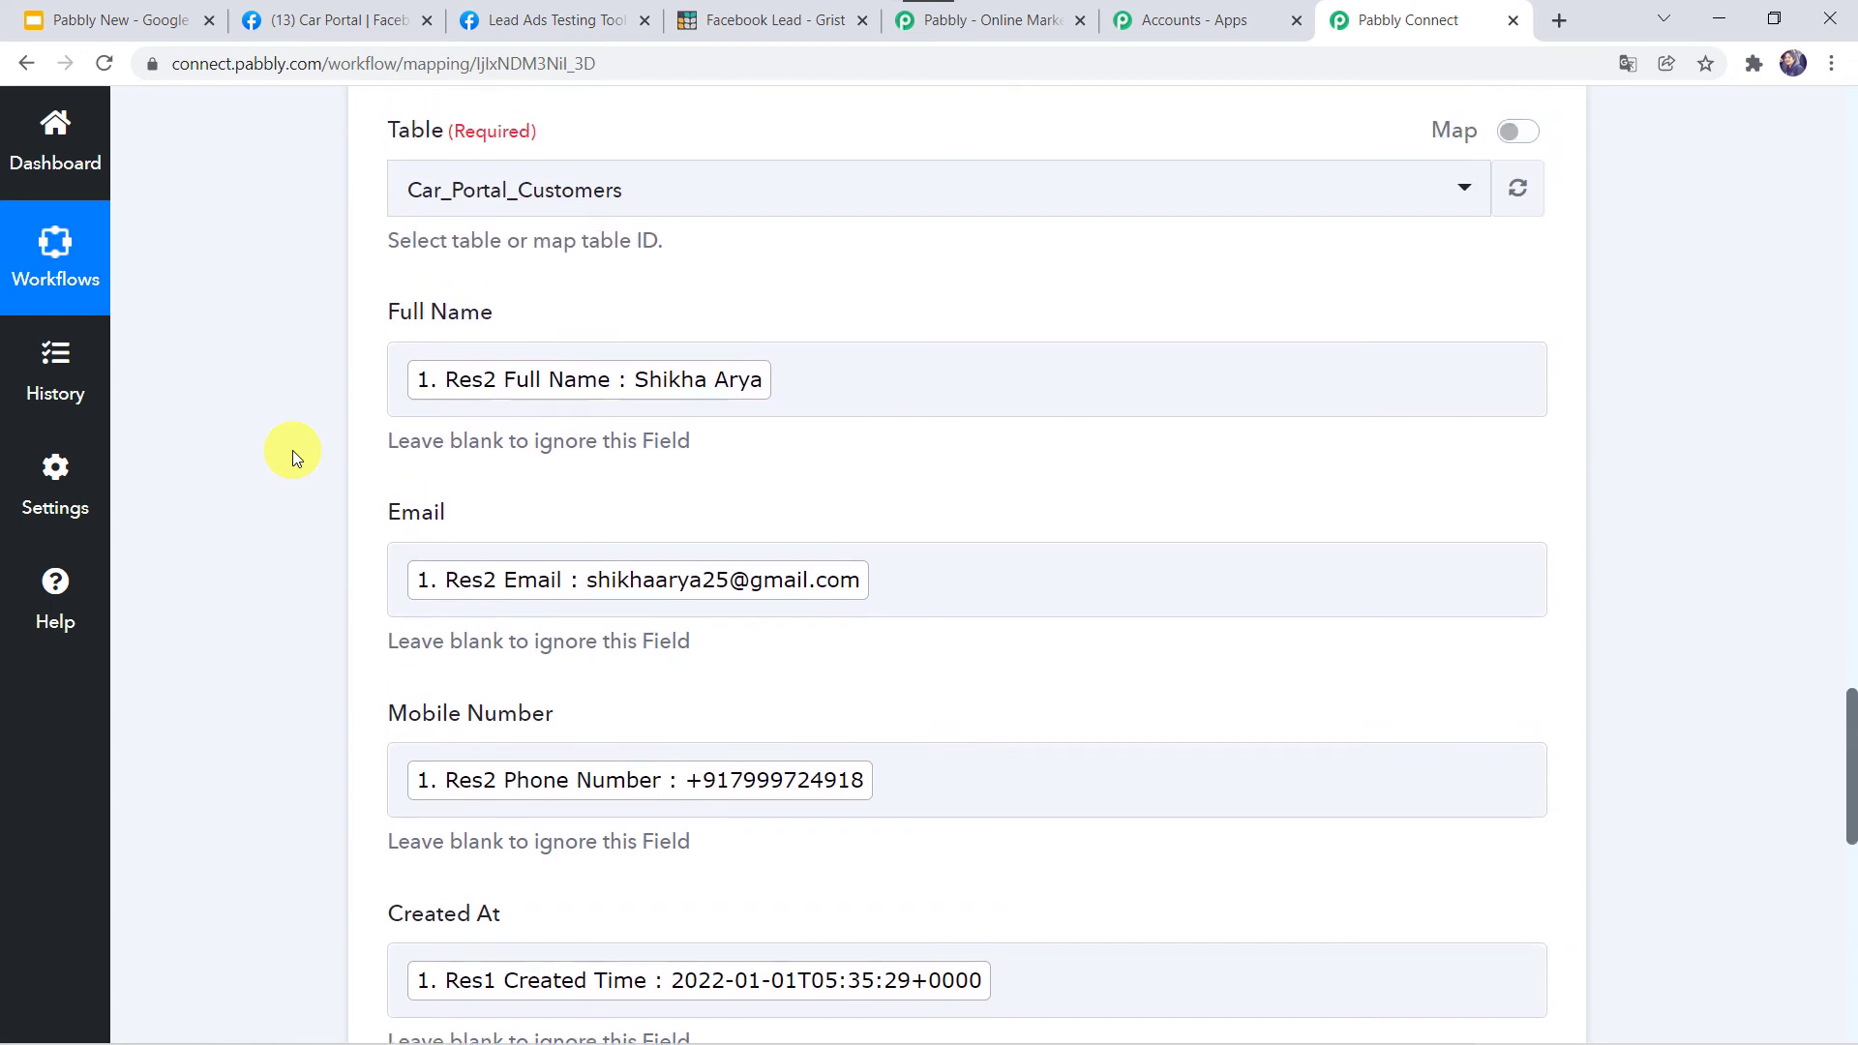
{"action": "left_click", "coordinate": [556, 18]}
Fill in the lead's full name, phone number and email, submit the form, then view Grist.
{"action": "left_click", "coordinate": [916, 681]}
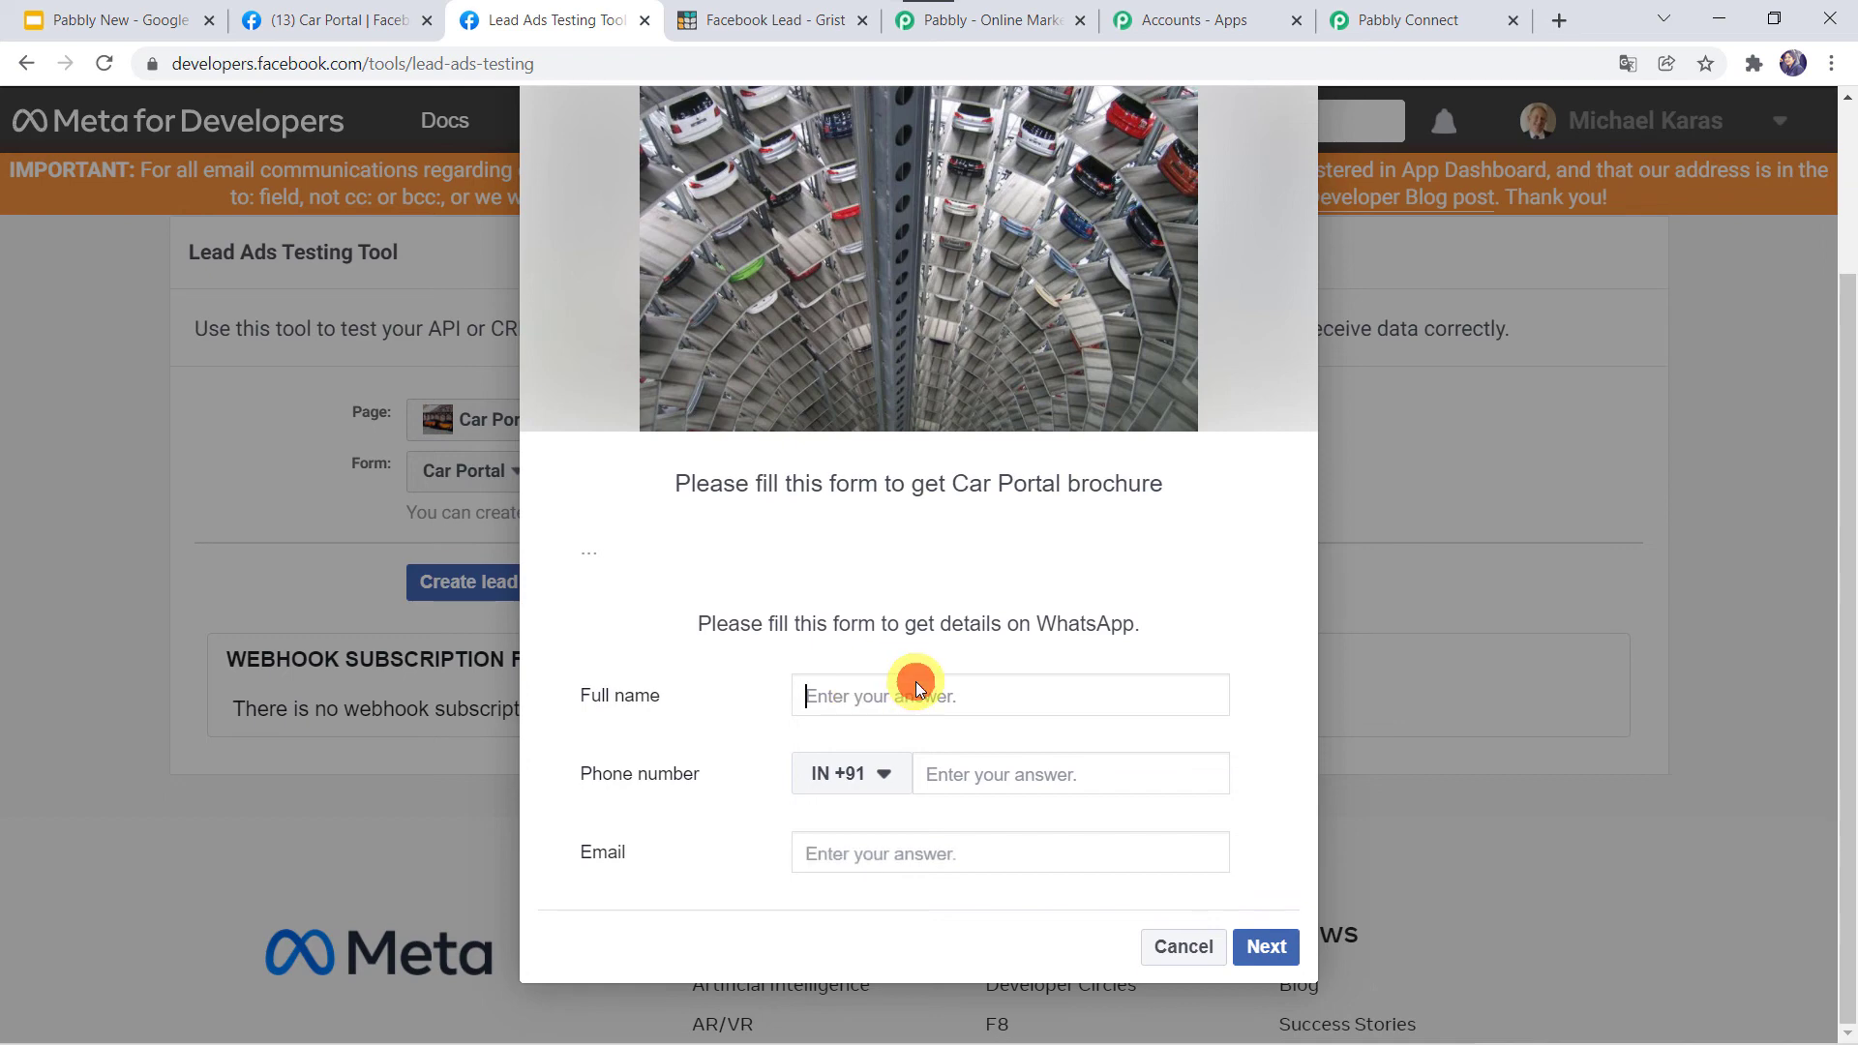
{"action": "key", "text": "Tab"}
{"action": "key", "text": "Tab"}
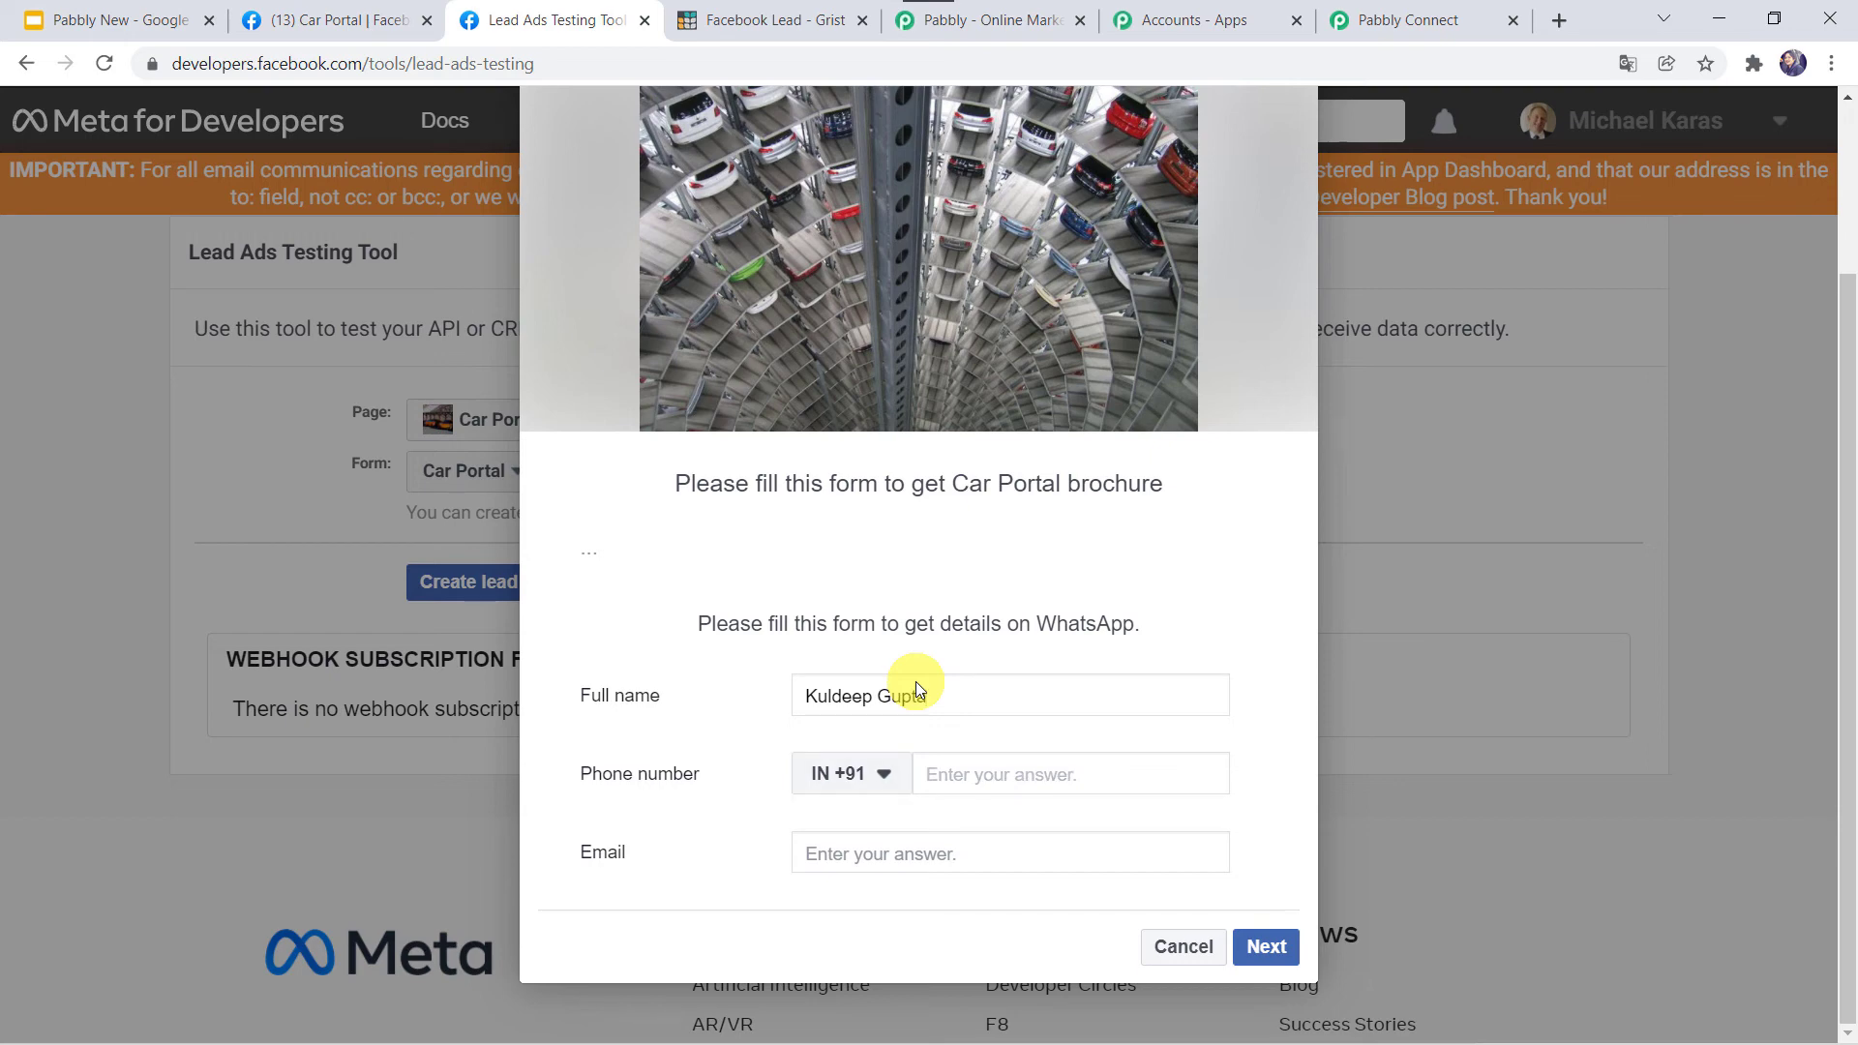
{"action": "key", "text": "Tab"}
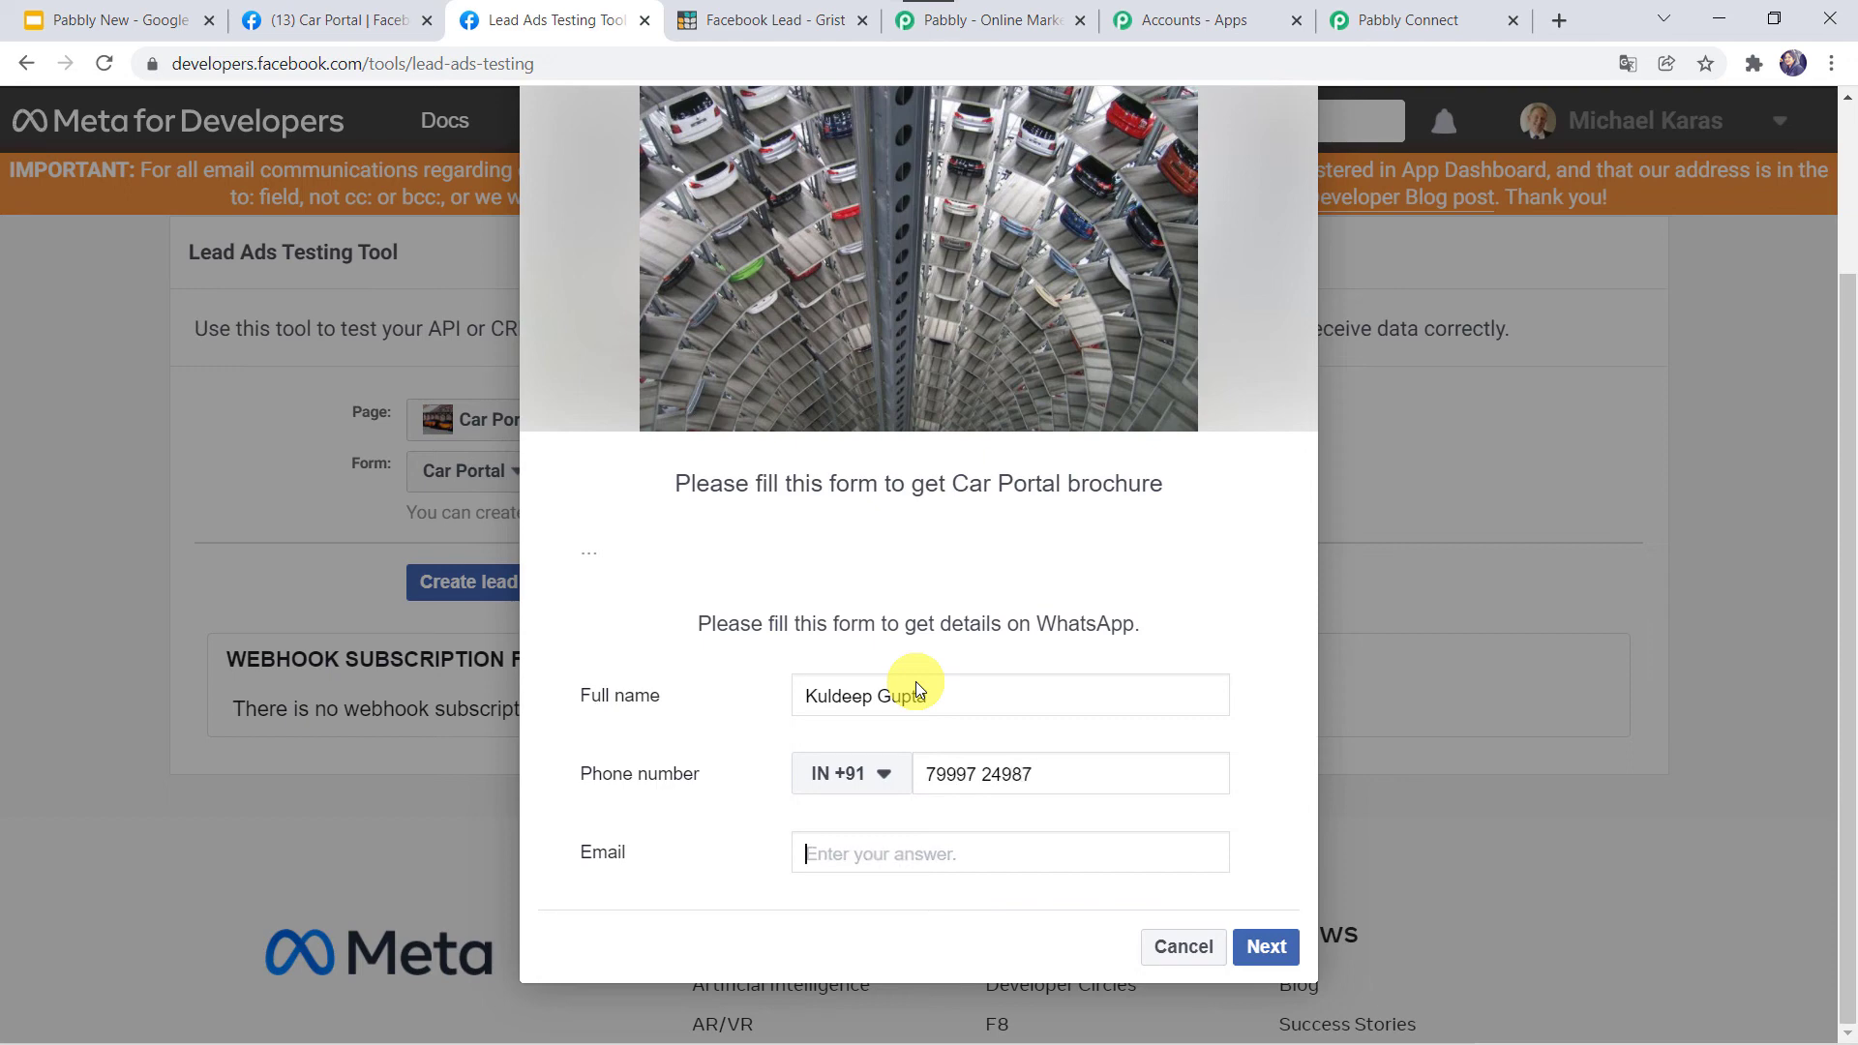
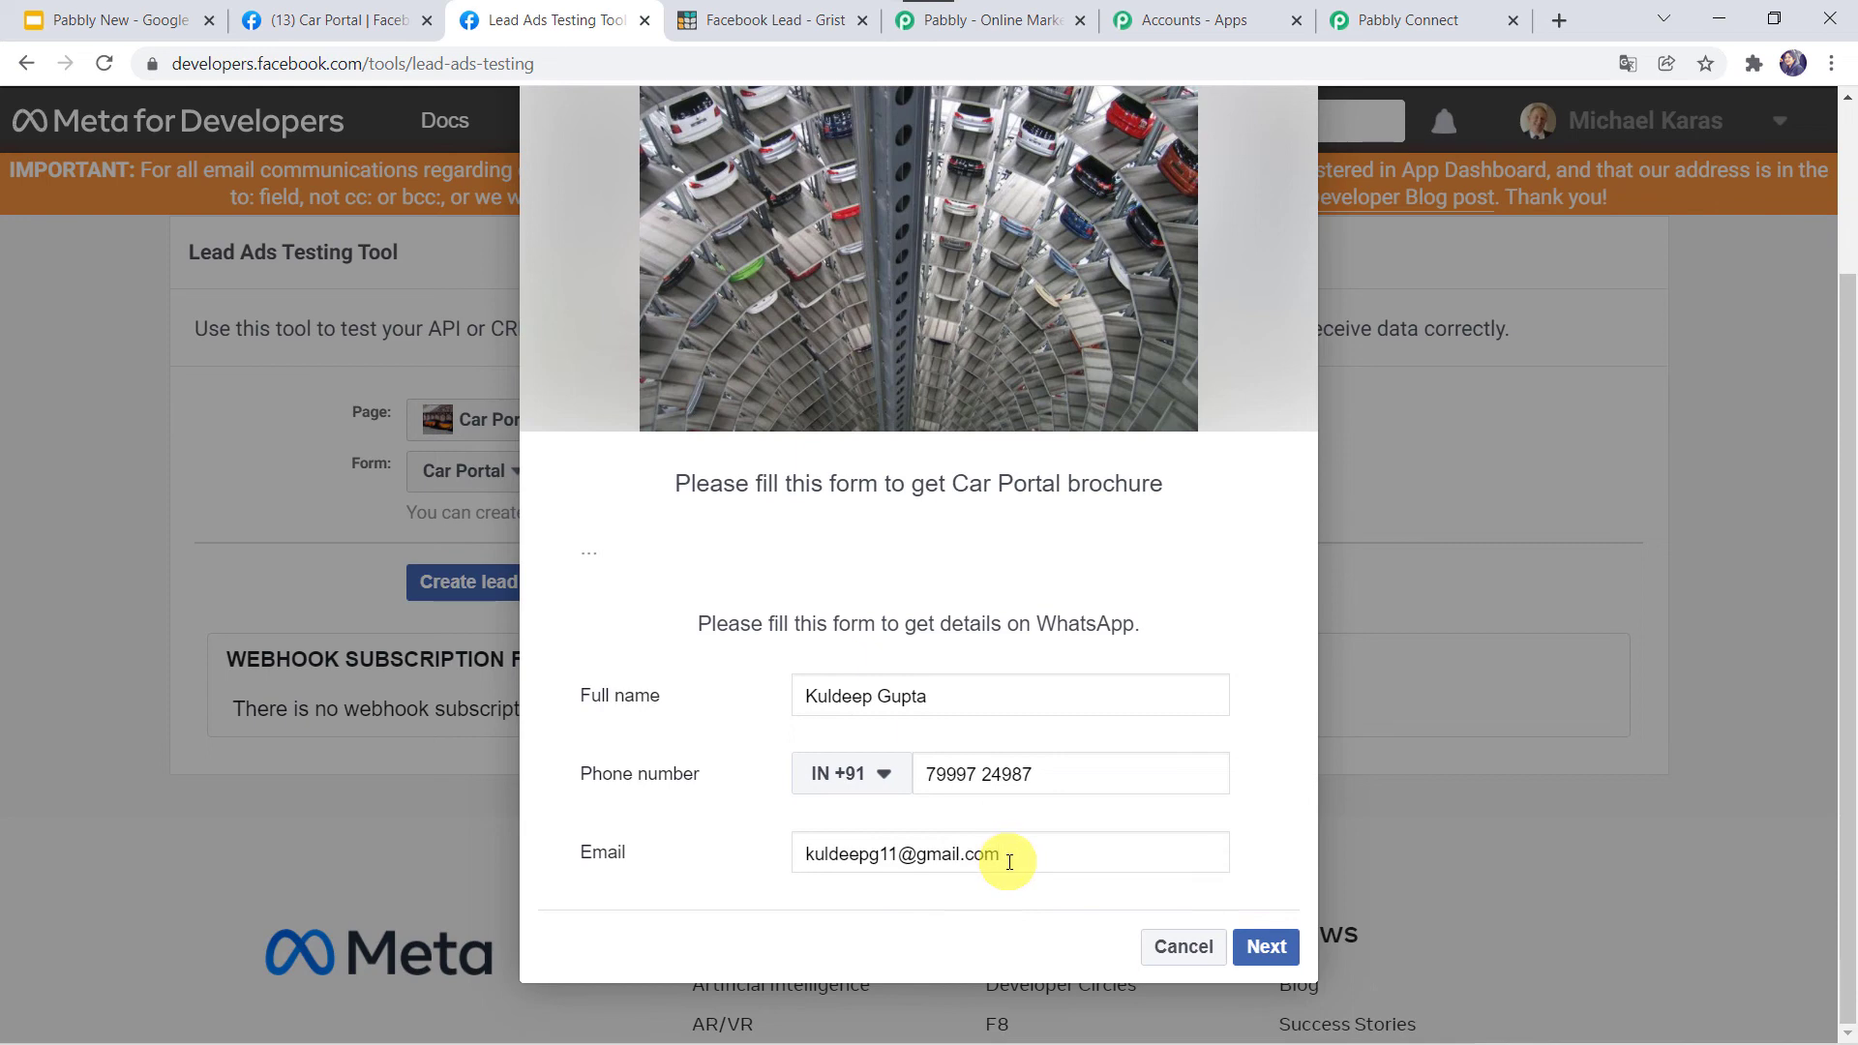
{"action": "left_click", "coordinate": [1265, 945]}
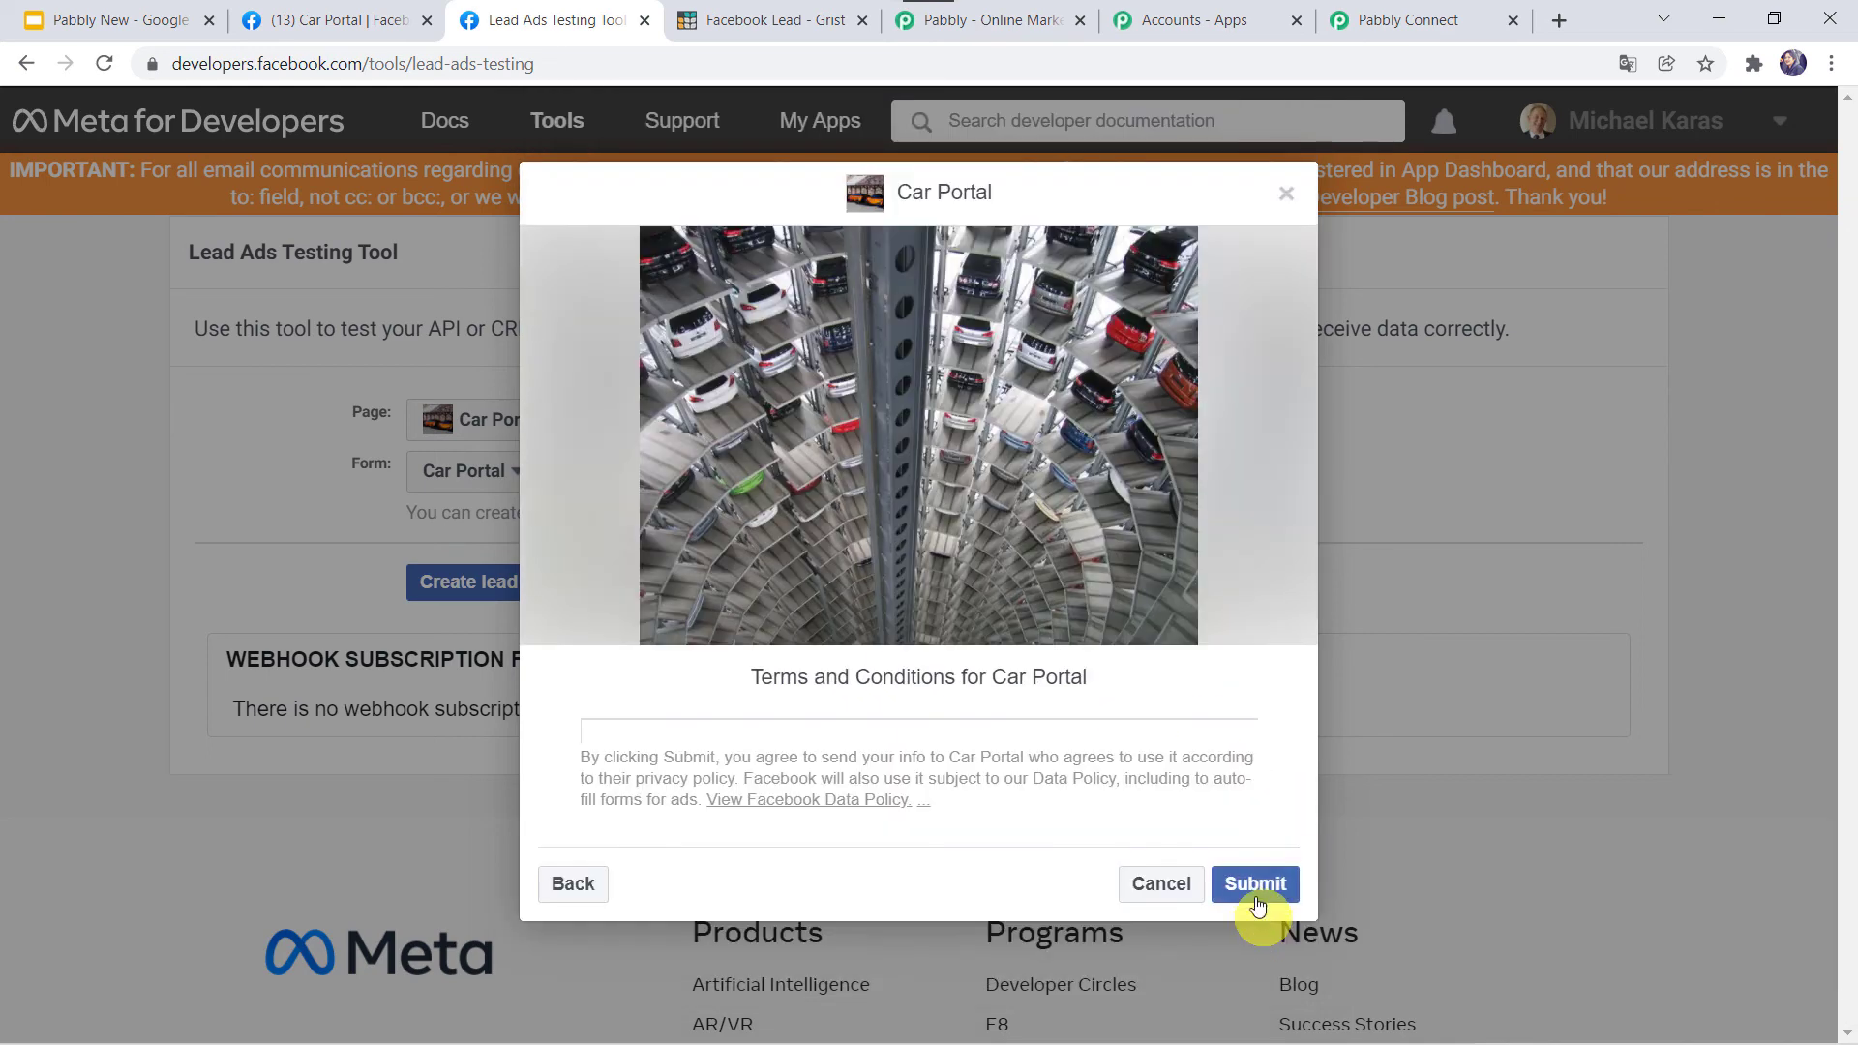
{"action": "left_click", "coordinate": [1252, 880]}
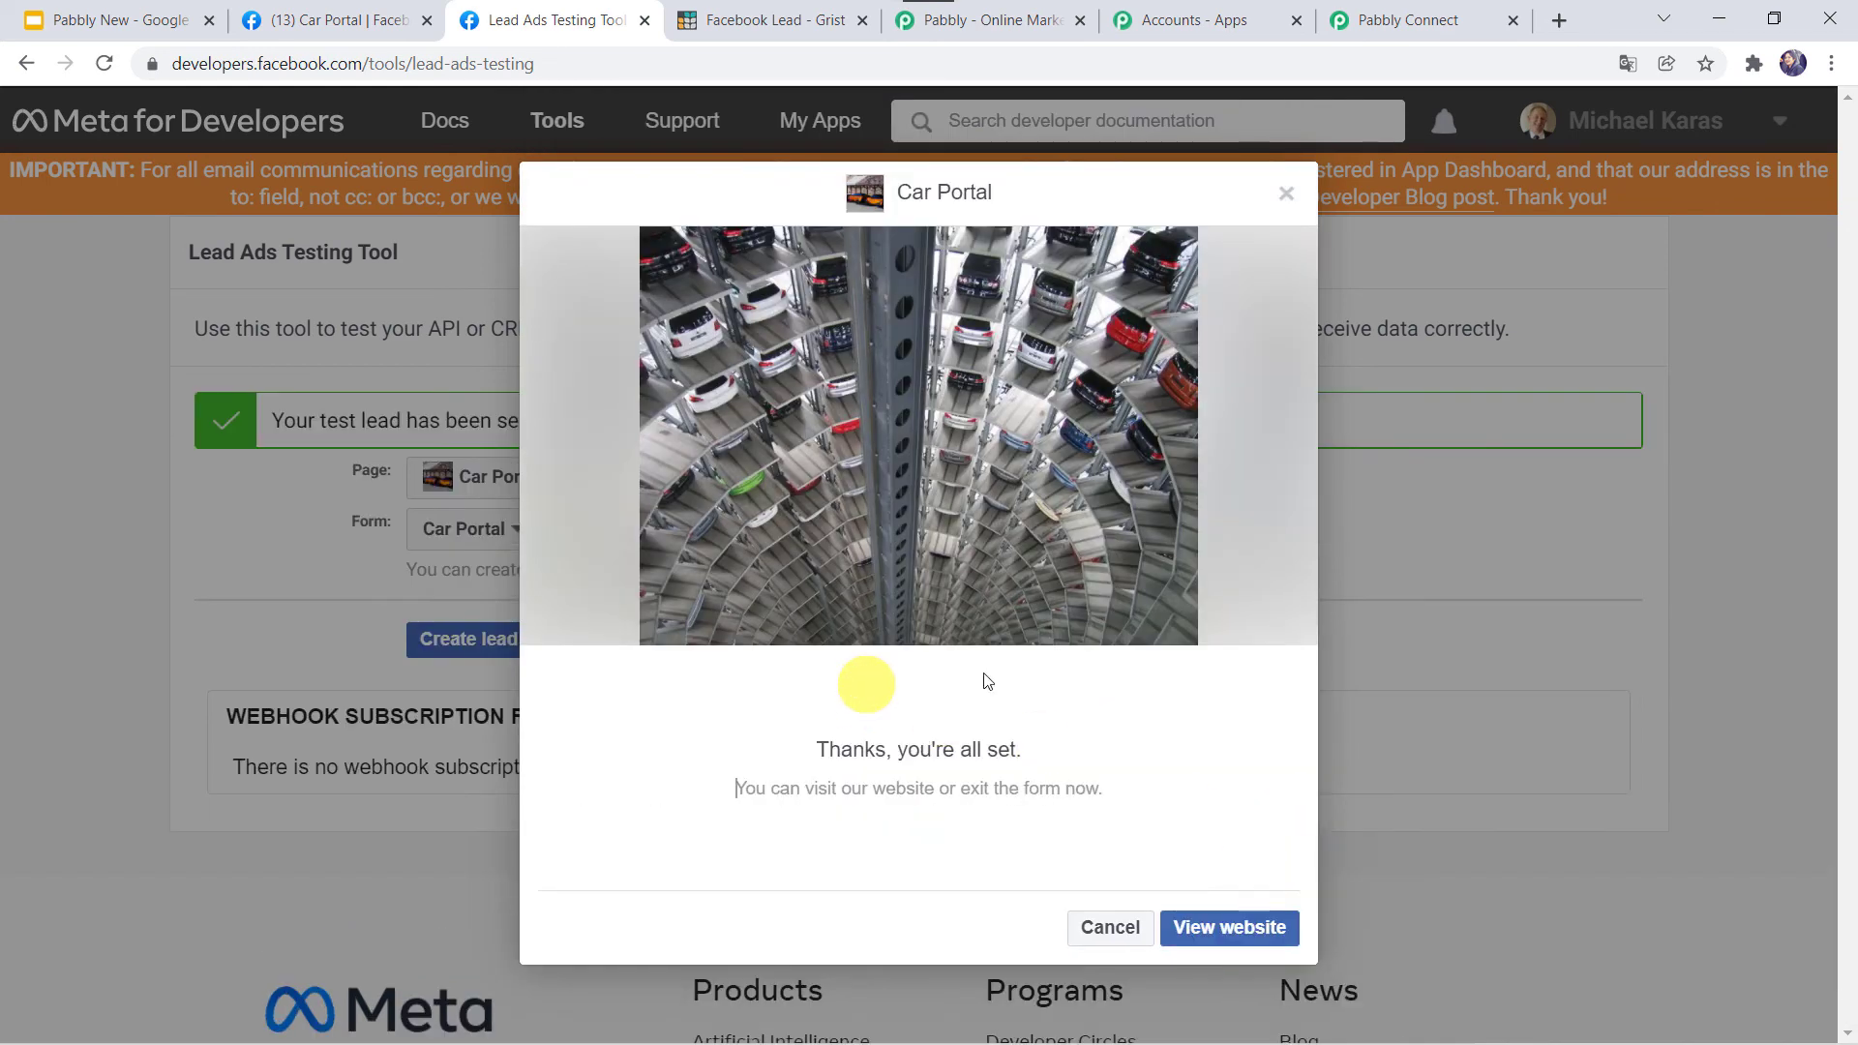
{"action": "left_click", "coordinate": [794, 18]}
Reload the Grist table to show the second lead in row 2, then return to Pabbly Connect.
{"action": "left_click", "coordinate": [105, 66]}
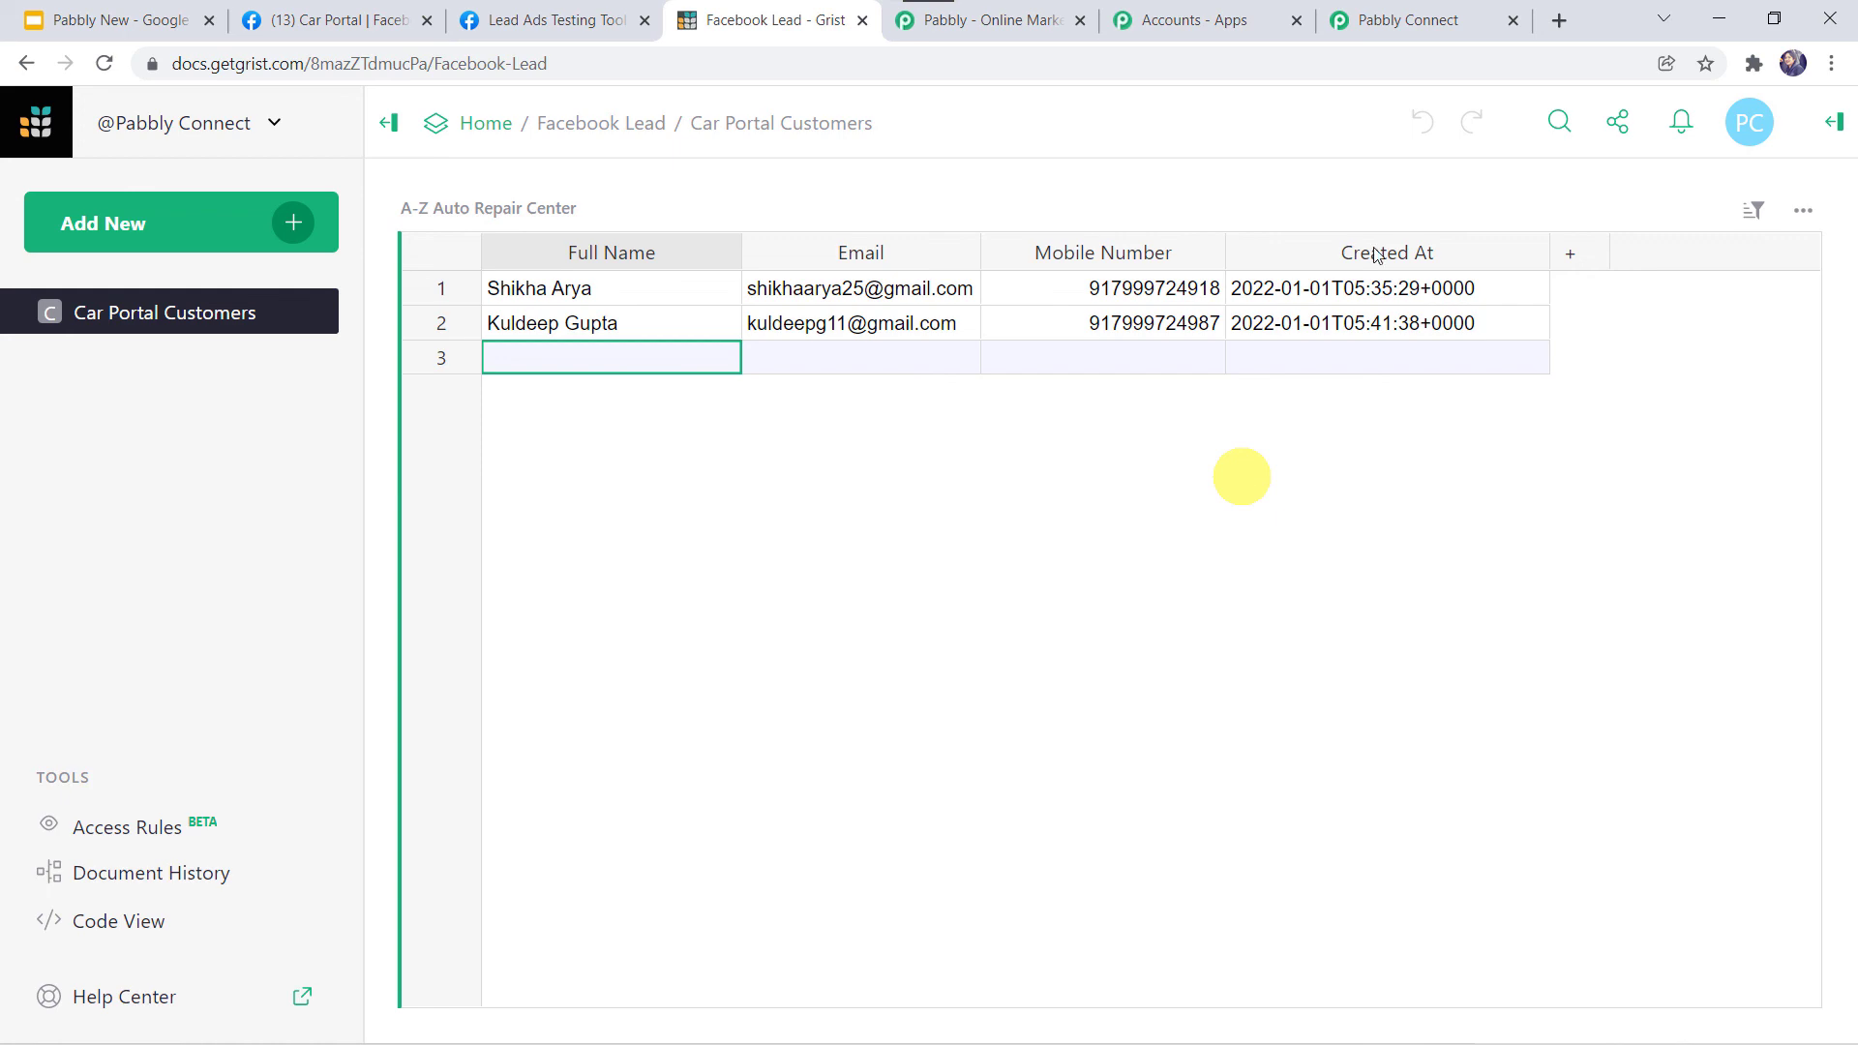
{"action": "left_click", "coordinate": [1391, 17]}
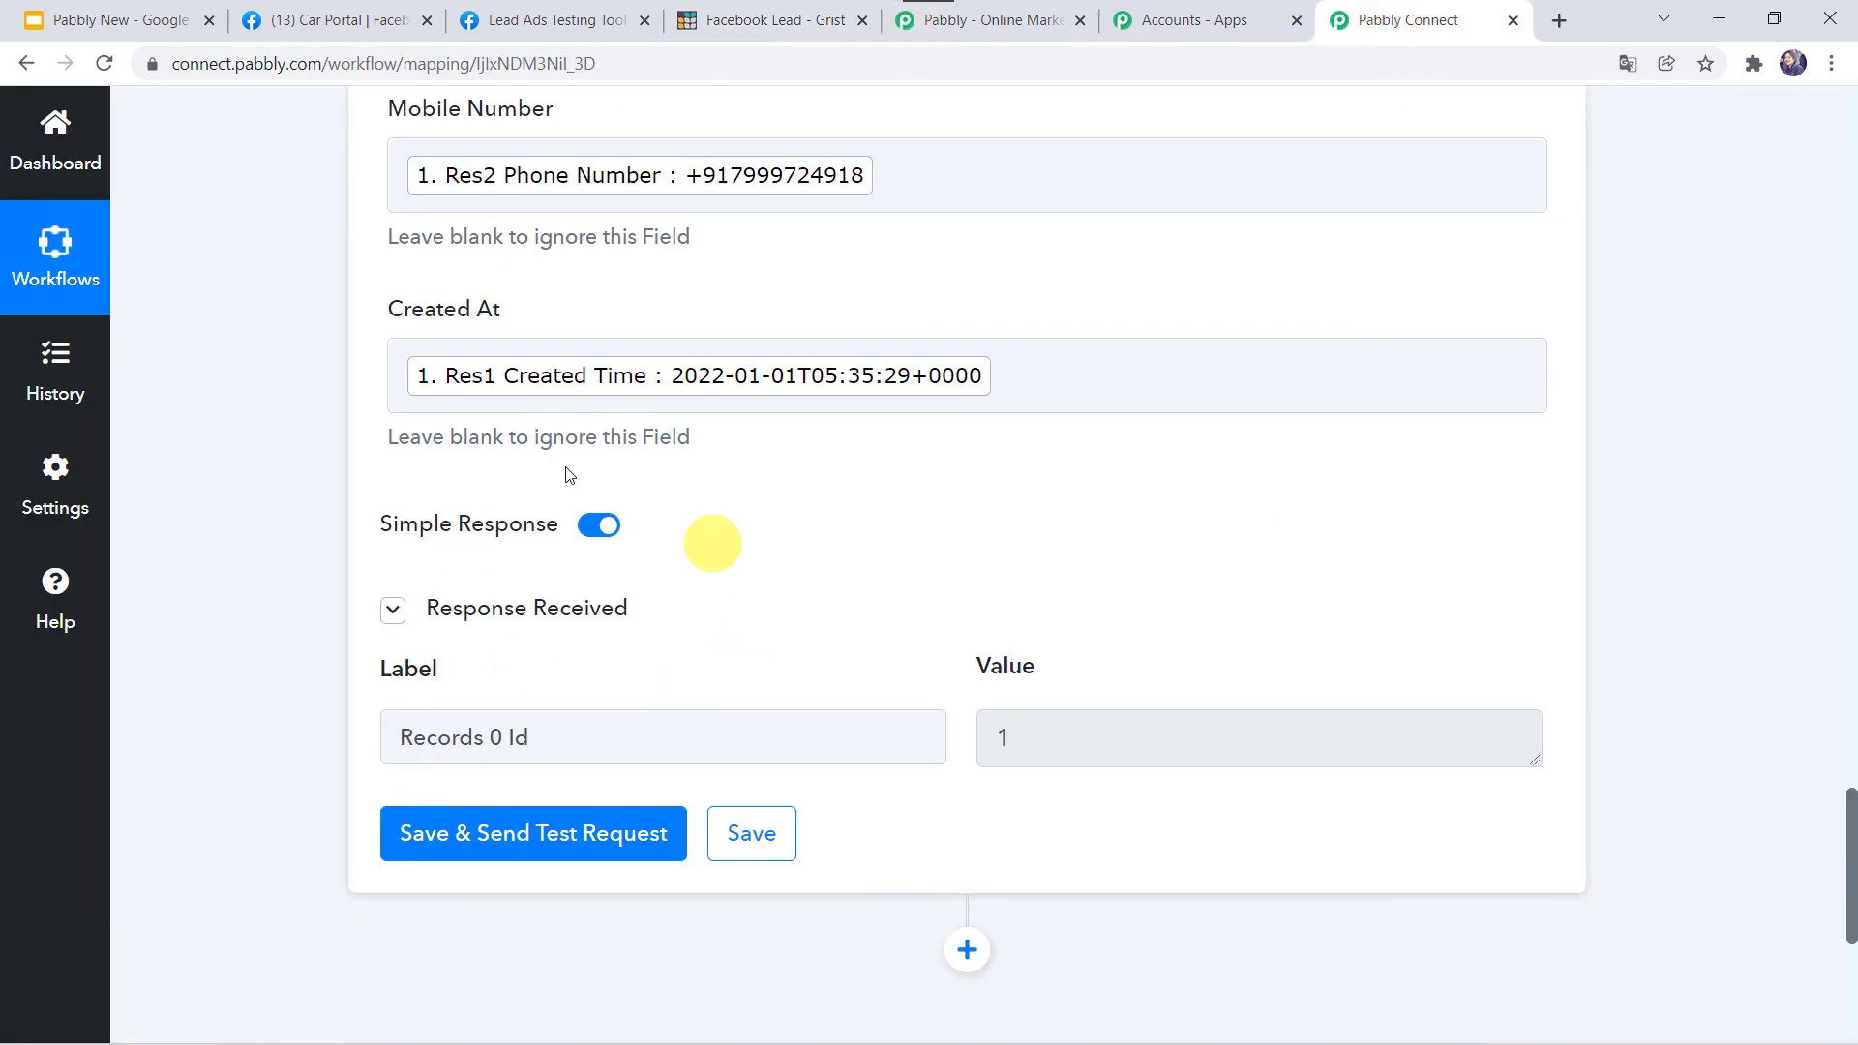
Collapse the Grist : Create Record step and the Facebook Lead Ads trigger step.
{"action": "scroll", "coordinate": [403, 423], "scroll_direction": "up", "scroll_amount": 15}
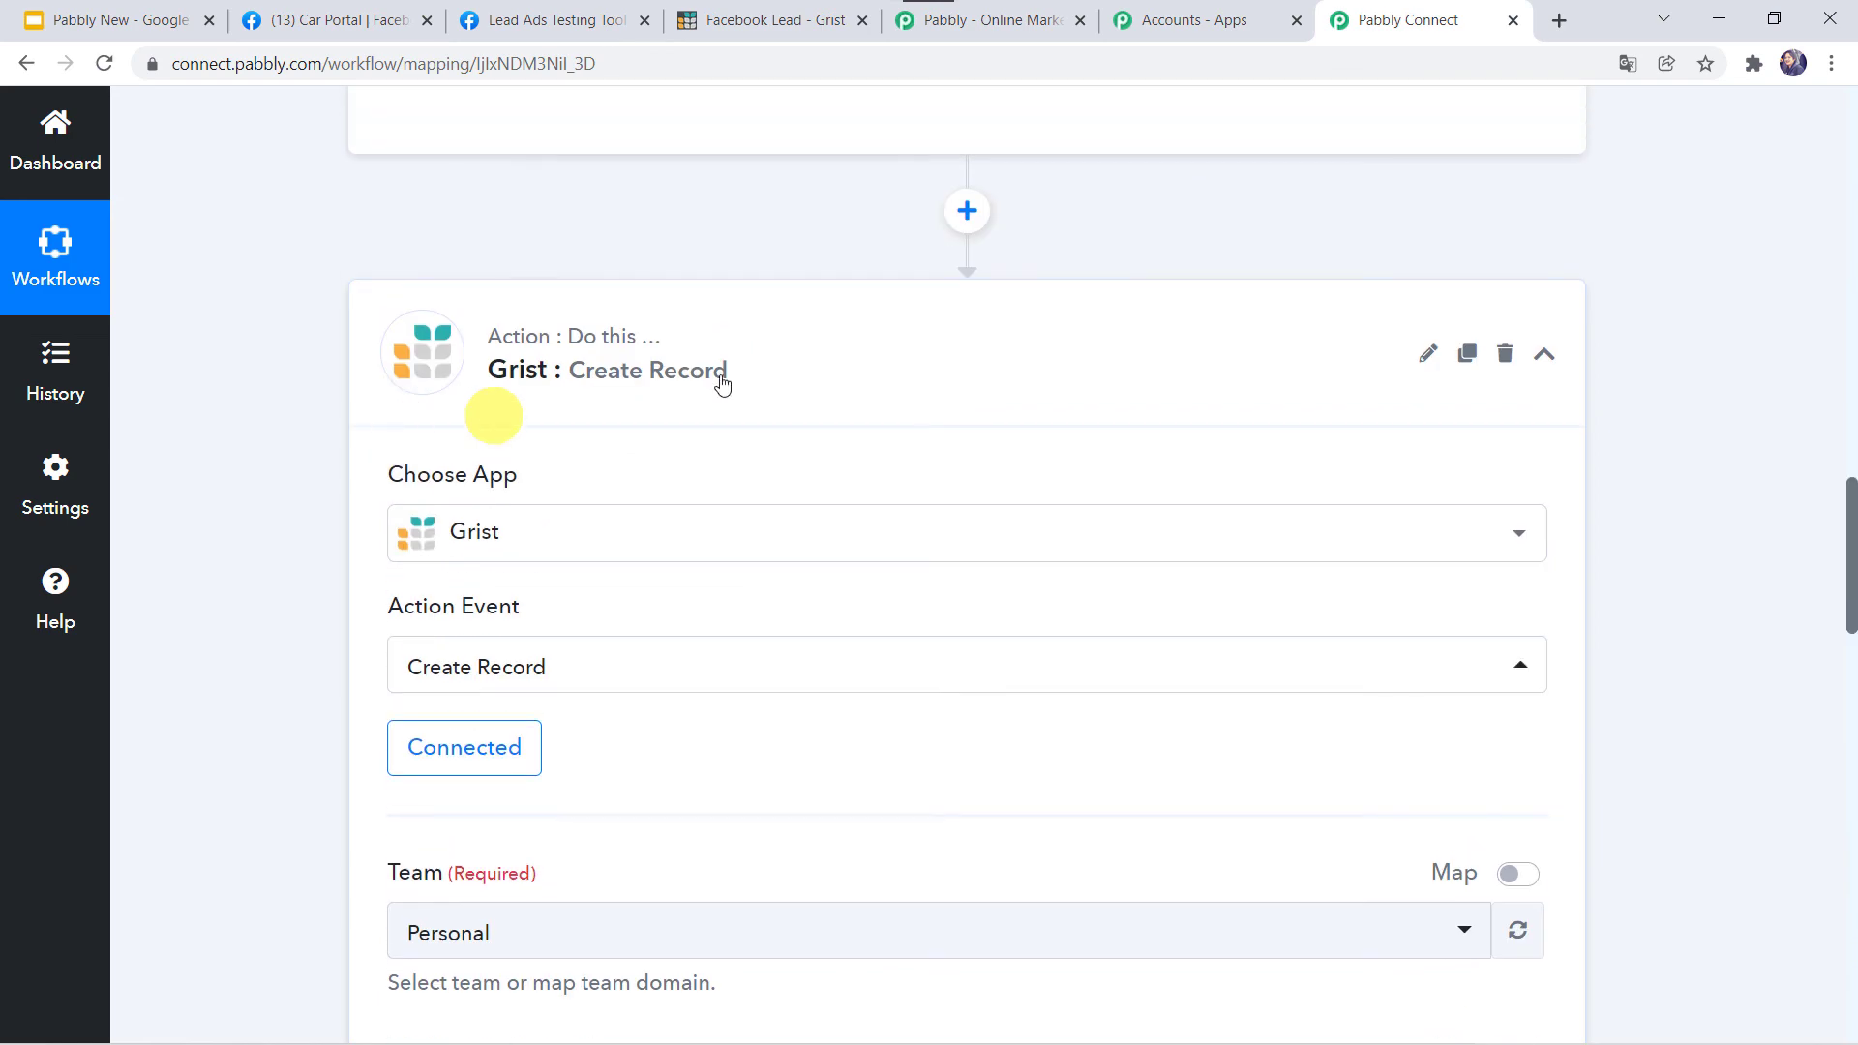
{"action": "left_click", "coordinate": [867, 323]}
{"action": "scroll", "coordinate": [868, 334], "scroll_direction": "up", "scroll_amount": 12}
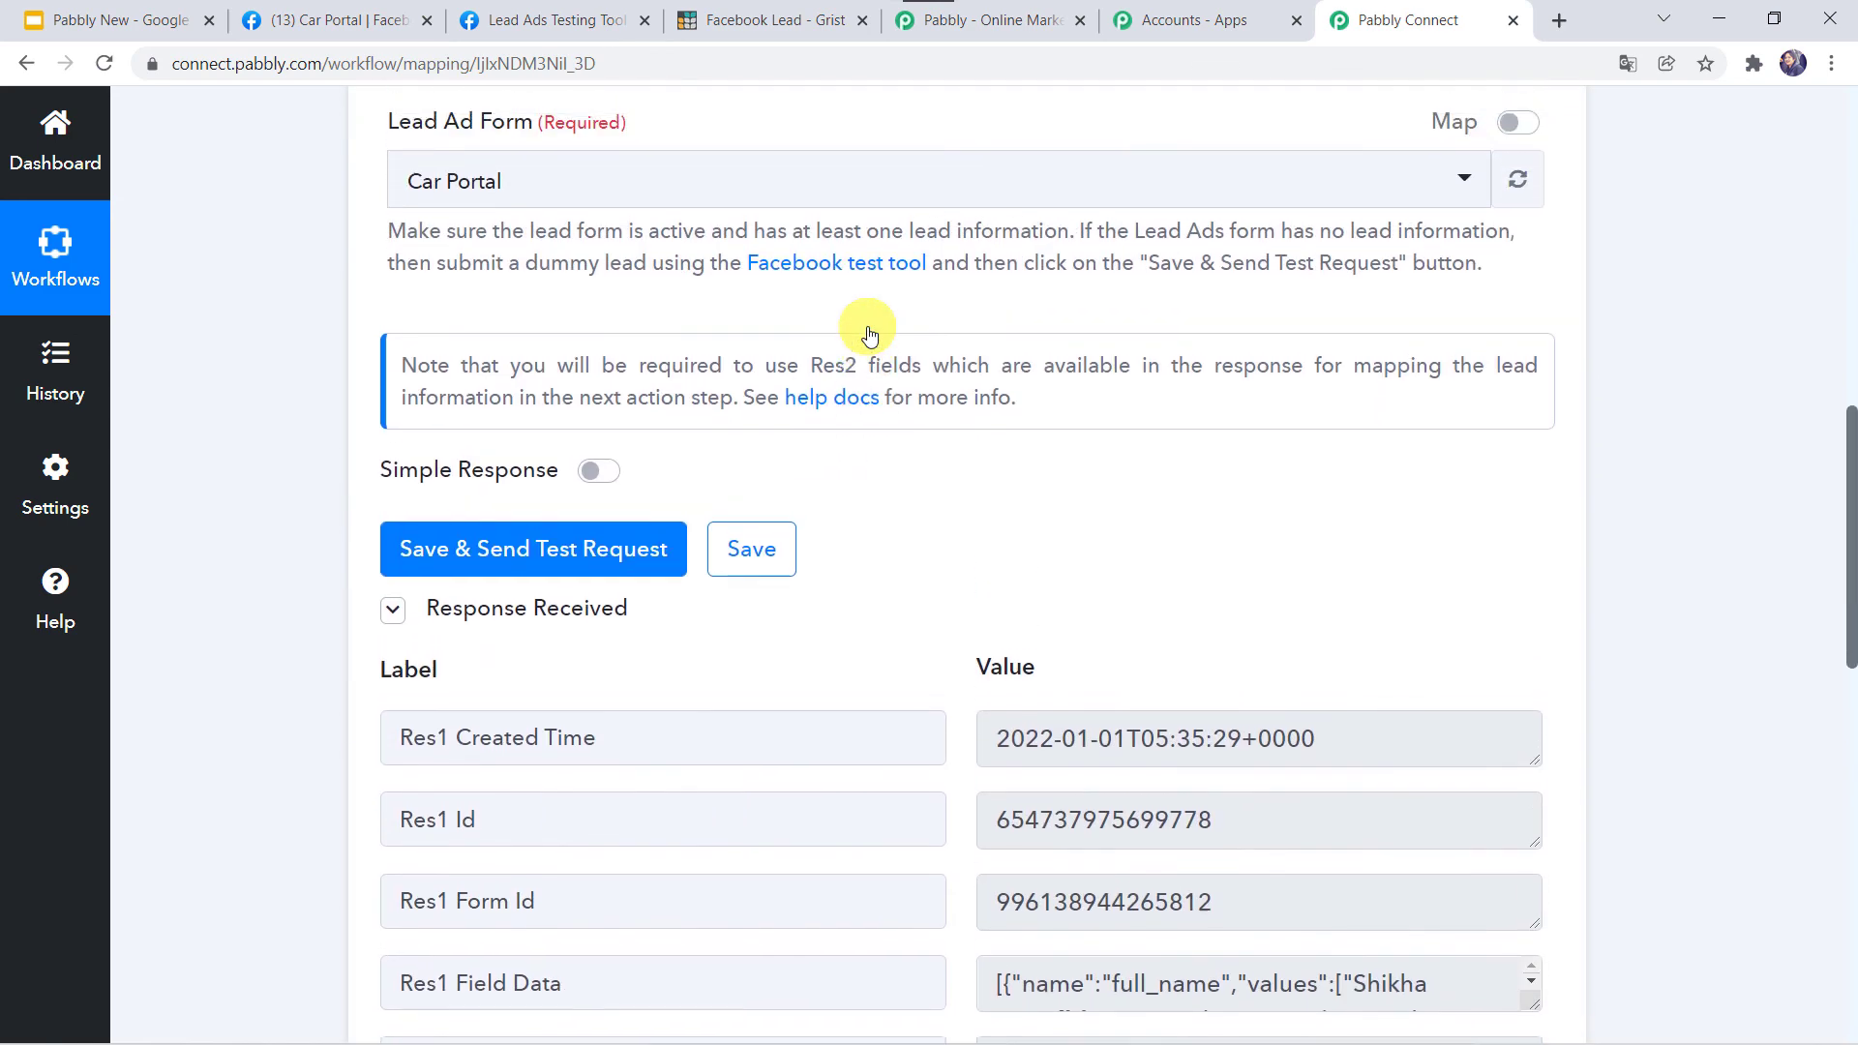
{"action": "left_click", "coordinate": [840, 491]}
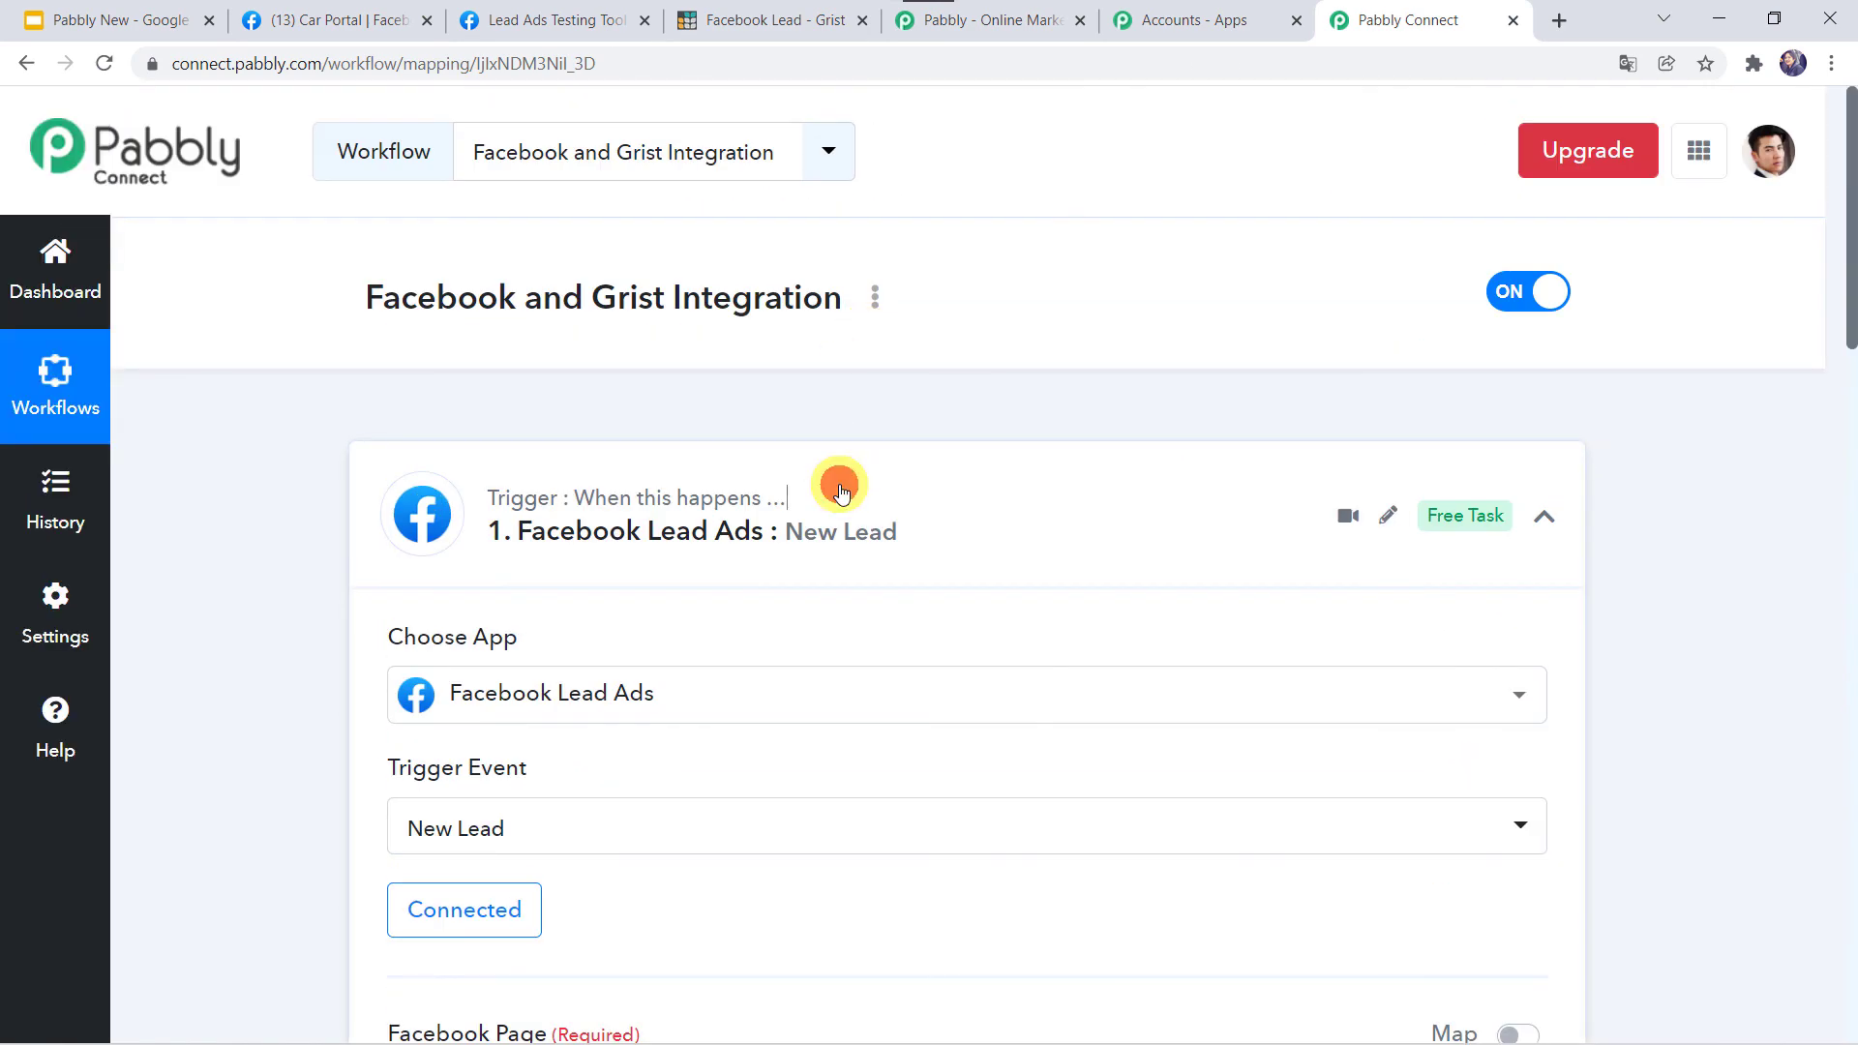